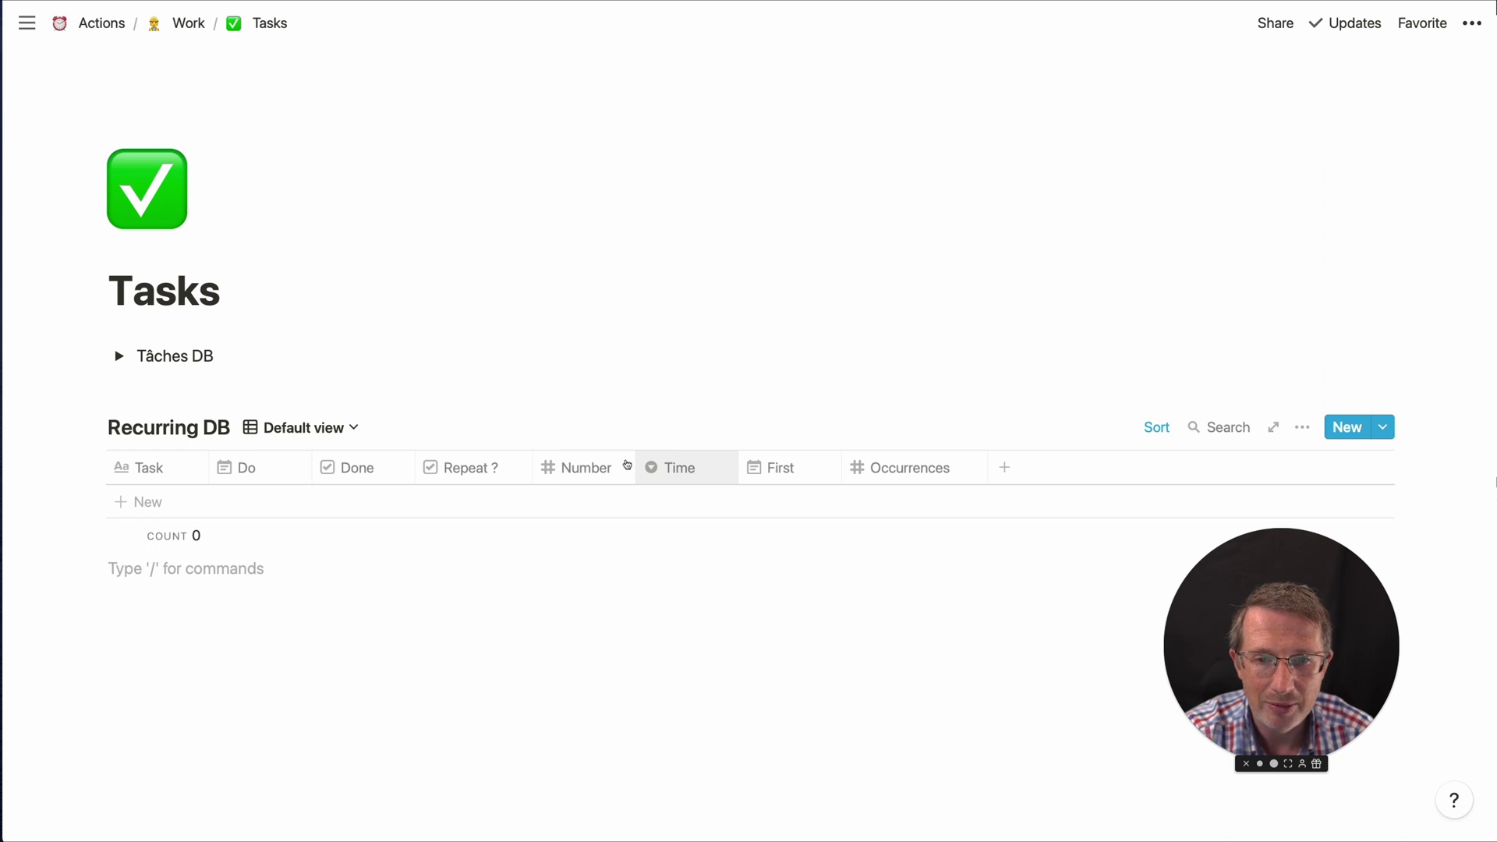
Step: Check that the Time property offers days, months and years, then leave the empty Time cell unchanged
left_click(696, 470)
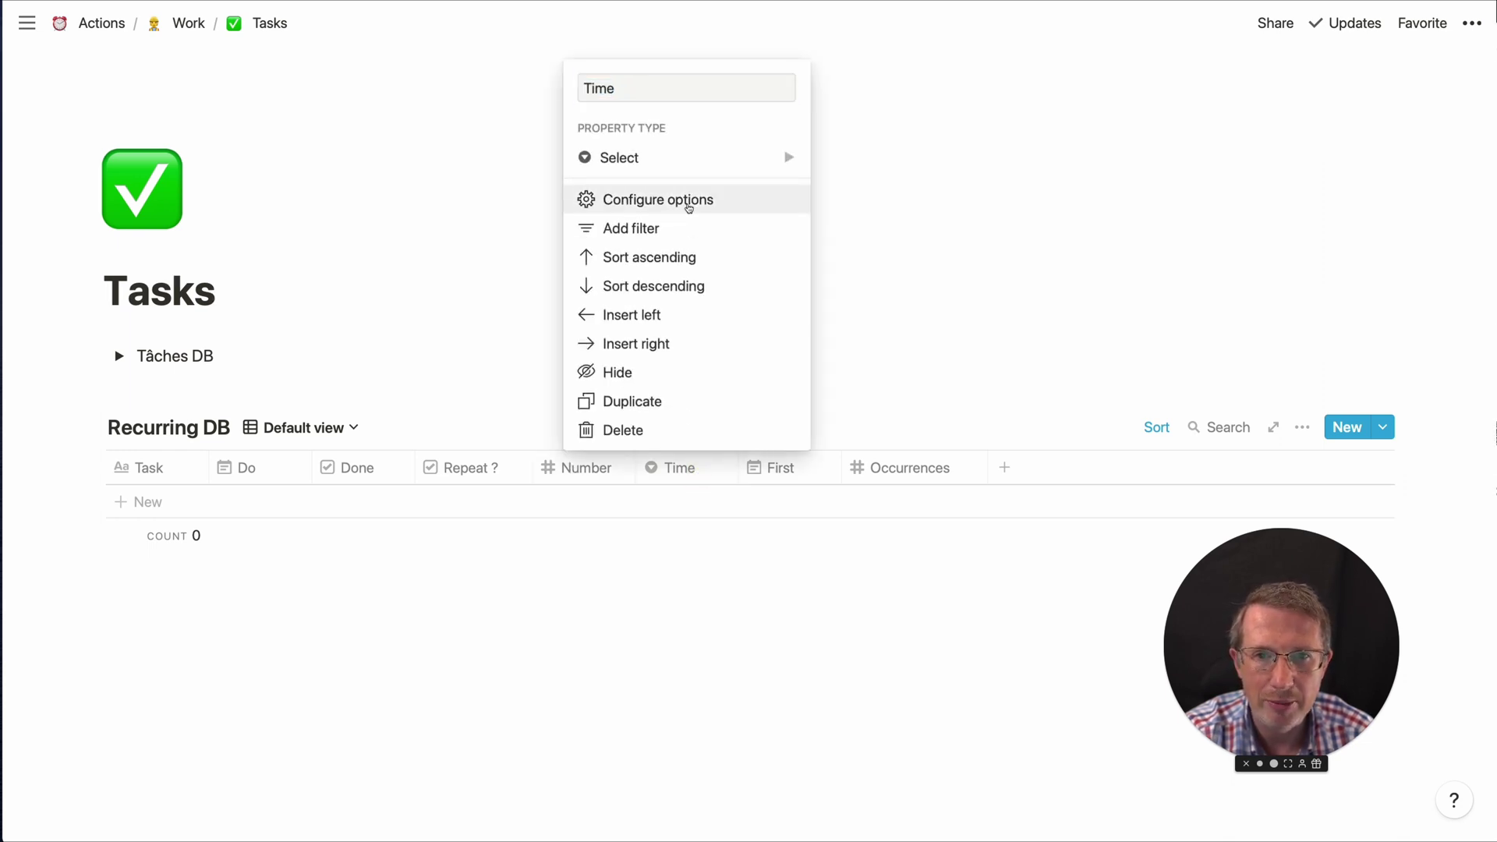
left_click(689, 201)
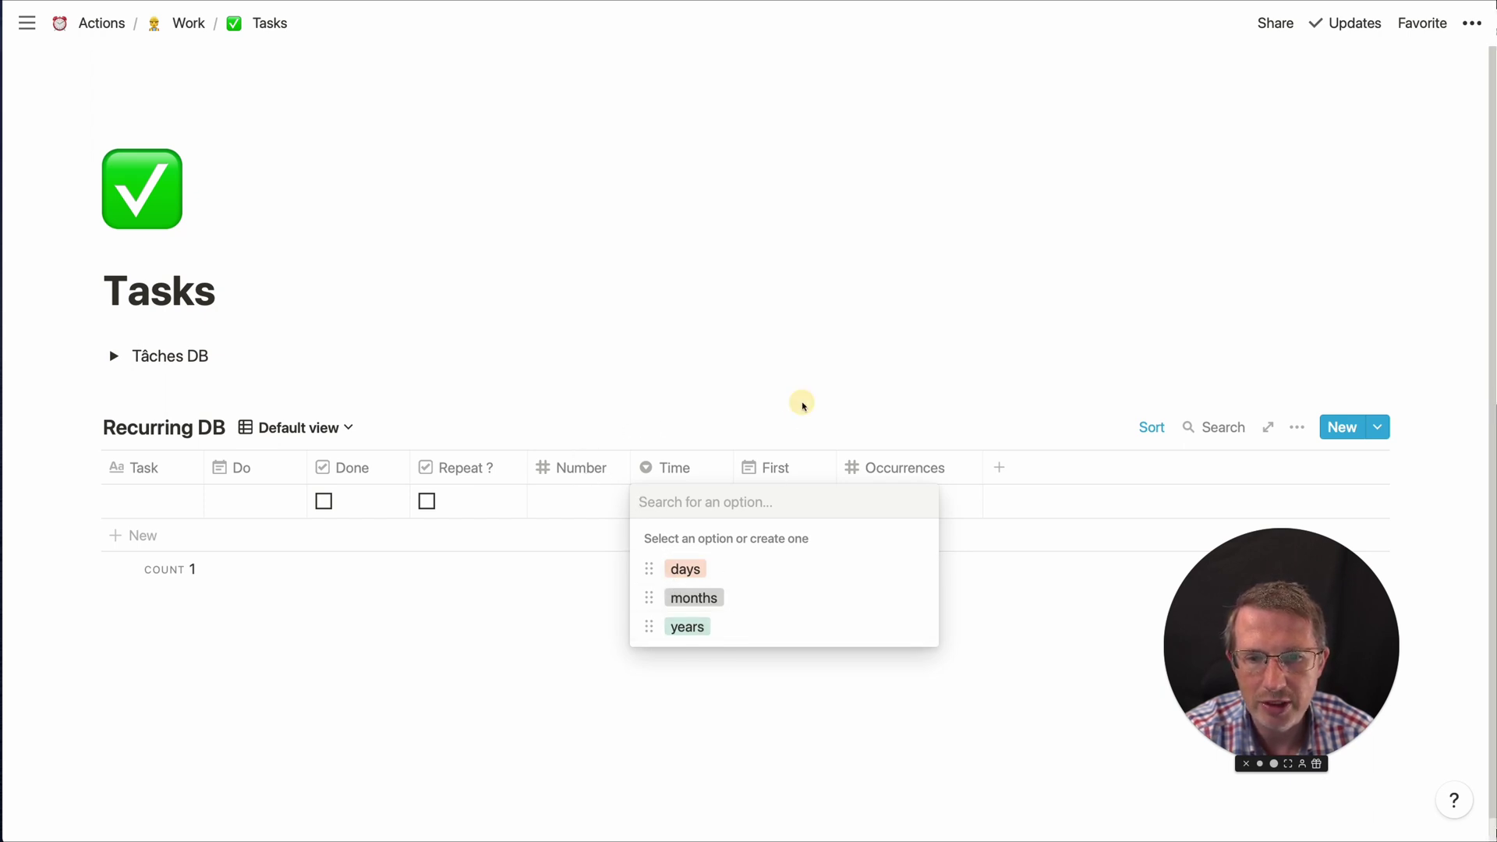
key("Escape")
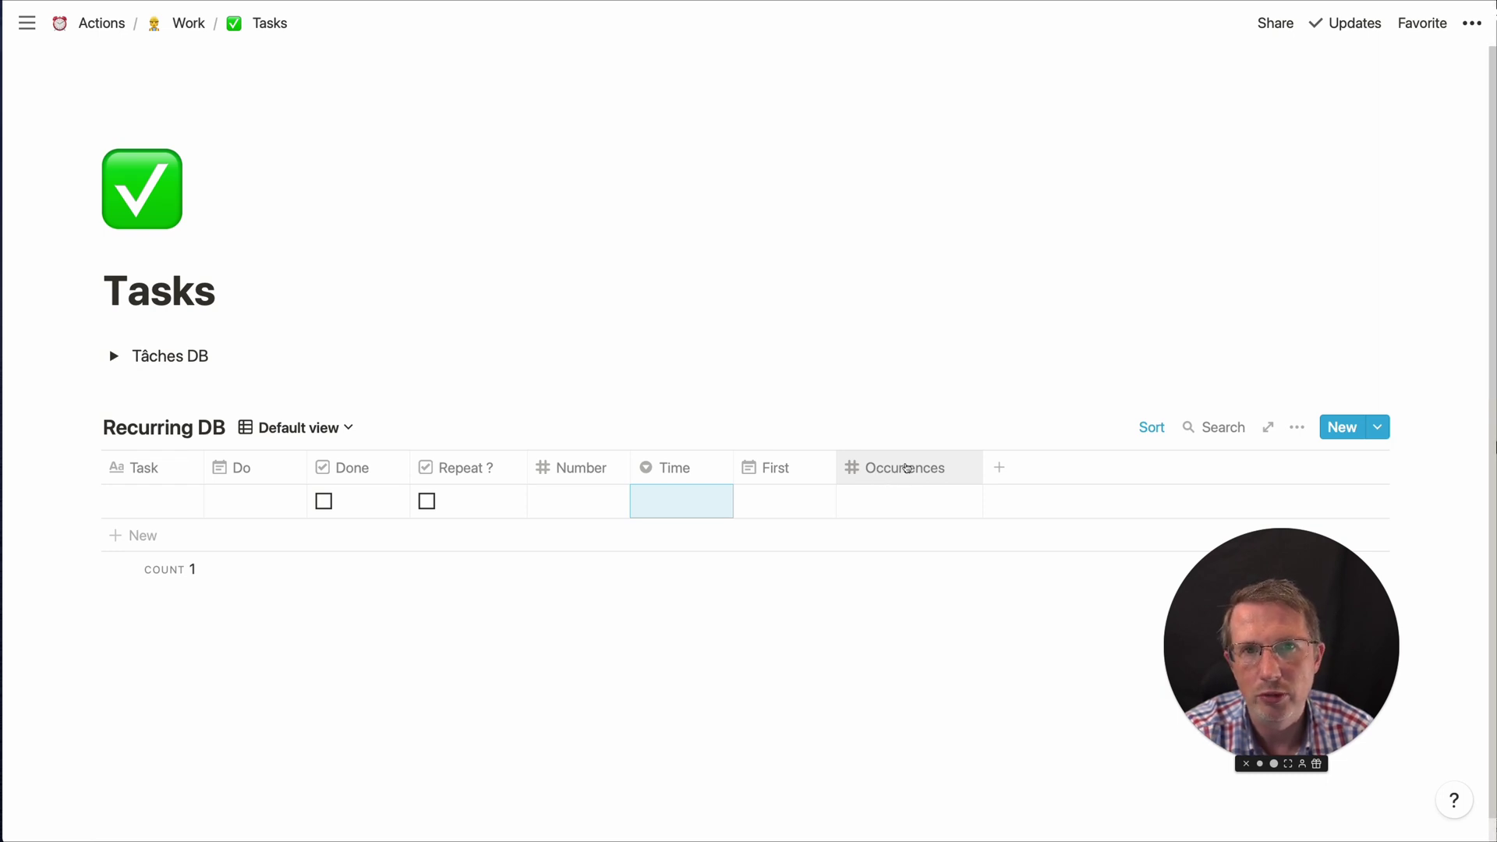
left_click(876, 409)
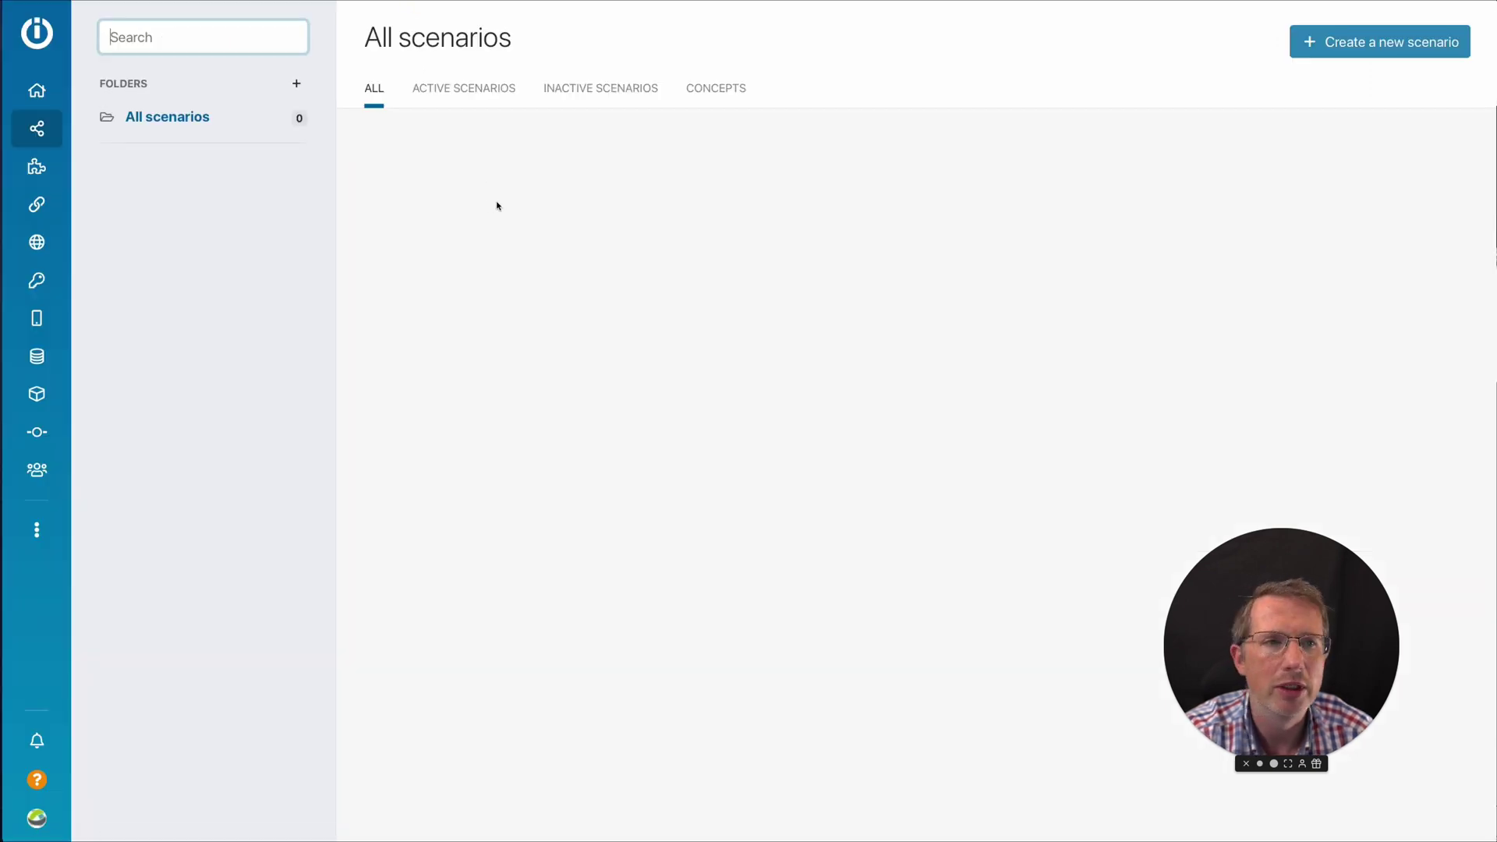
Step: Create a new Notion scenario whose trigger is Watch Database Items
left_click(1357, 41)
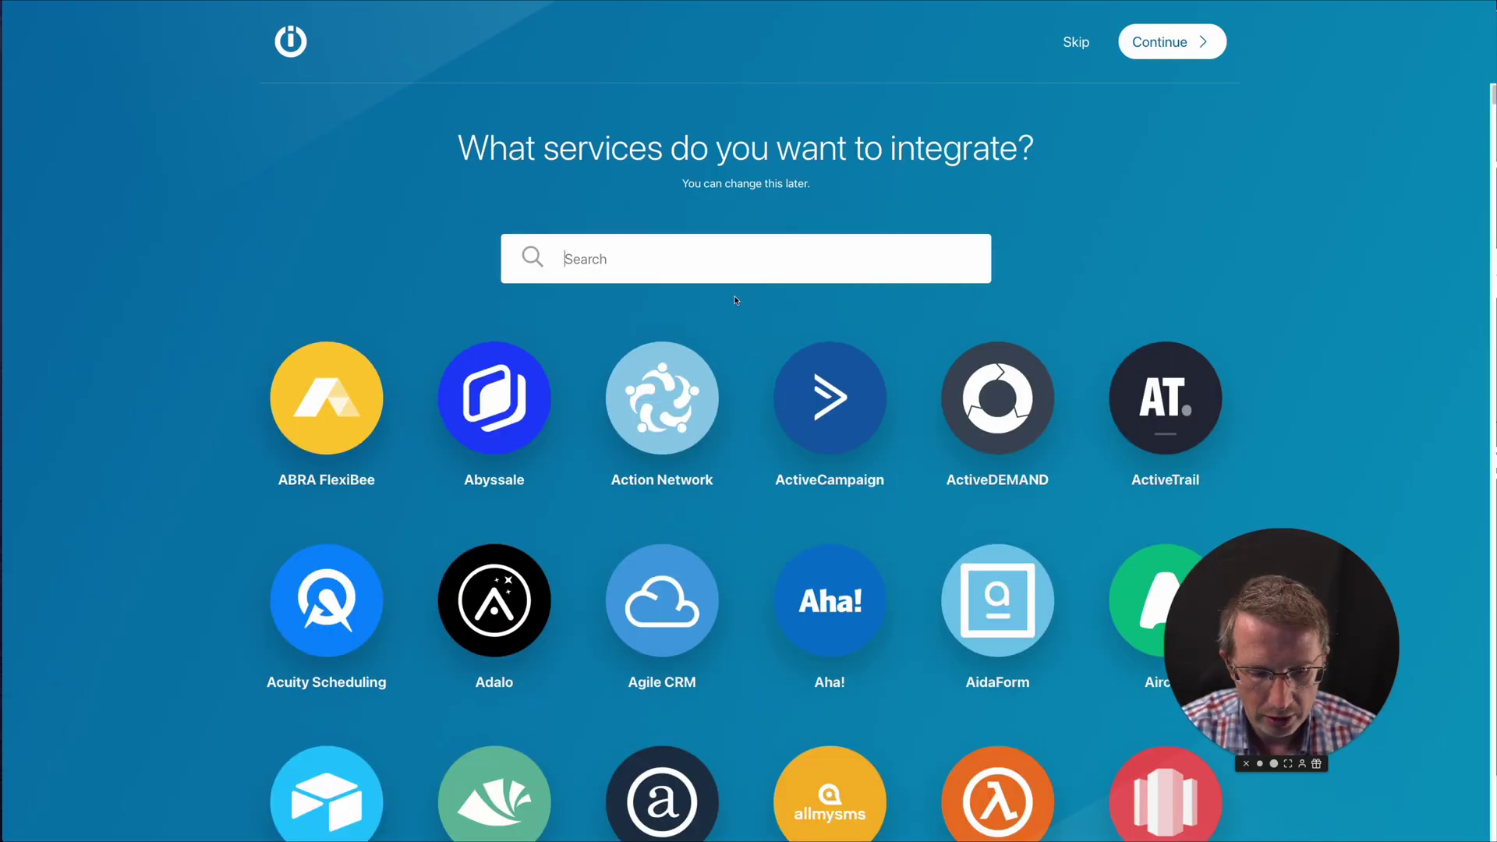
type("notion")
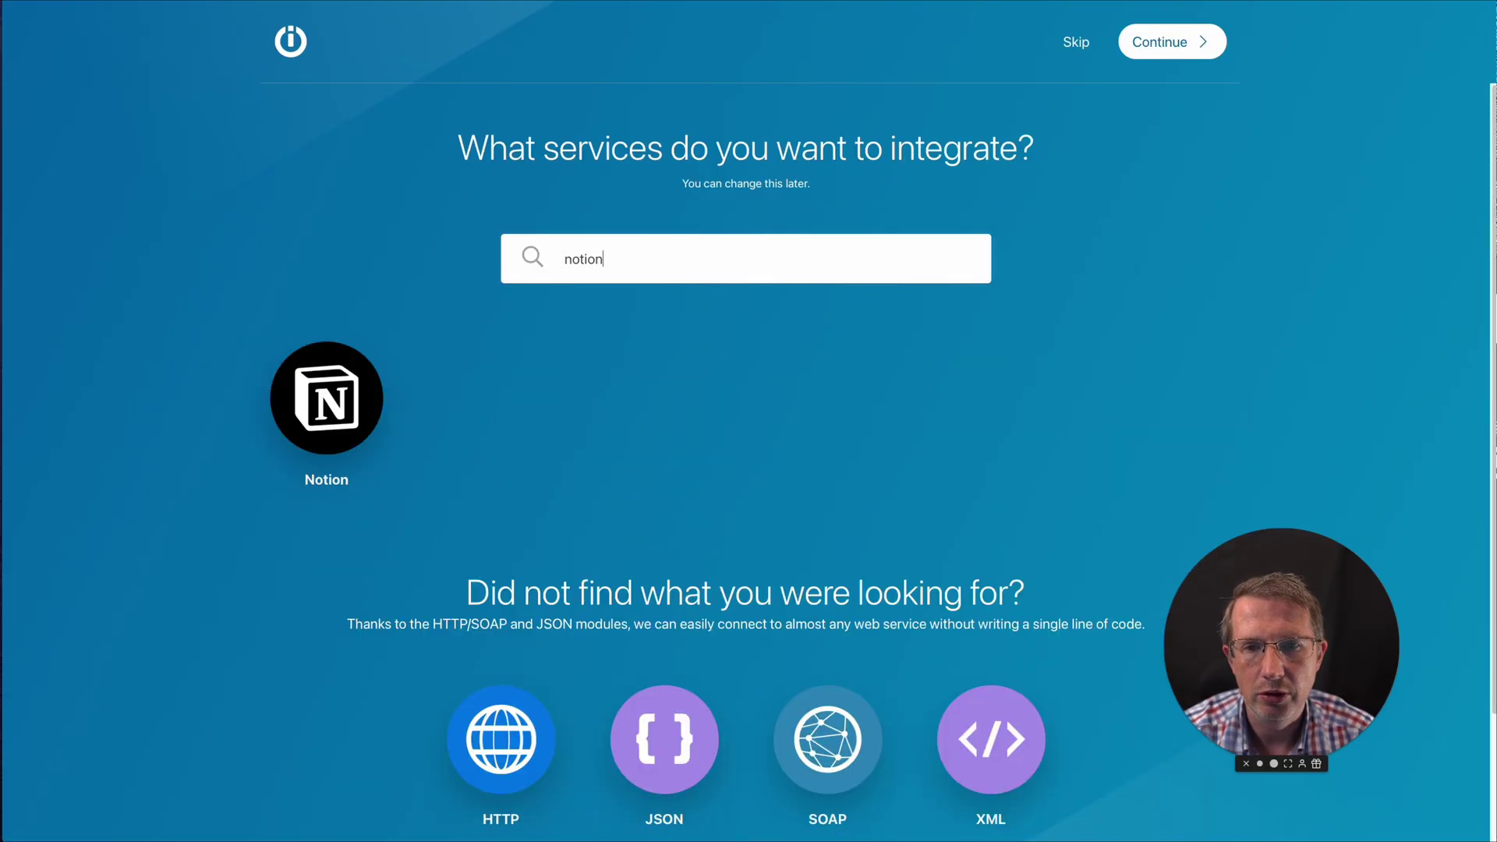
left_click(326, 398)
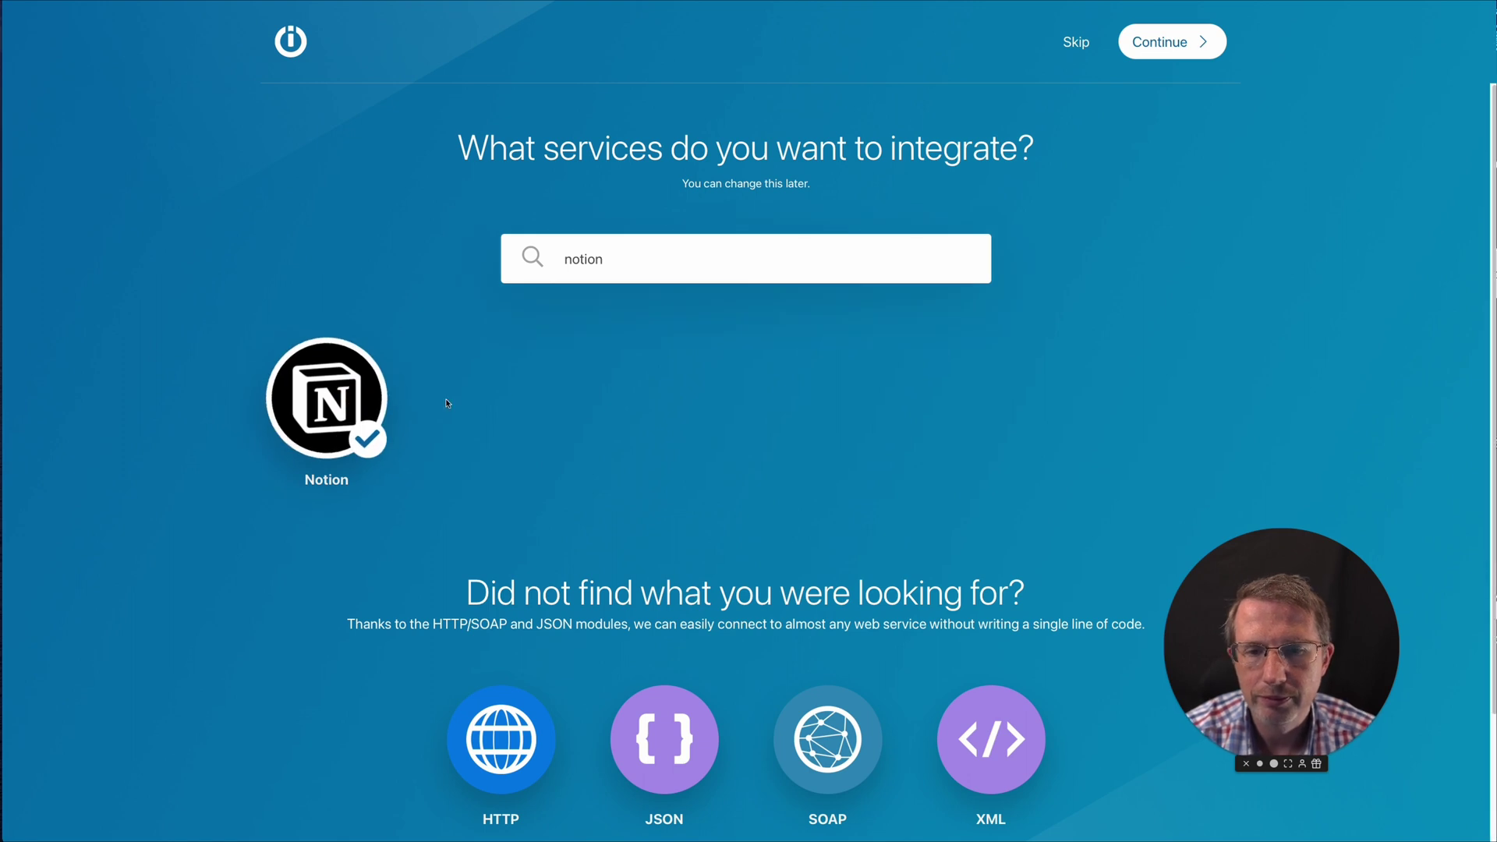
left_click(1162, 43)
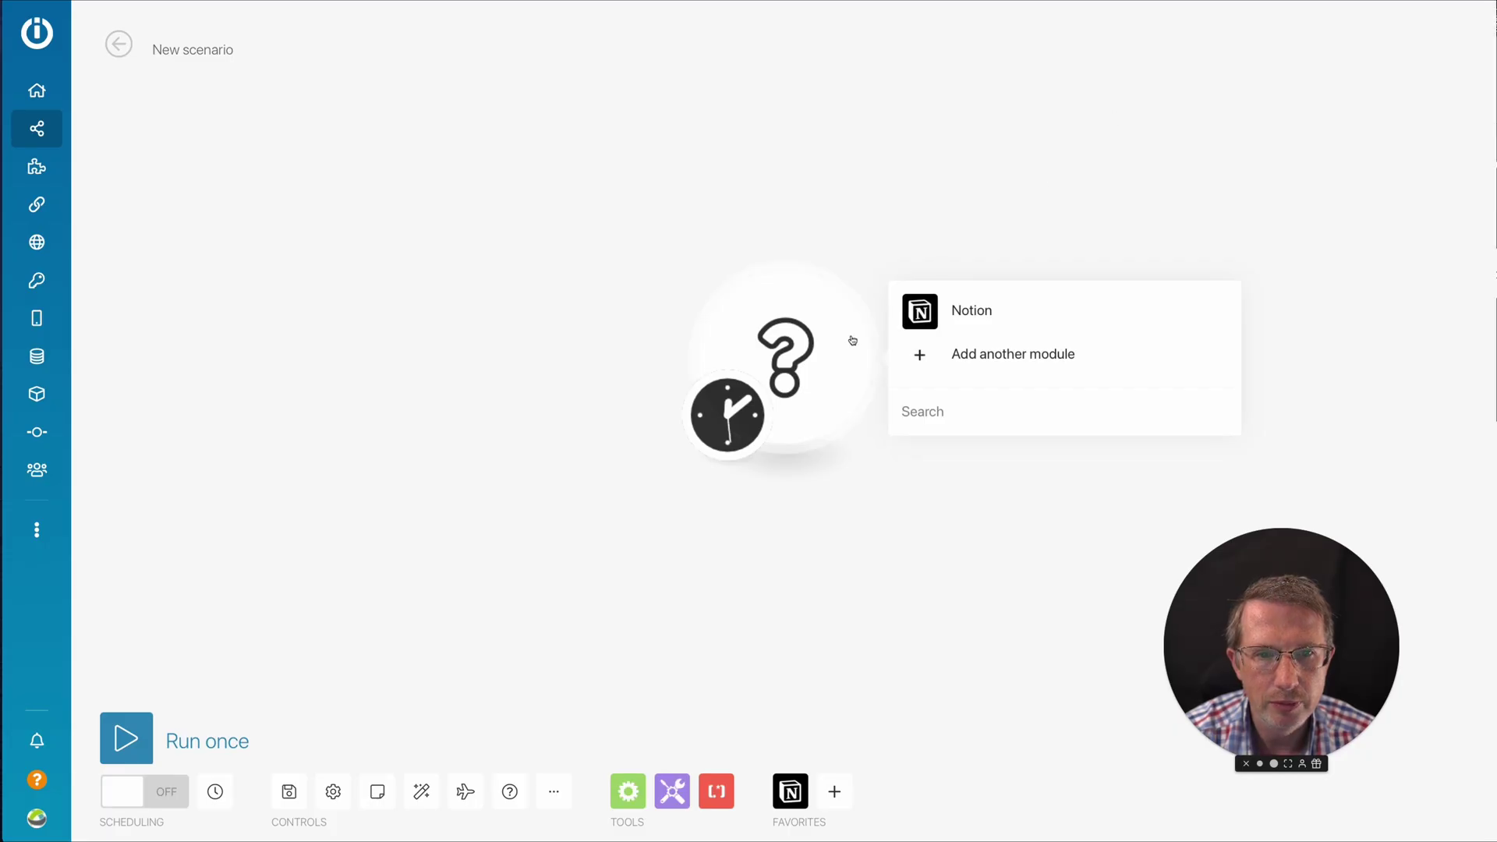
left_click(920, 311)
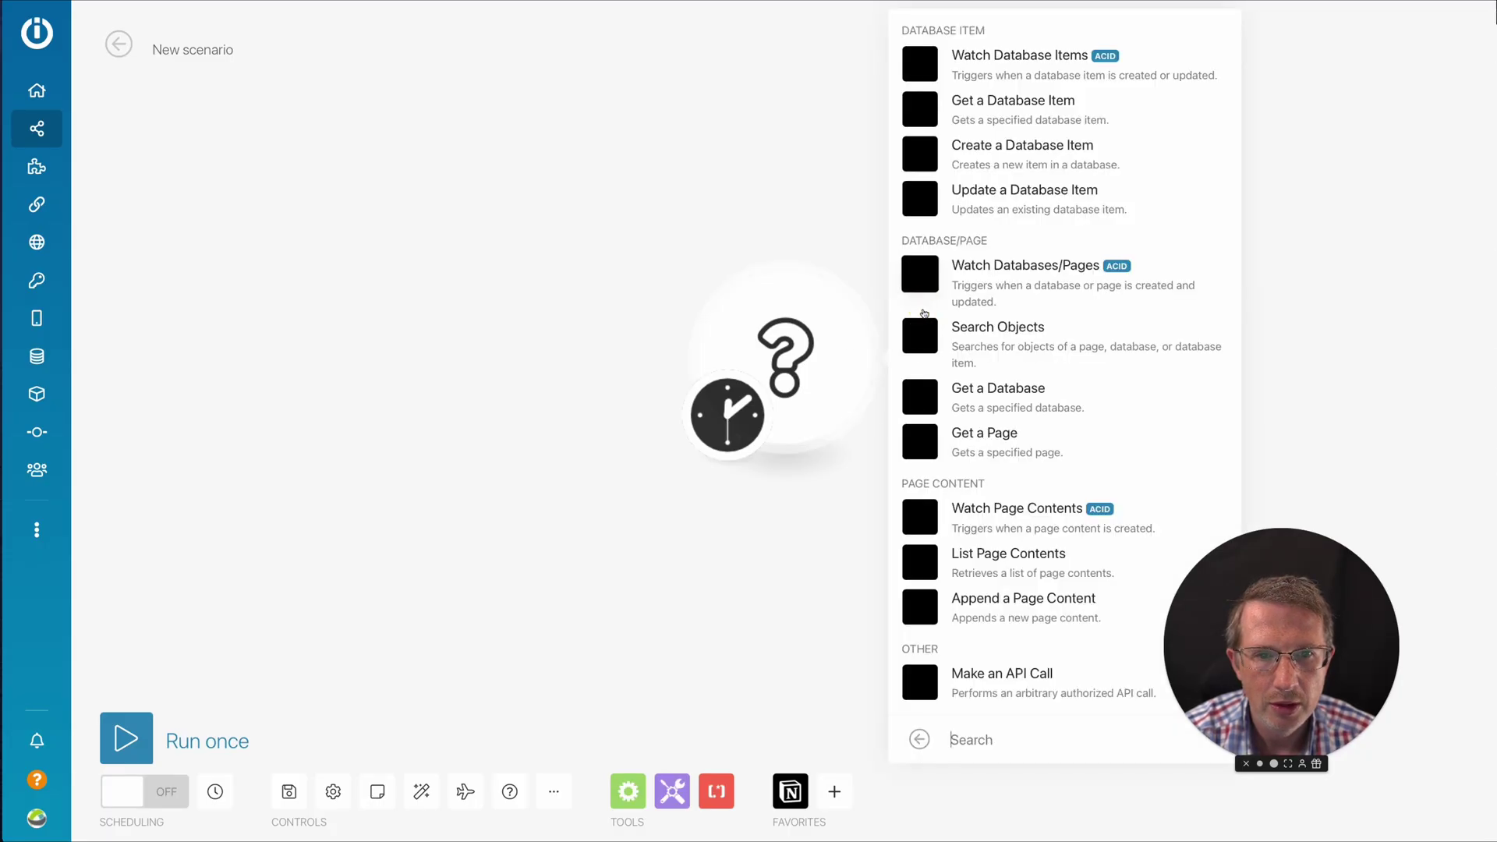
left_click(924, 65)
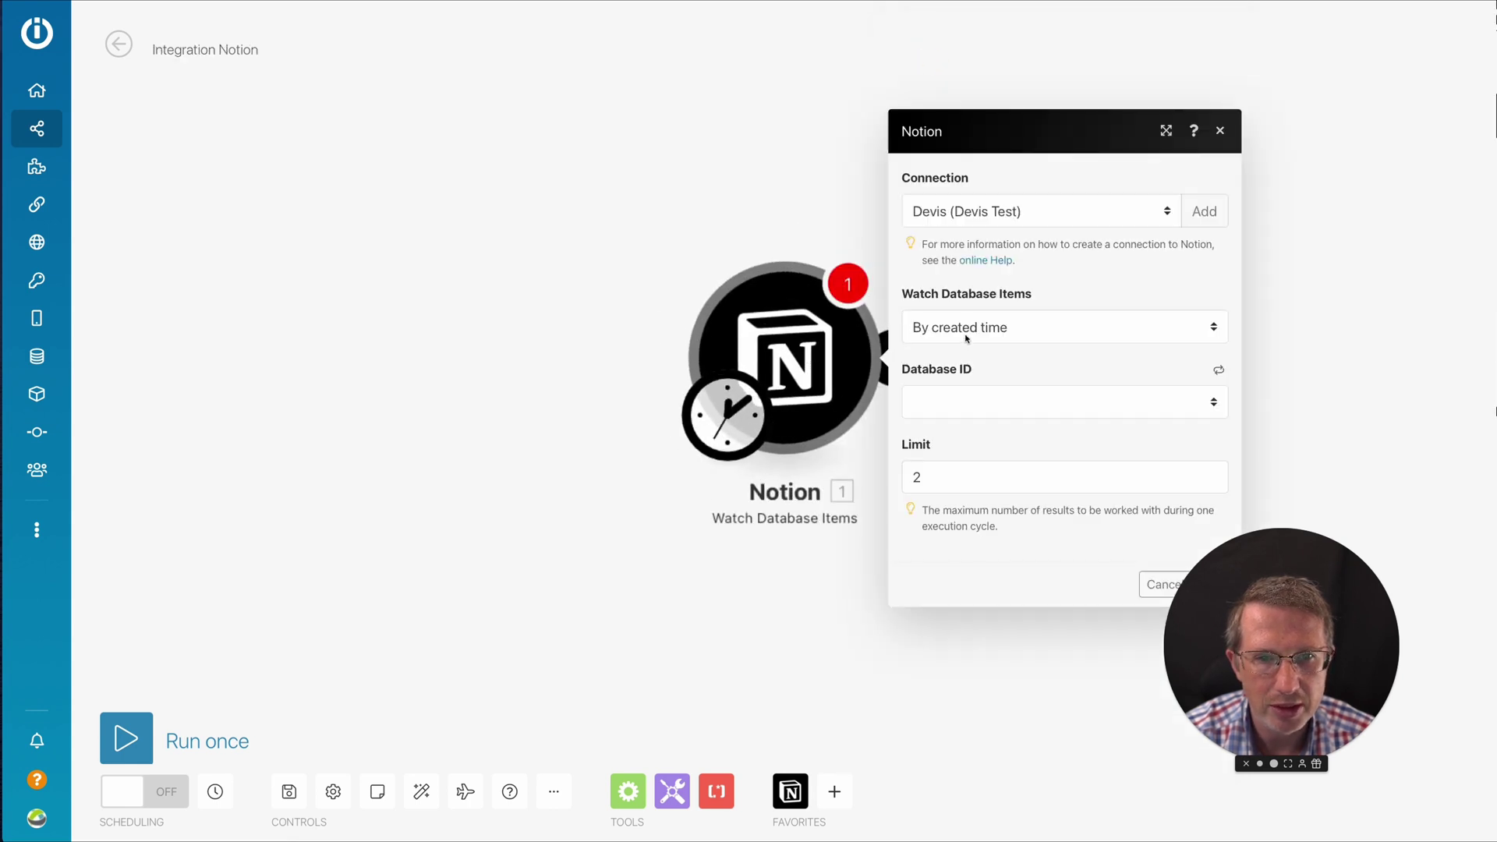
Step: Watch items by updated time and authorize a new Notion connection named RecurringTasks
left_click(966, 338)
left_click(963, 339)
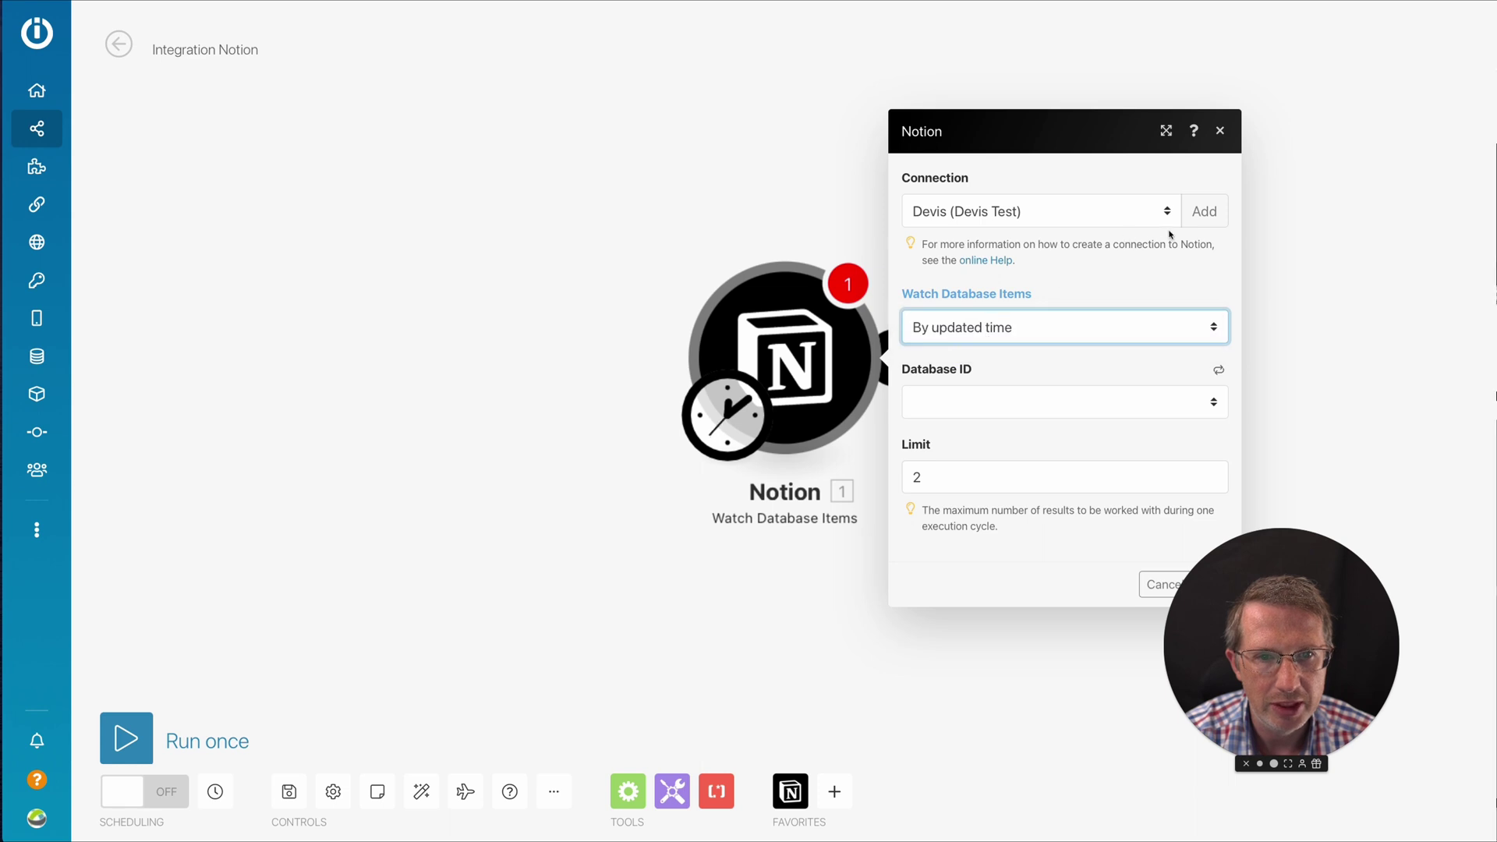
left_click(1204, 211)
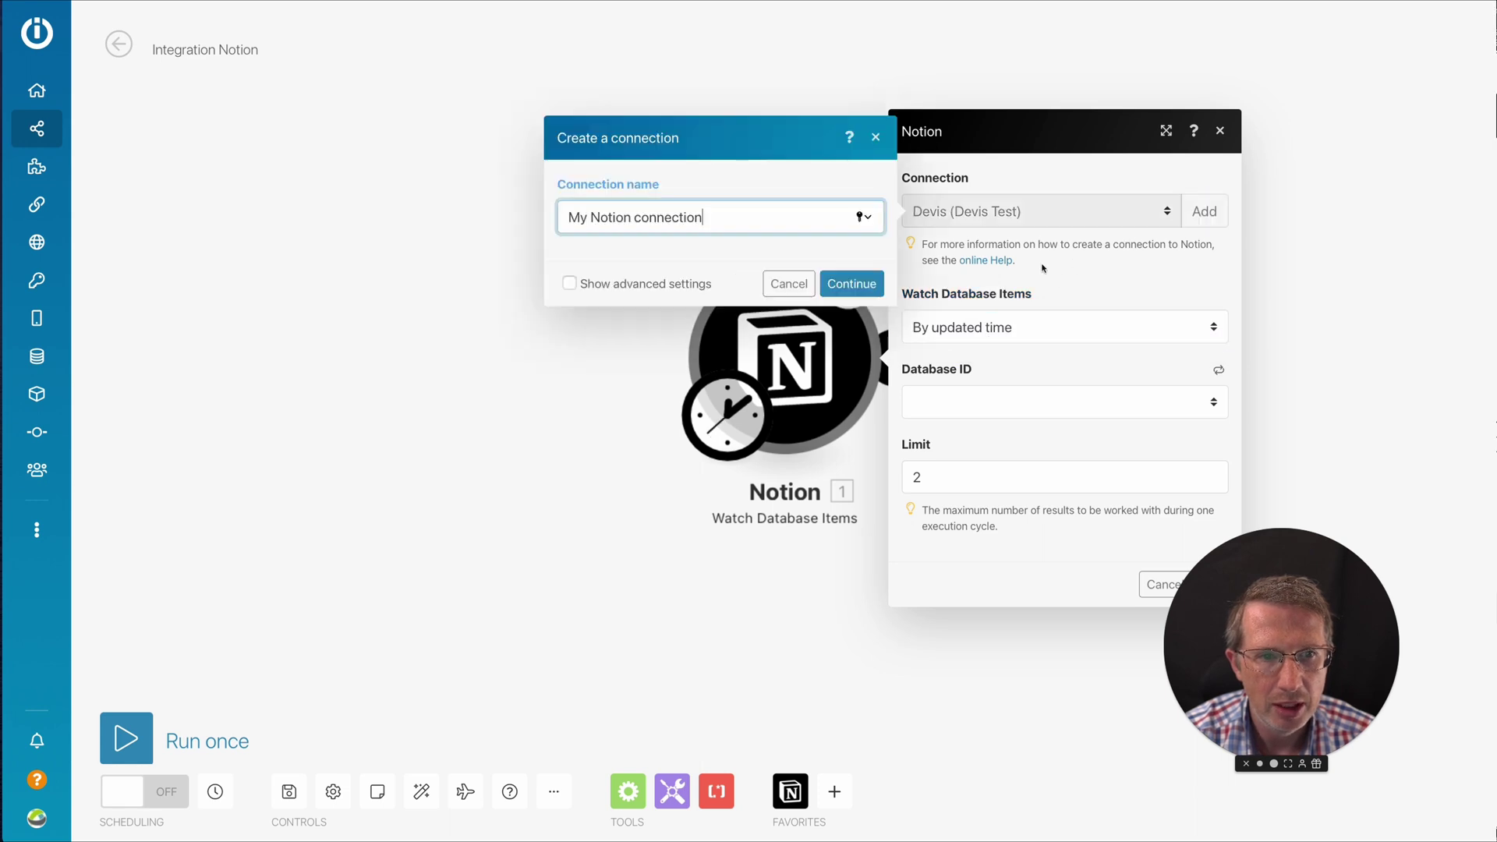
triple_click(747, 223)
type("RecurringTasks")
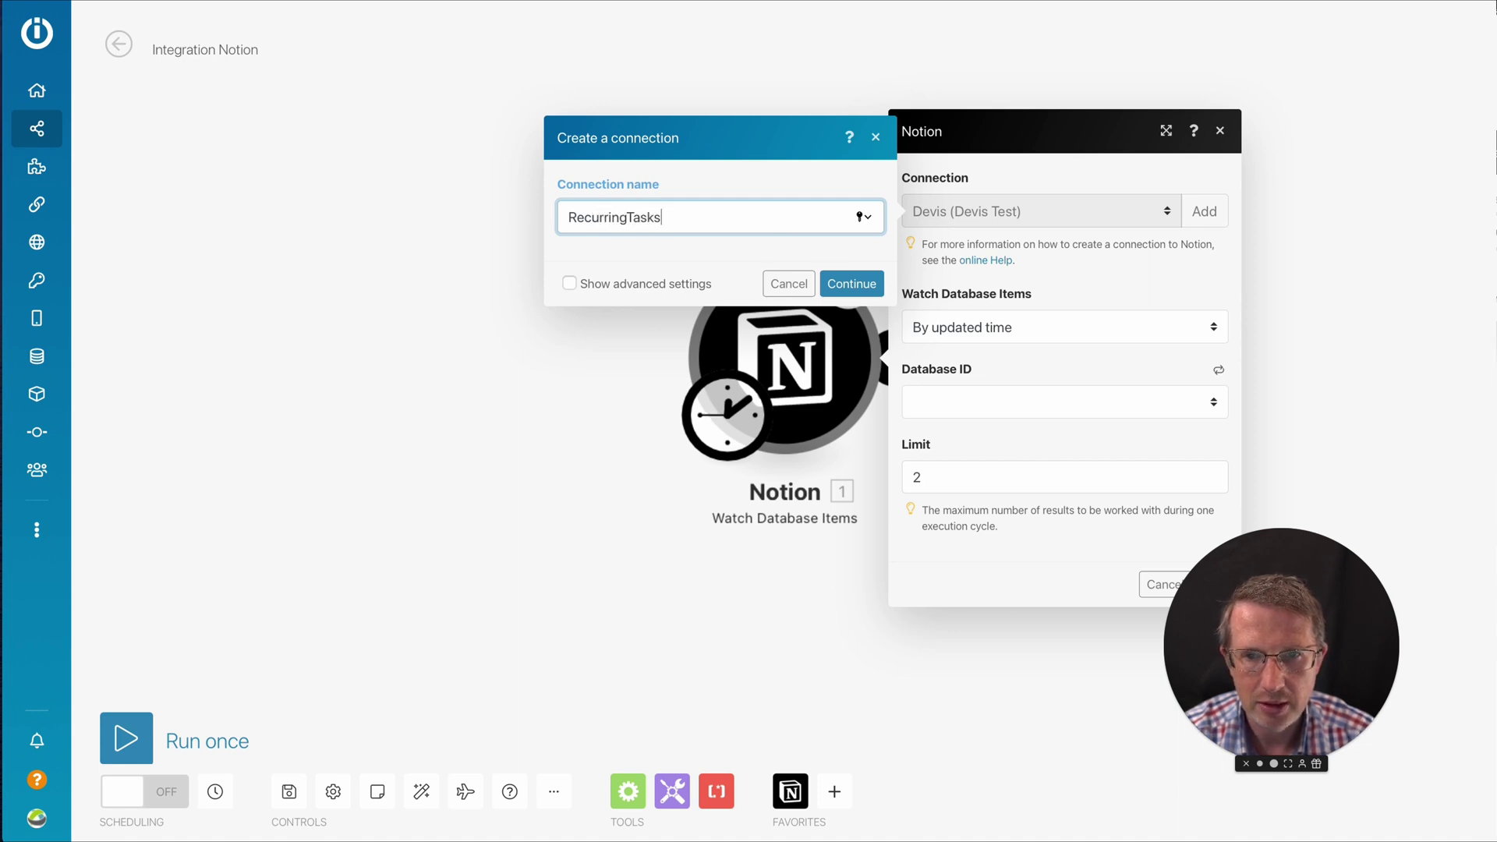
left_click(850, 284)
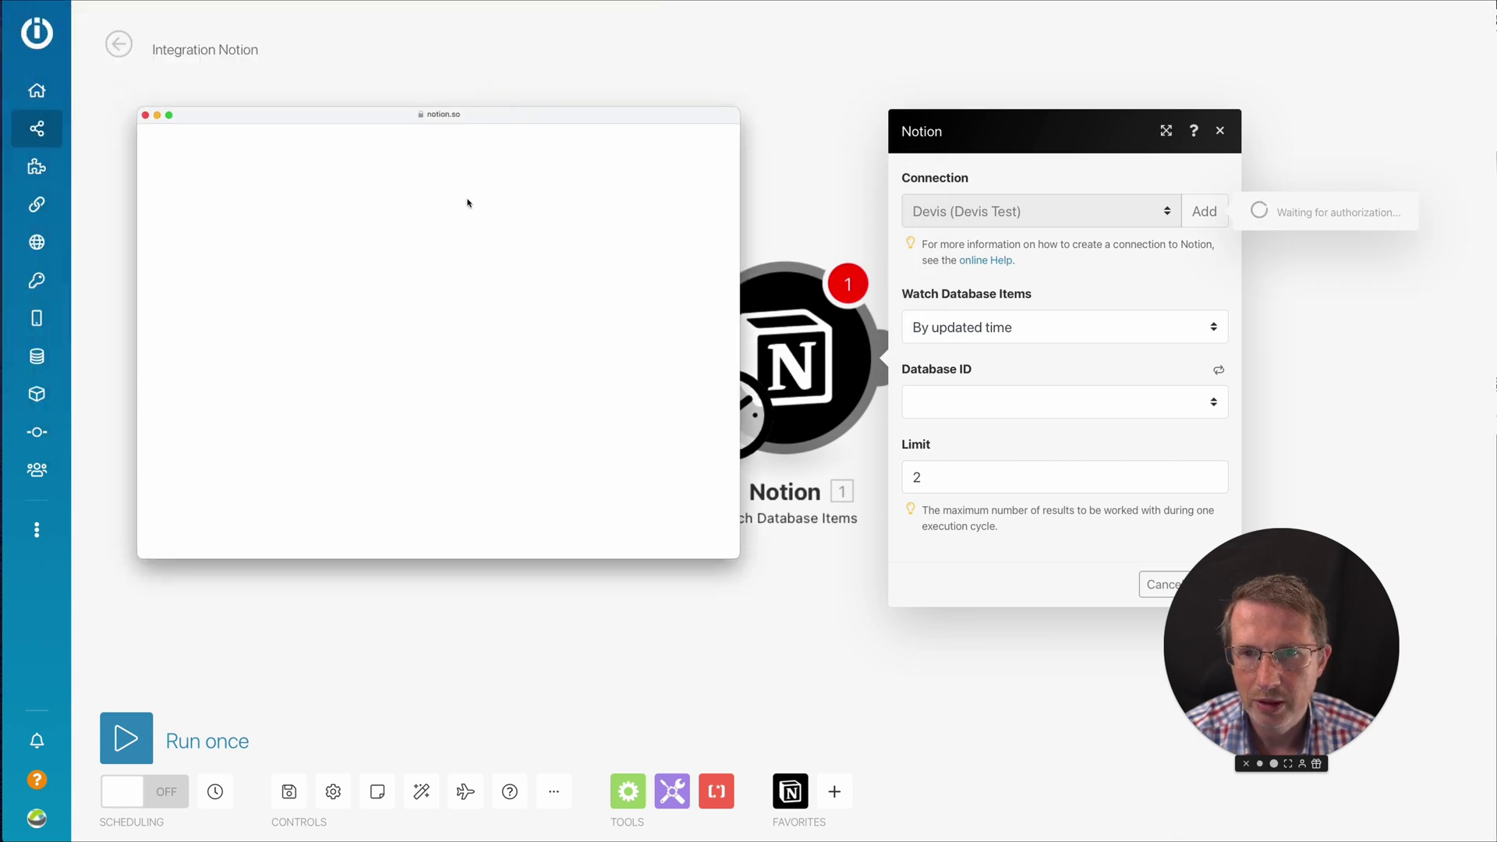
scroll(511, 343, "down", 3)
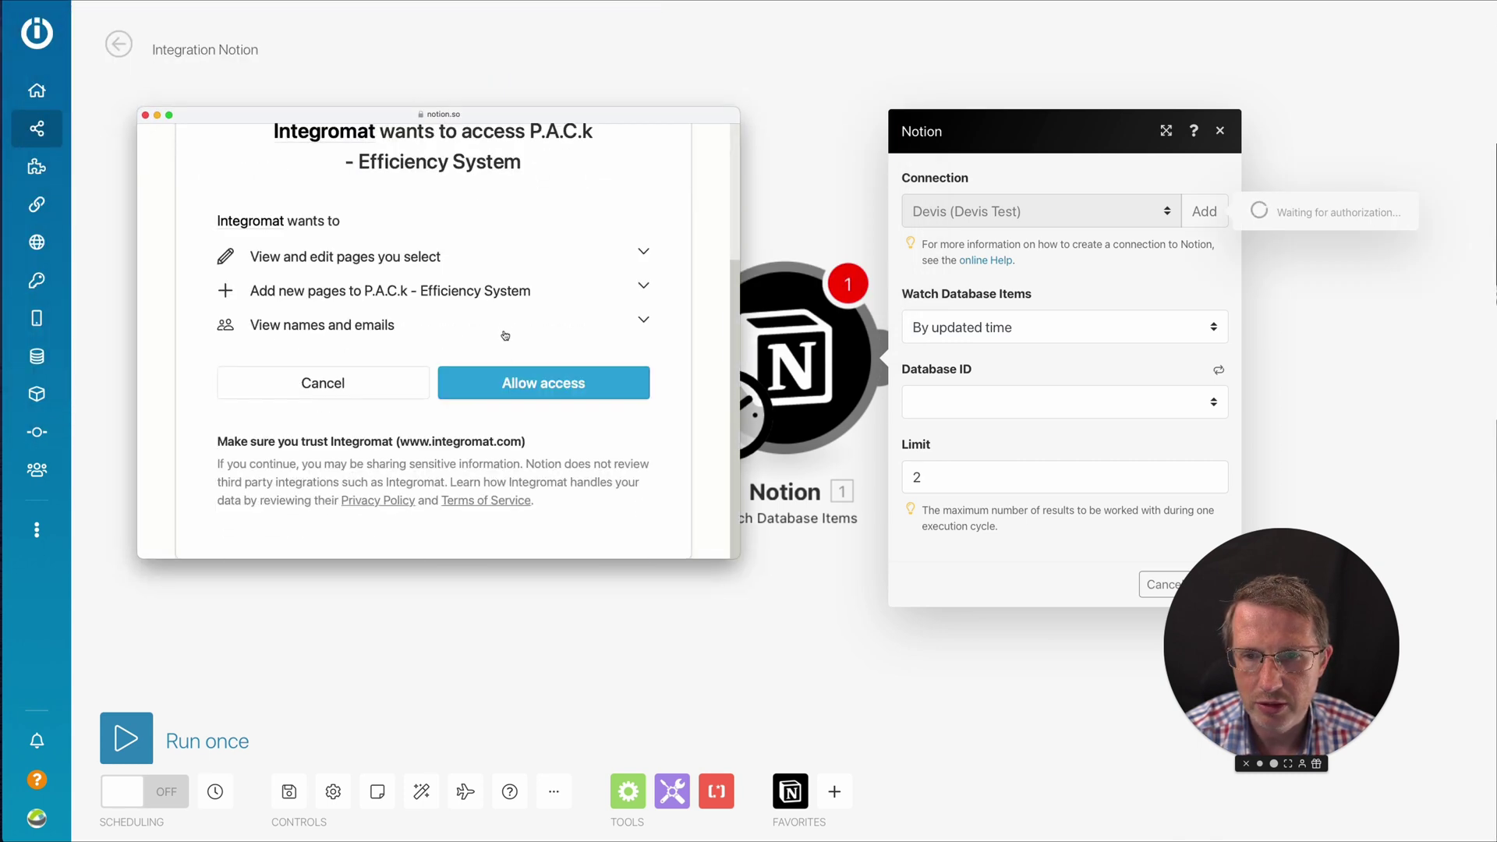
left_click(521, 397)
left_click(521, 396)
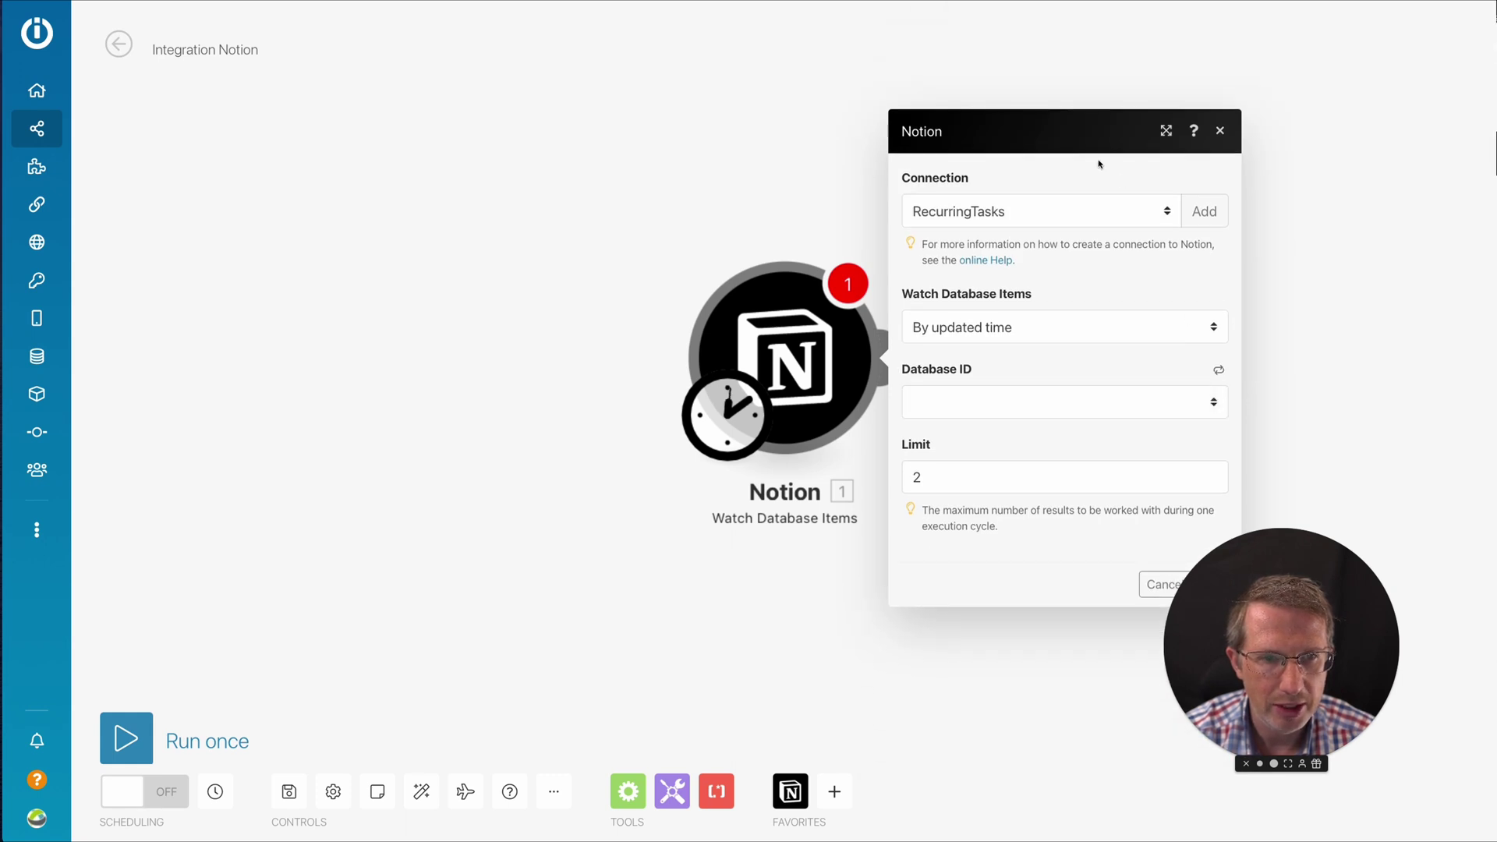
Step: Watch the Recurring DB database, save the trigger, and process items from now on
left_click(1195, 396)
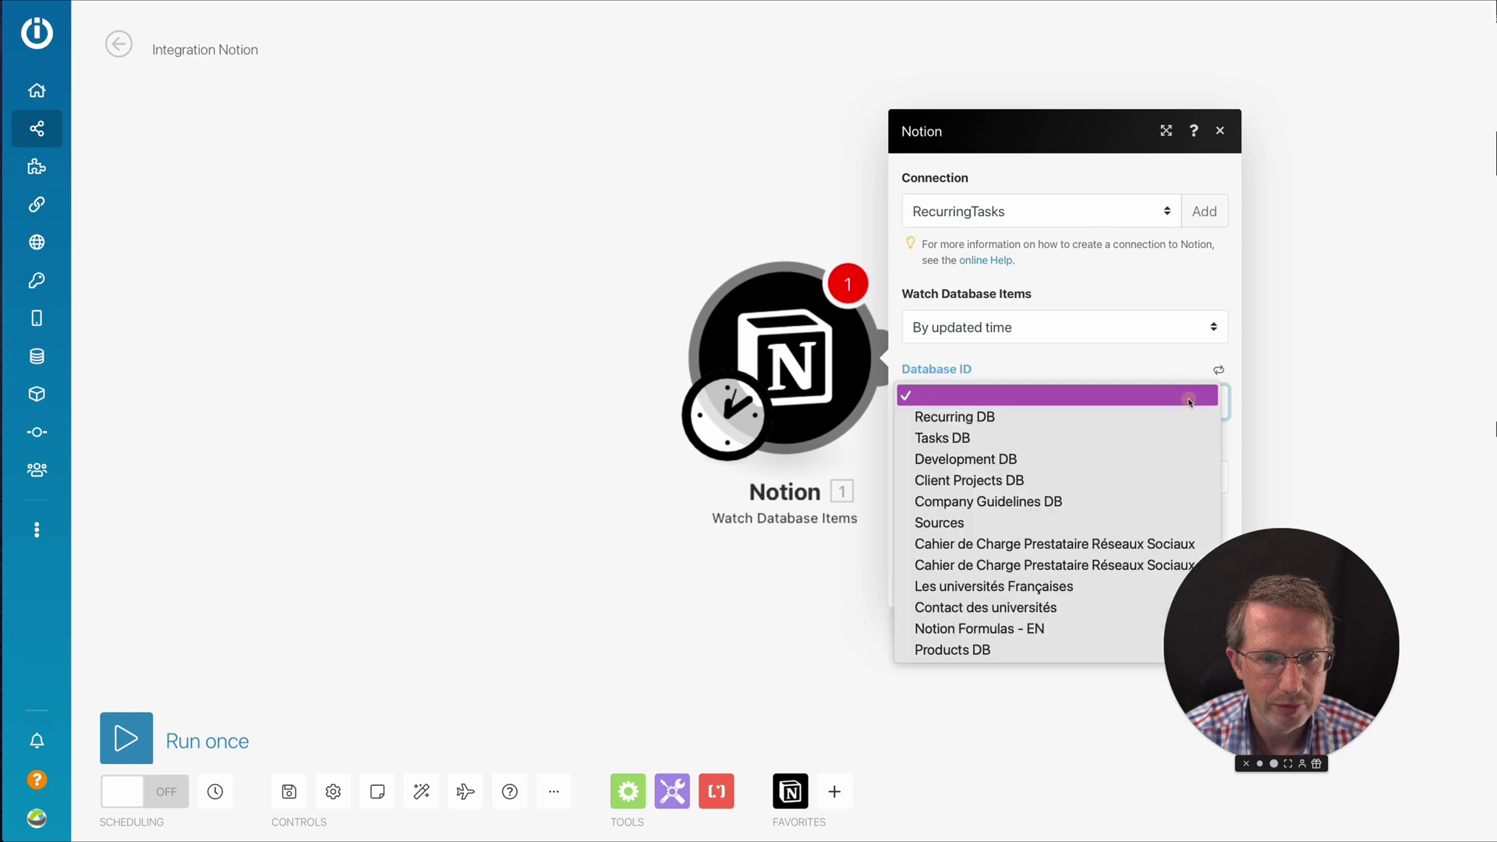
left_click(1082, 418)
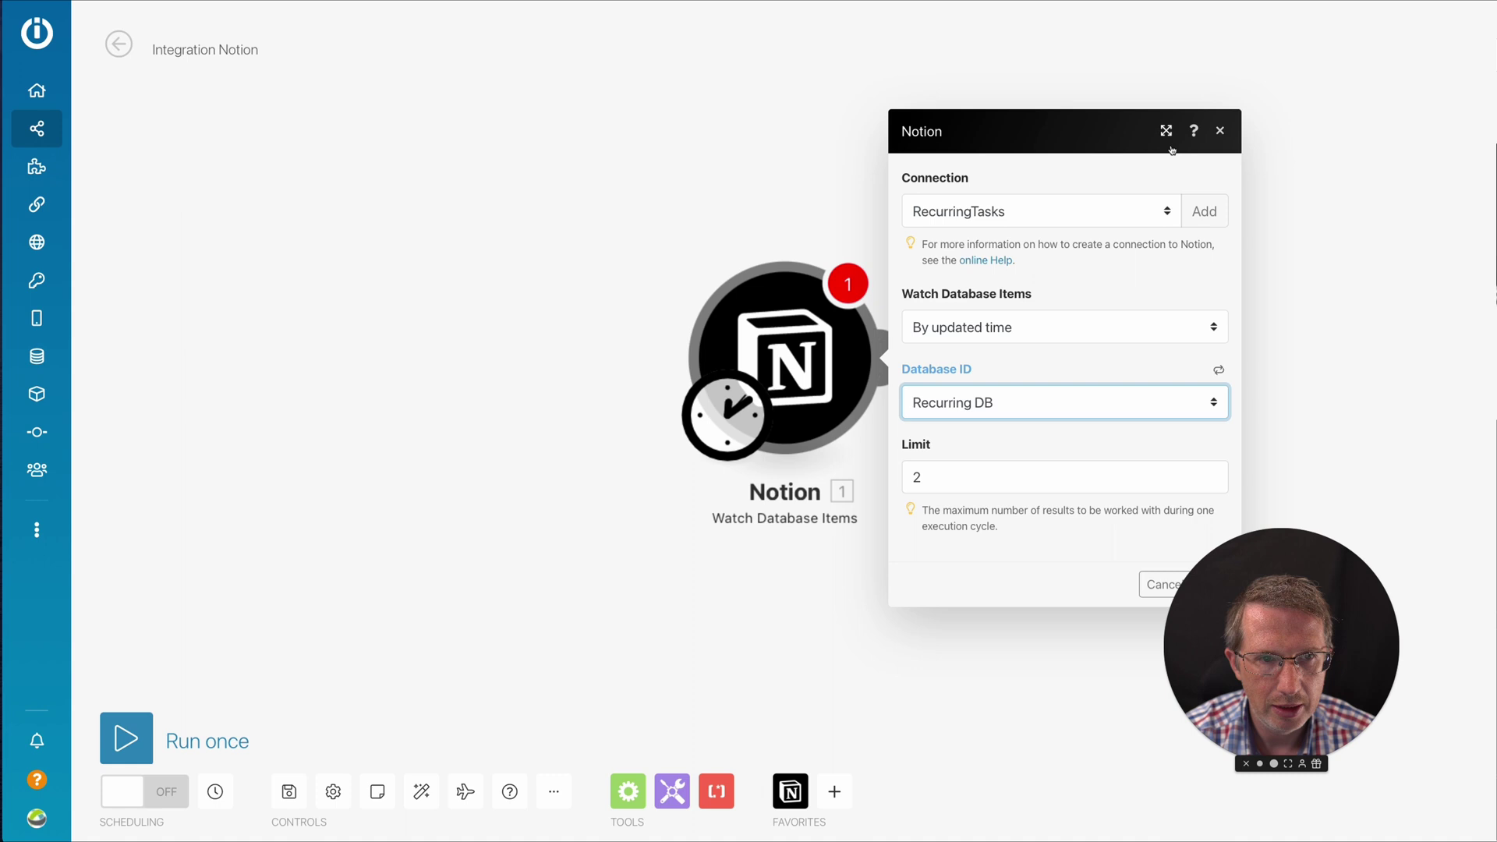
left_click_drag(1292, 618, 1385, 655)
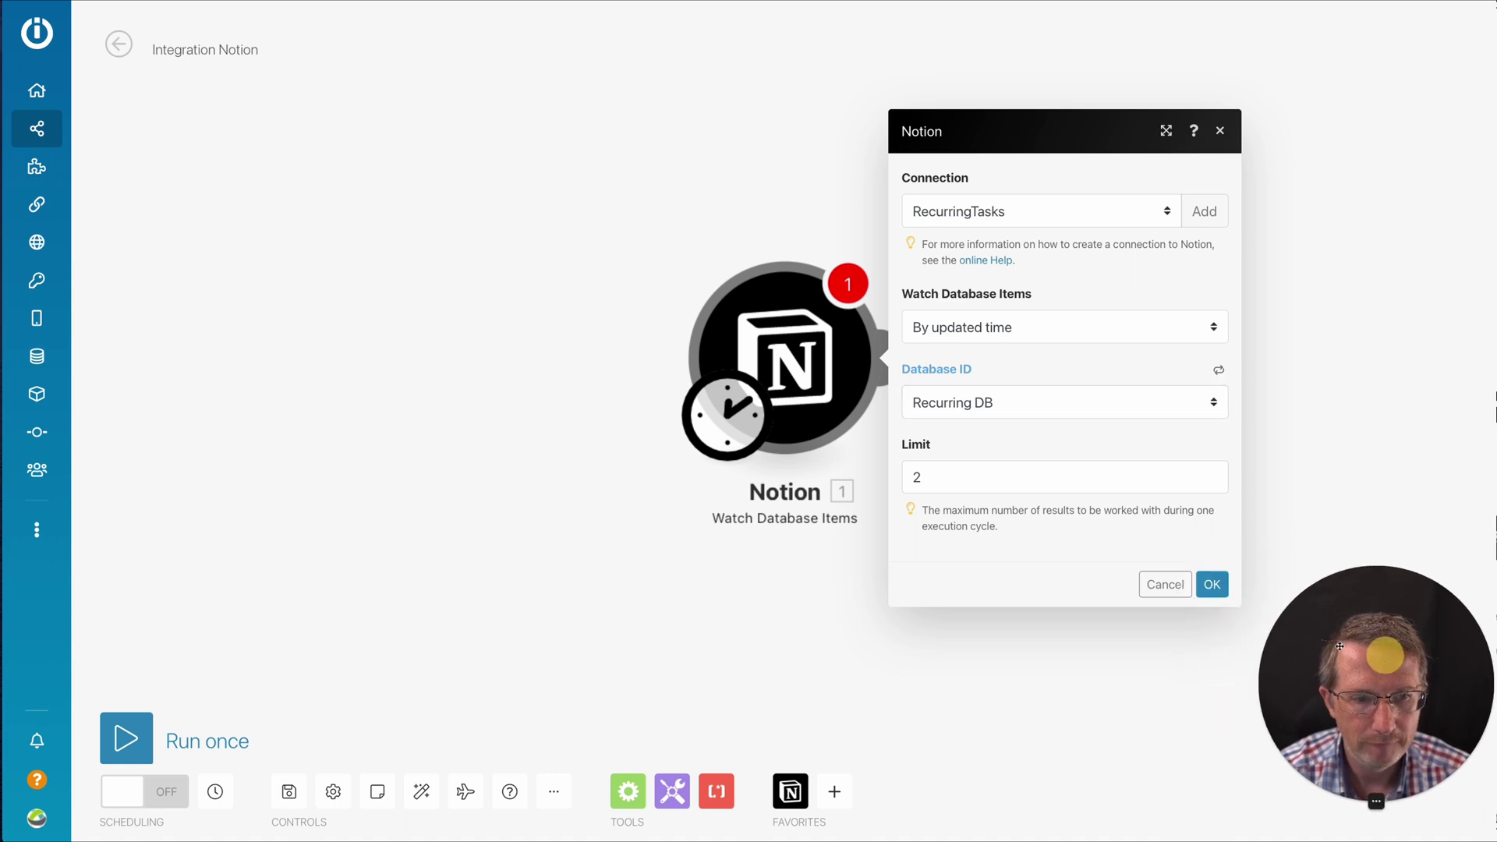
left_click(1221, 587)
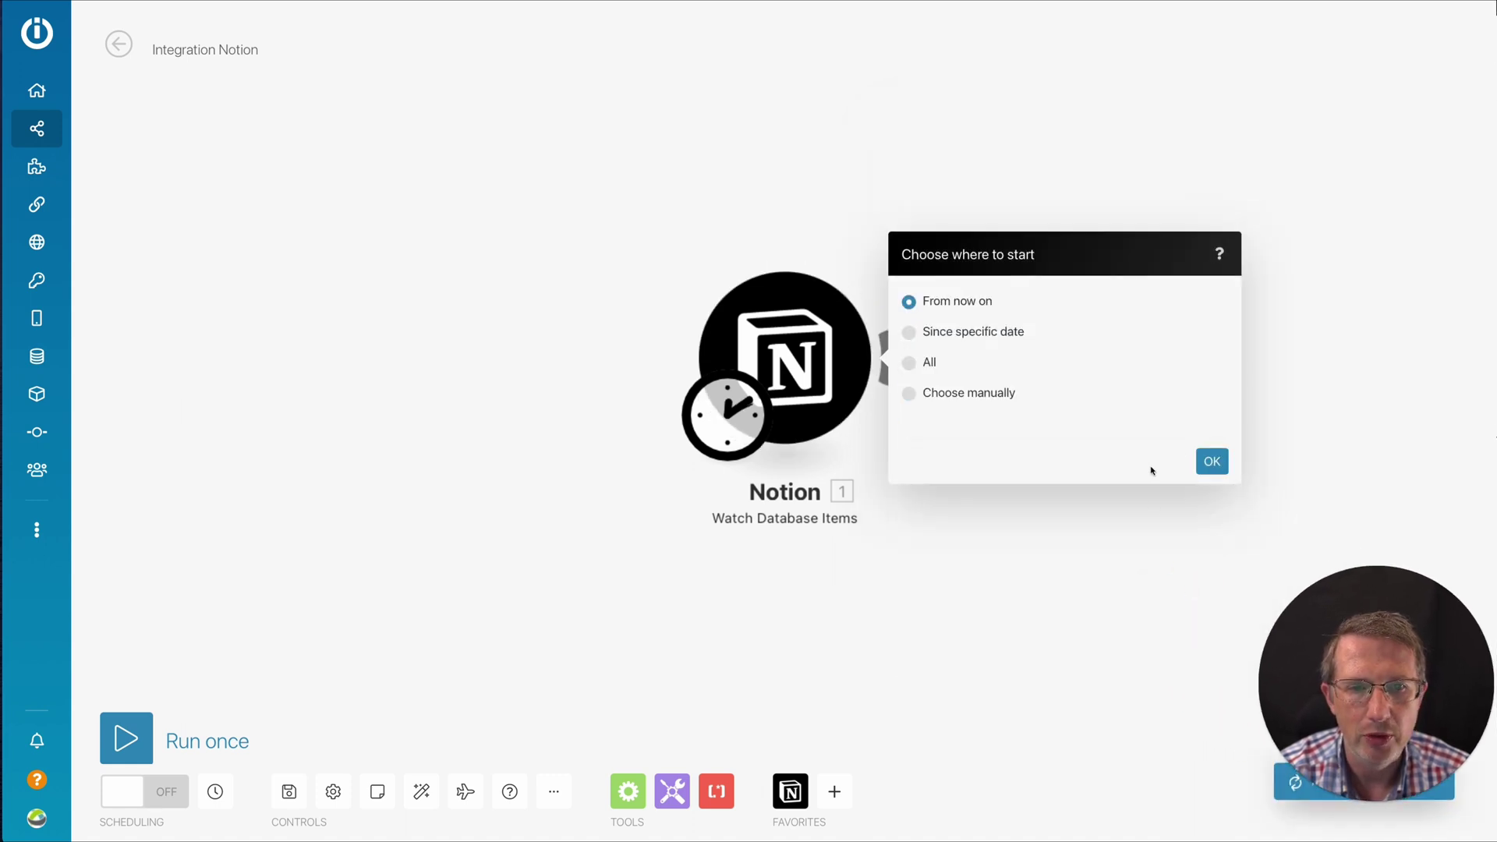
left_click(1205, 458)
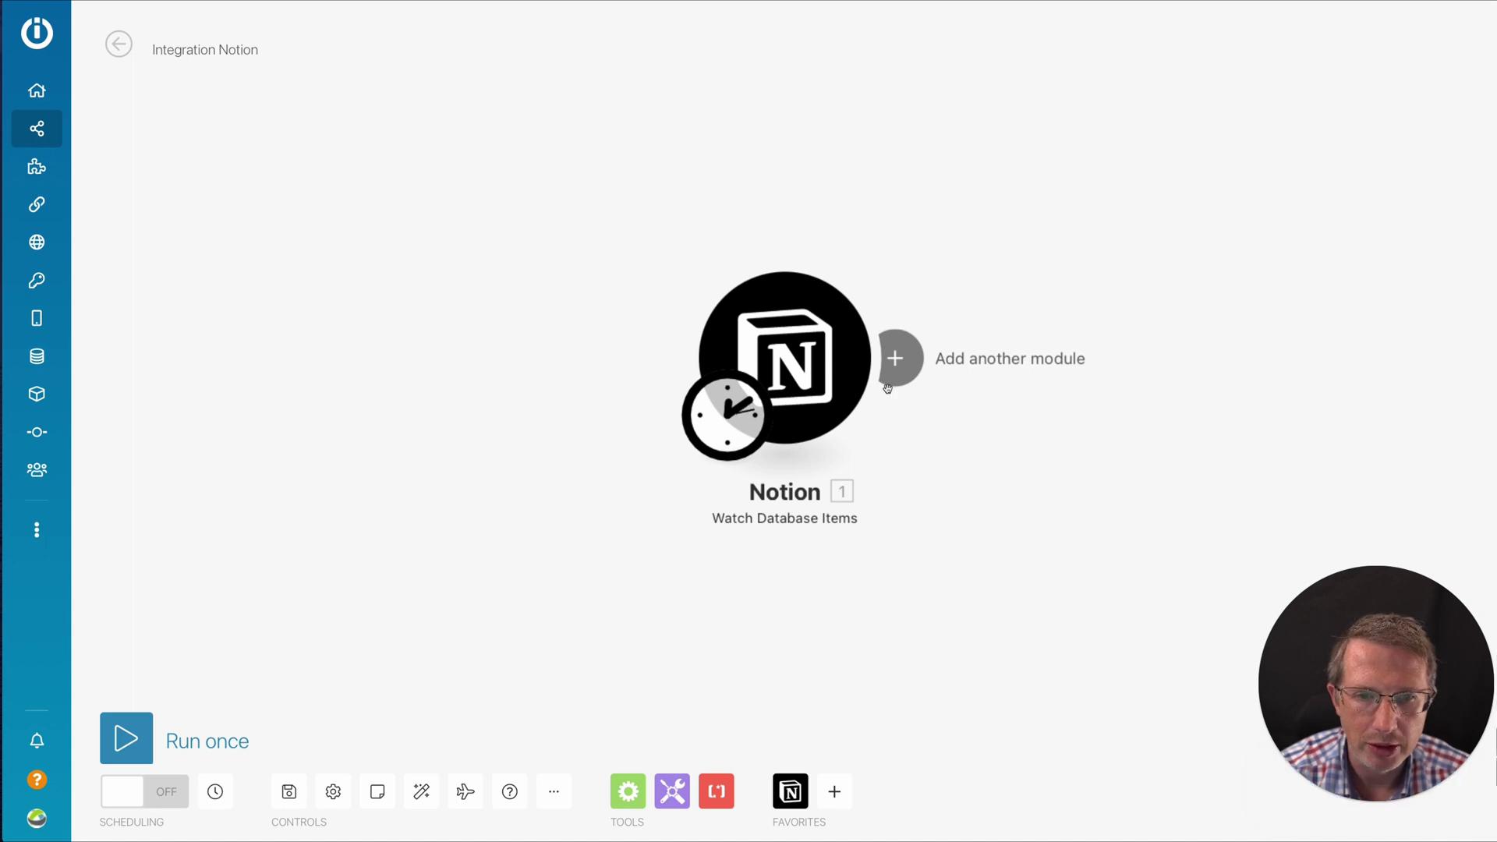
left_click_drag(829, 375, 394, 348)
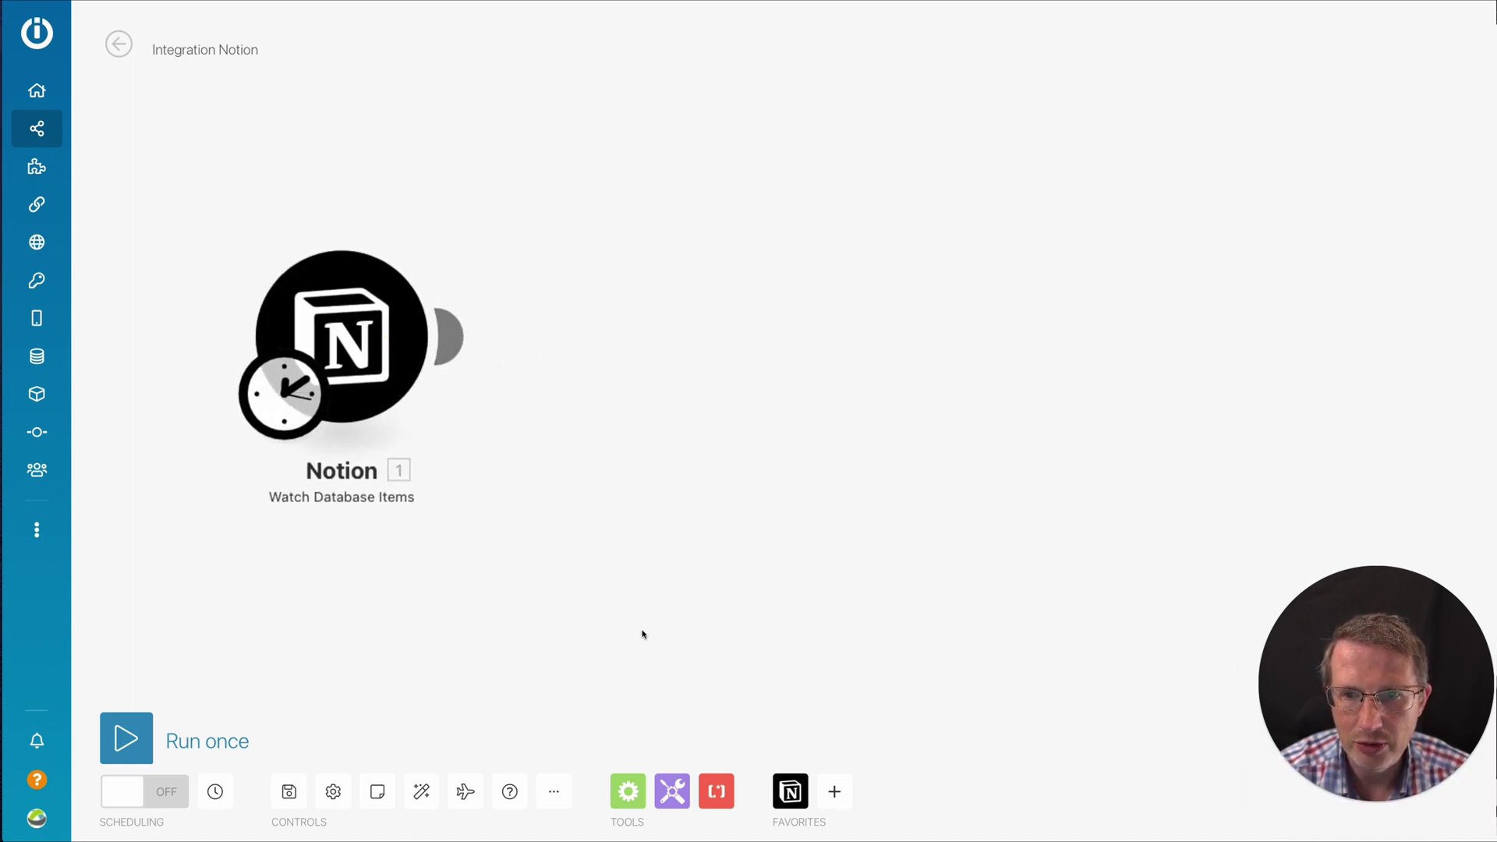
Step: Add a Repeater after the Notion trigger that repeats by the Occurrences value instead of 3
left_click(629, 793)
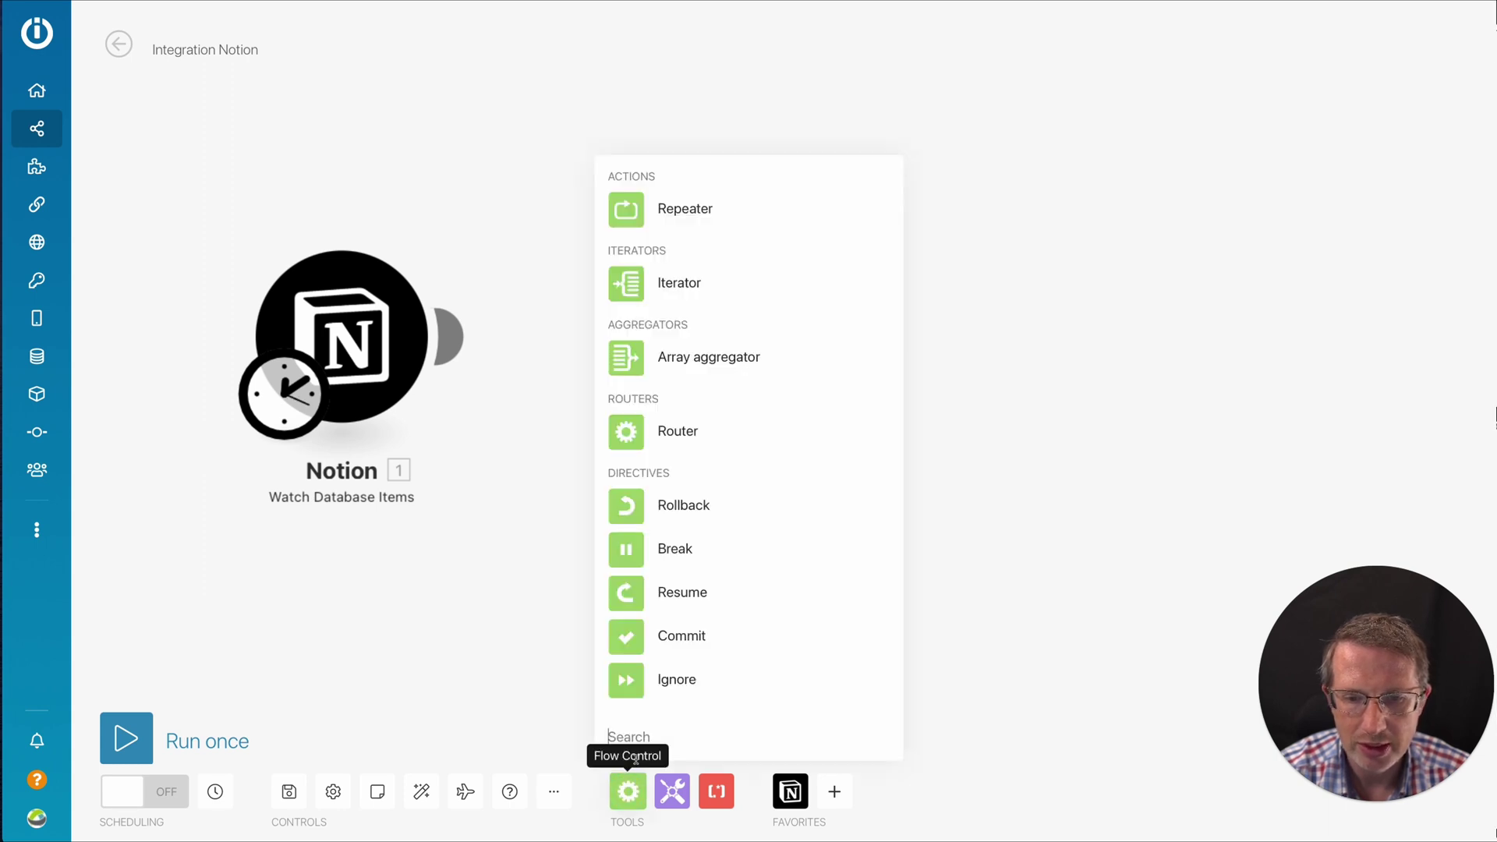
left_click(625, 213)
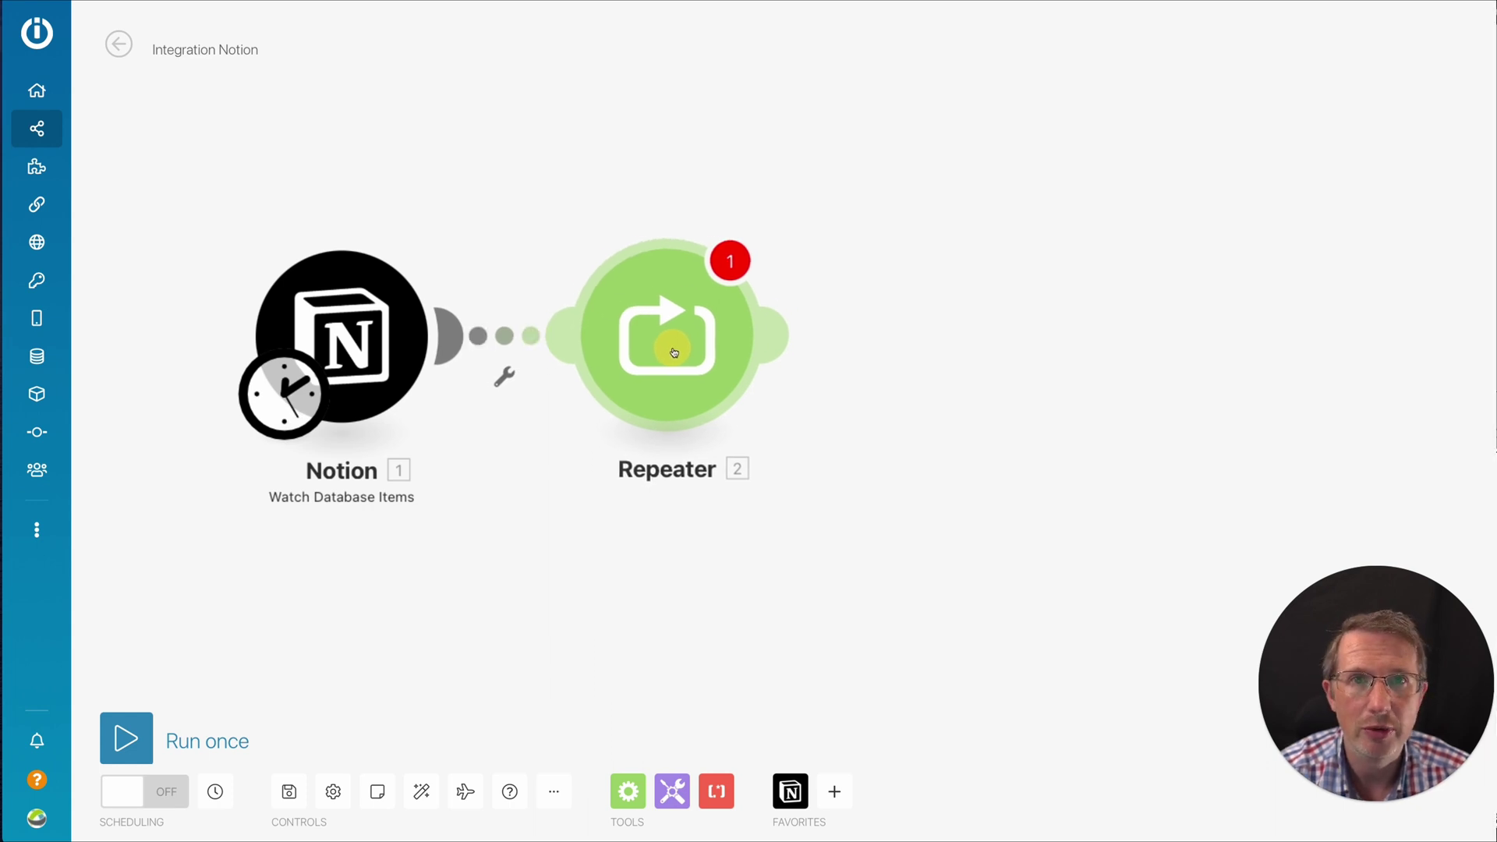
left_click(680, 346)
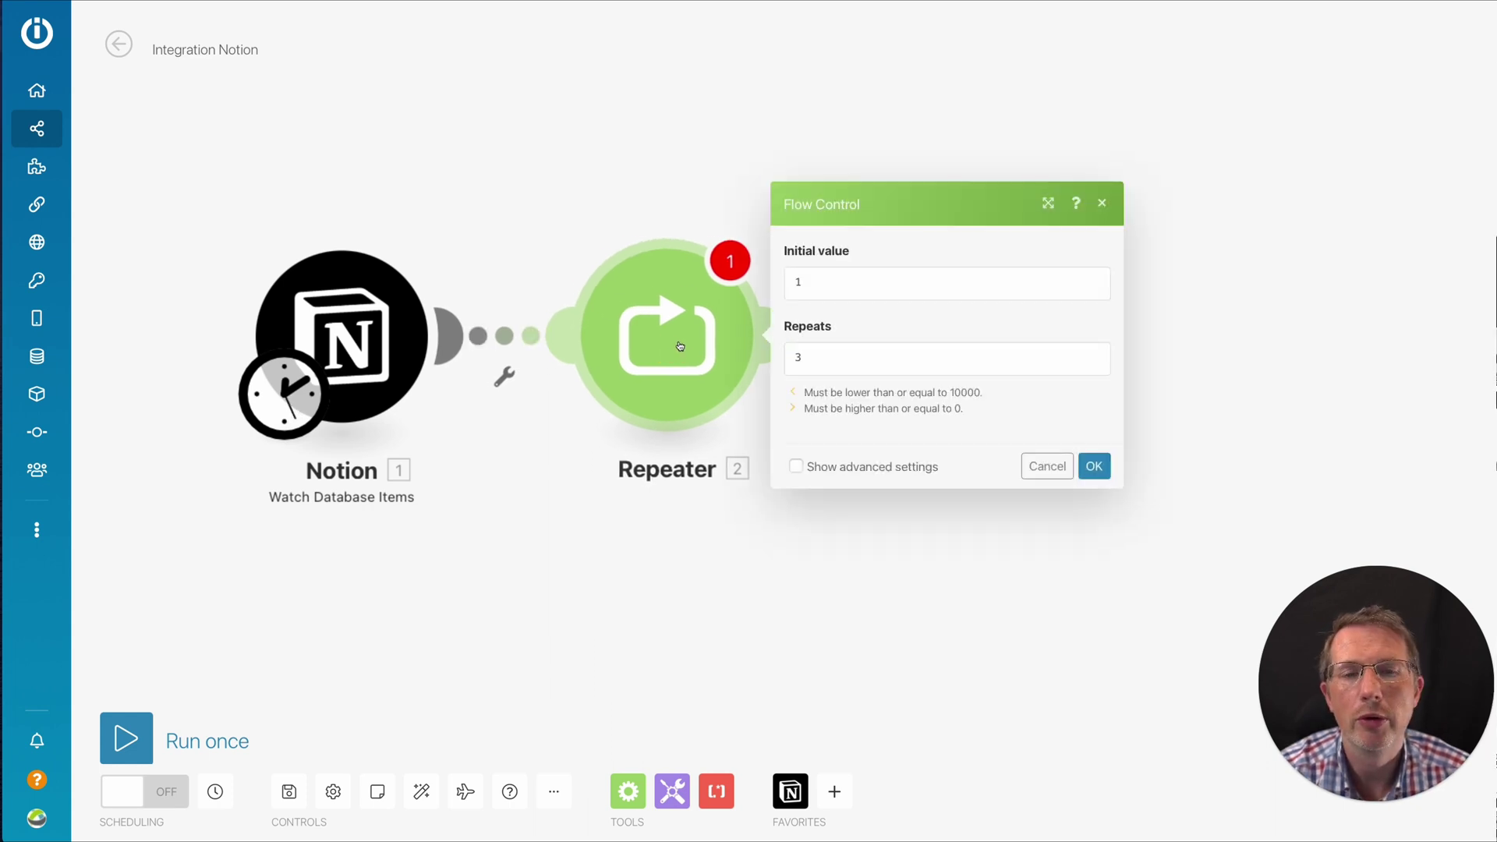
left_click(835, 357)
key("BackSpace")
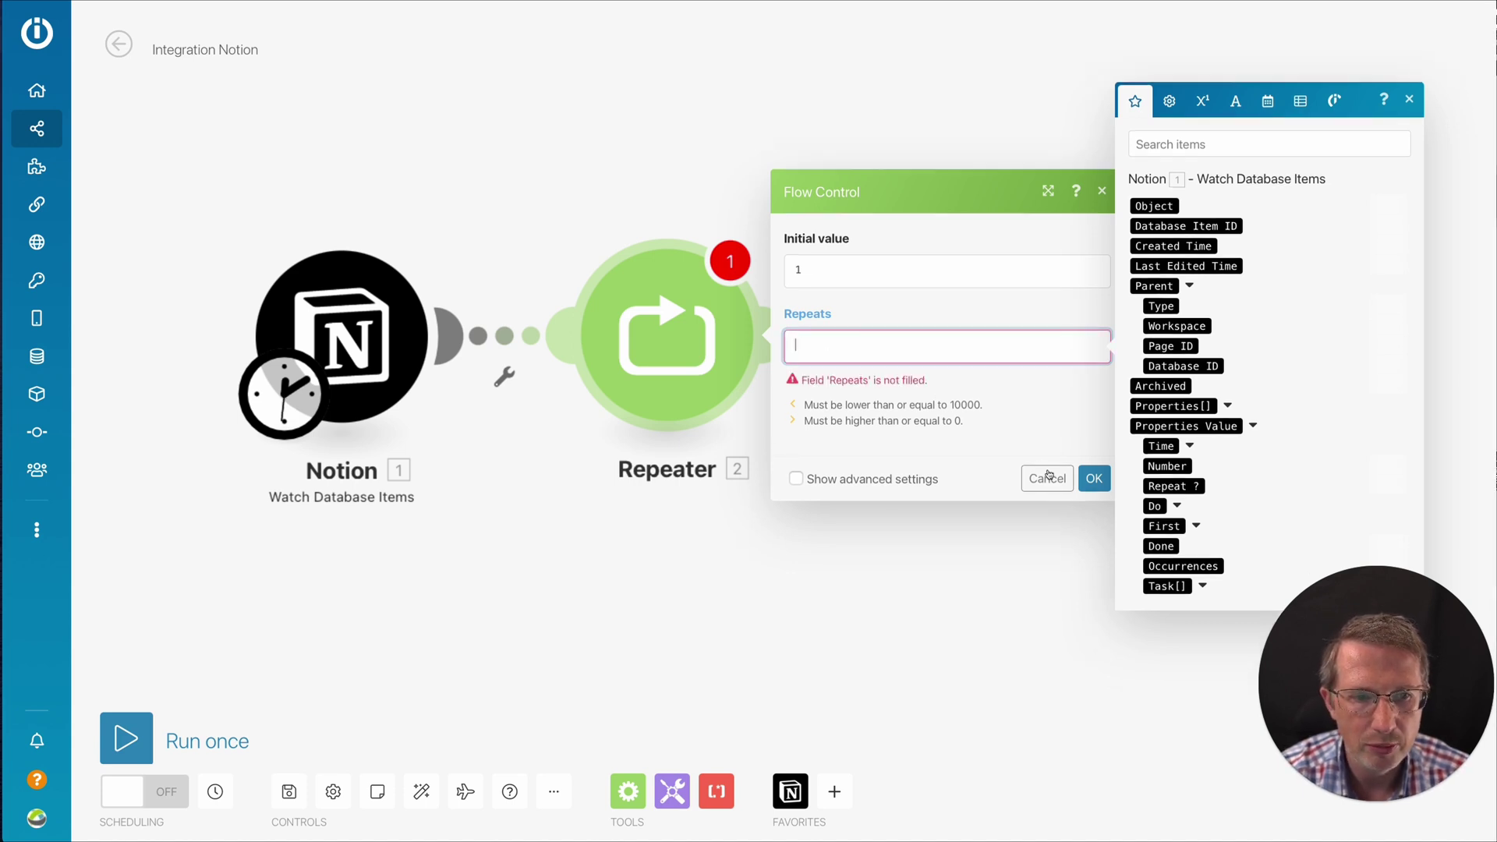
left_click(1169, 565)
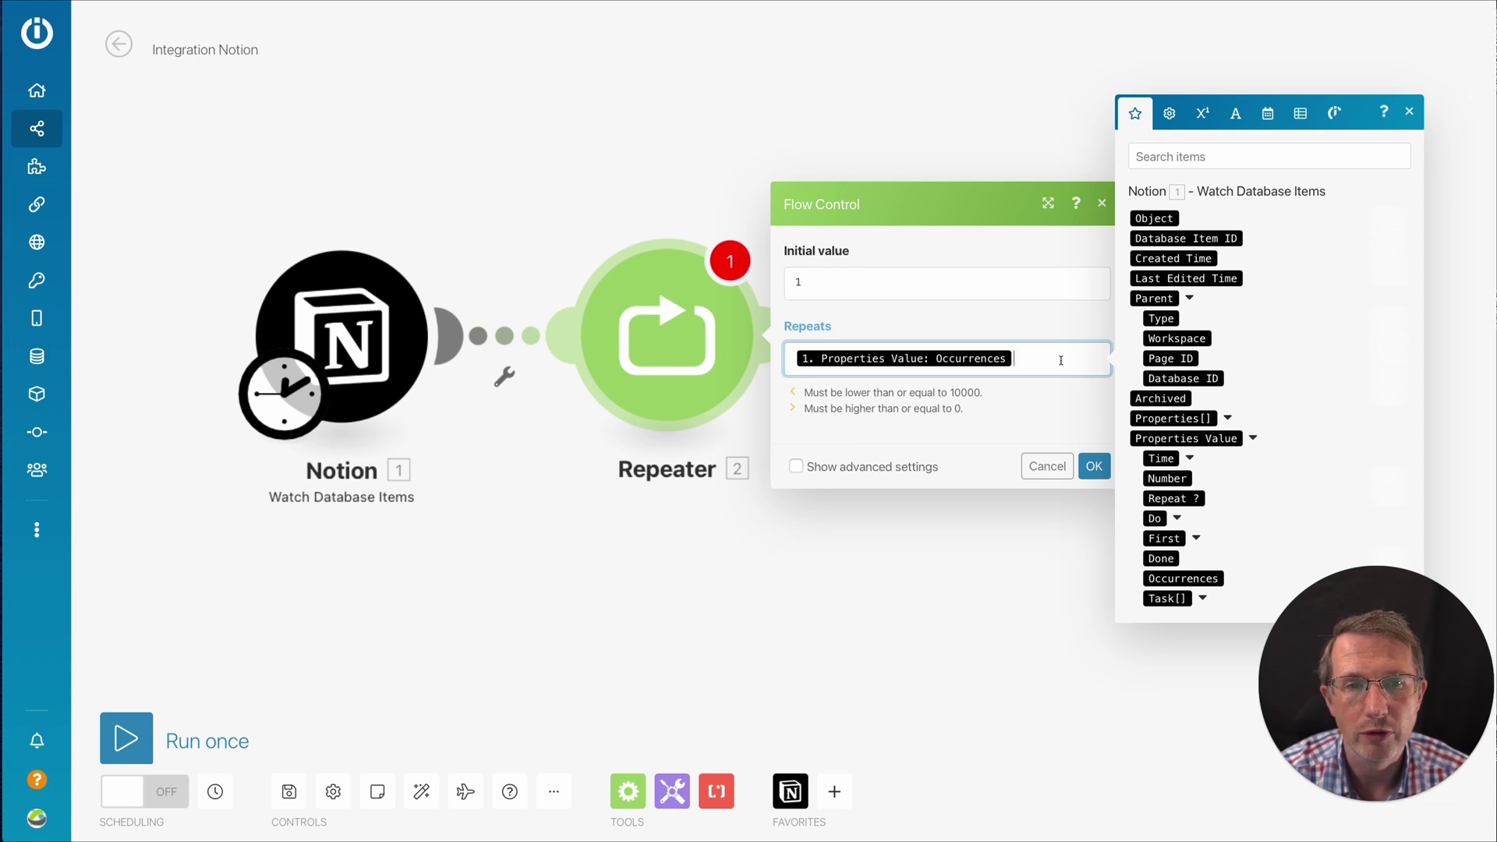
left_click(1092, 467)
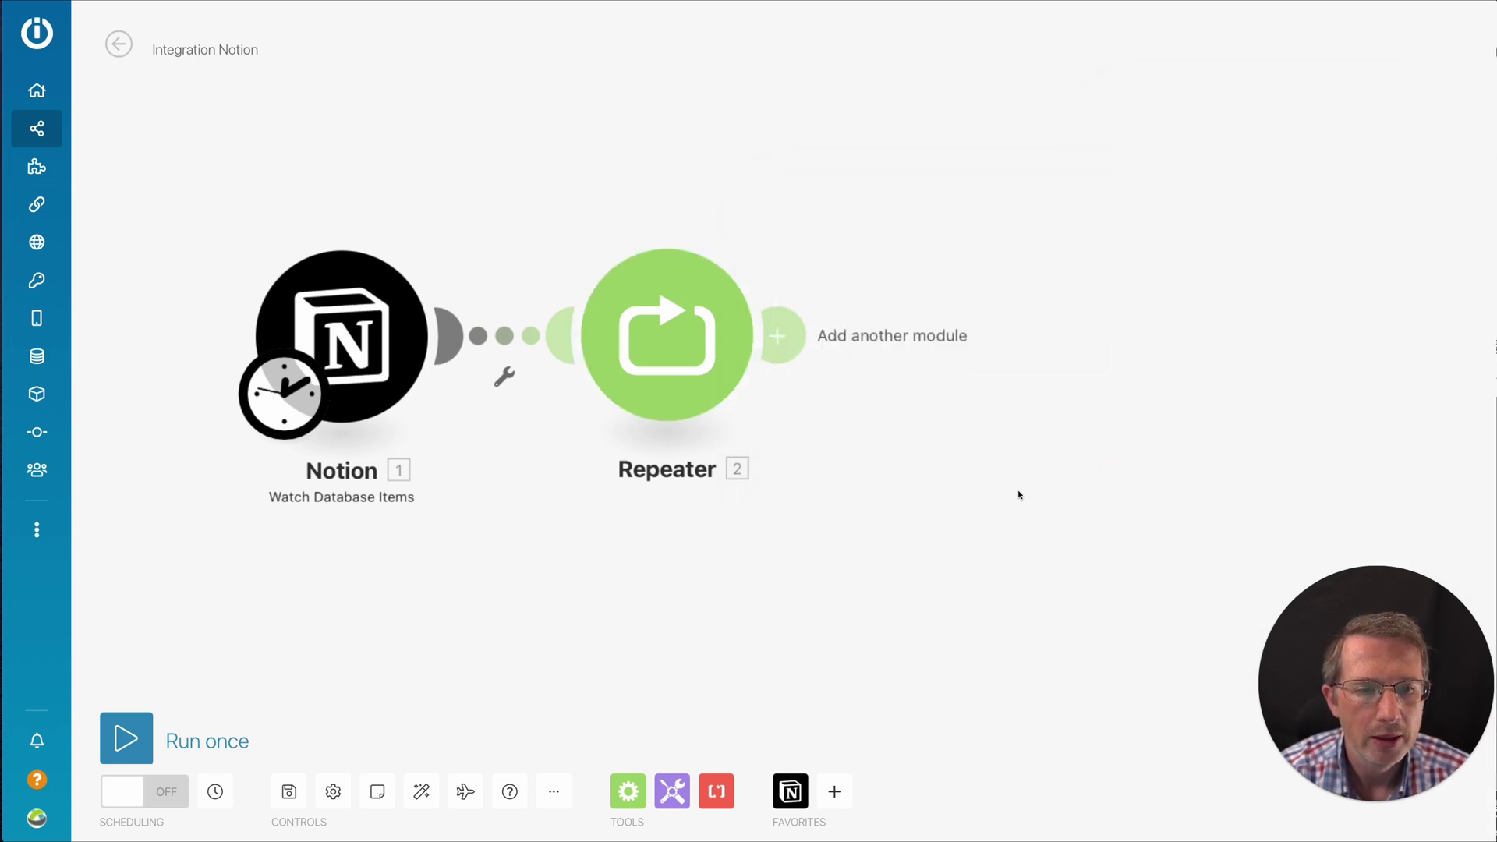
Step: Add a Router after the Repeater and split it into two empty routes
left_click(628, 792)
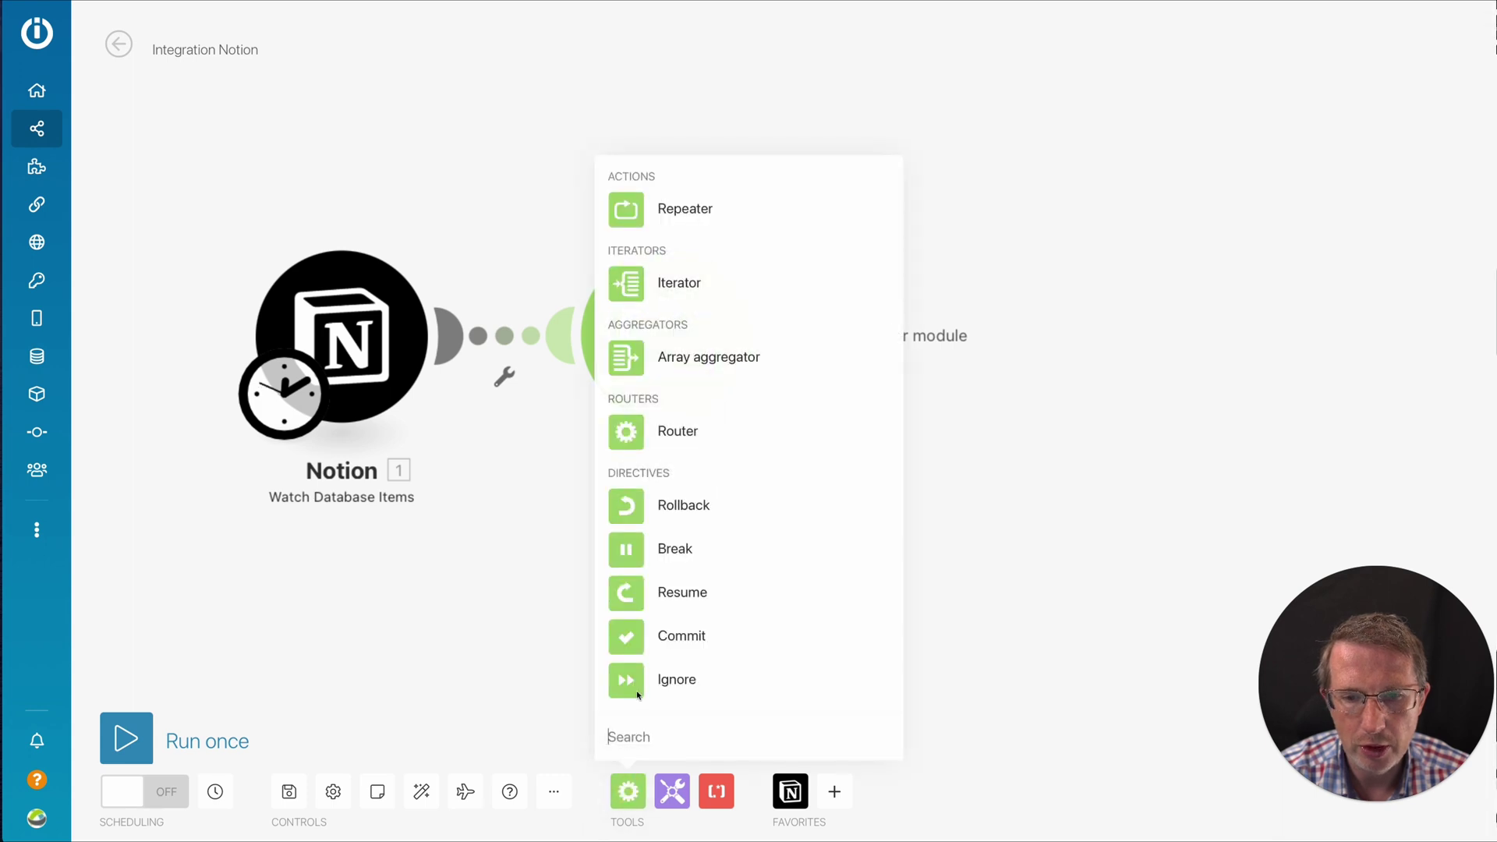
left_click(615, 438)
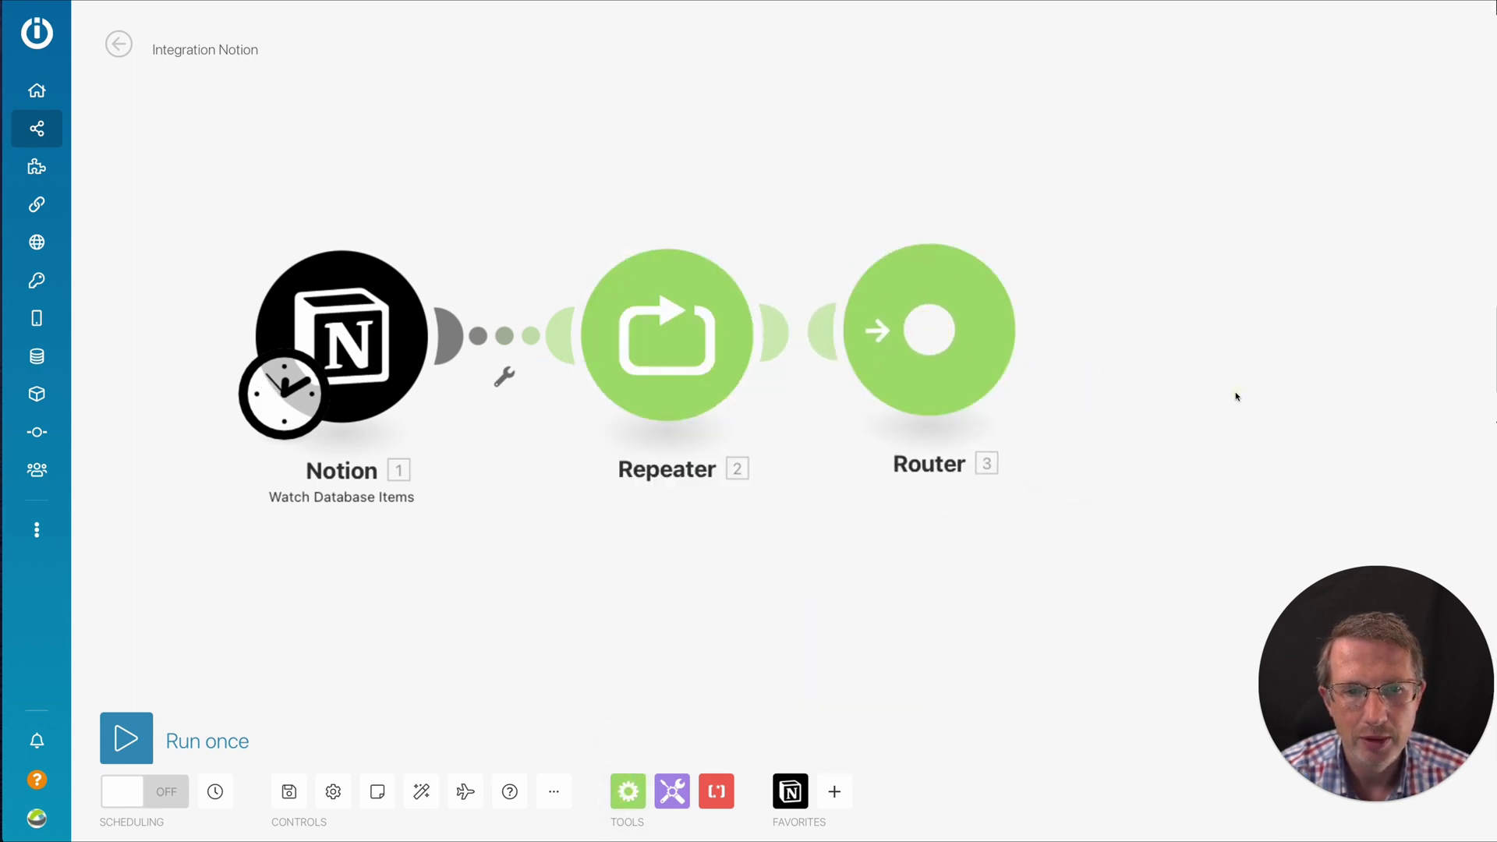
left_click_drag(1237, 394, 1093, 426)
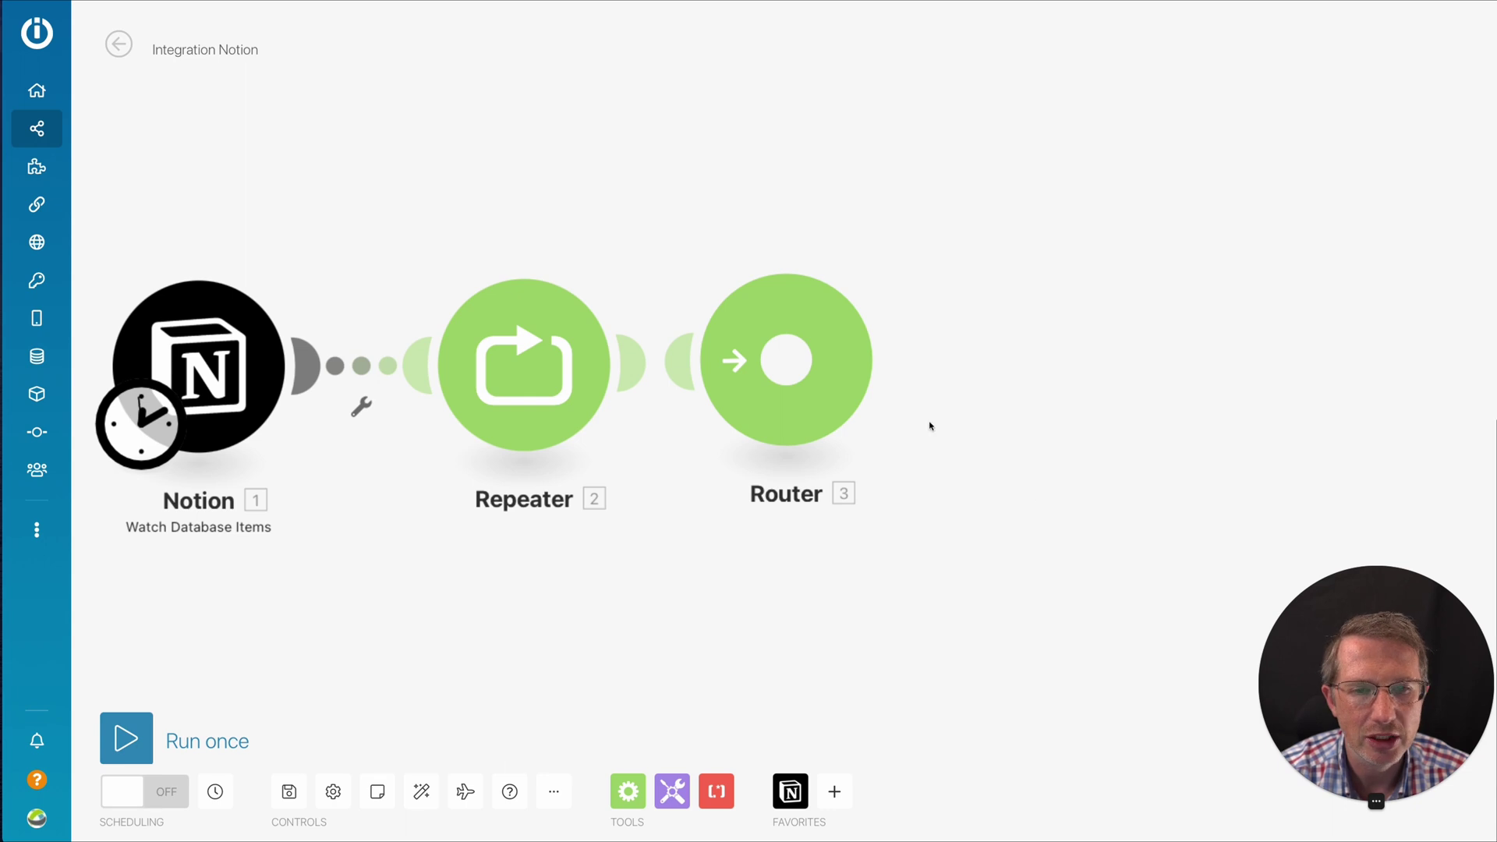
left_click(787, 359)
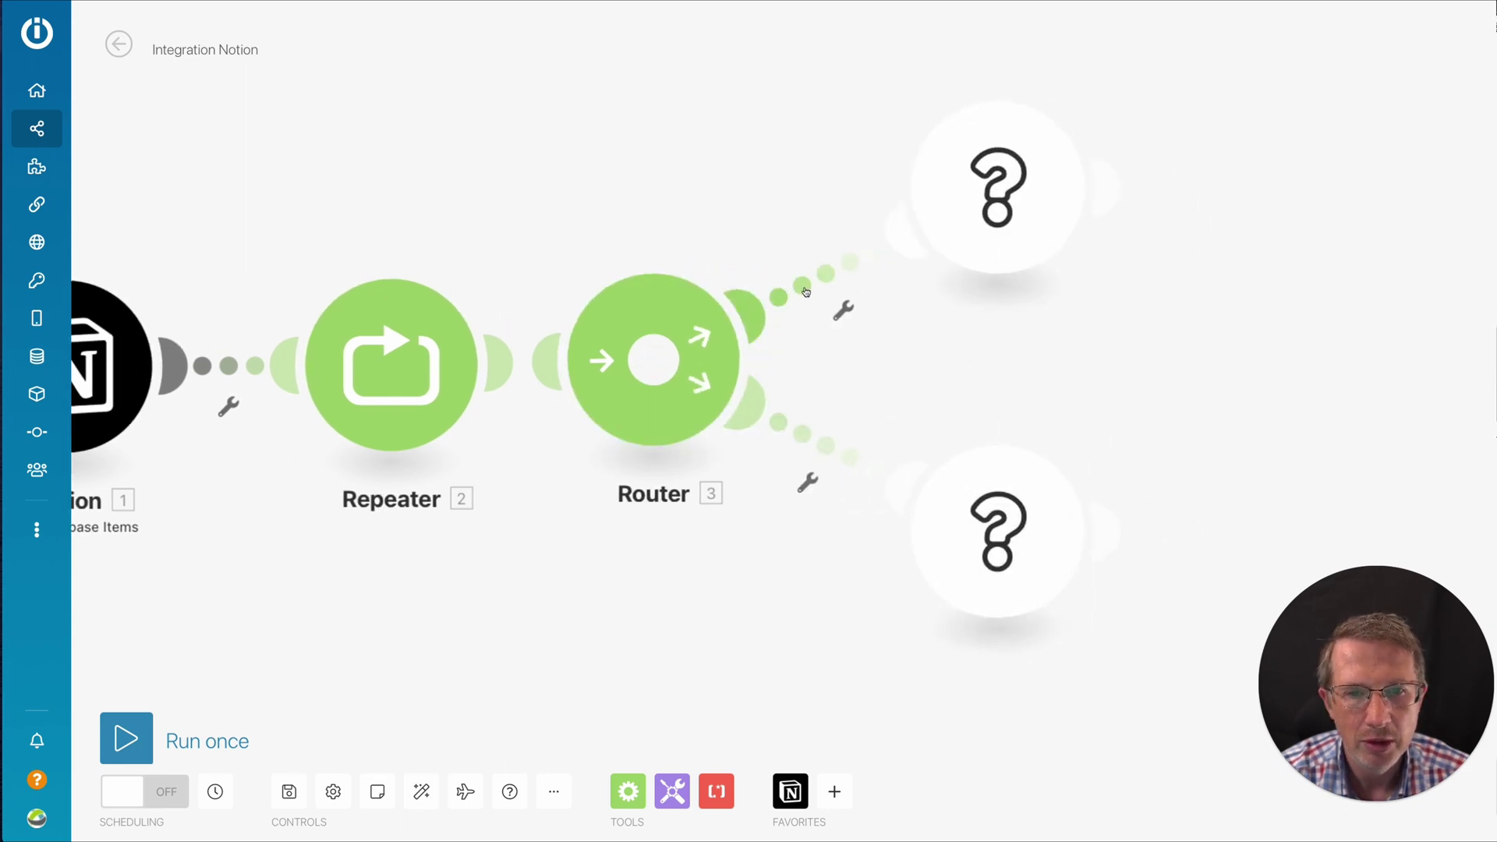
Step: Filter the upper route as 'Days' where Time: Name equals days
left_click(815, 284)
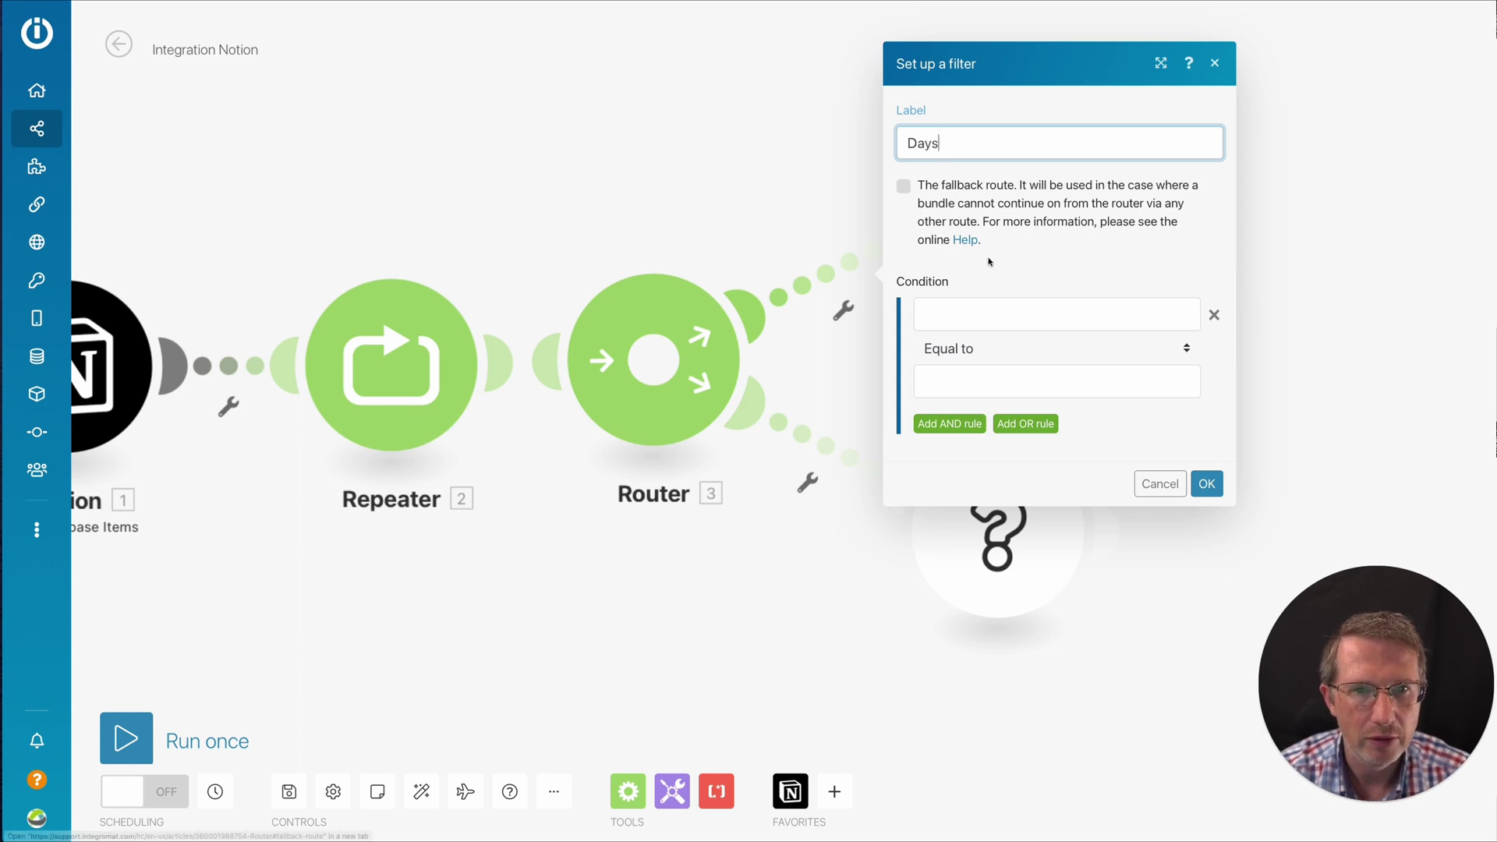
left_click(996, 315)
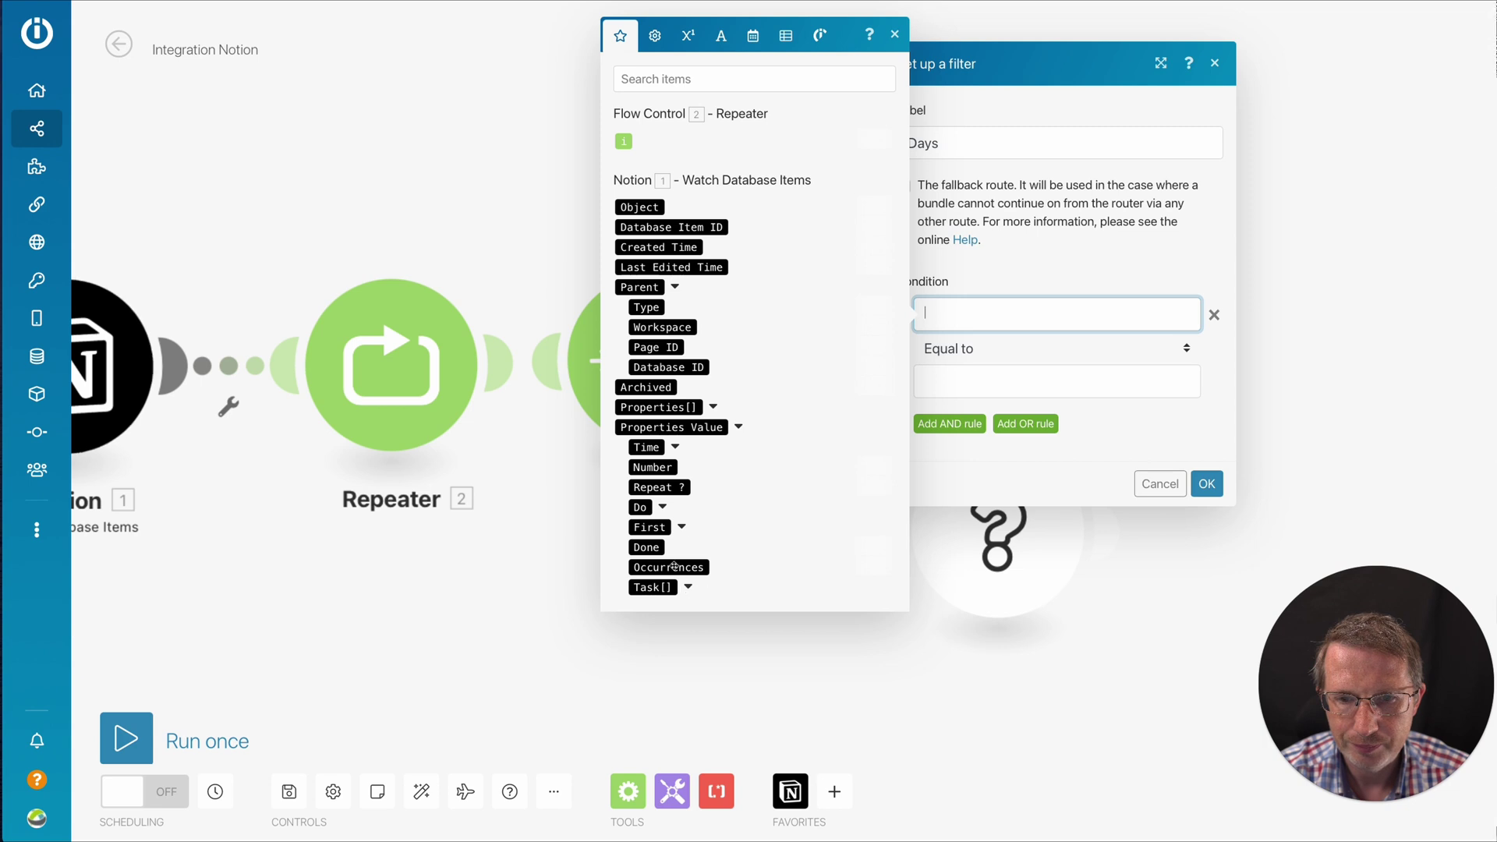
left_click(676, 449)
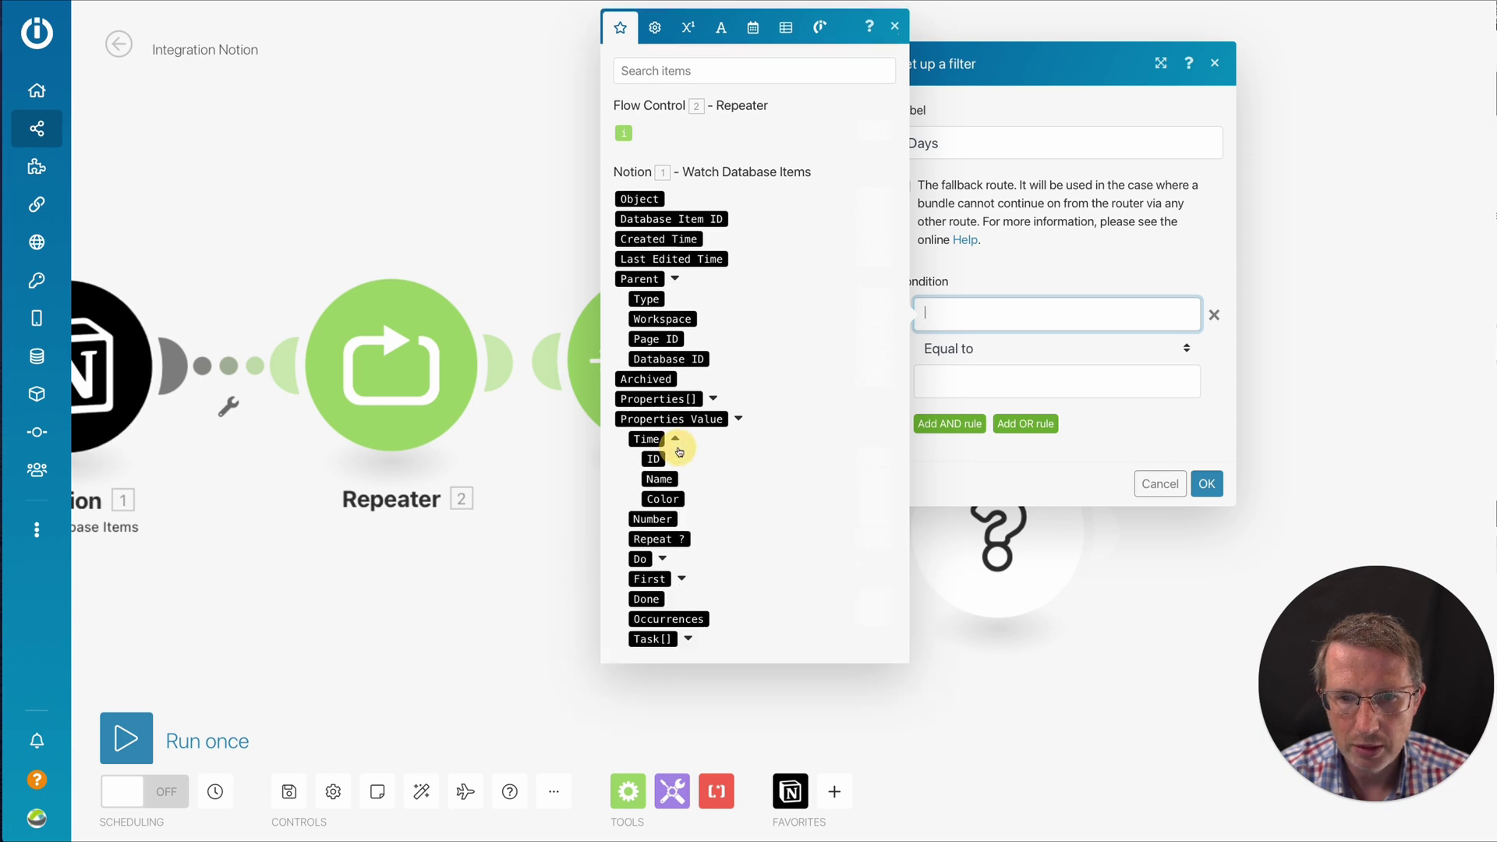
left_click(661, 479)
left_click(965, 391)
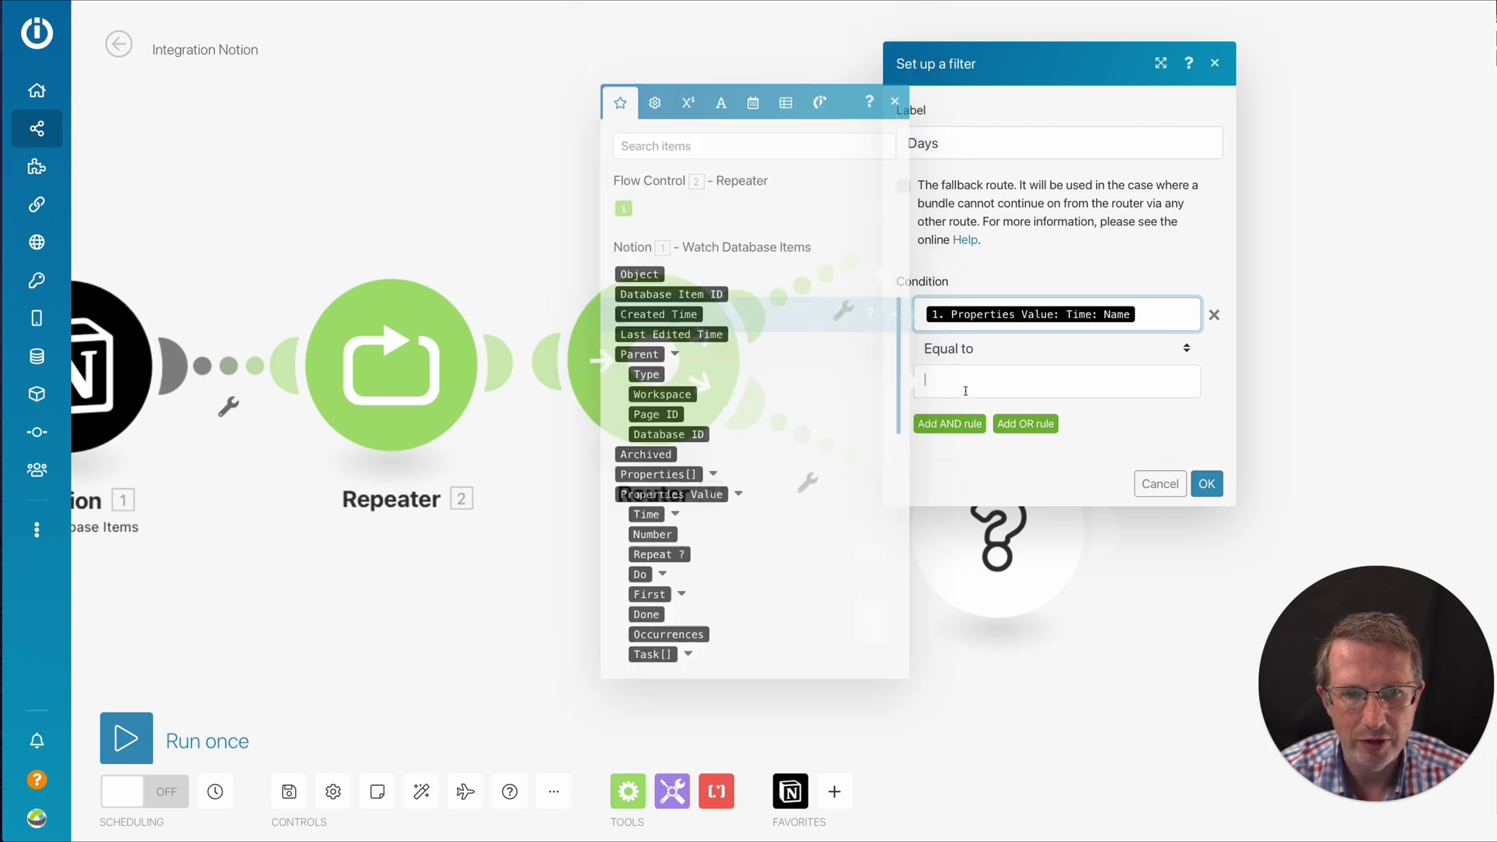
type("days")
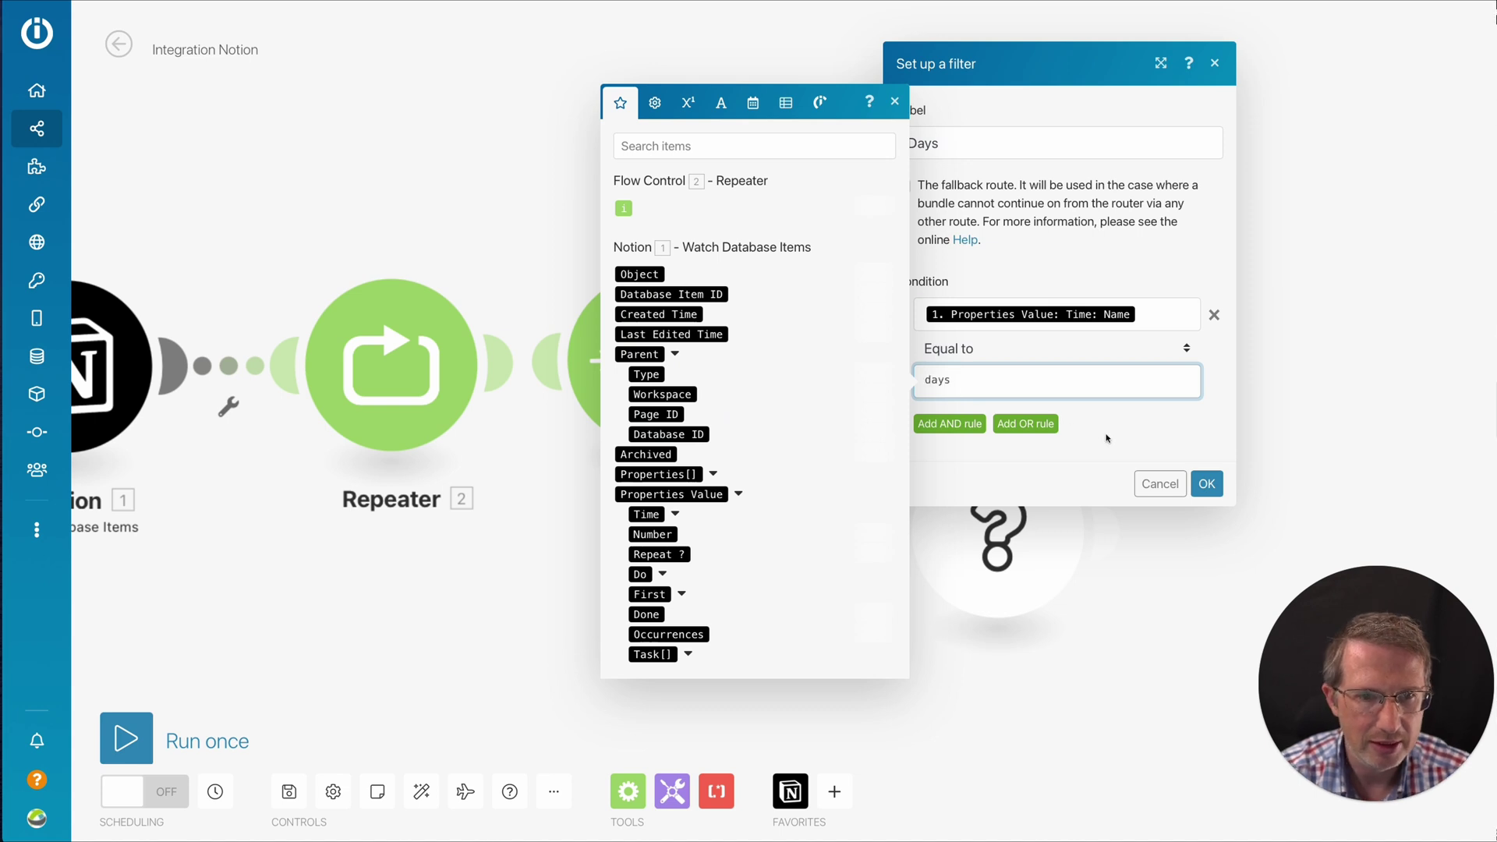
left_click(1206, 484)
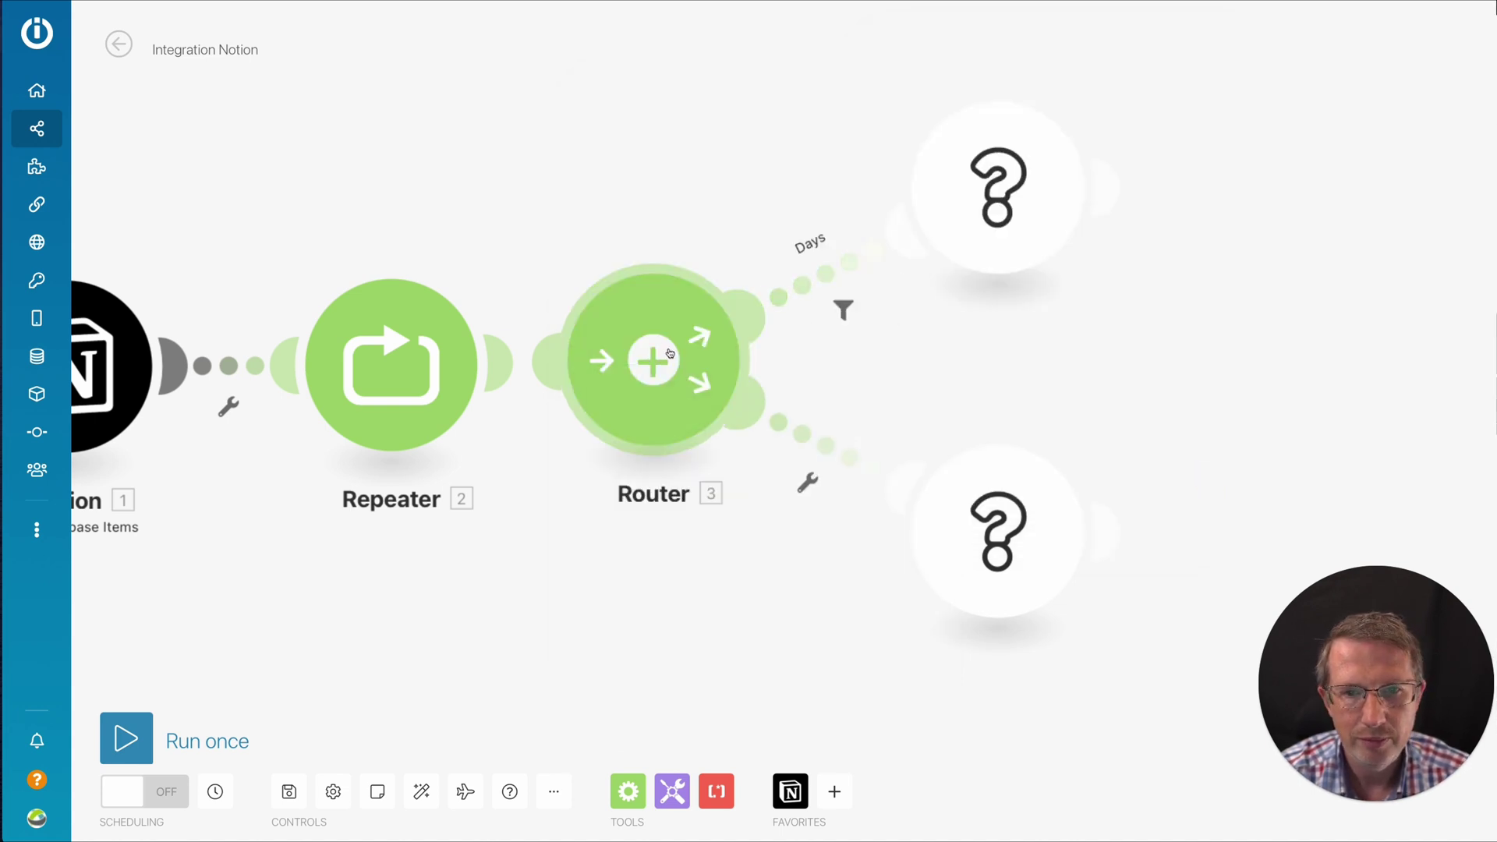
Step: Make the Days route's module a Notion Create a Database Item using RecurringTasks and Recurring DB
left_click(1011, 211)
left_click(1162, 141)
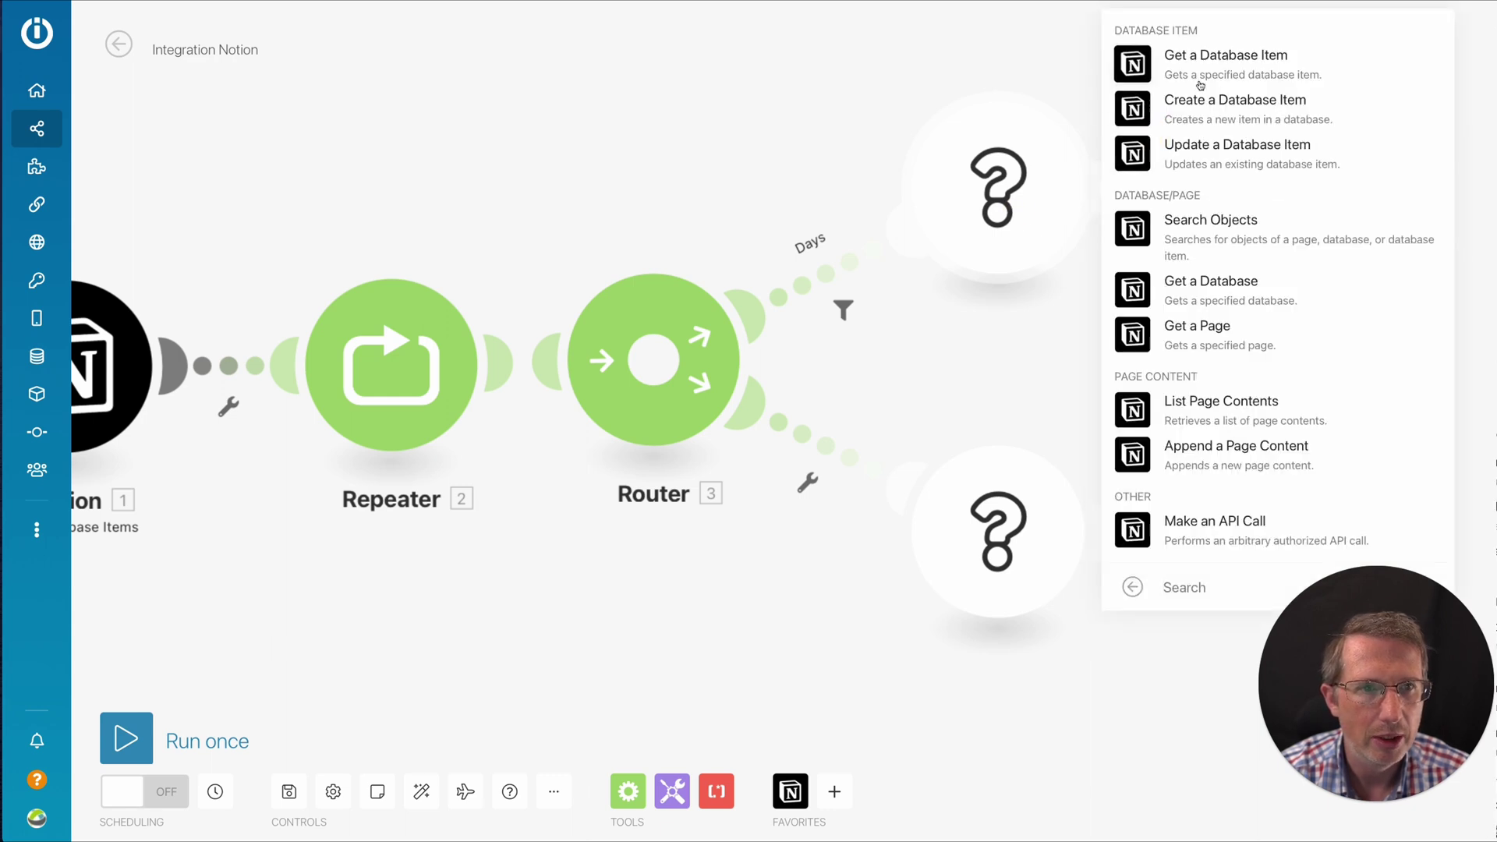
left_click(1207, 110)
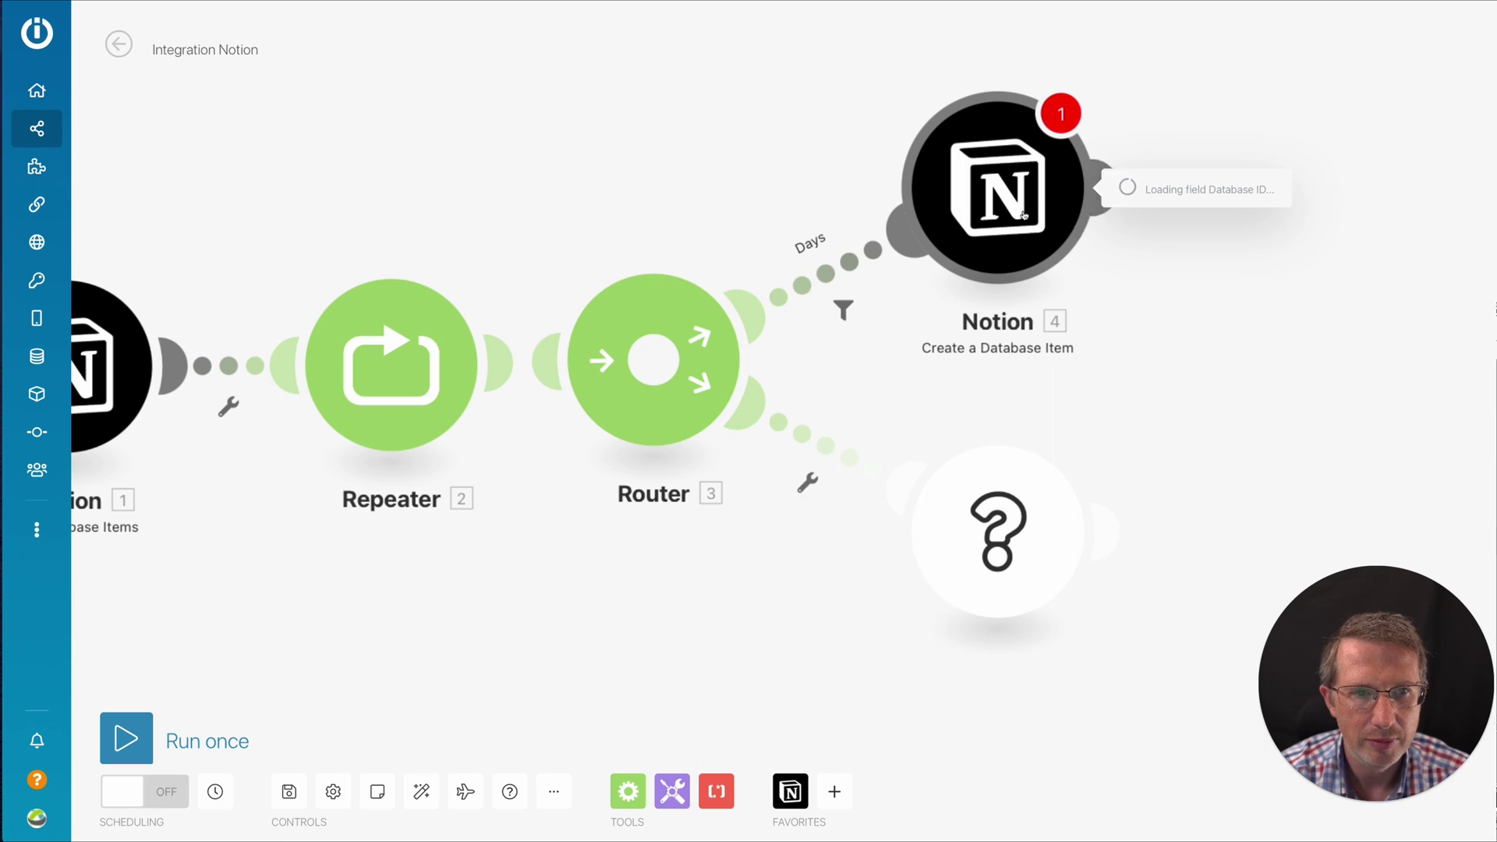
left_click(1345, 109)
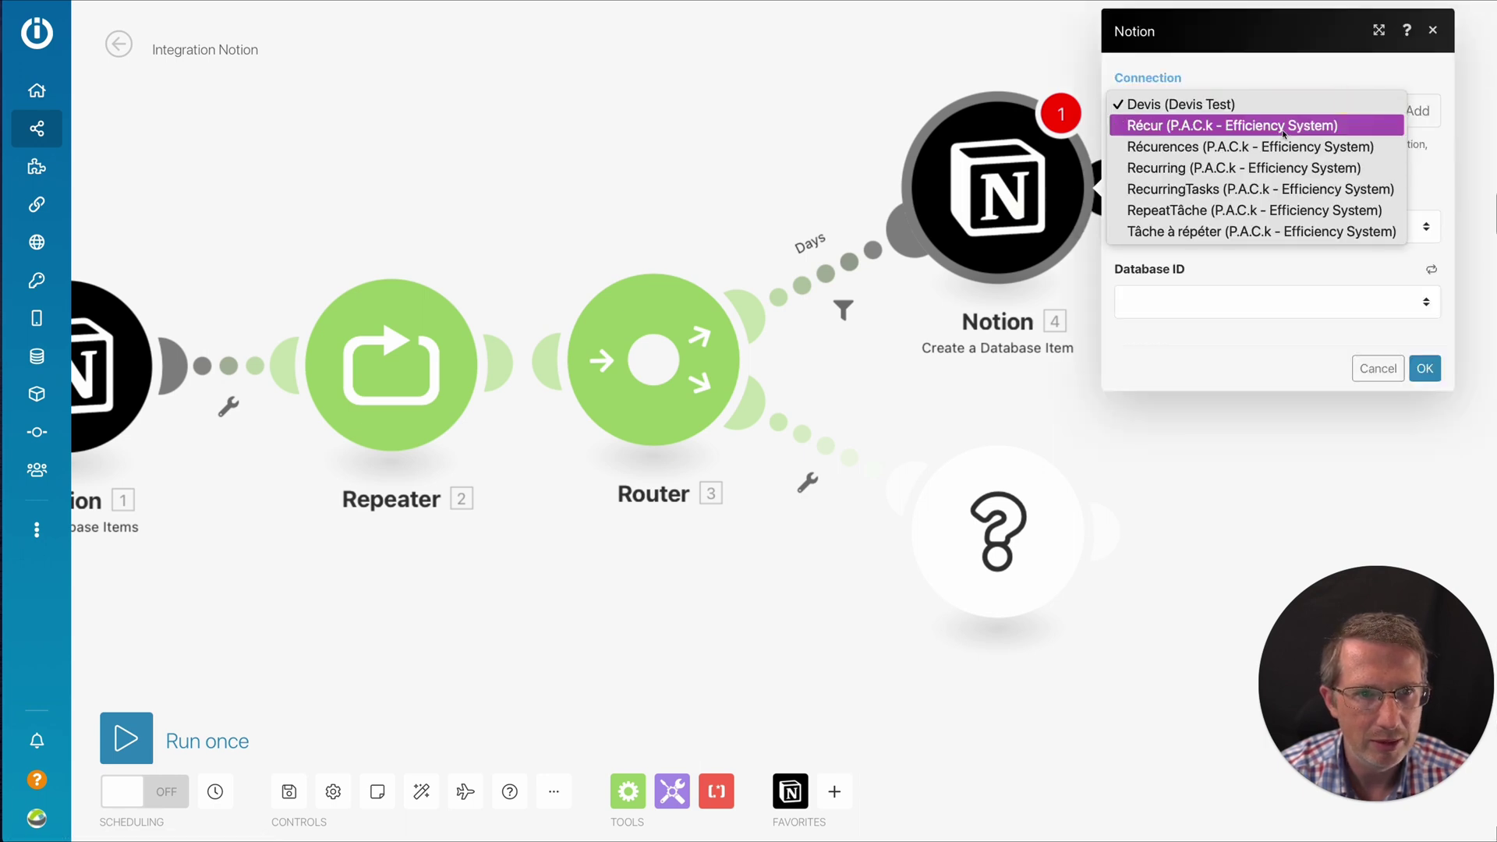
left_click(1267, 189)
left_click(1331, 229)
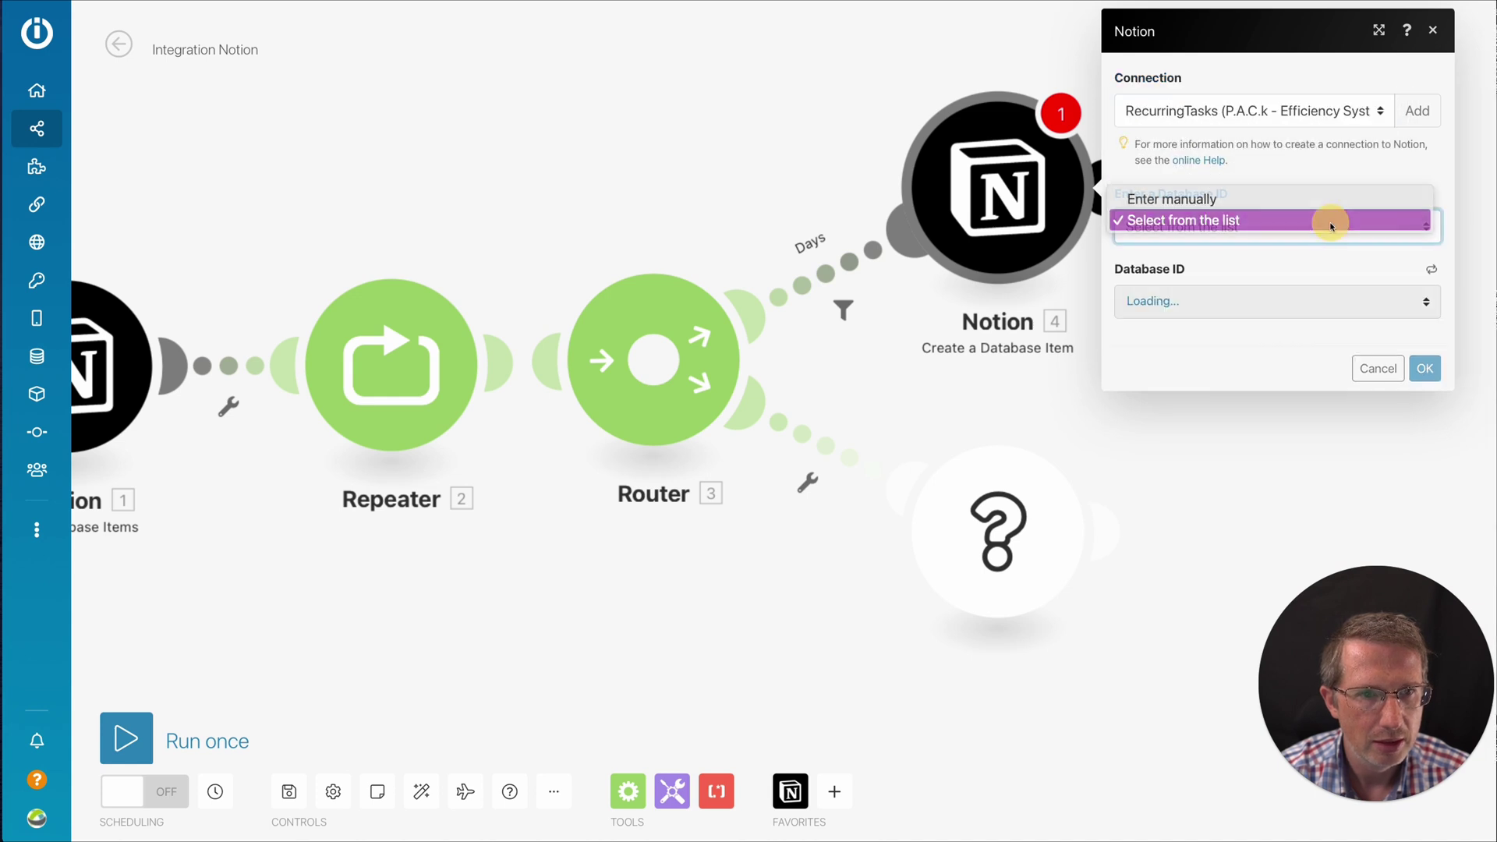
left_click(1326, 224)
left_click(1288, 306)
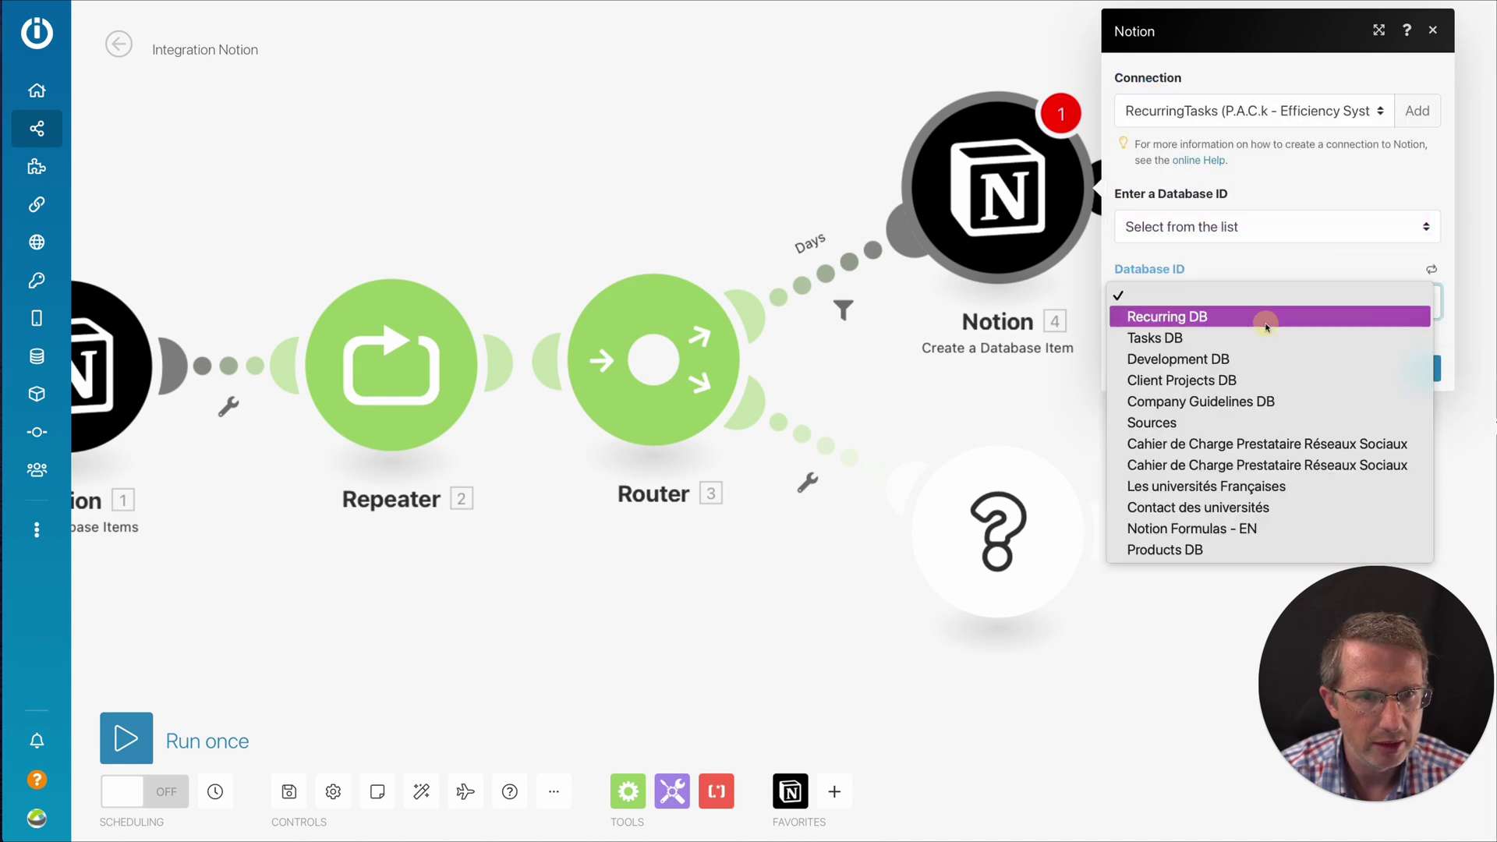
left_click(1268, 322)
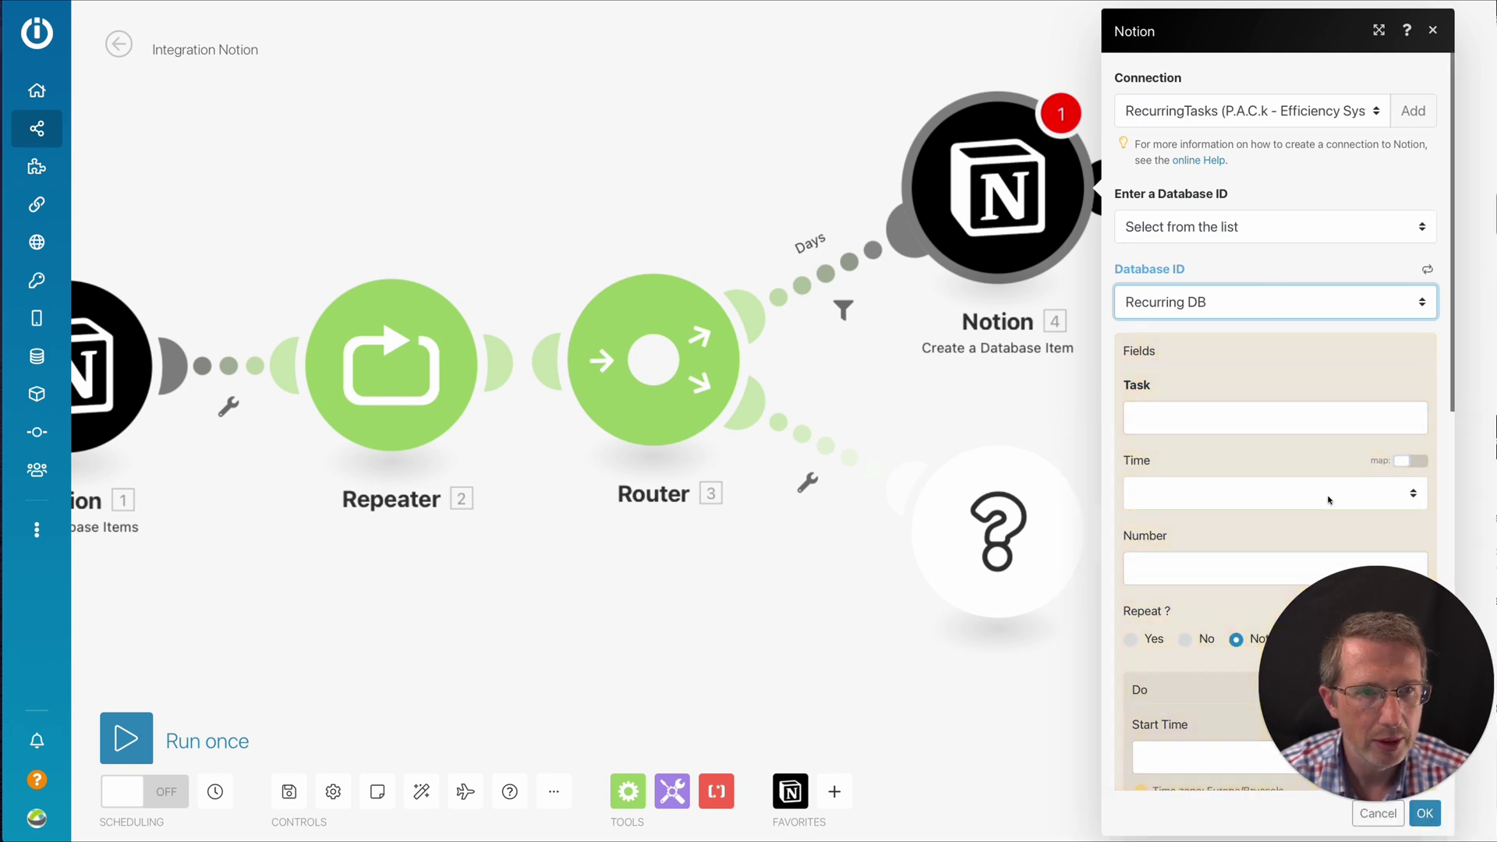
left_click_drag(1356, 658, 342, 636)
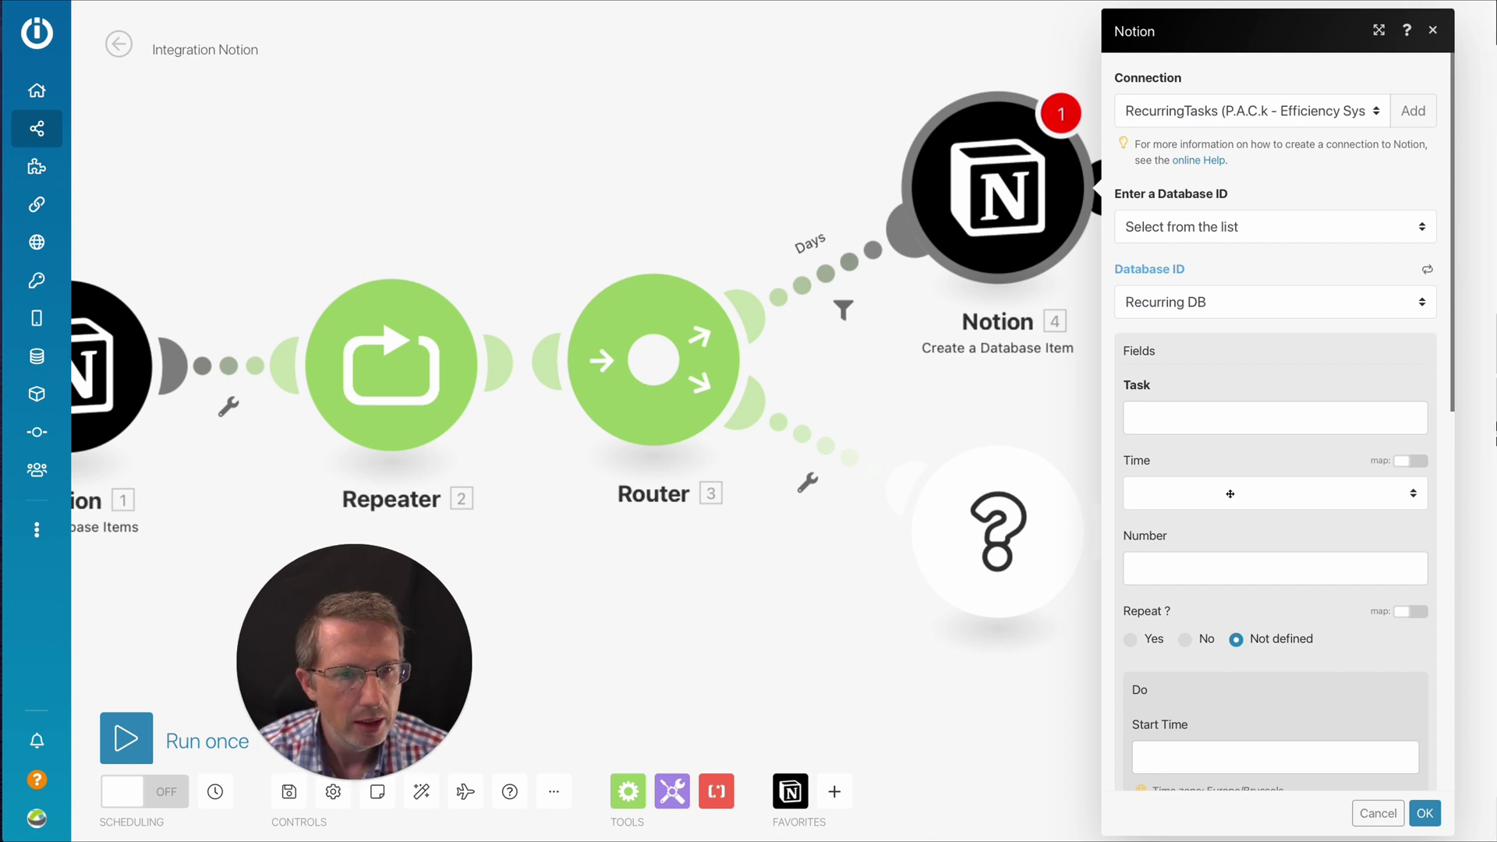
Step: Map Task to the original Task text Content, a dash, and the Repeater's counter i
left_click(1245, 425)
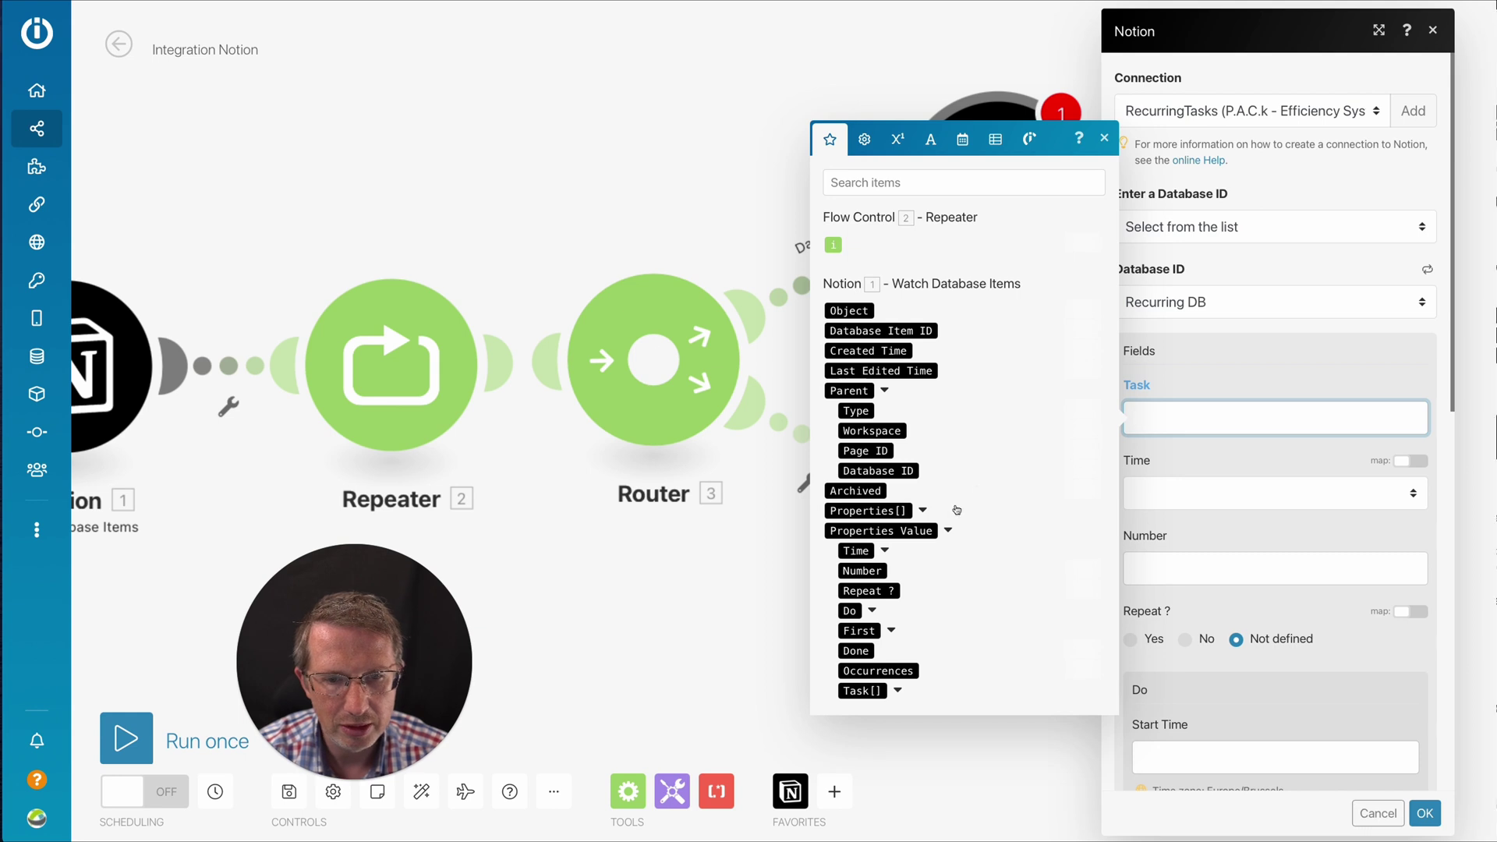
left_click(898, 691)
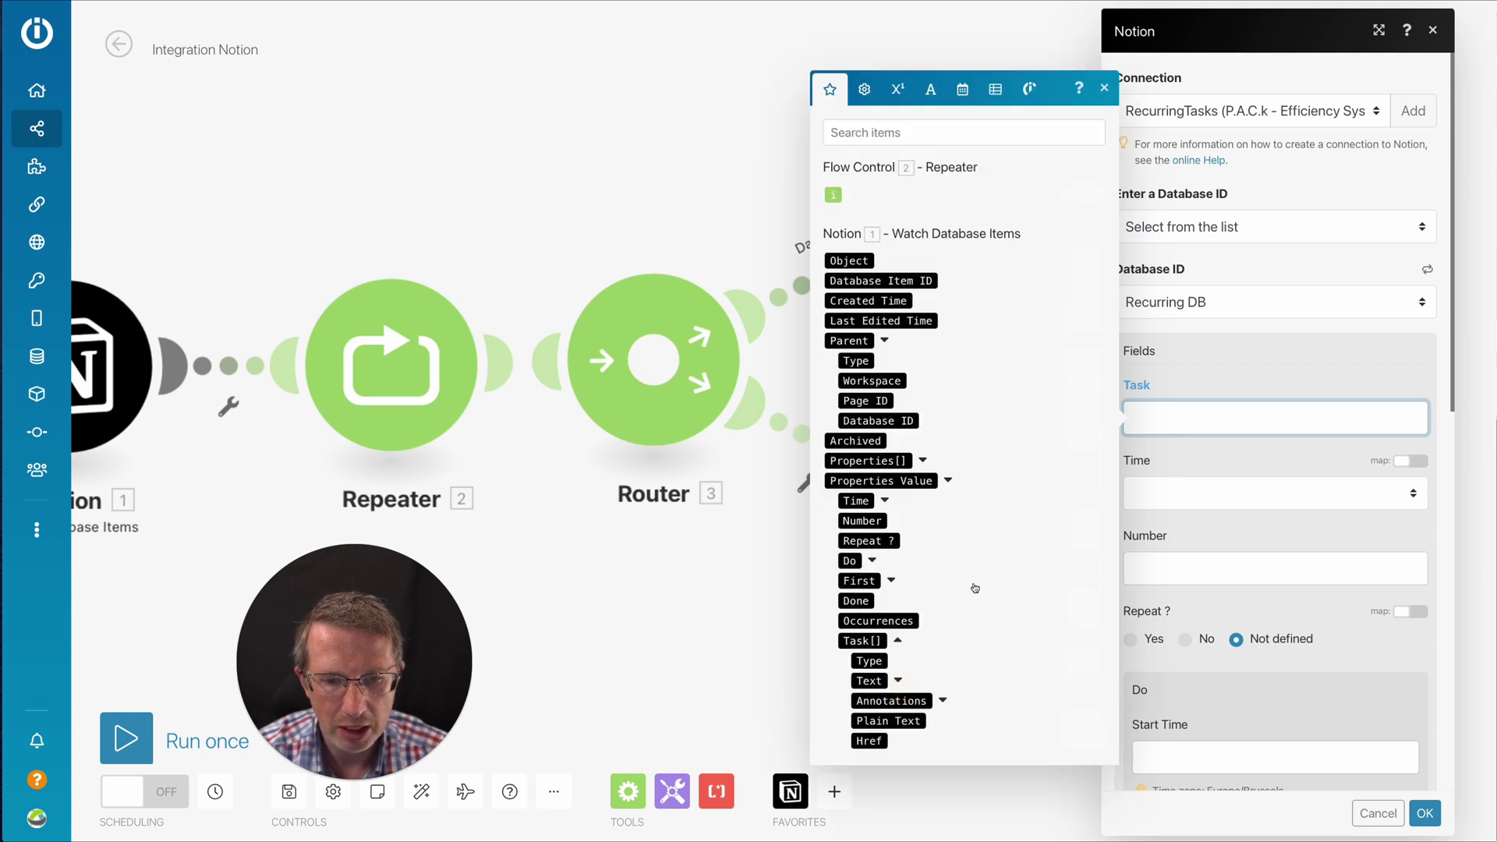
left_click(898, 681)
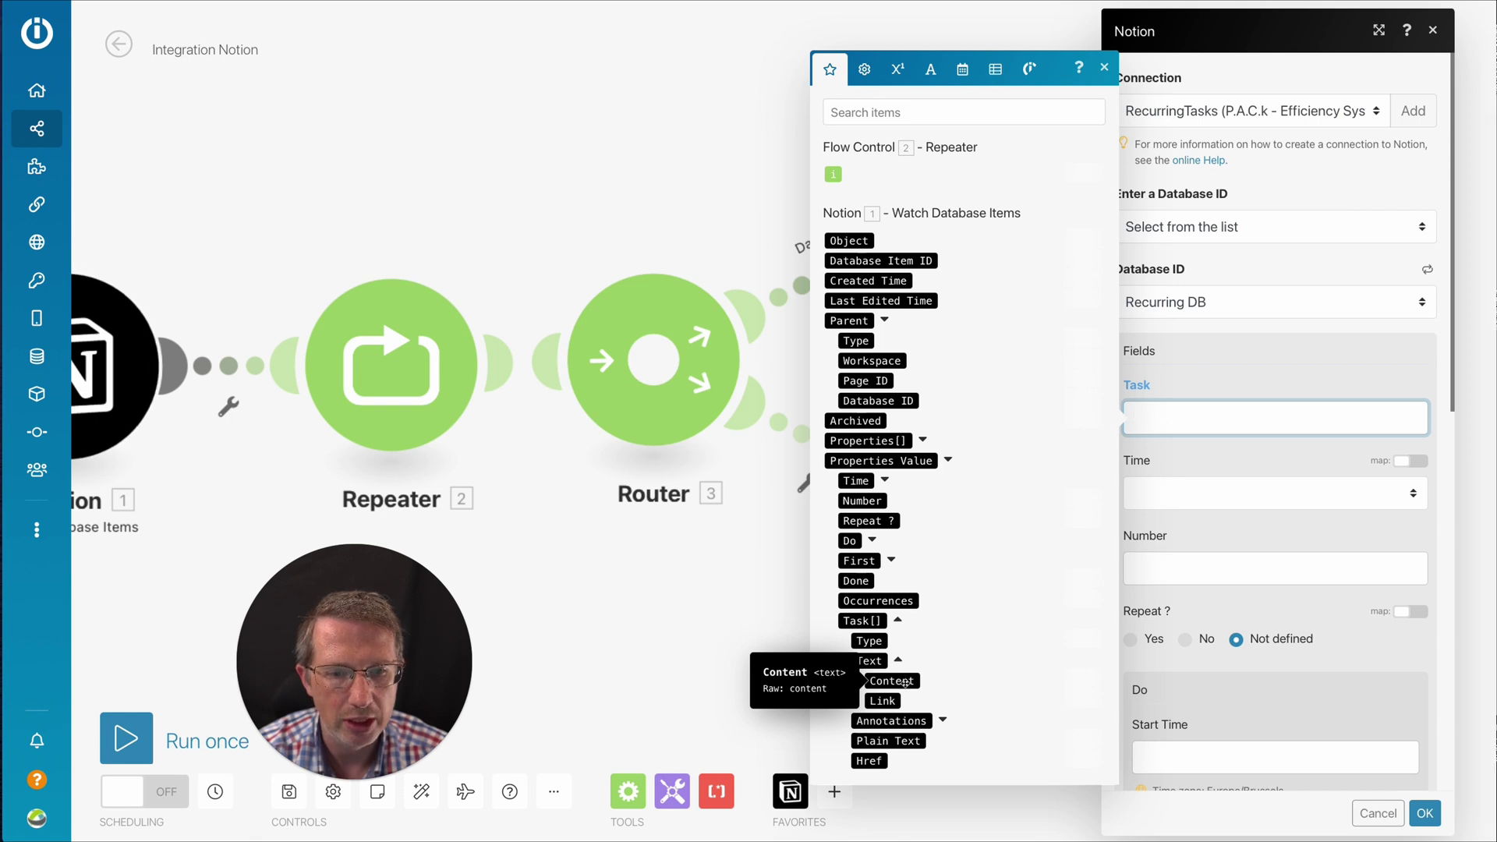
left_click(904, 682)
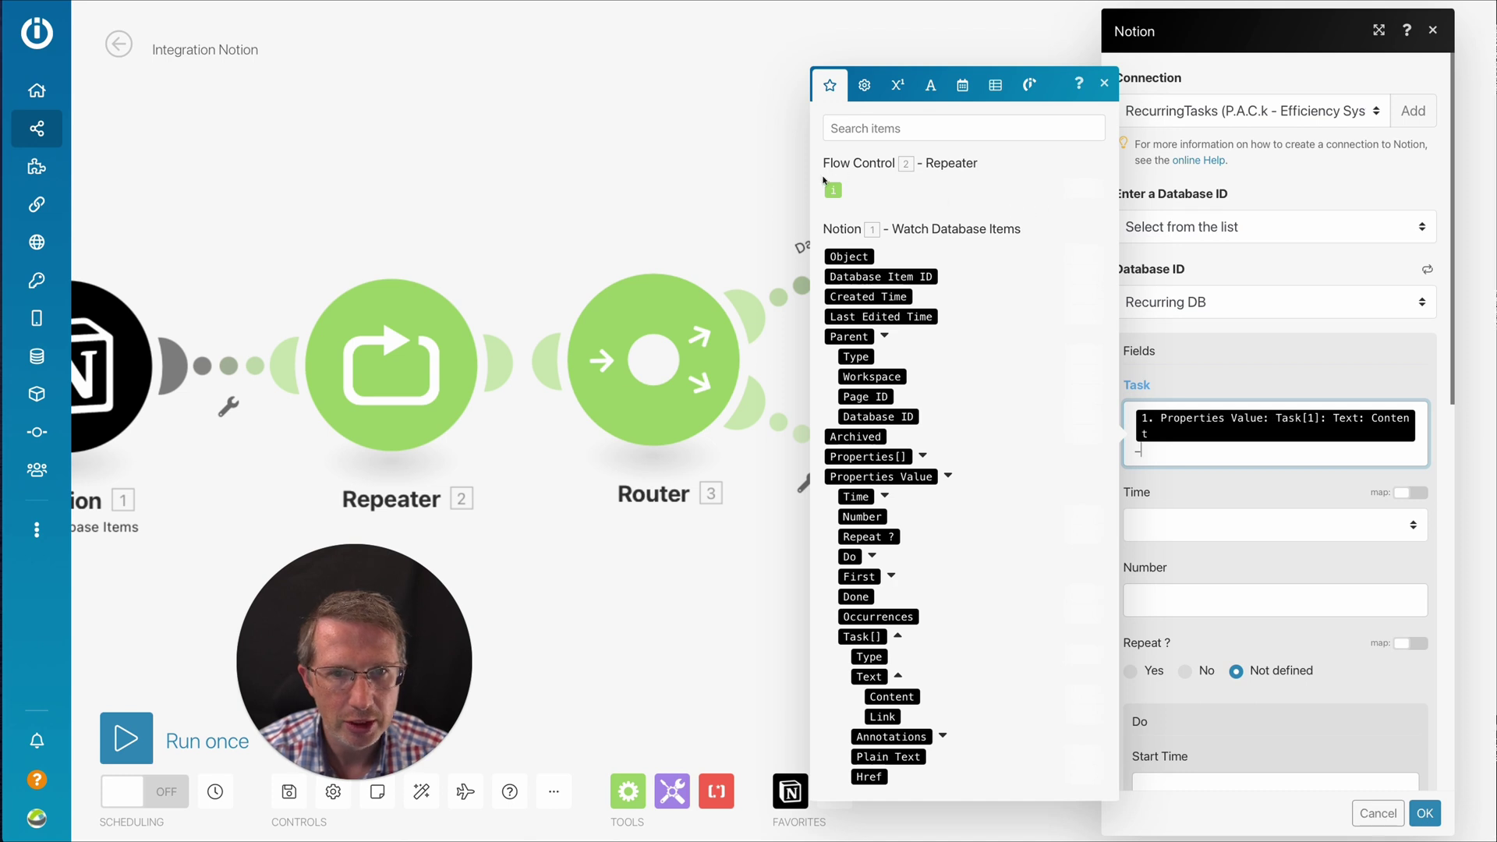
left_click_drag(831, 189, 1163, 453)
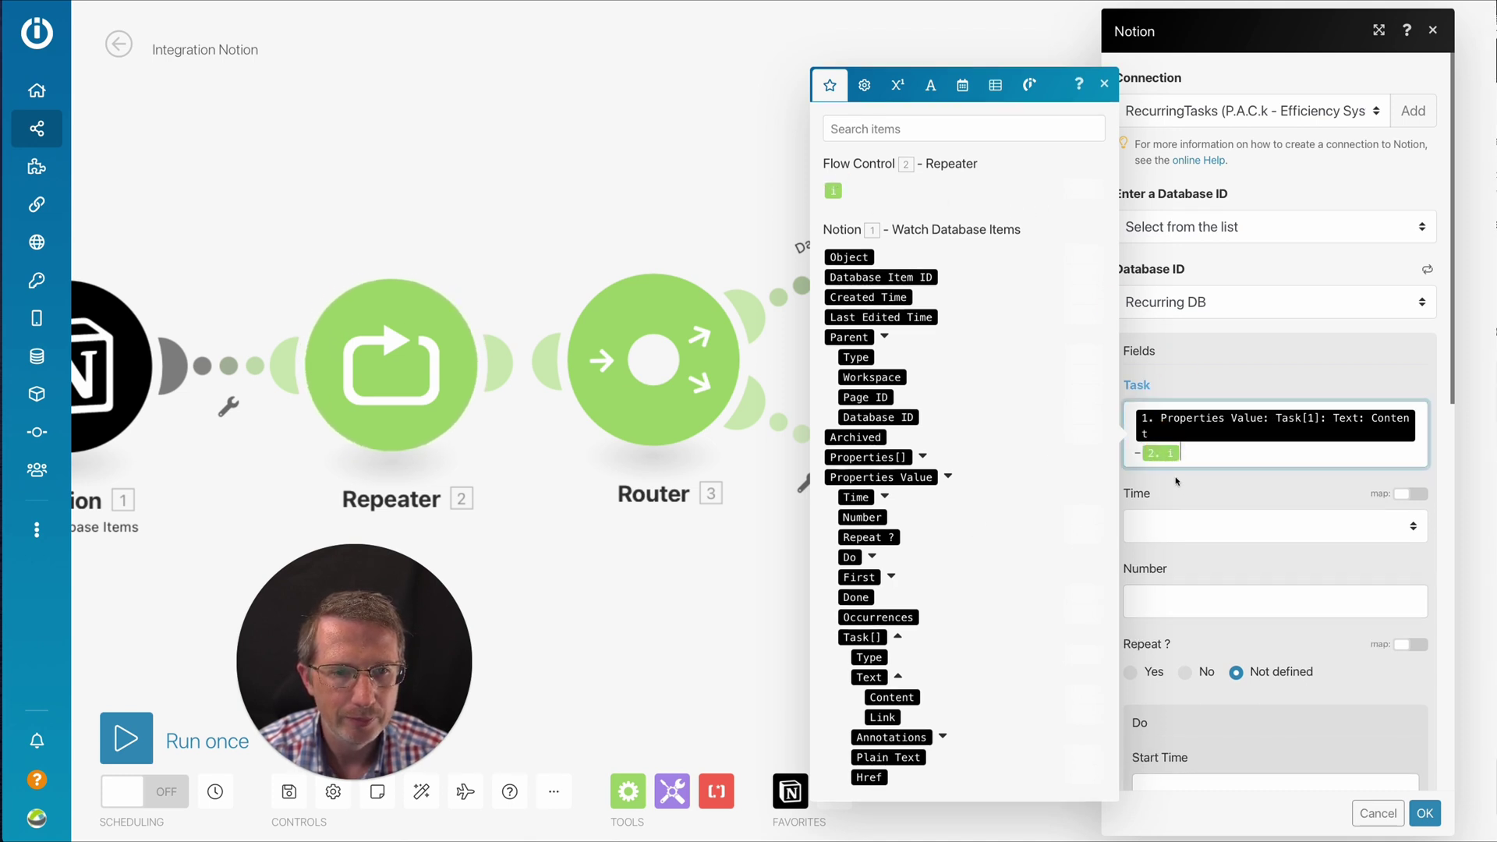
left_click(1250, 499)
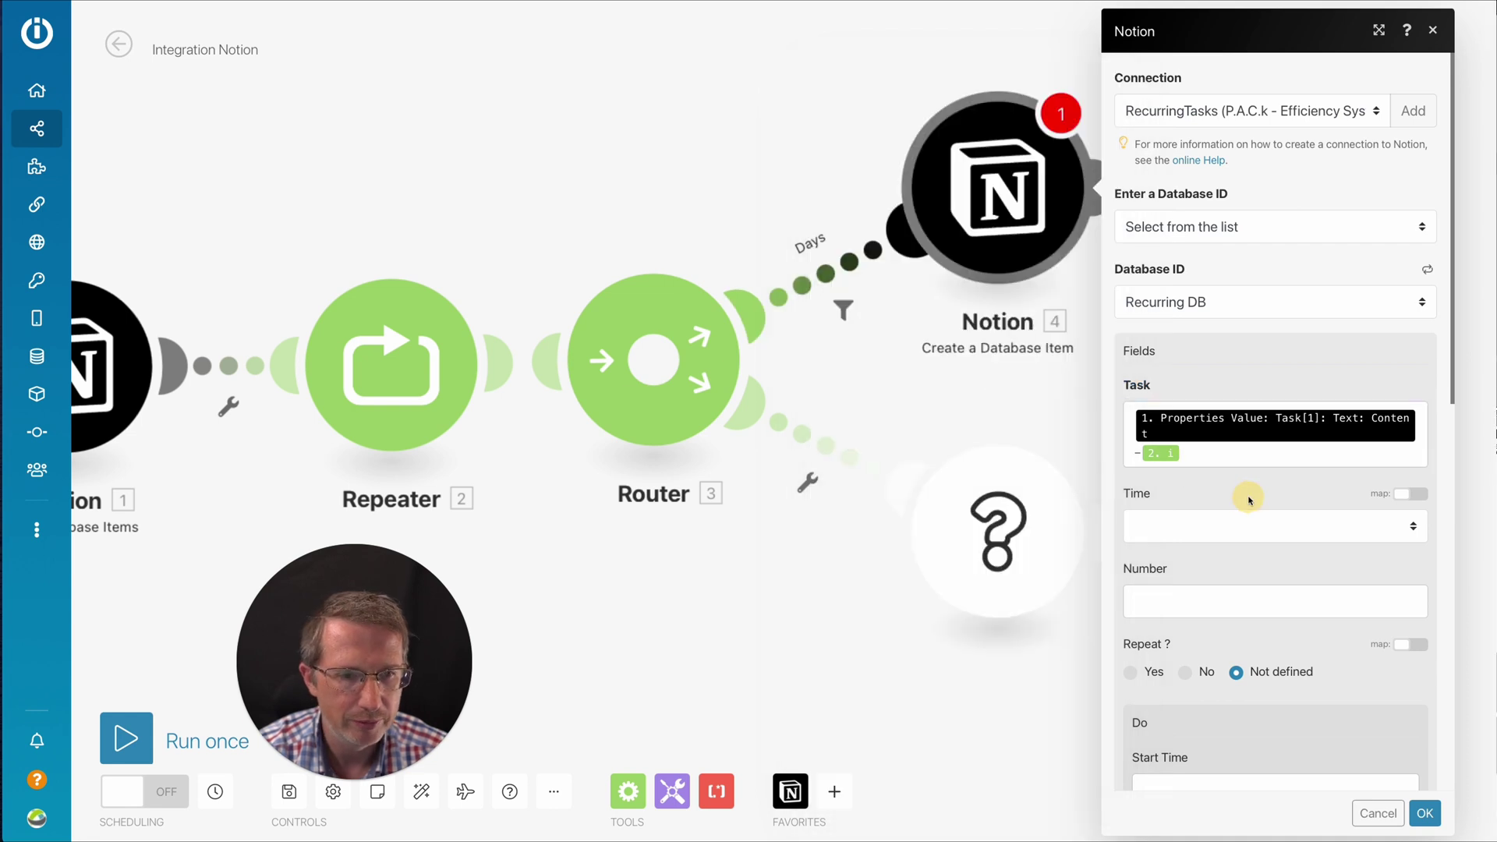
Step: Set Start Time to addDays with the First start date as its base
scroll(1244, 513, "down", 2)
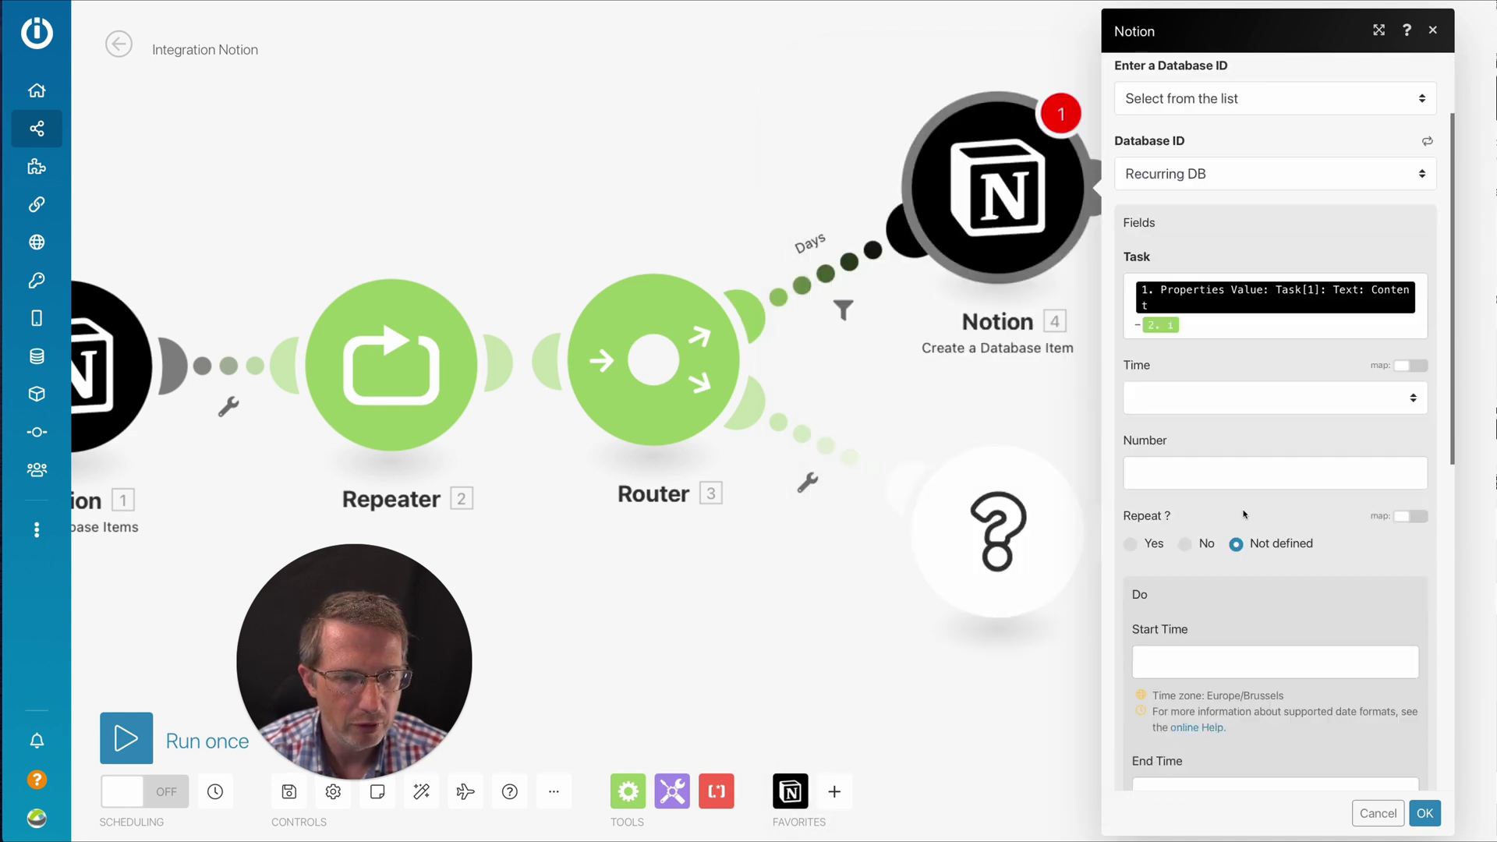
scroll(1243, 513, "down", 2)
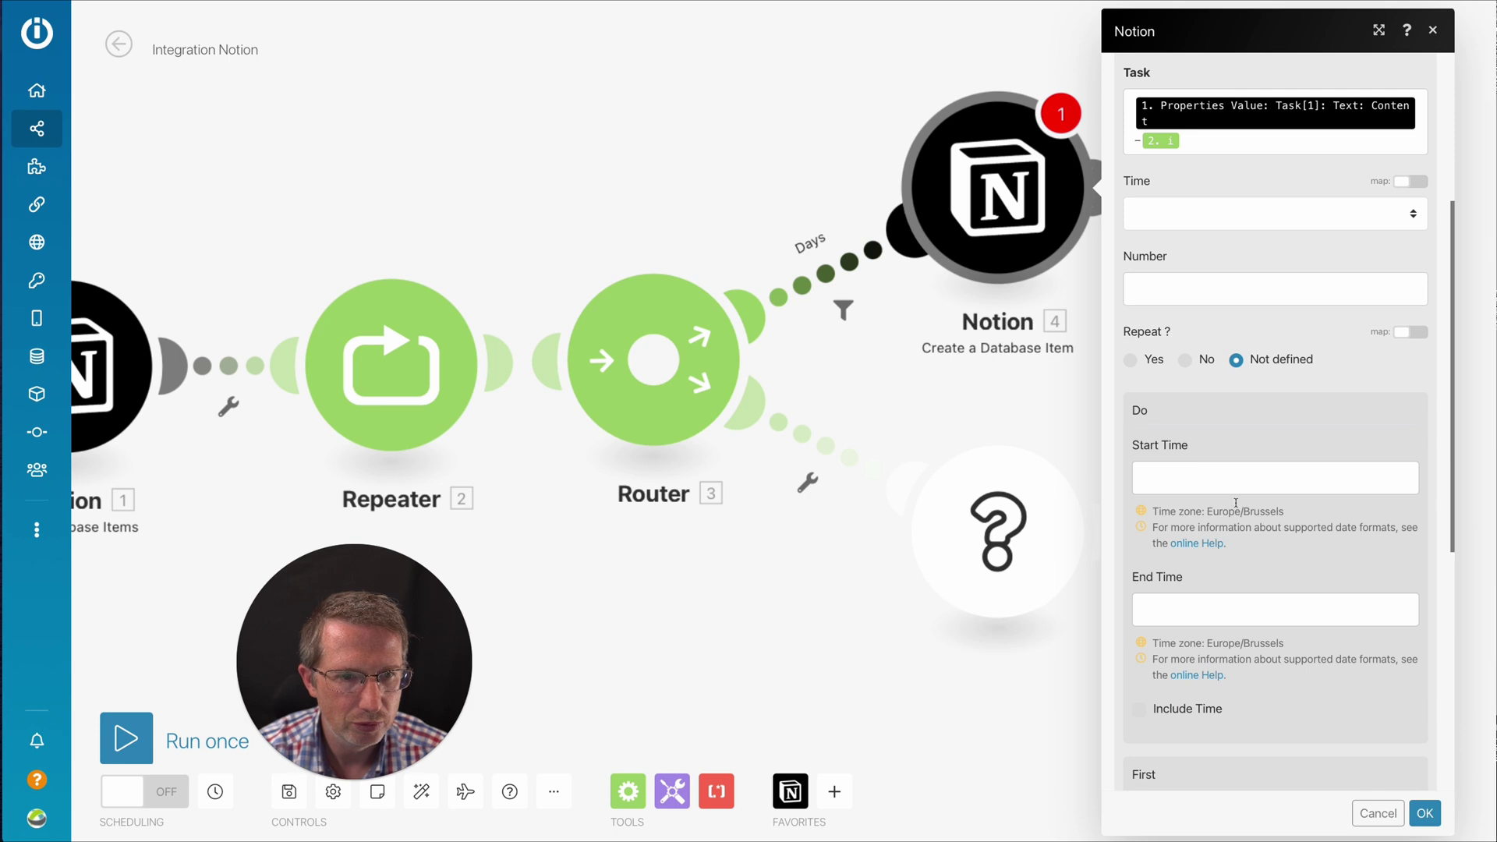
scroll(1221, 483, "down", 1)
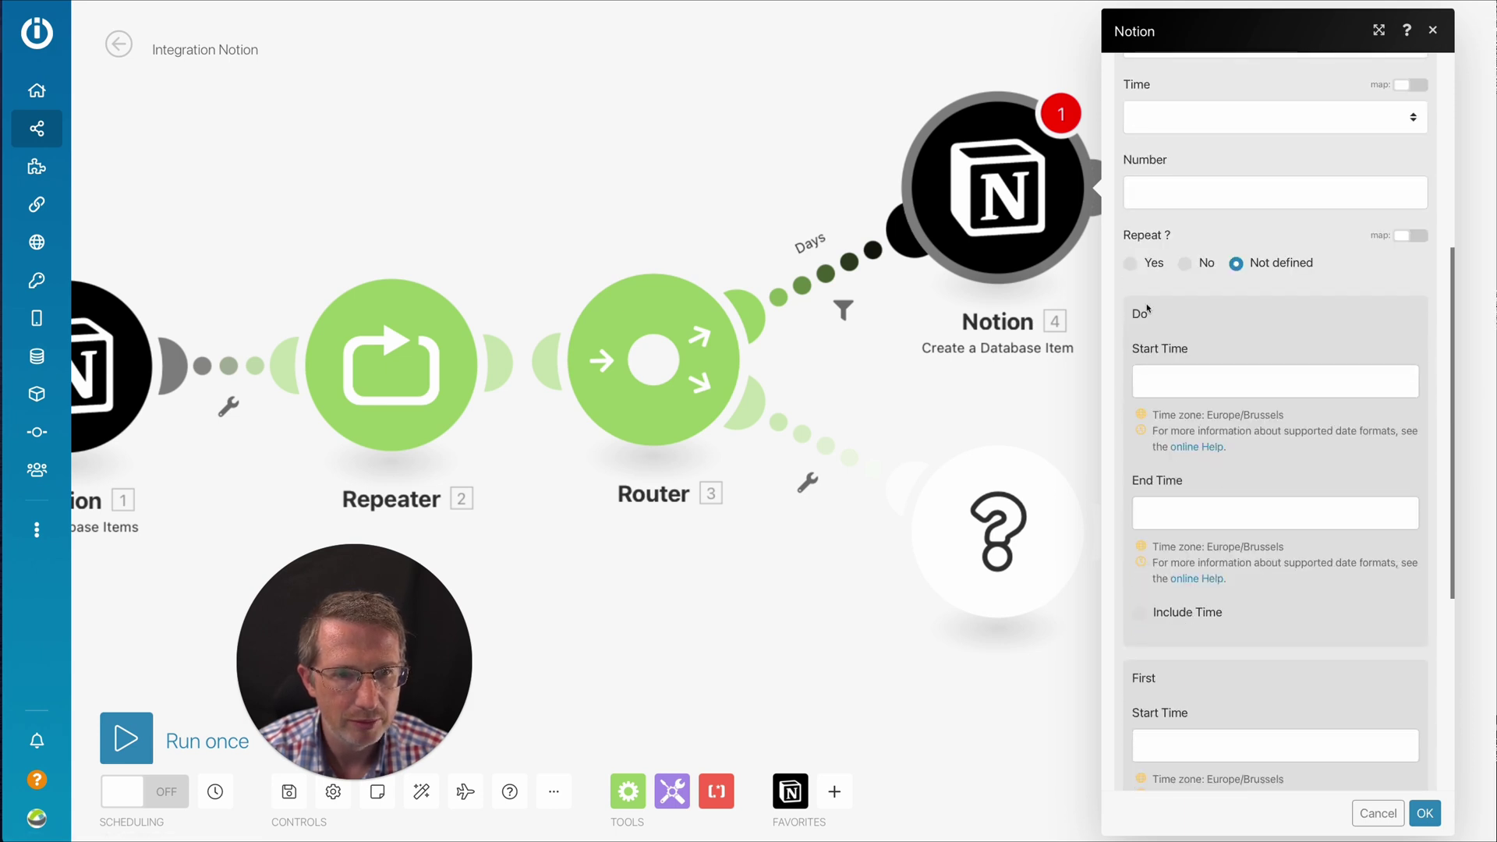
left_click(1166, 380)
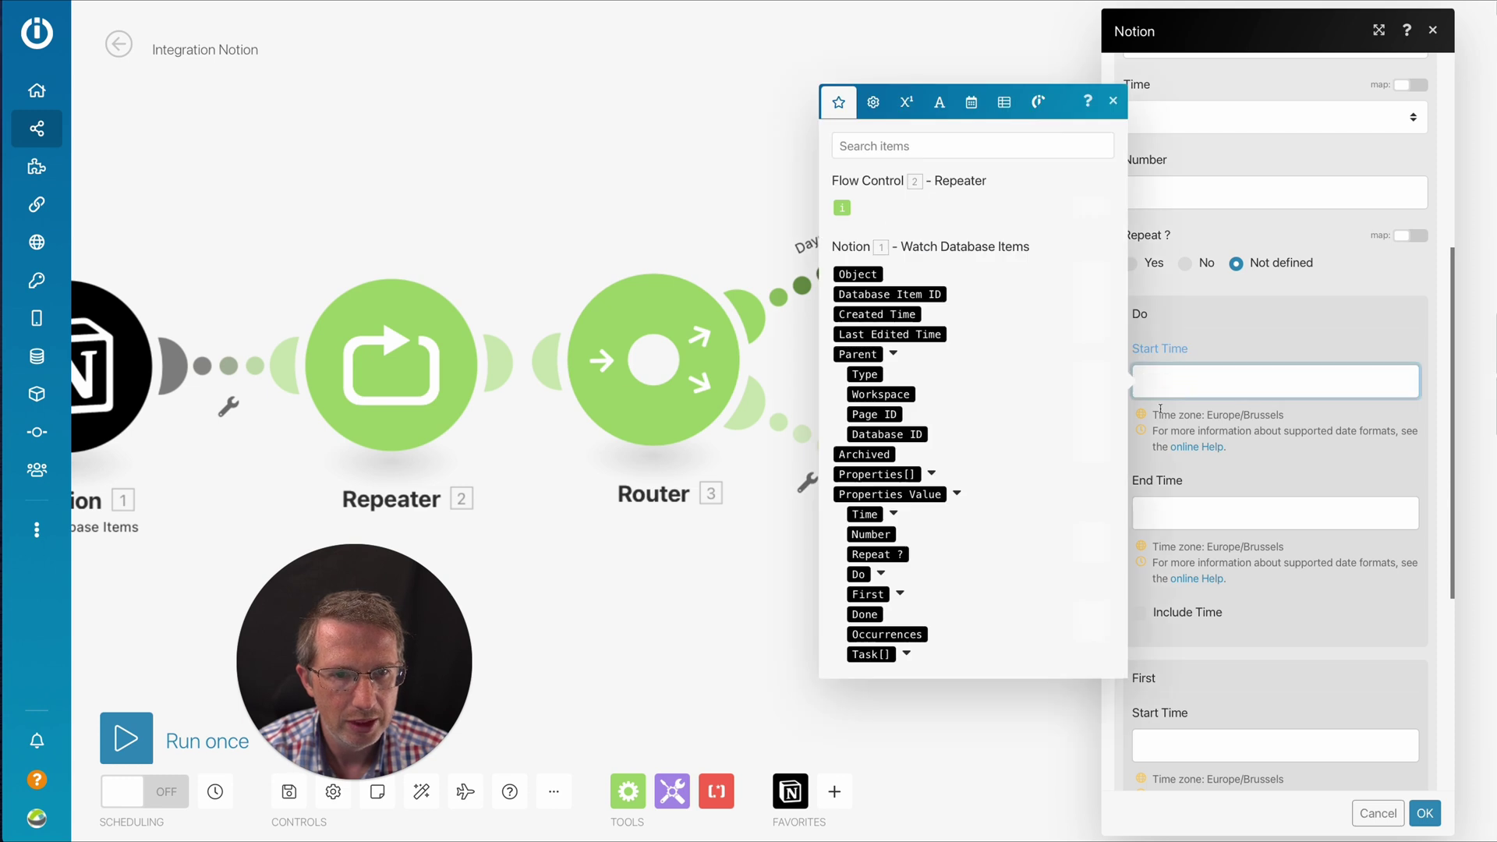
left_click(971, 105)
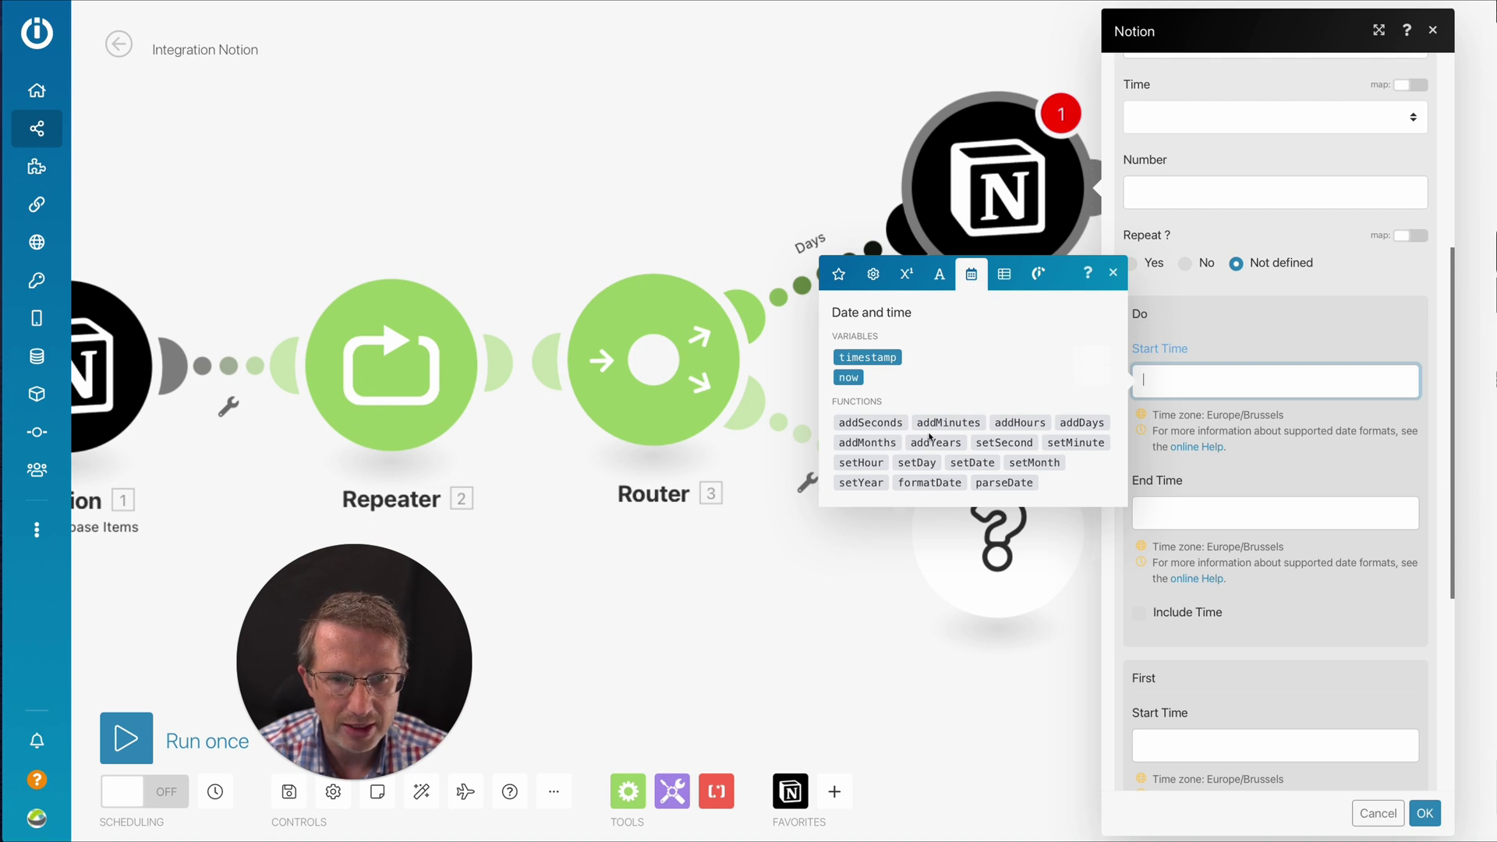
left_click(1085, 423)
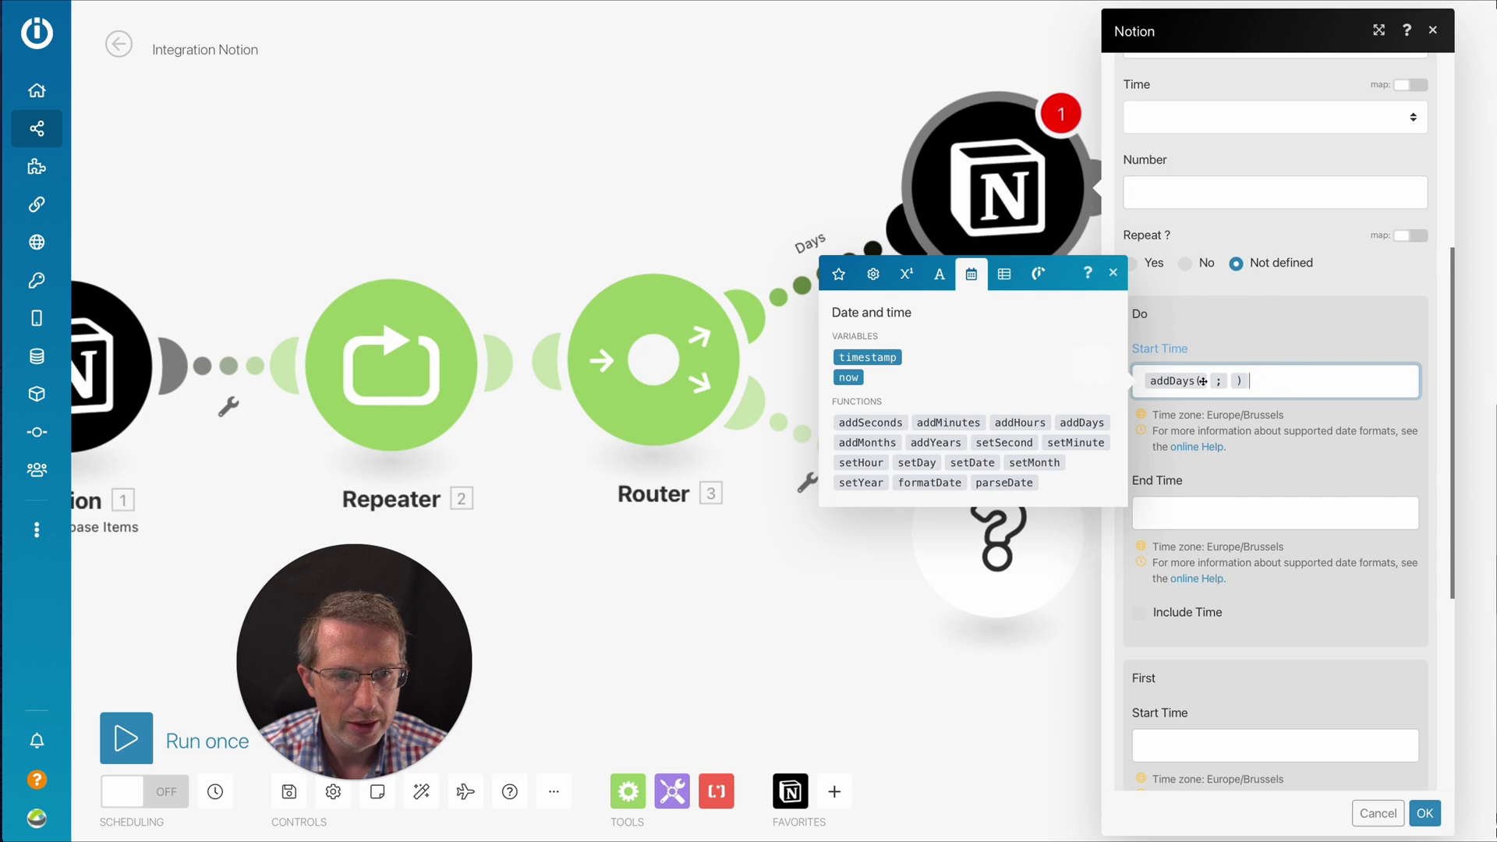
left_click(1210, 382)
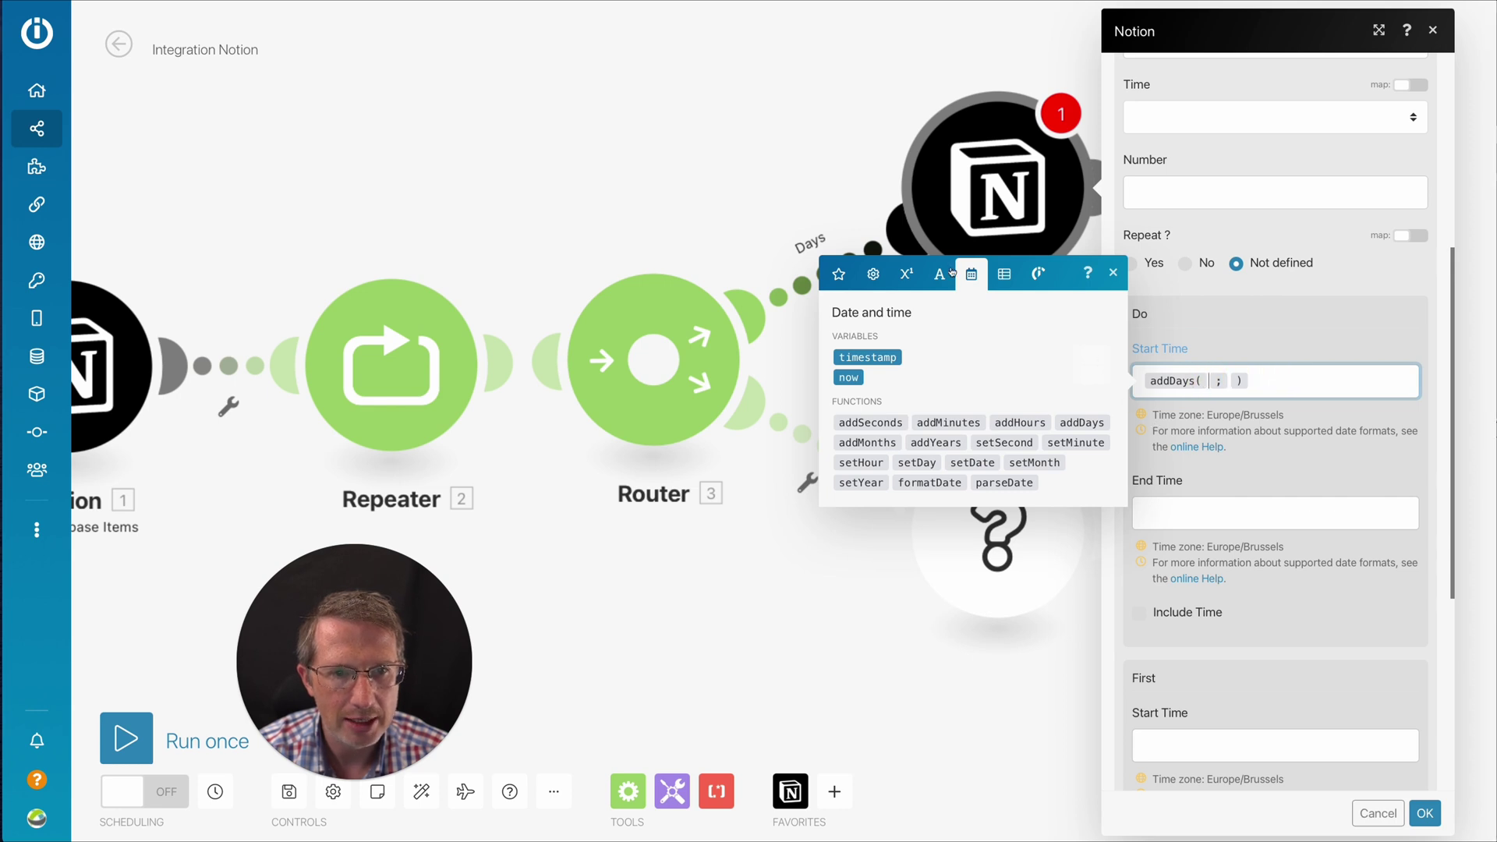
left_click(838, 273)
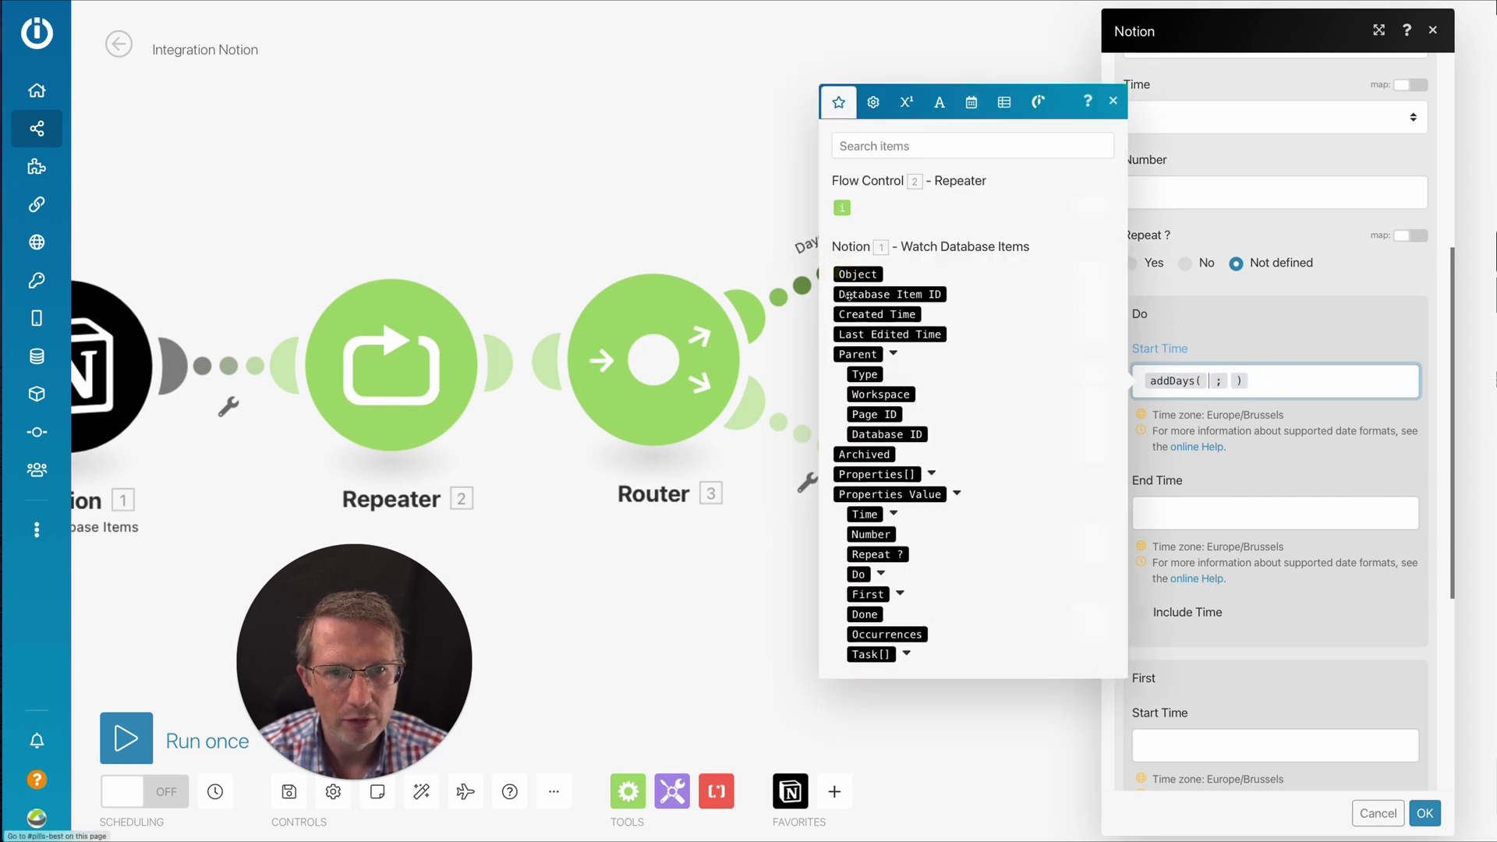
left_click(899, 592)
left_click(881, 613)
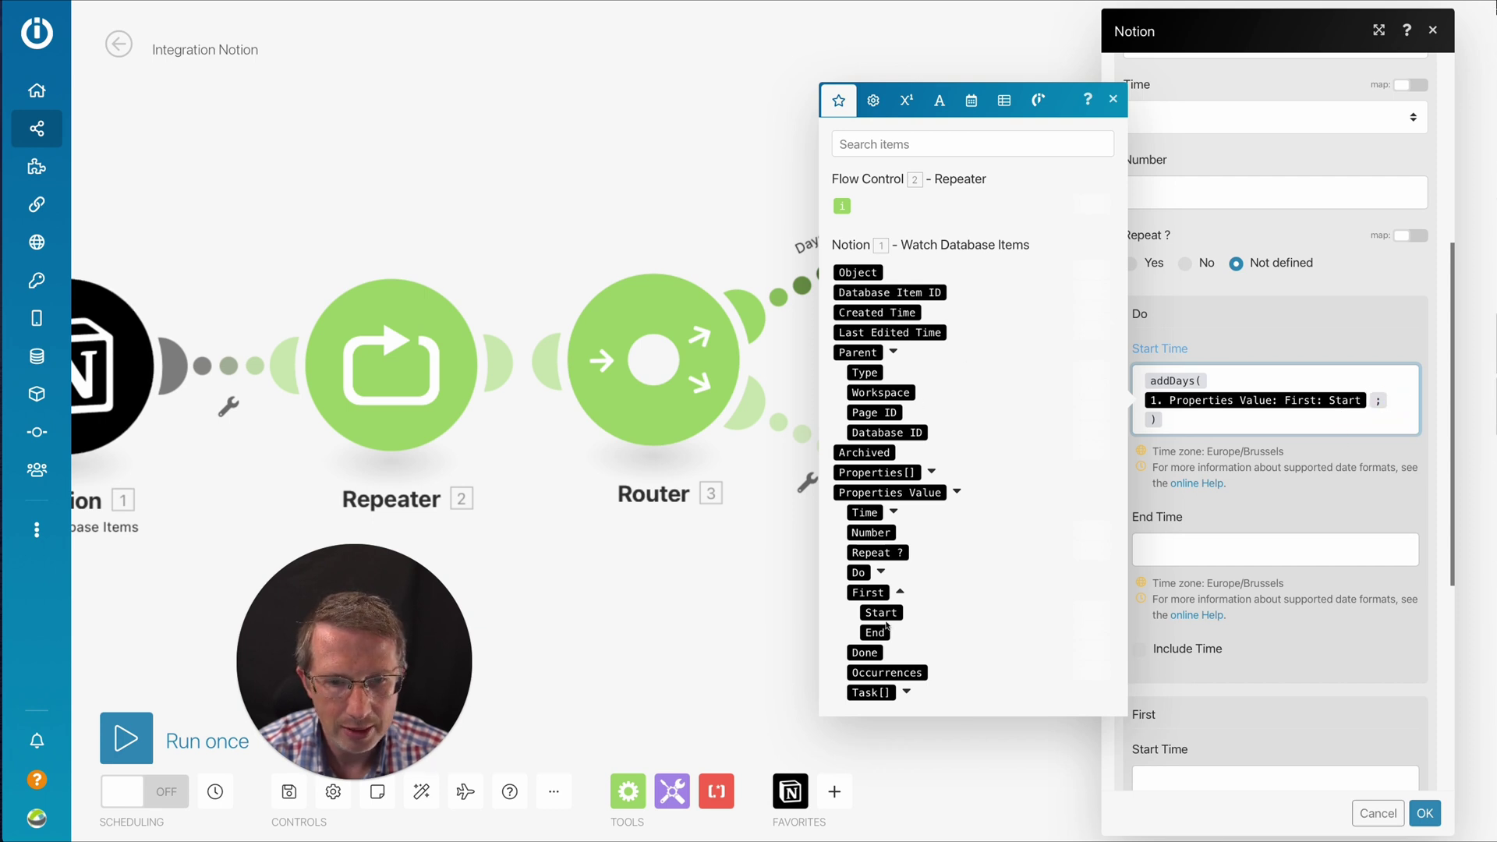
Step: Use Number * the Repeater's i as the number of days to add
left_click(873, 533)
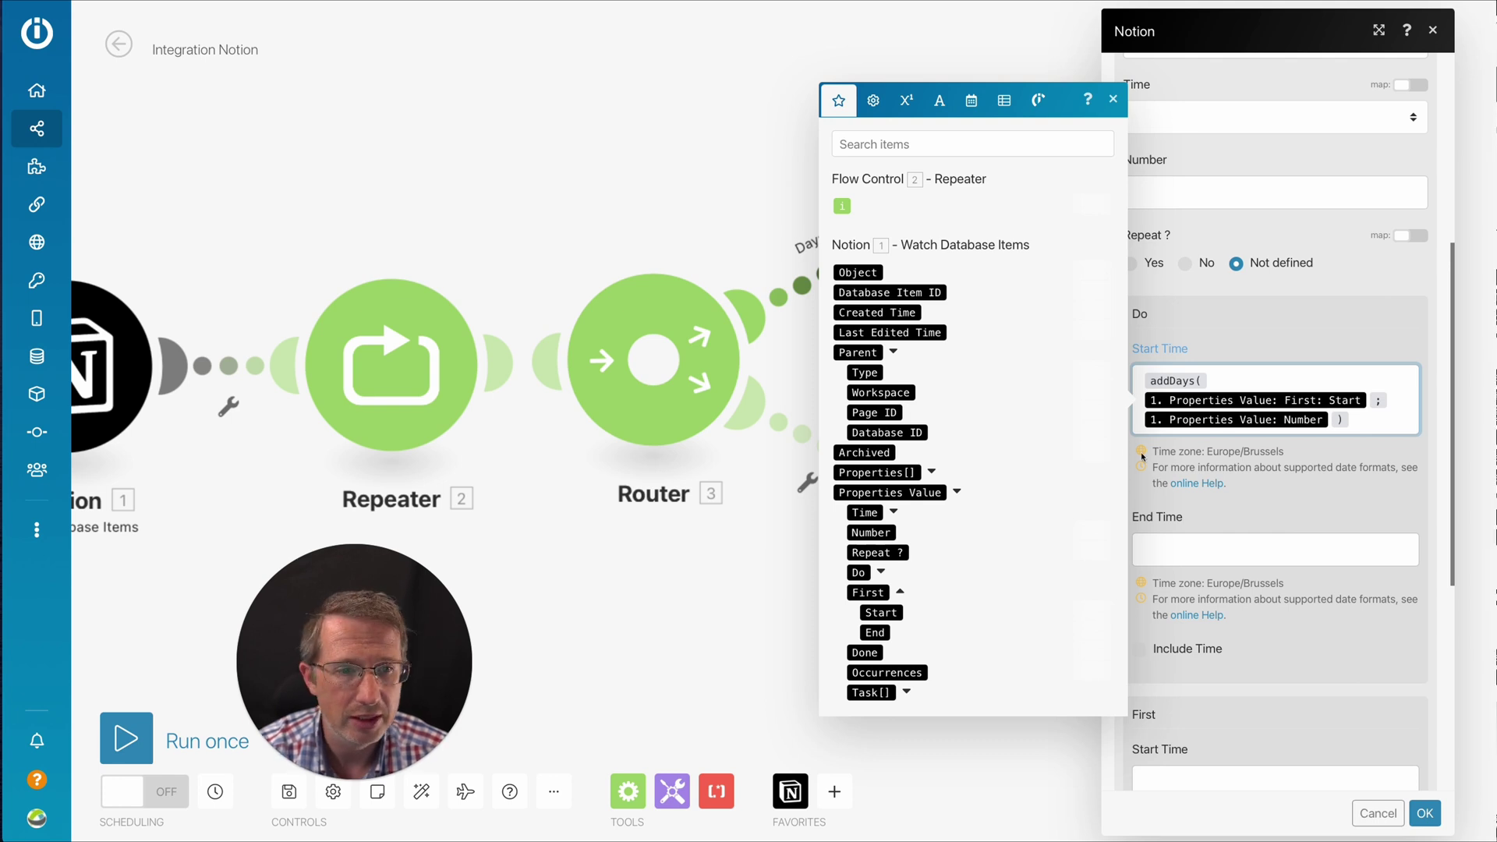
left_click(877, 106)
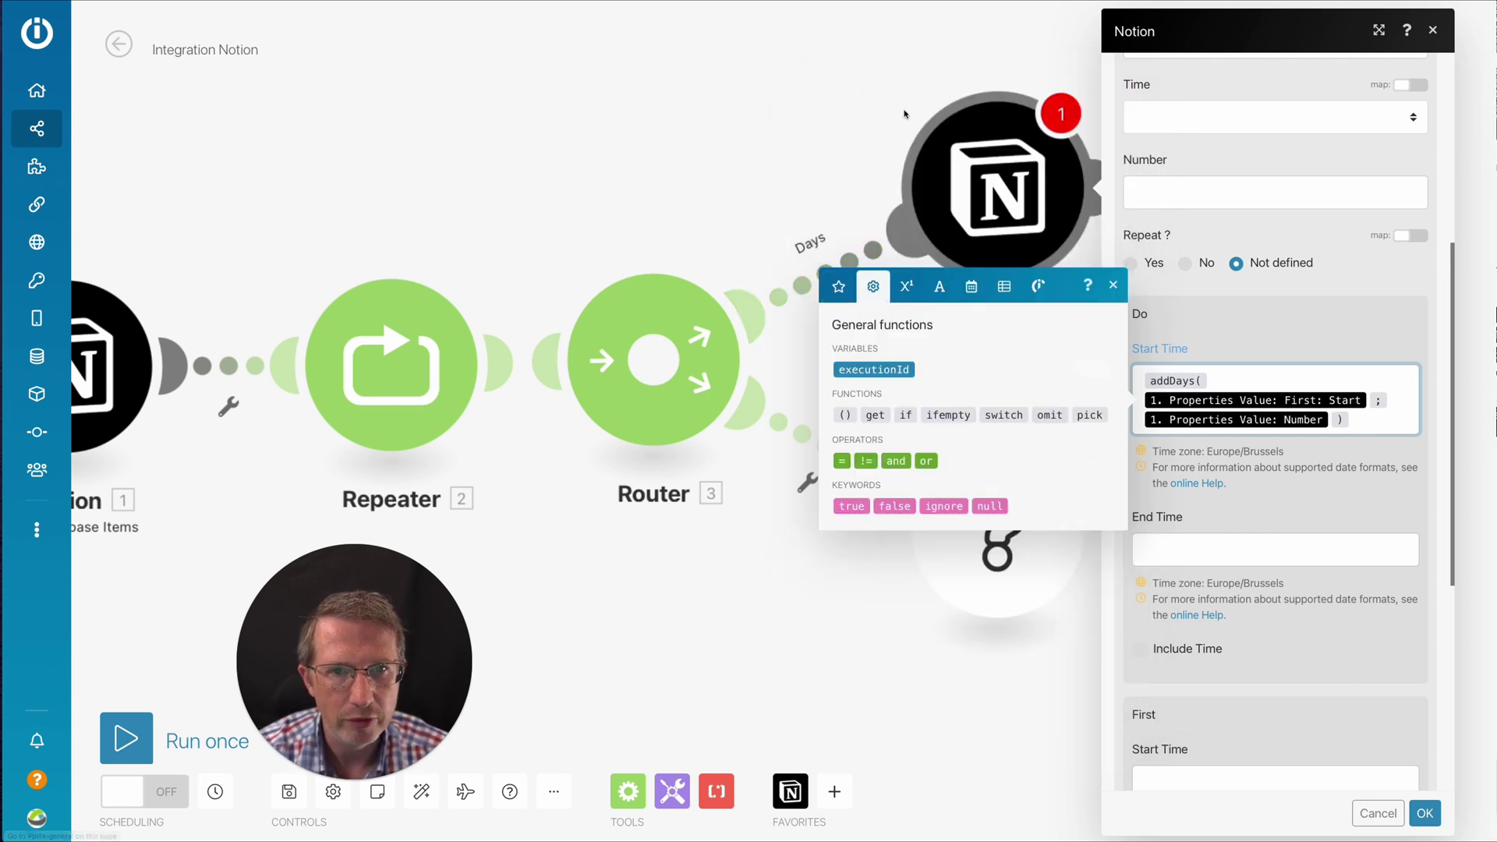
left_click(902, 283)
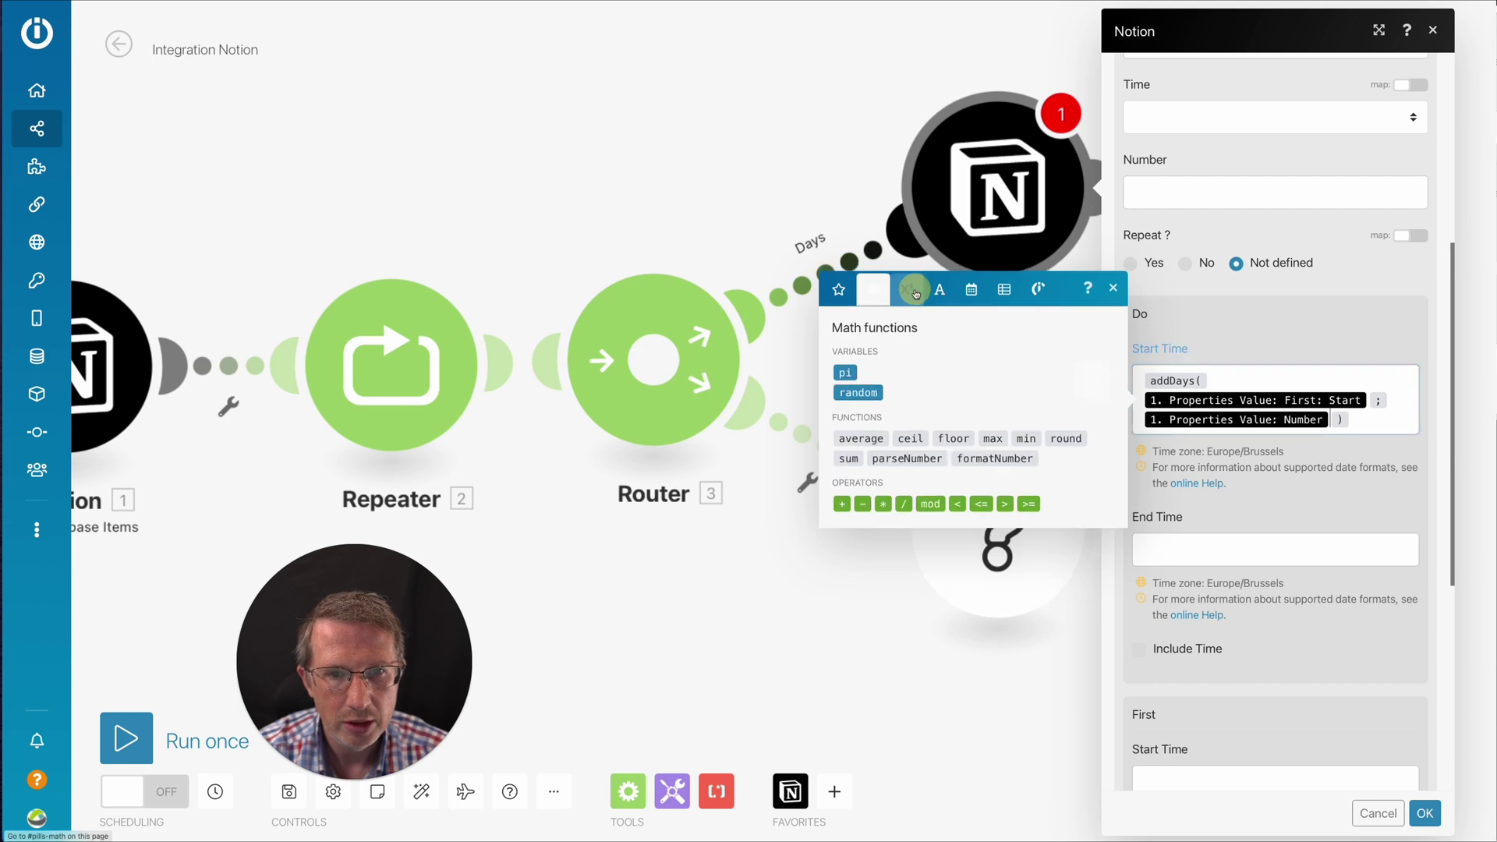
left_click(884, 504)
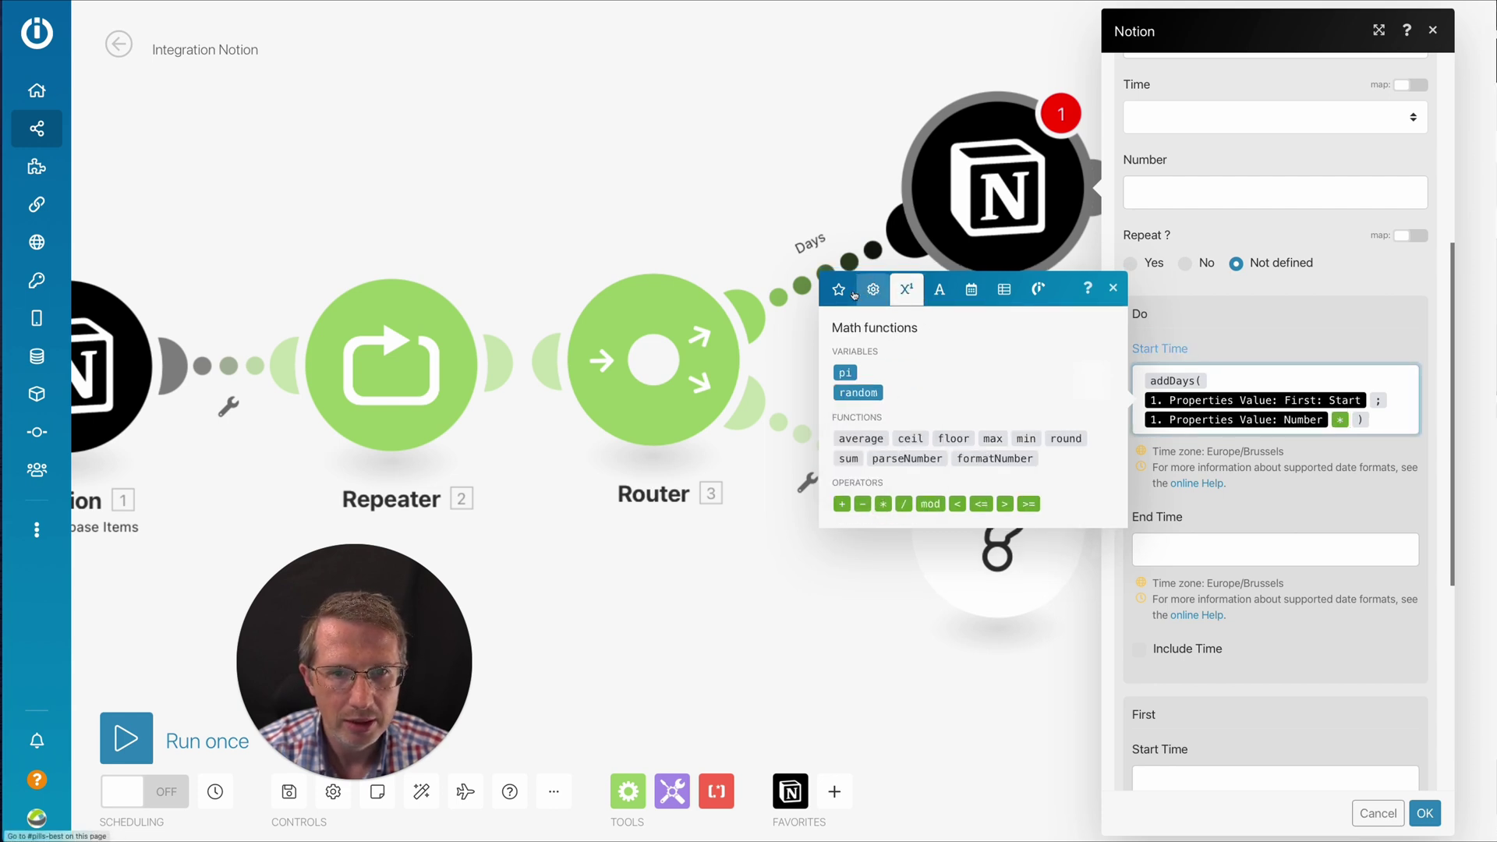
left_click(853, 293)
left_click(845, 211)
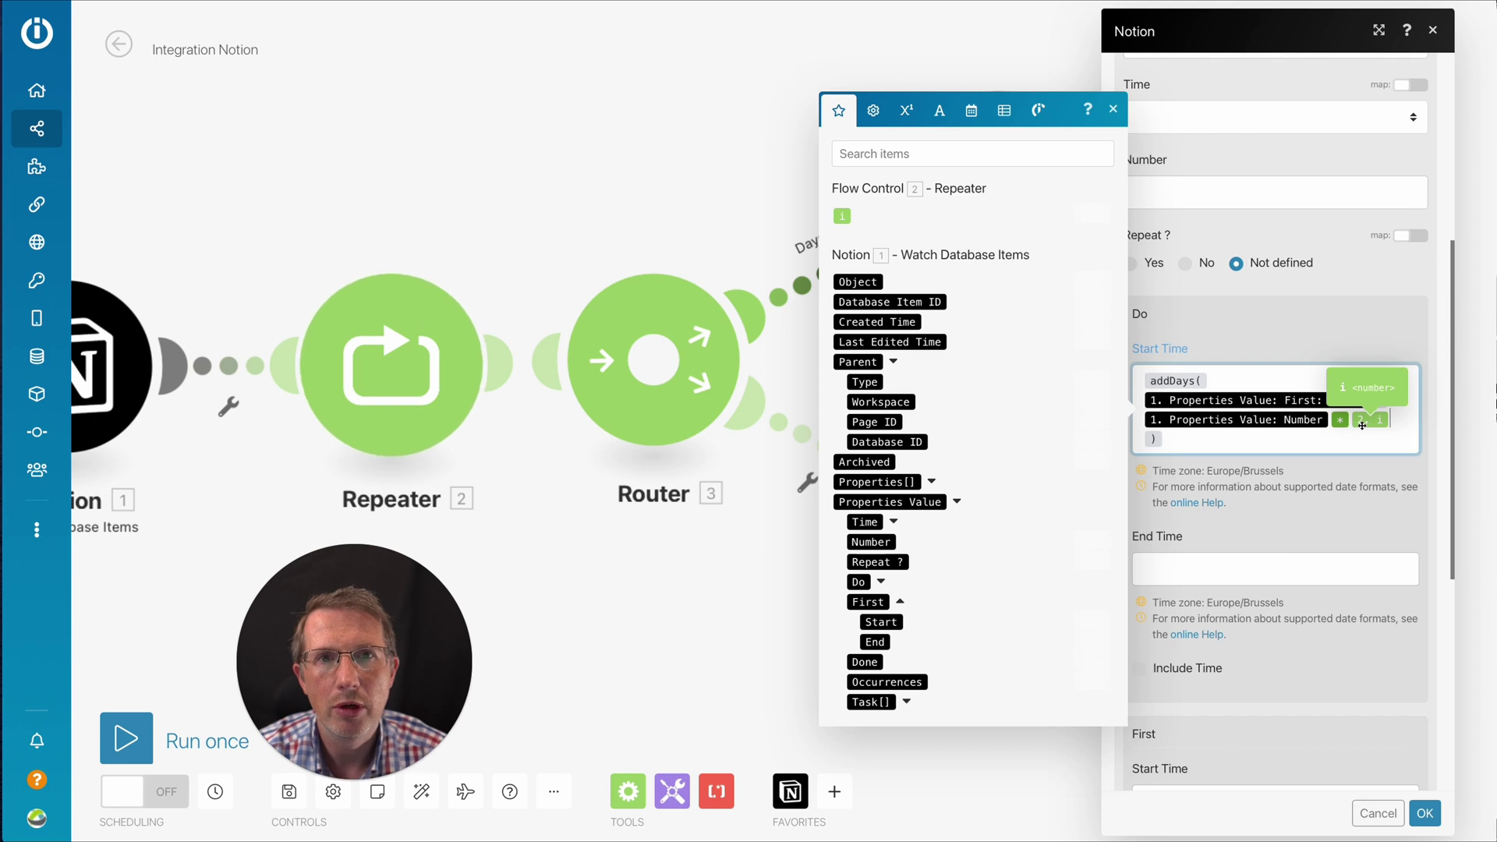
Step: Review the Task and Start Time mappings and save the Create a Database Item module
left_click(1354, 511)
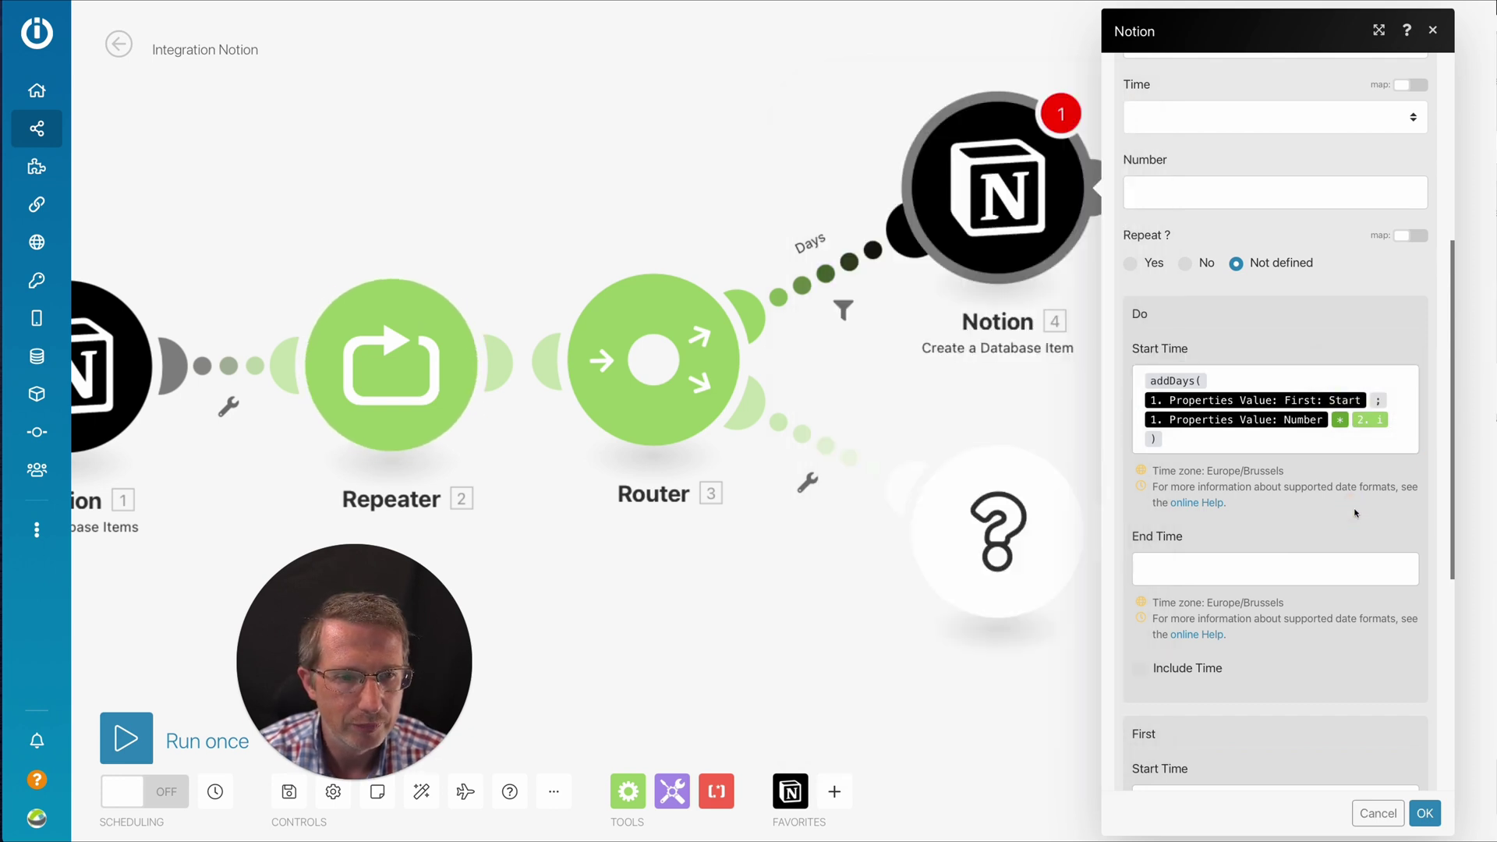
scroll(1354, 511, "up", 3)
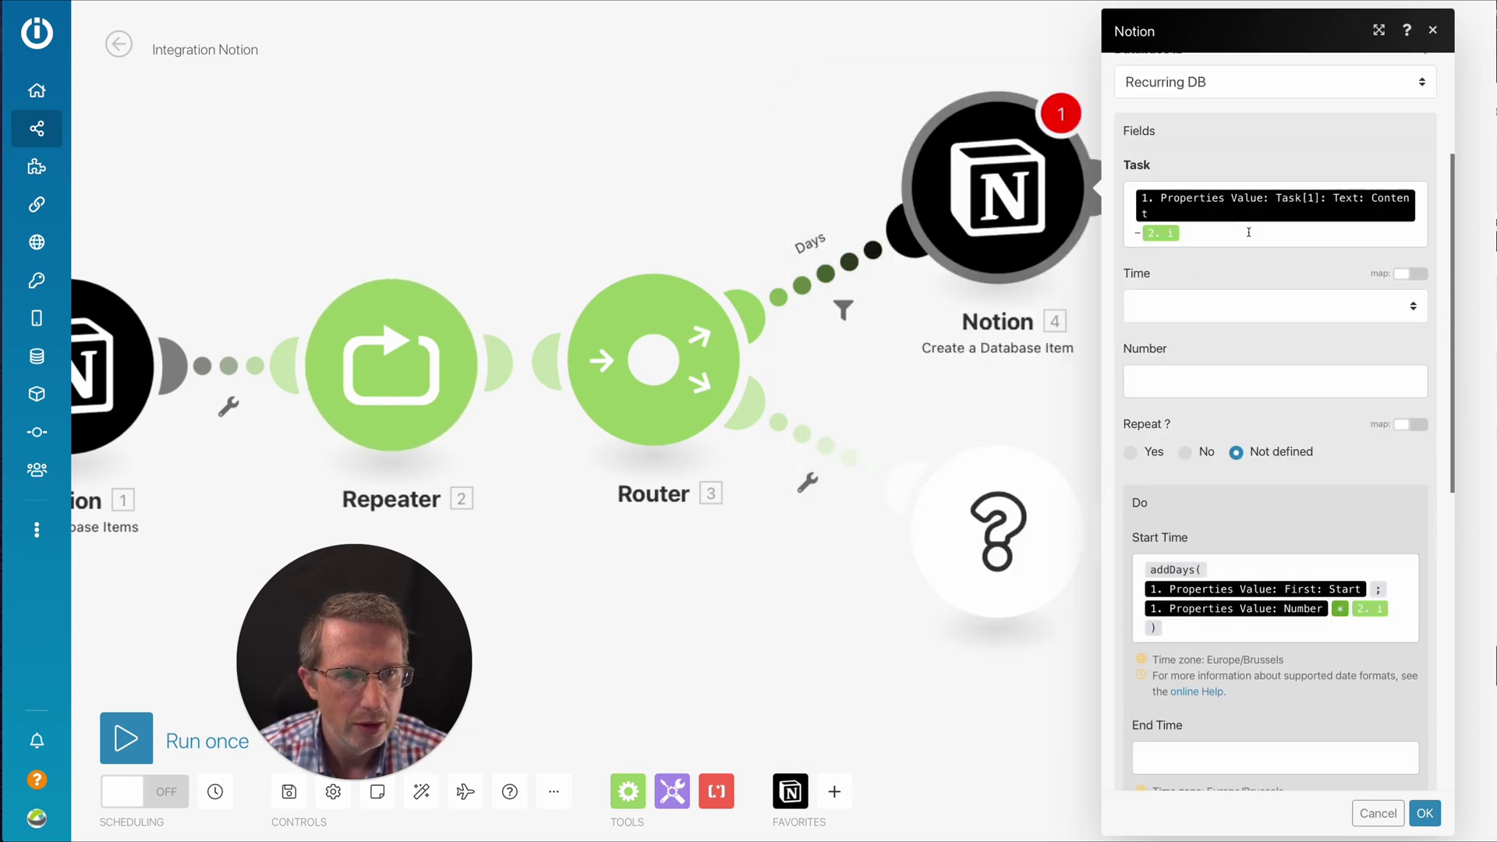
scroll(1249, 402, "down", 1)
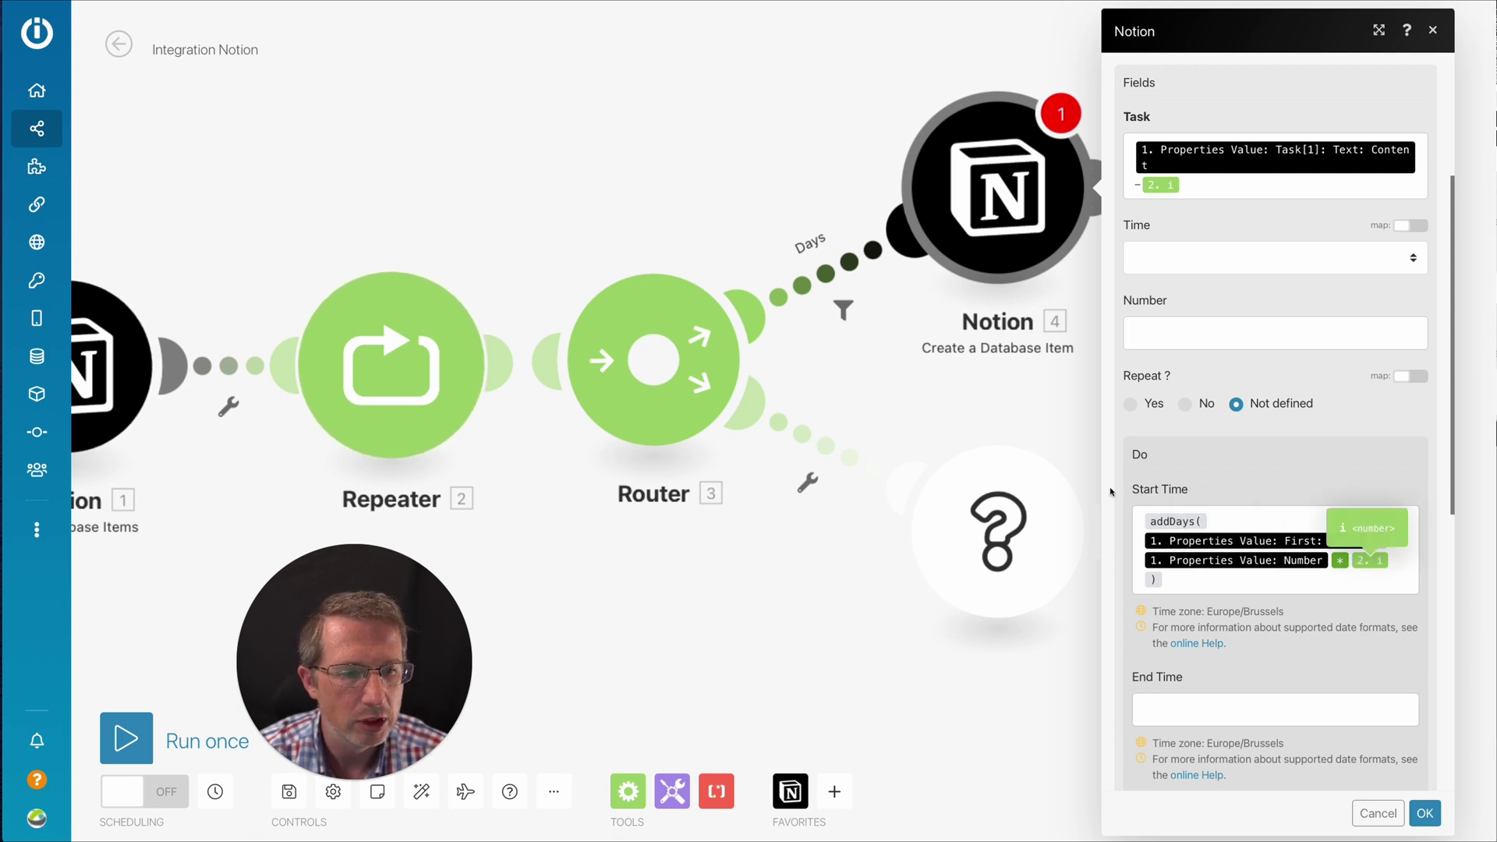
scroll(1348, 710, "down", 3)
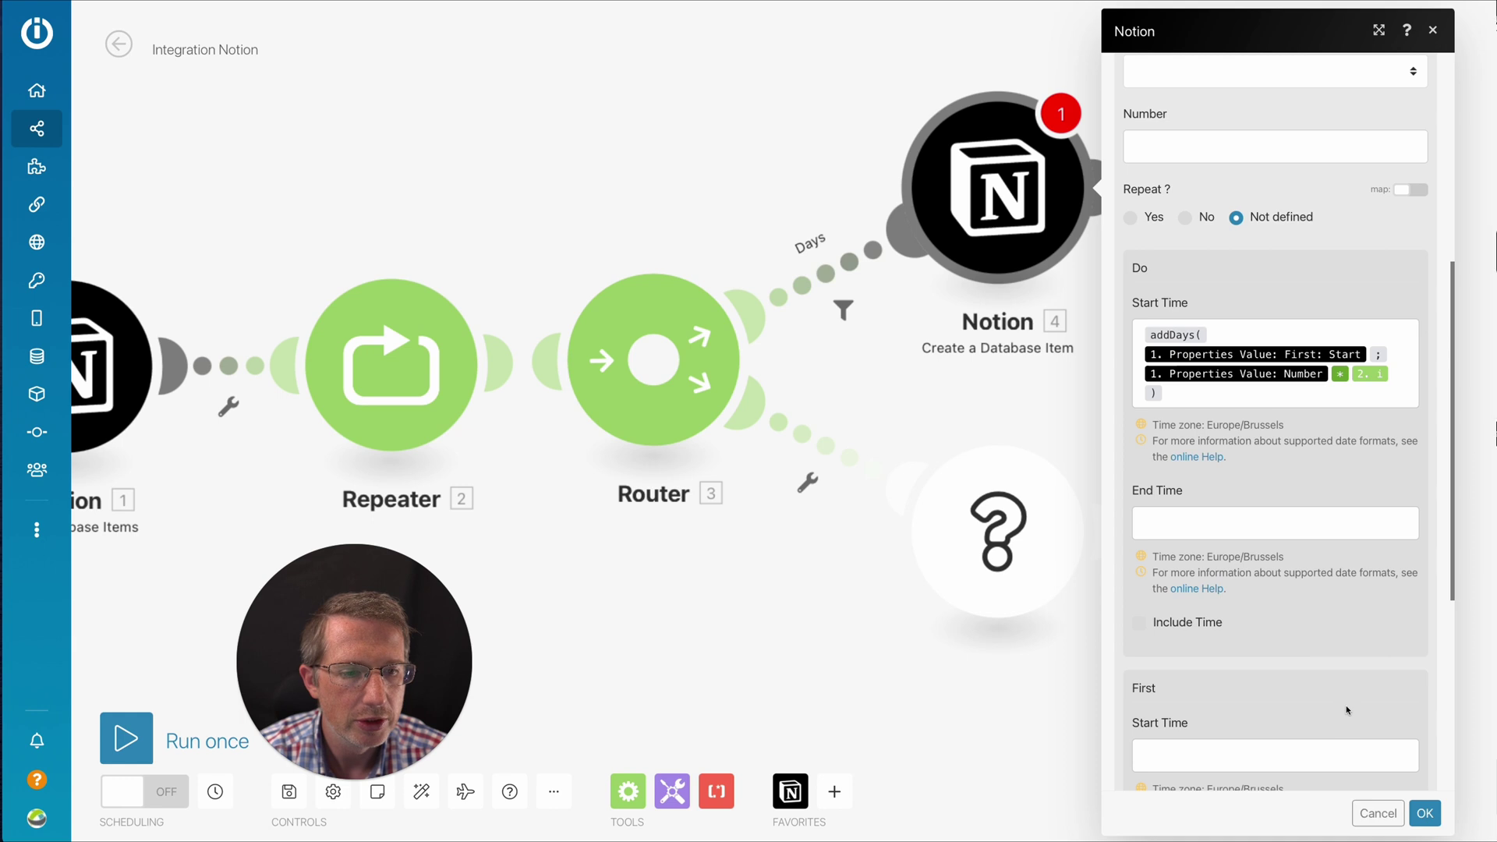
left_click(1421, 811)
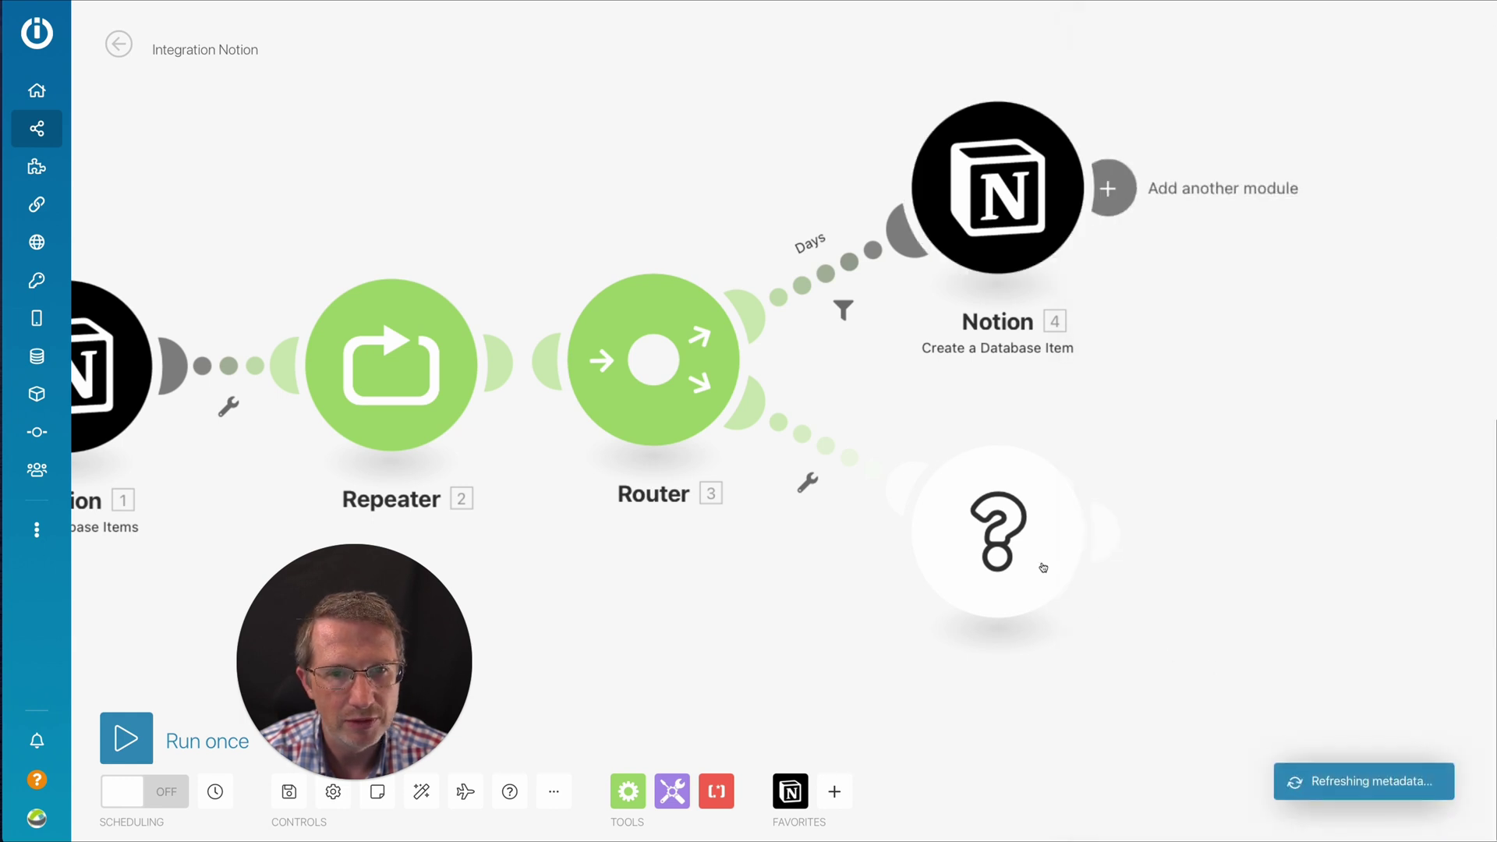
Step: Add a 'months' filter to the lower route where Time: Name equals months
left_click(807, 483)
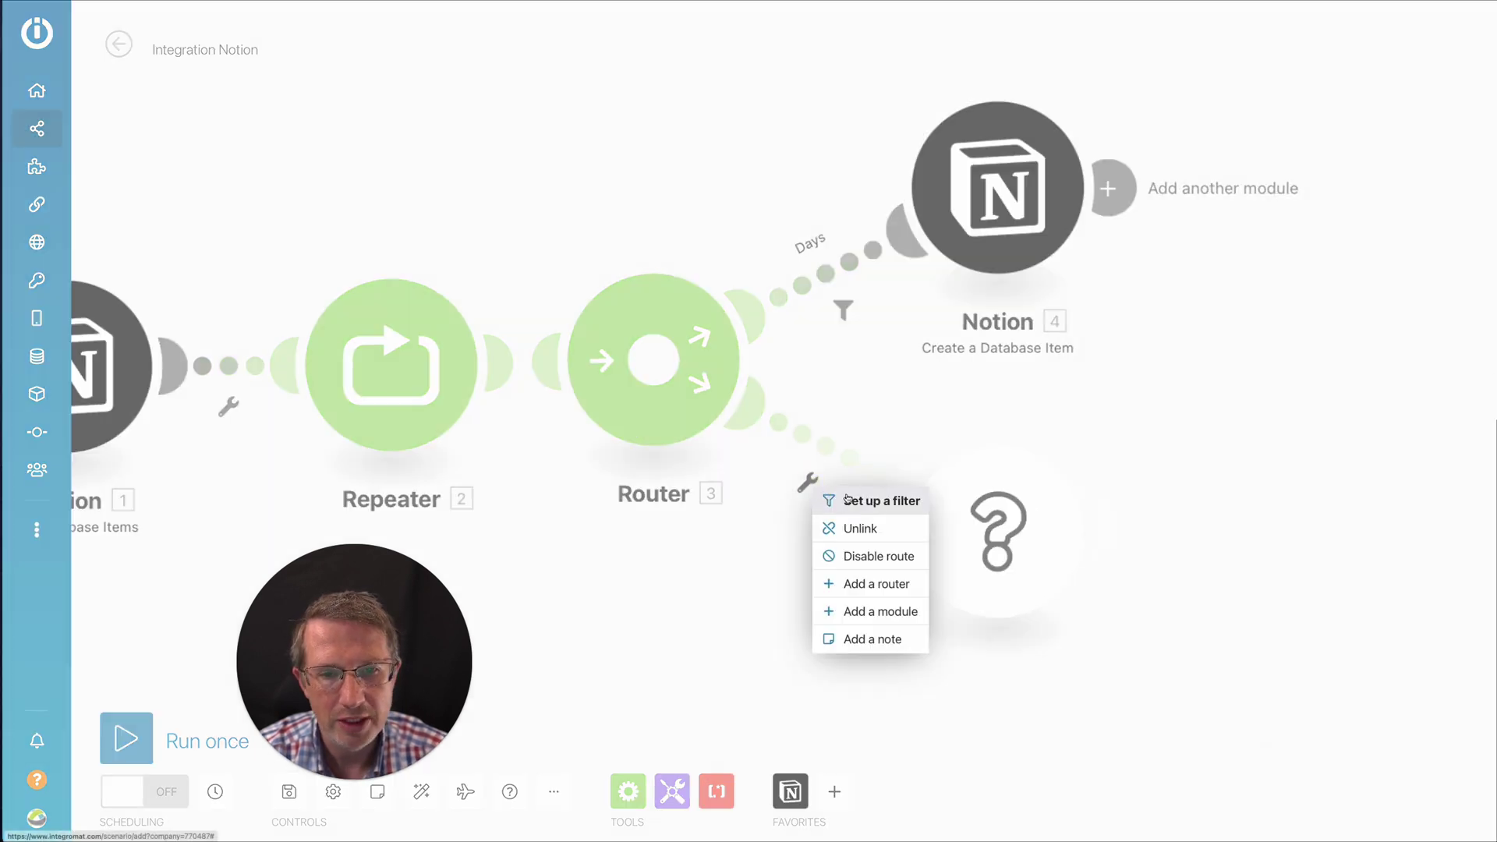
left_click(858, 499)
left_click(963, 310)
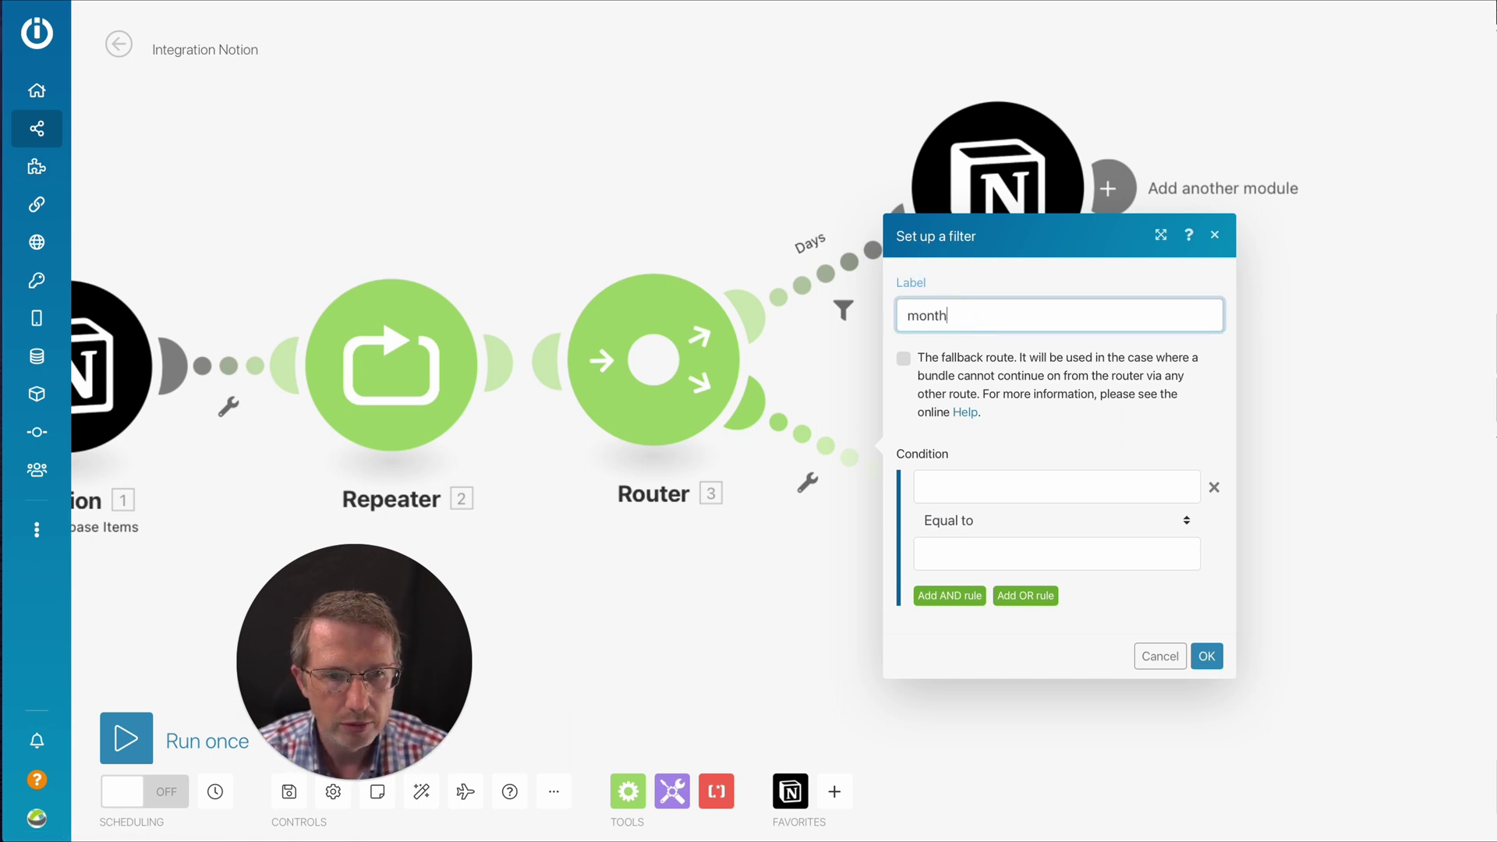
left_click(958, 486)
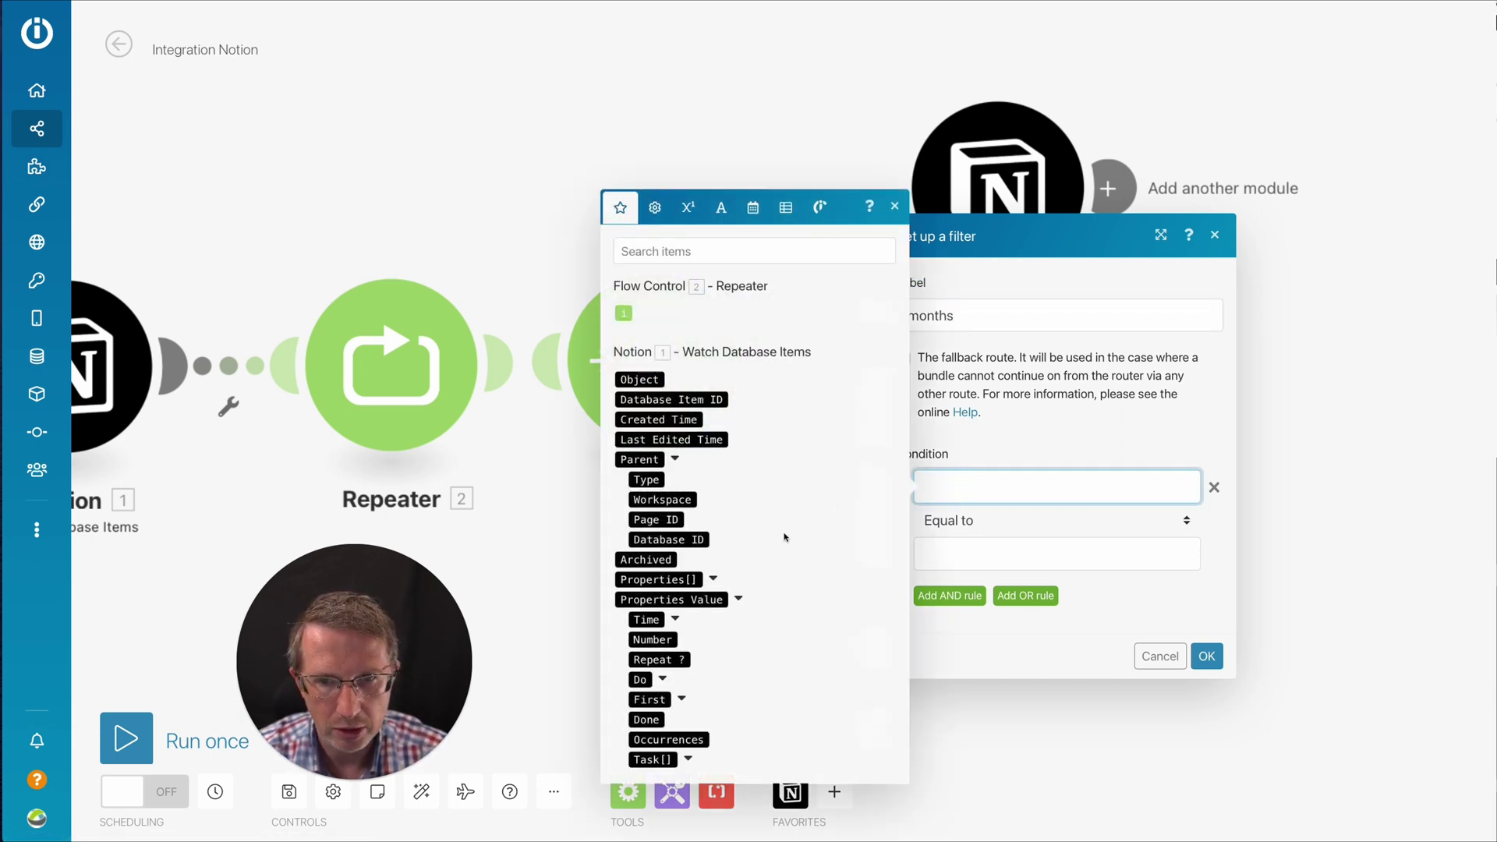
left_click(675, 619)
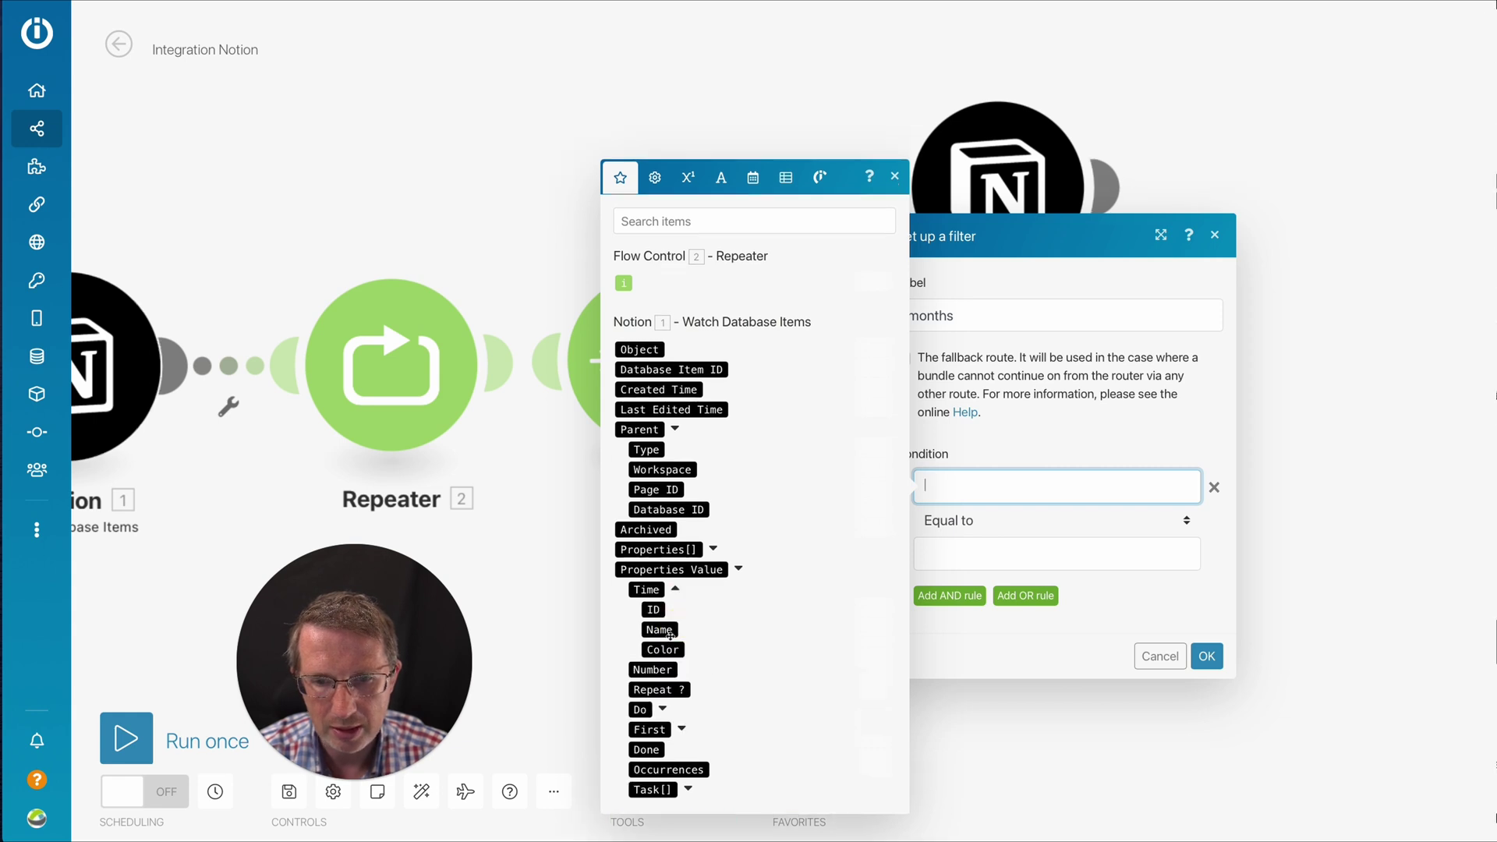
left_click(669, 634)
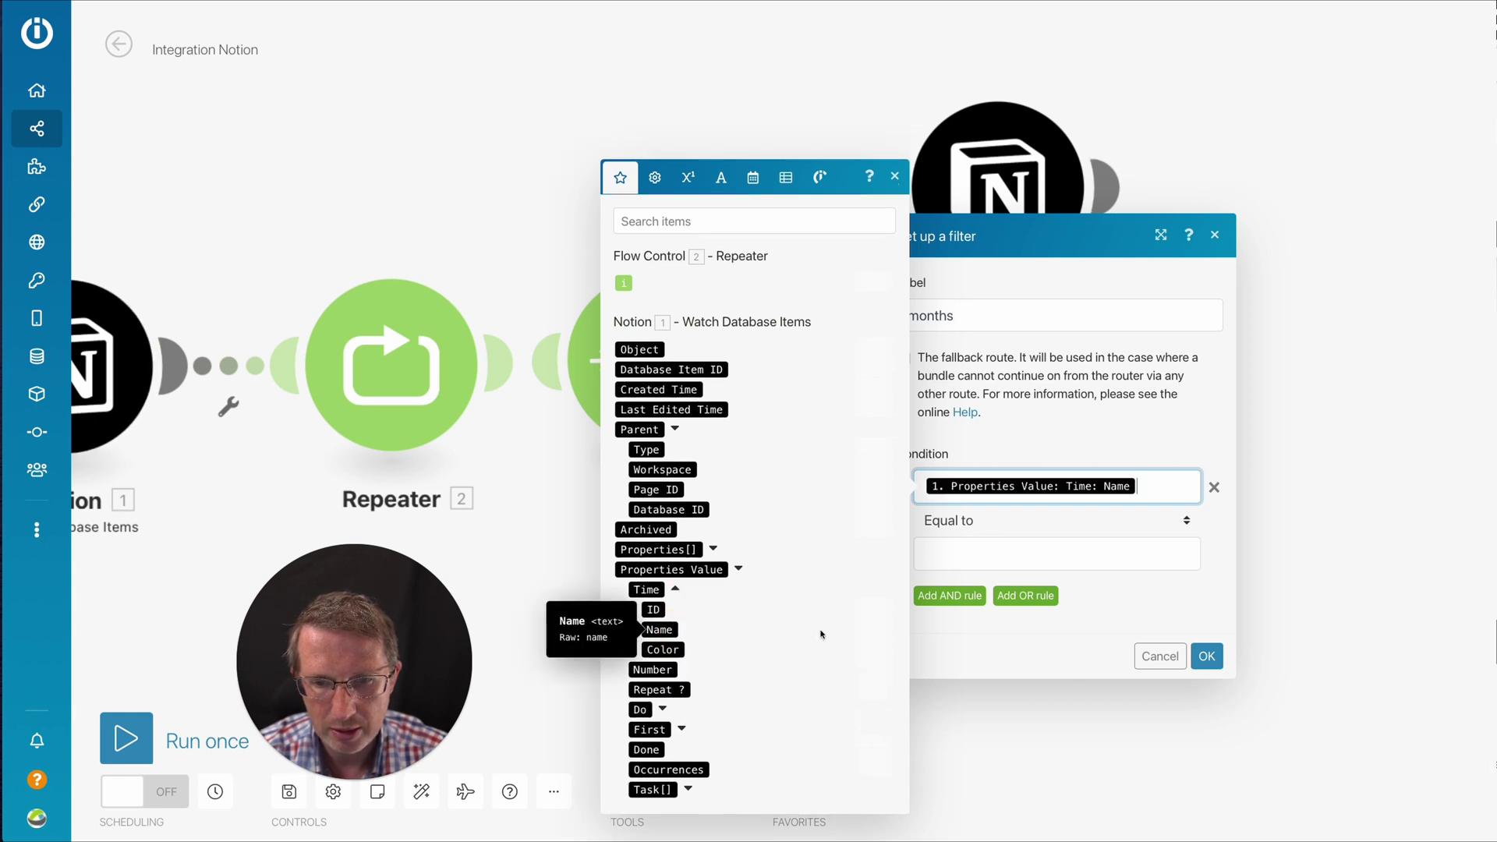
left_click(1005, 569)
type("mont")
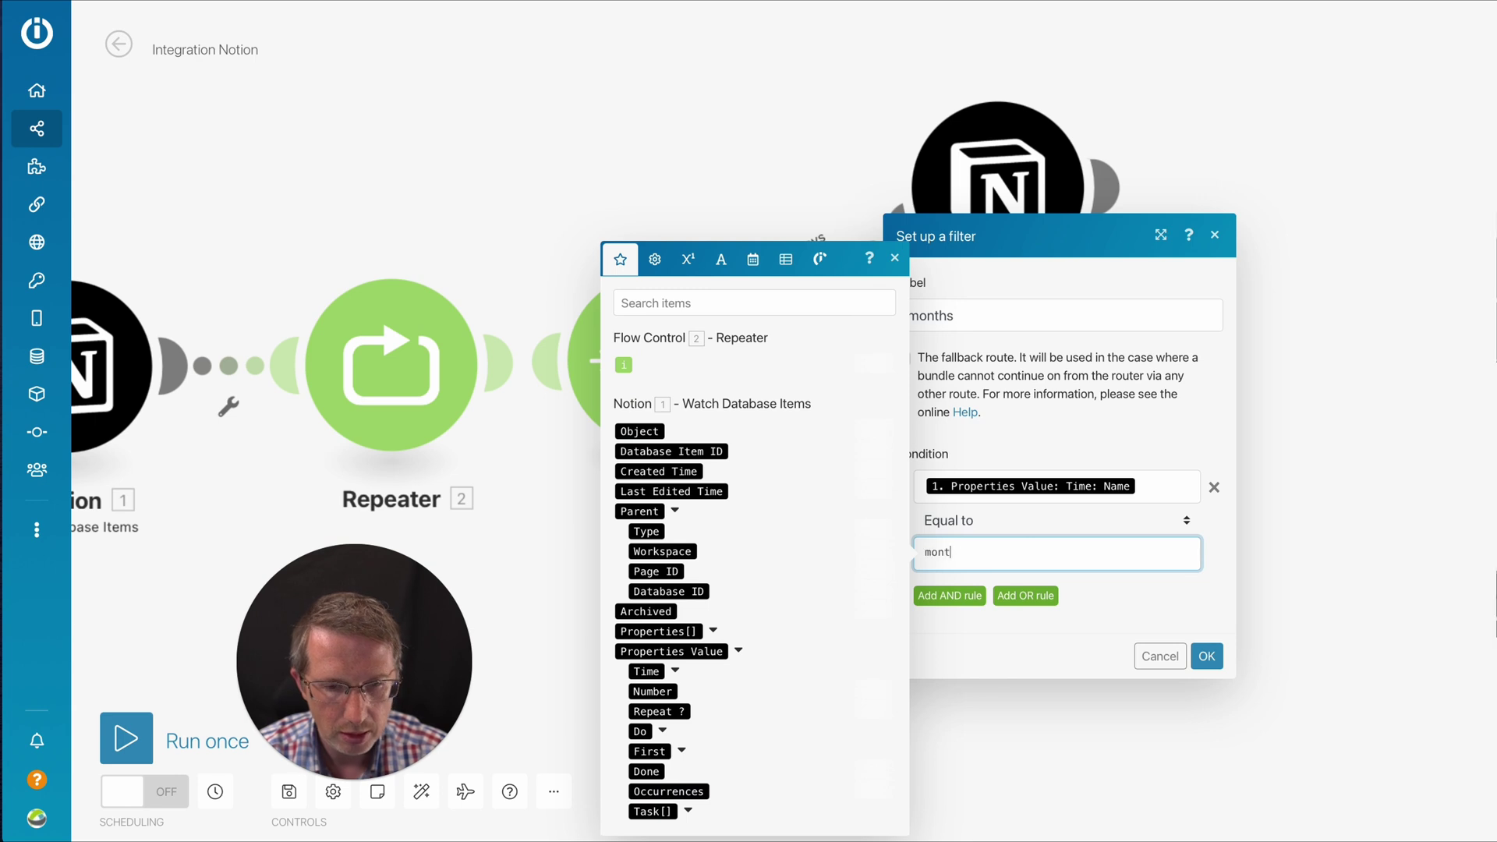
type("hs")
left_click(1221, 659)
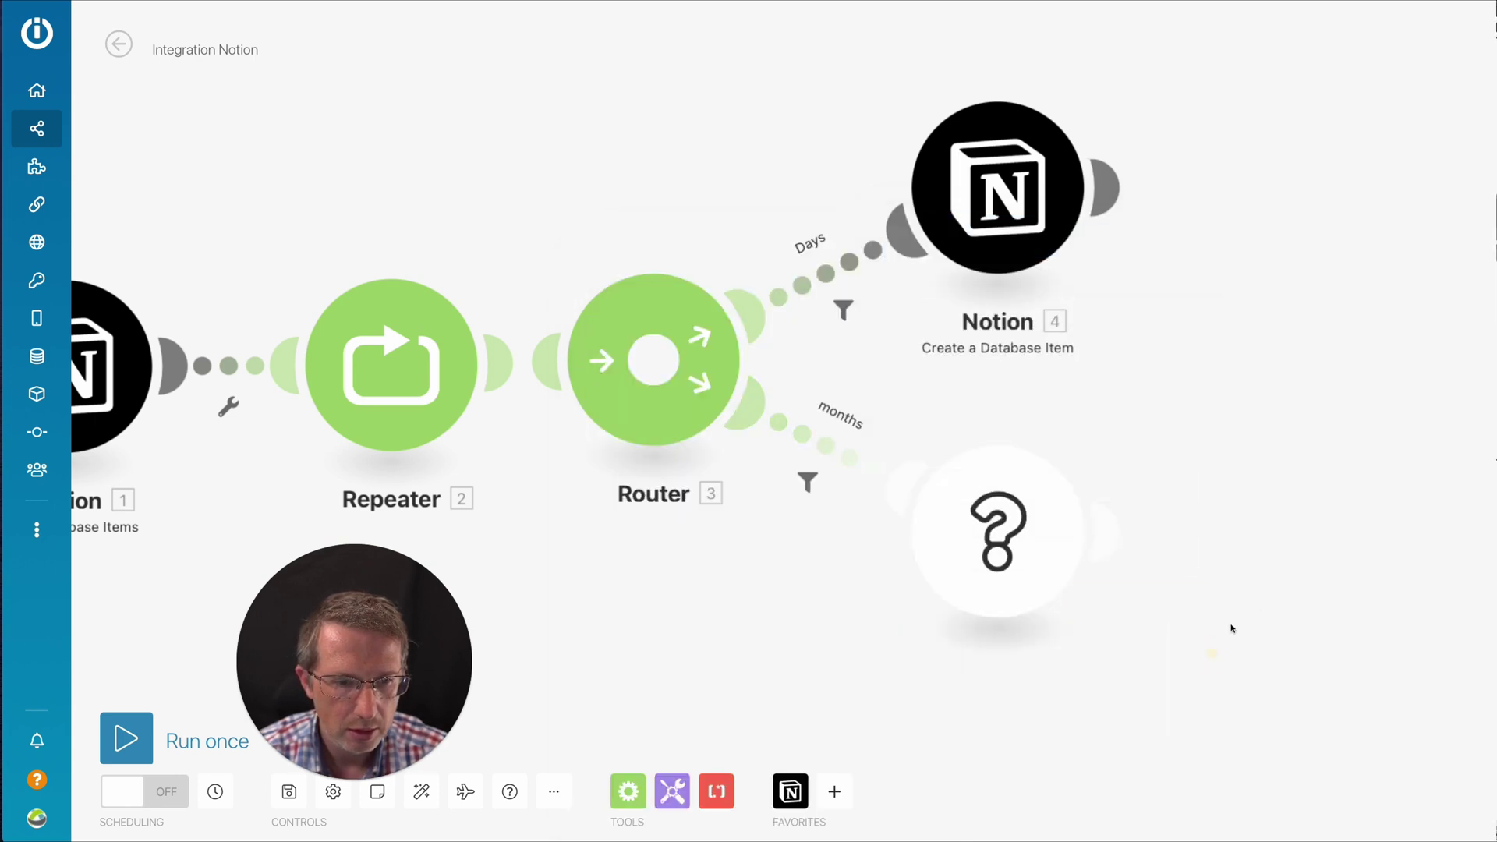
Step: Clone the Notion module onto the months route, delete the ? placeholder, and move Notion 5 near the router
right_click(1003, 202)
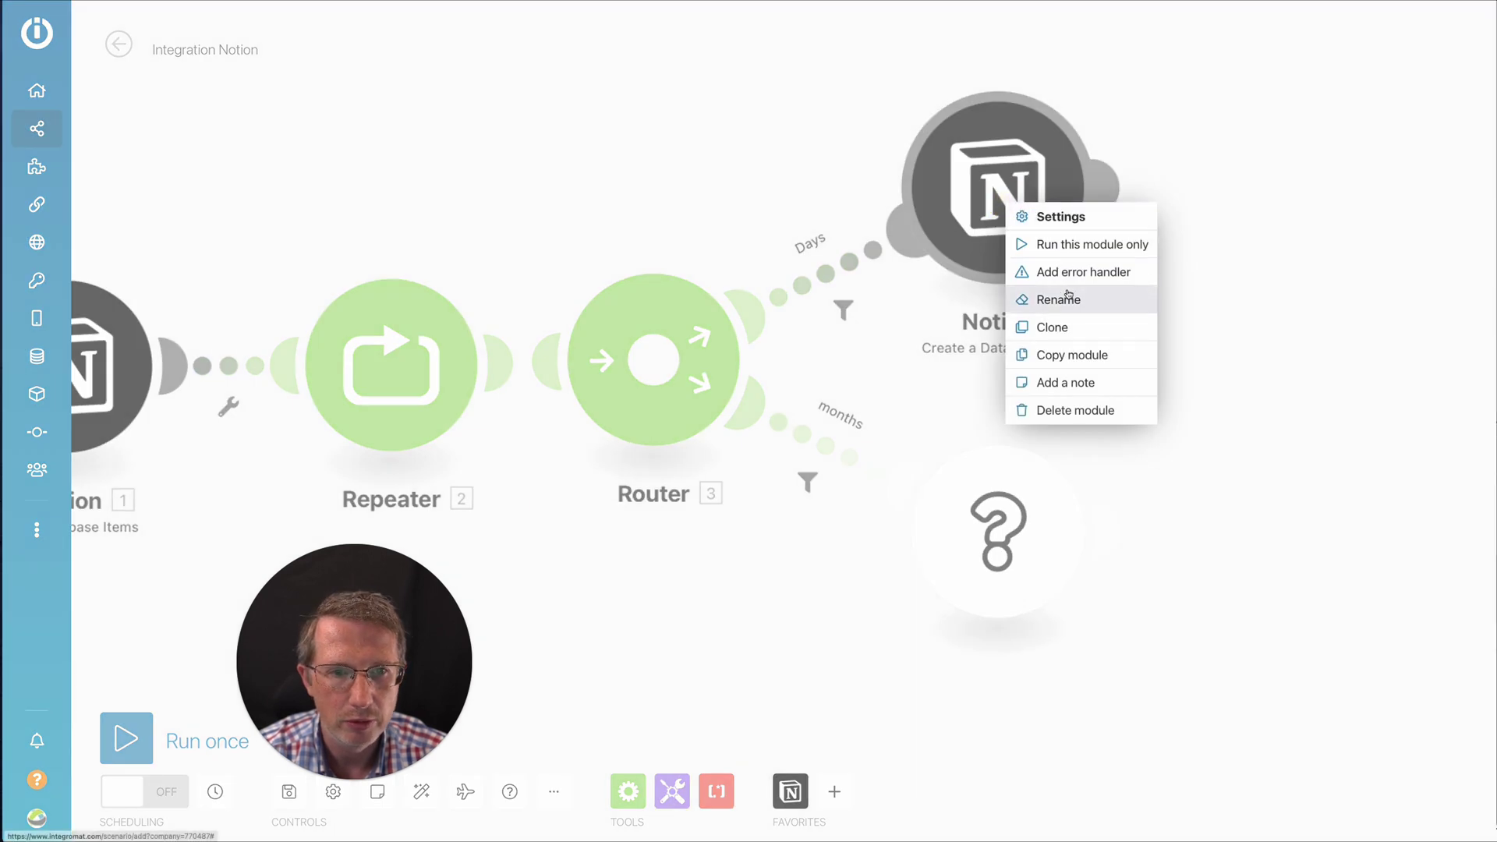
left_click(1072, 332)
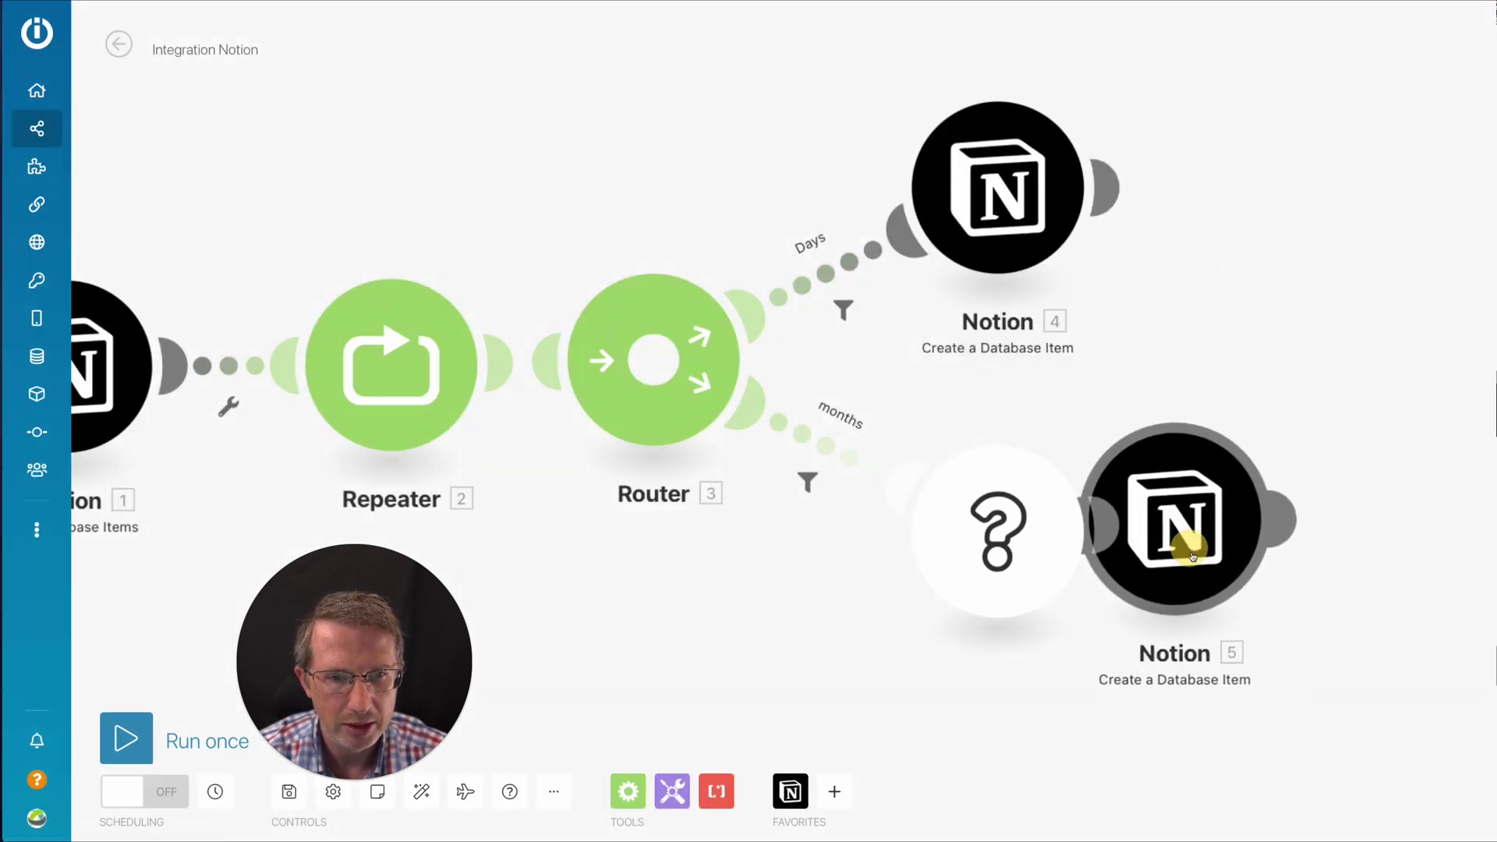
left_click(1232, 581)
right_click(836, 621)
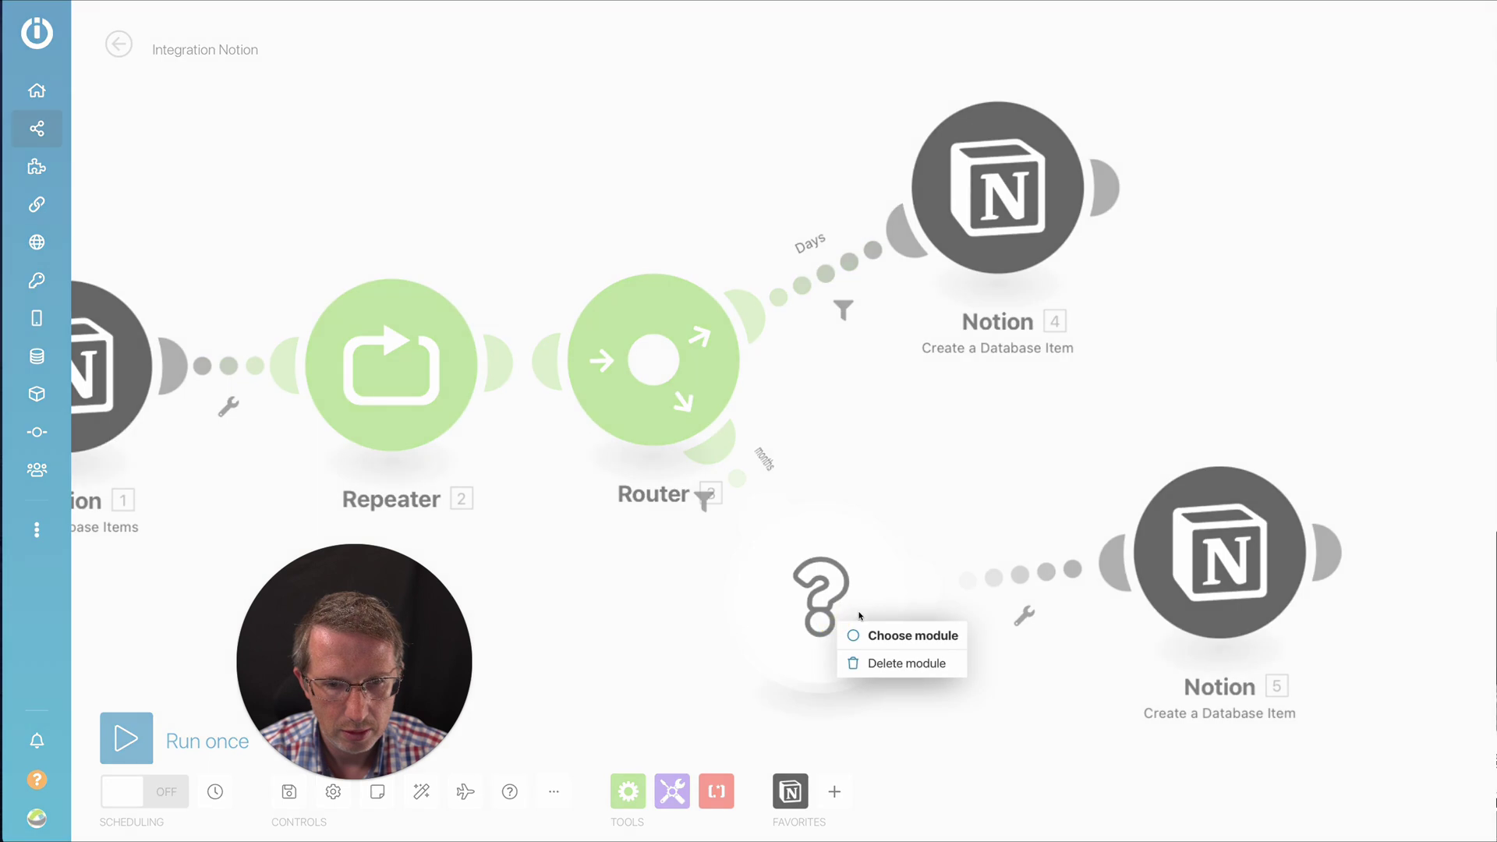
left_click(883, 664)
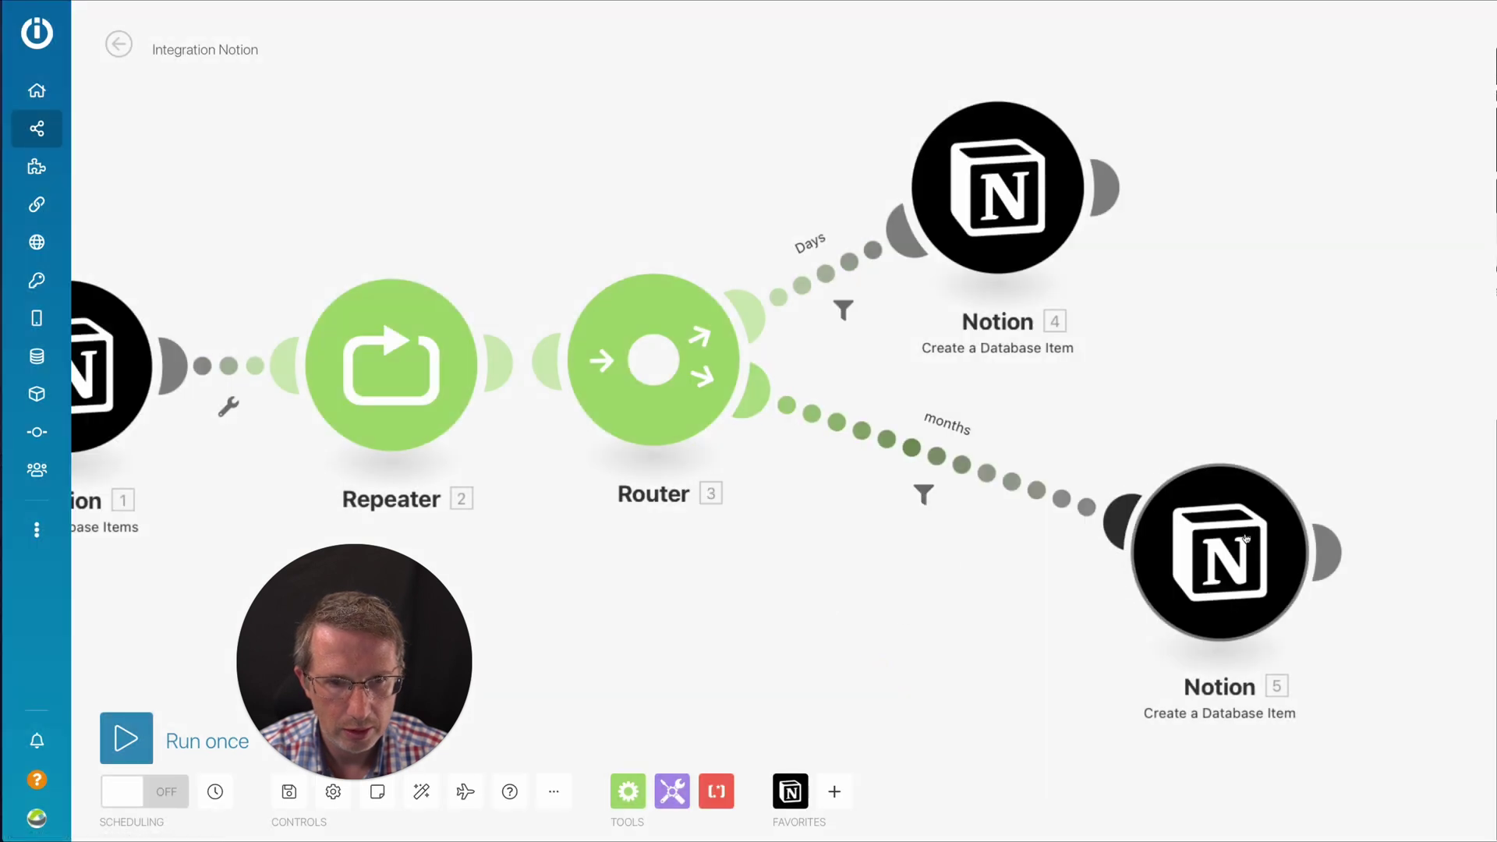
left_click_drag(1239, 542, 1019, 545)
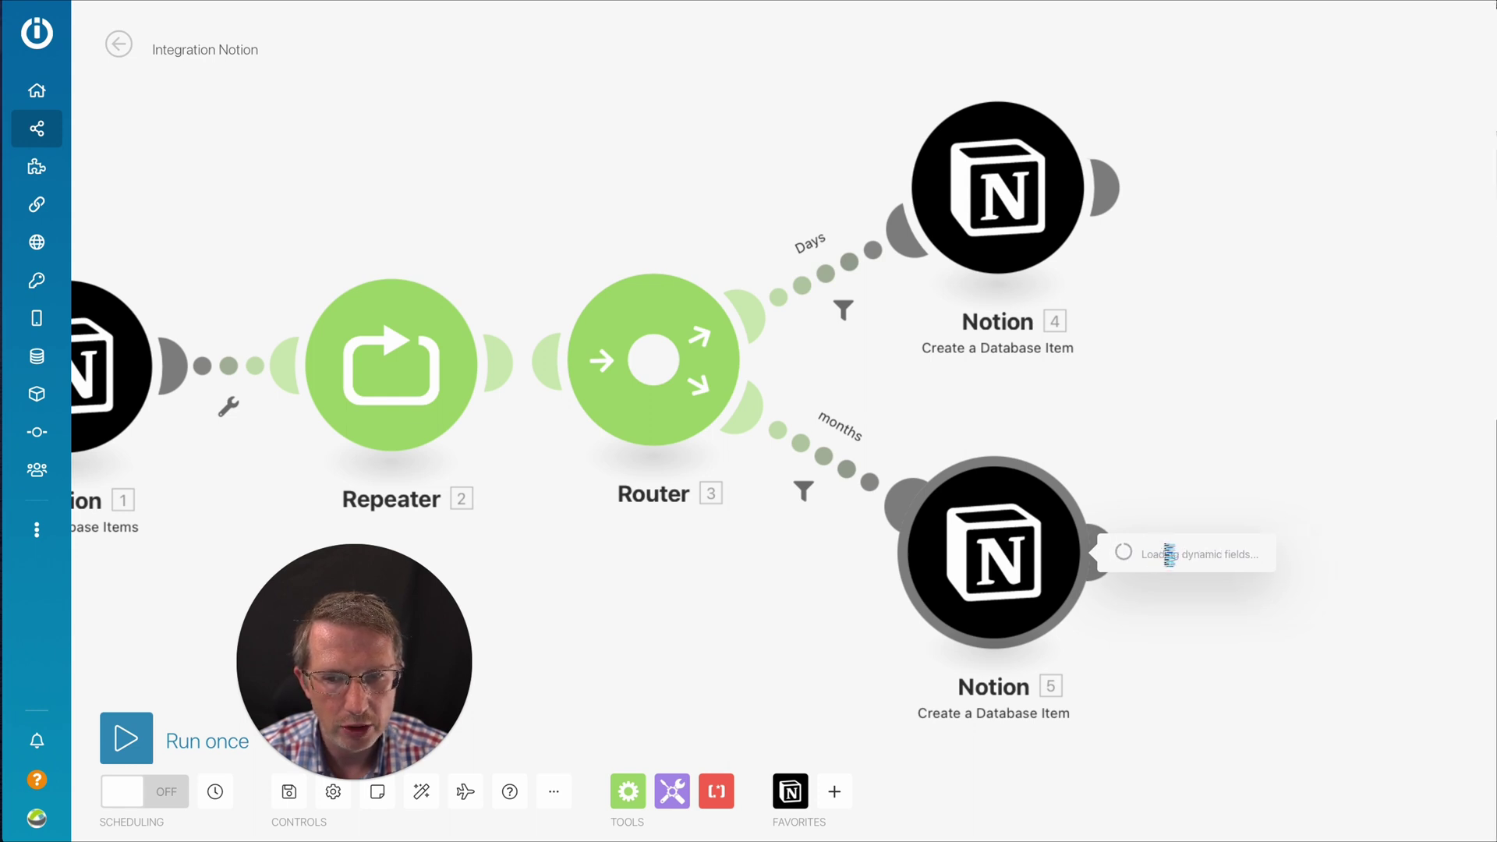
Step: Change module 5's Start Time formula from addDays( to addMonths( and save the module
scroll(1219, 500, "down", 3)
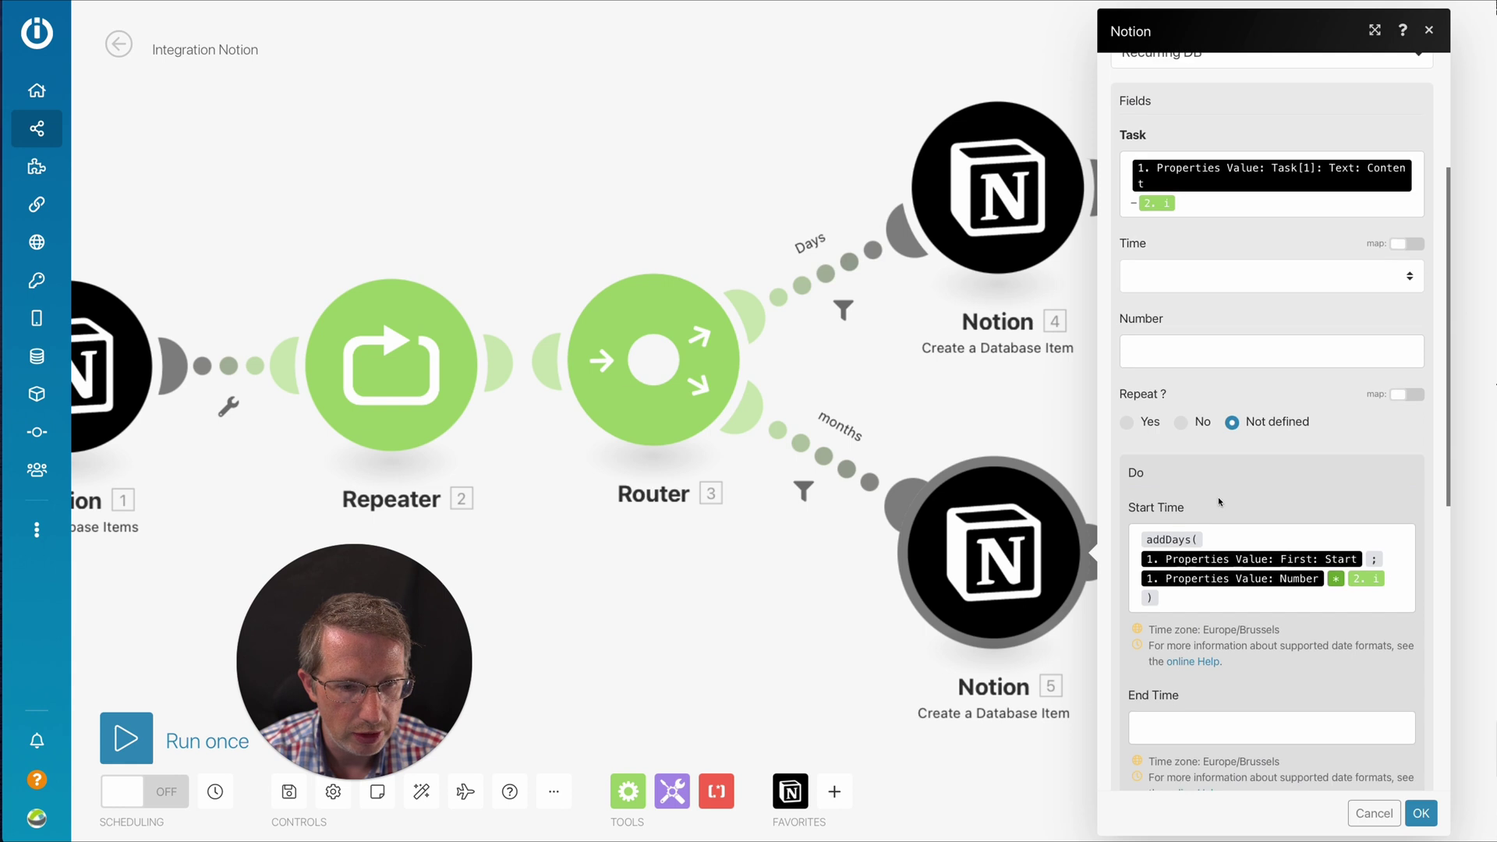
left_click(1172, 548)
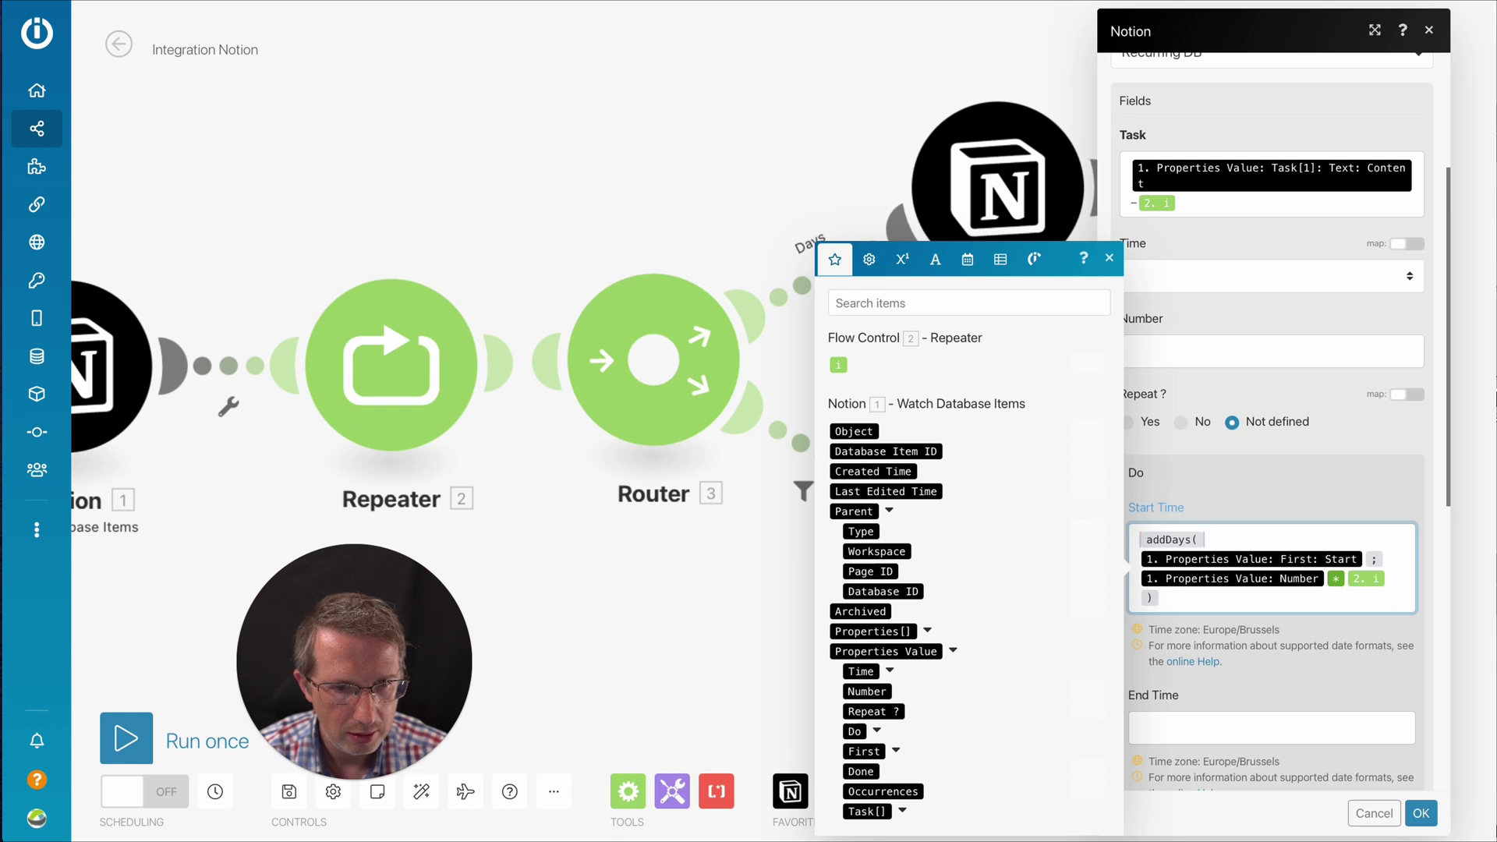
key("BackSpace")
key("BackSpace")
key("BackSpace")
key("BackSpace")
key("BackSpace")
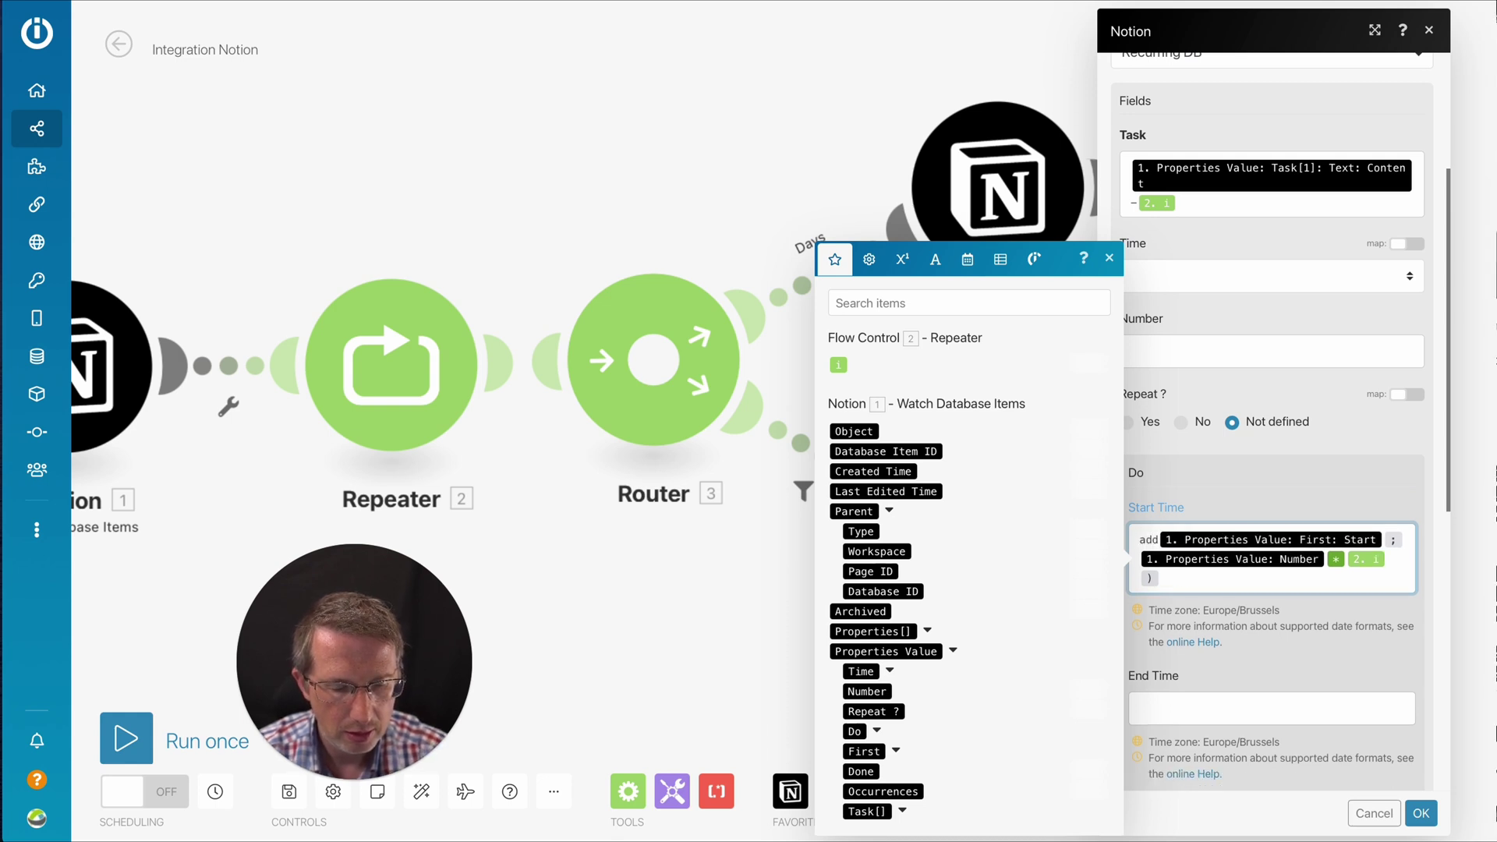
type("Months")
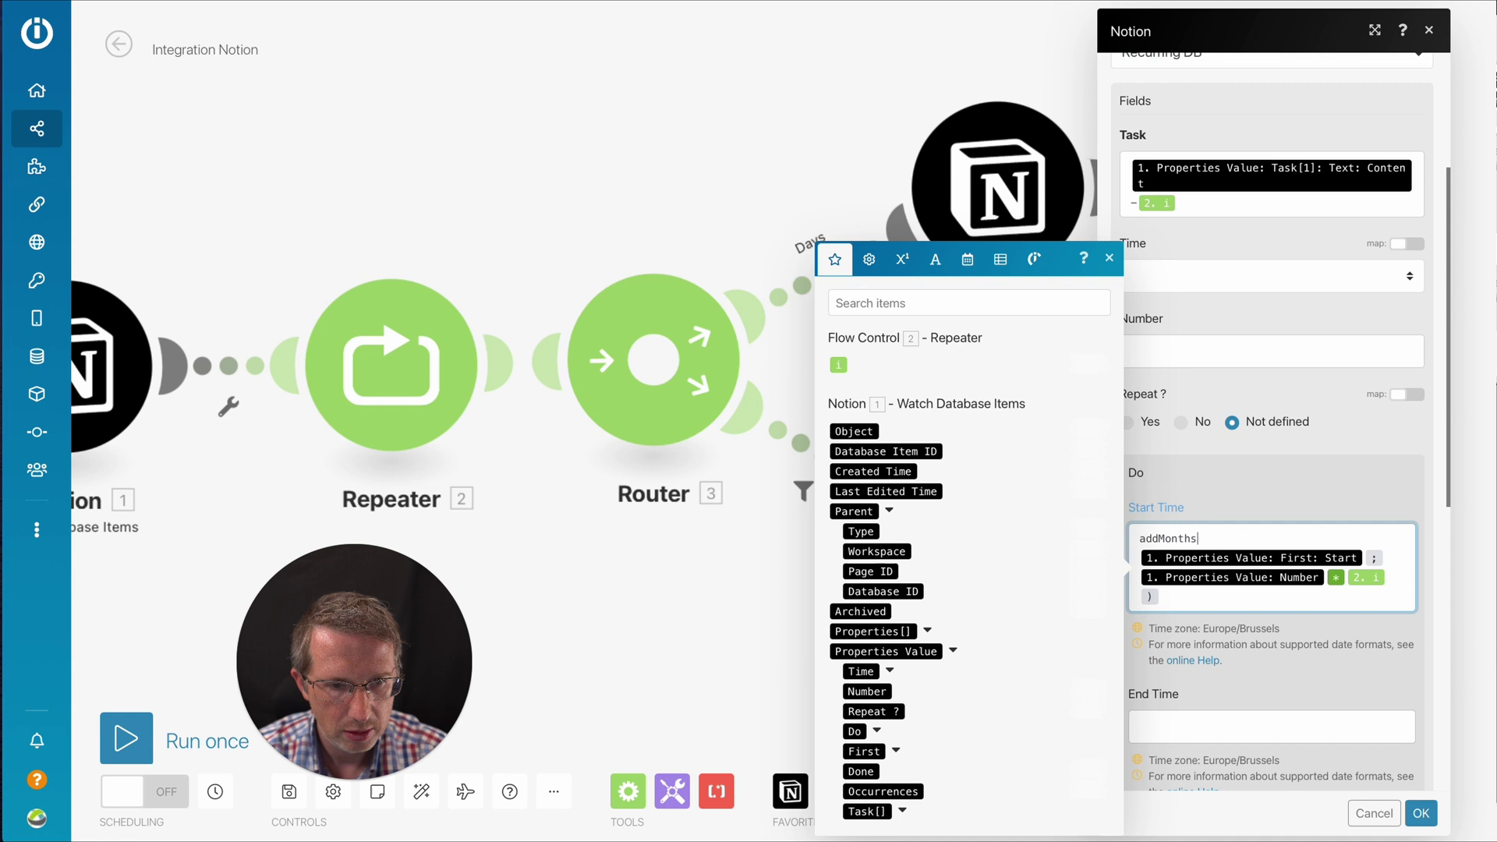
type("(")
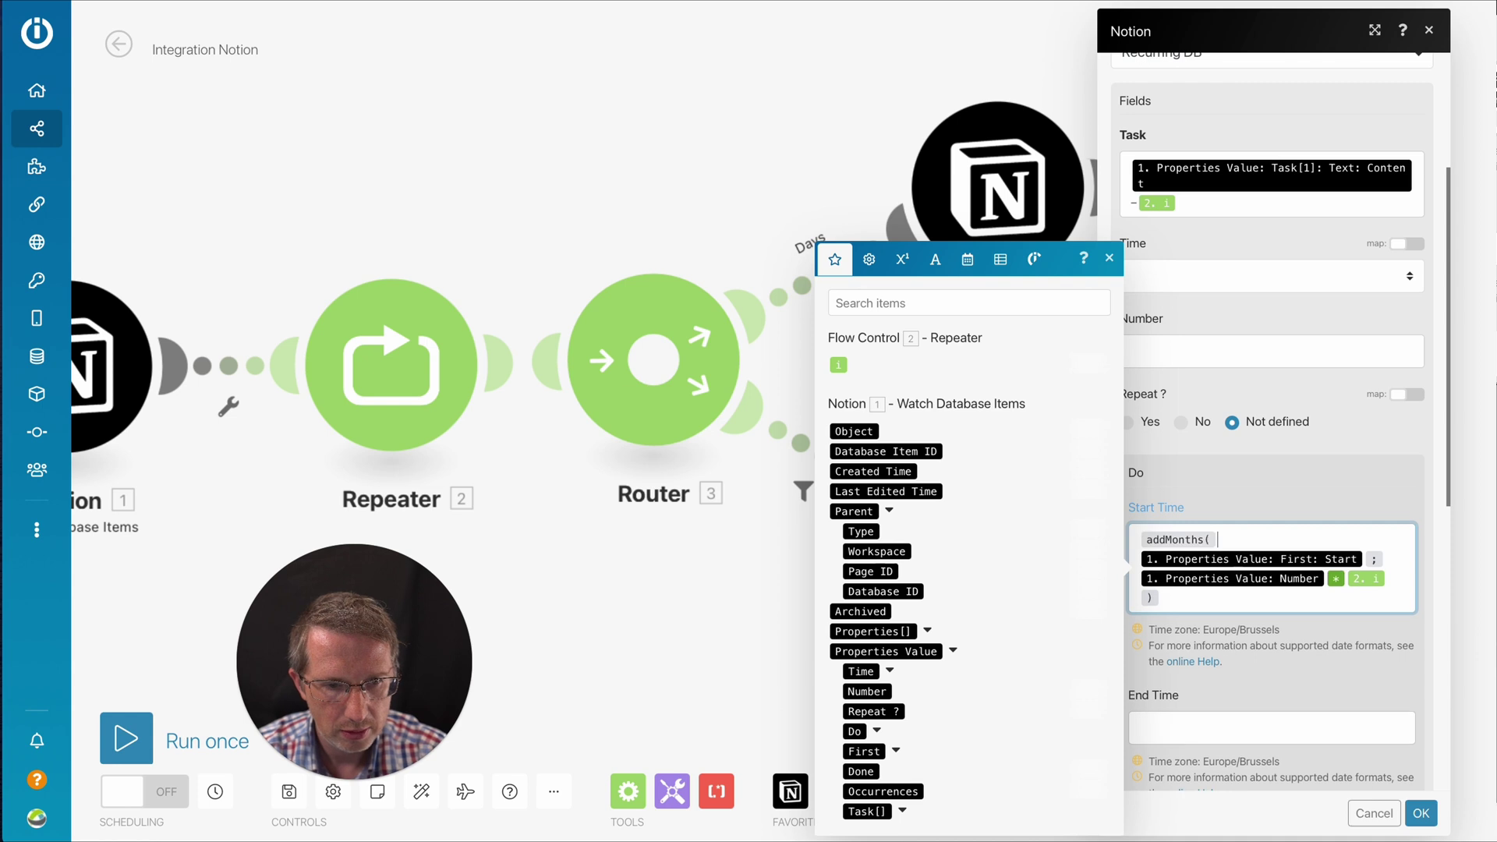
left_click(1420, 813)
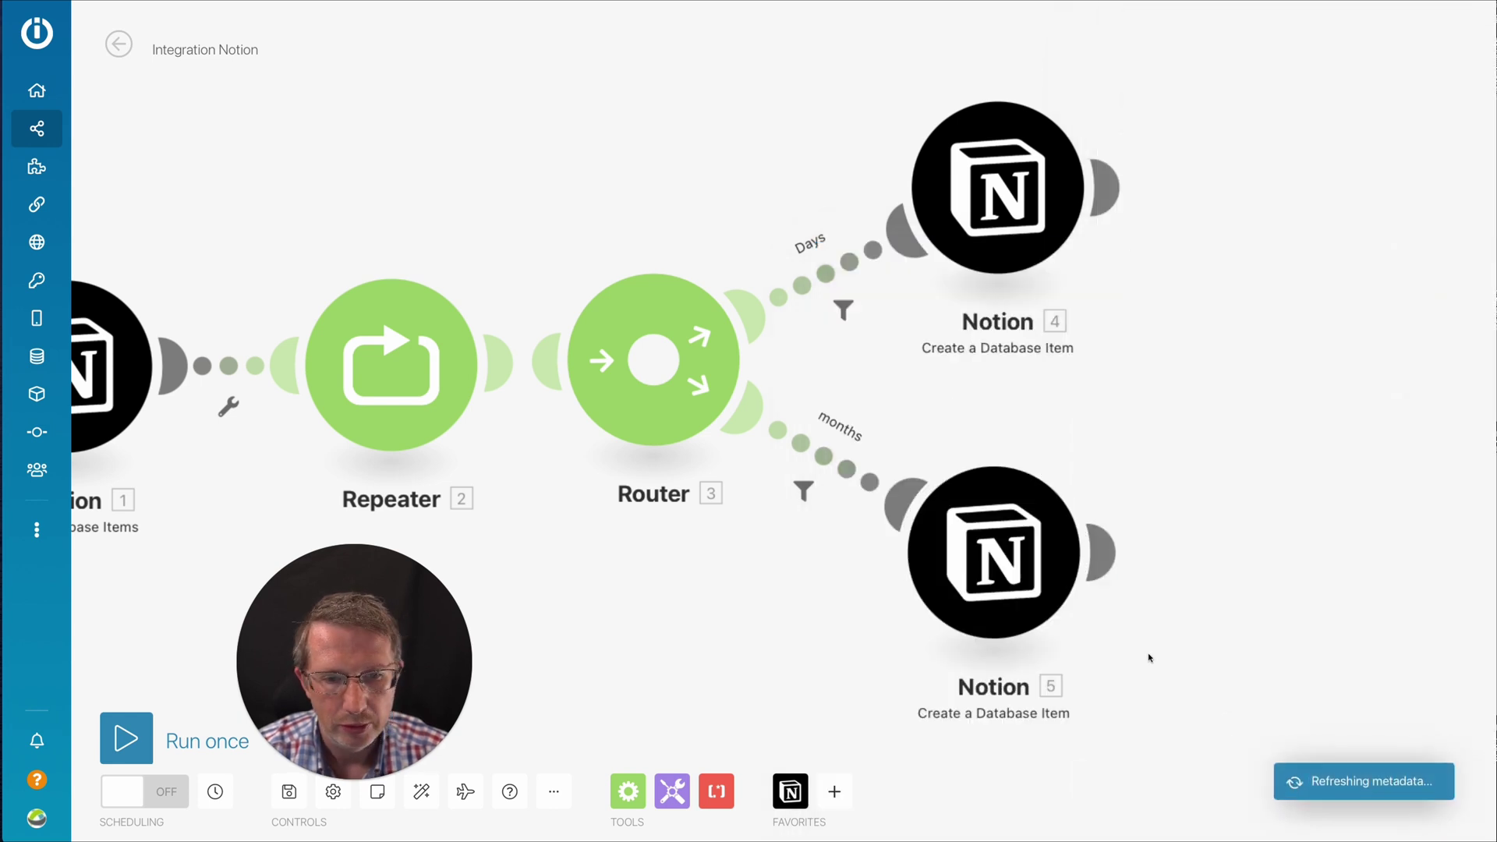
left_click_drag(705, 555, 956, 510)
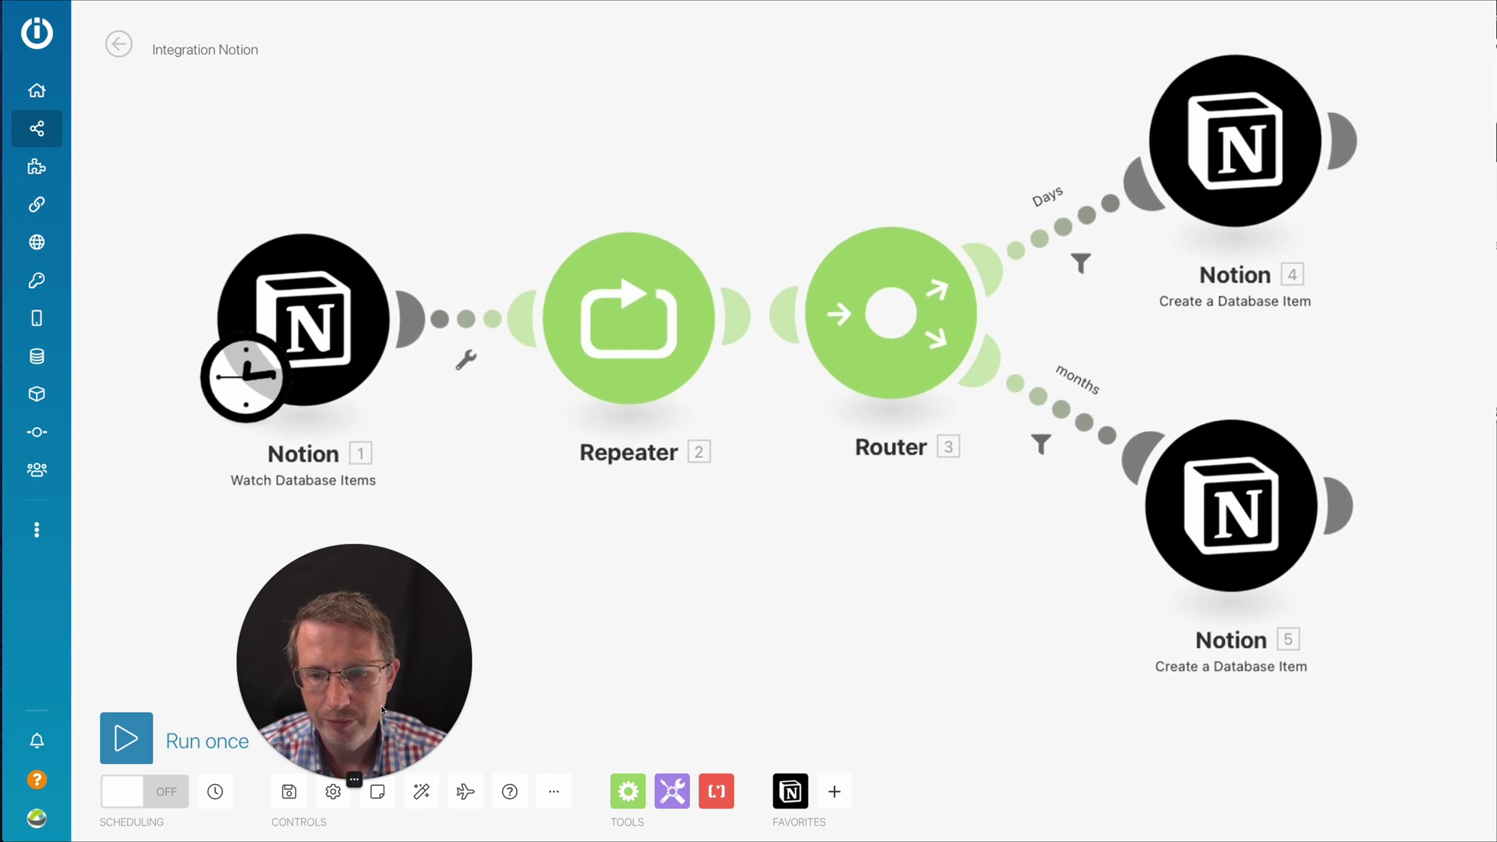
left_click_drag(381, 710, 439, 676)
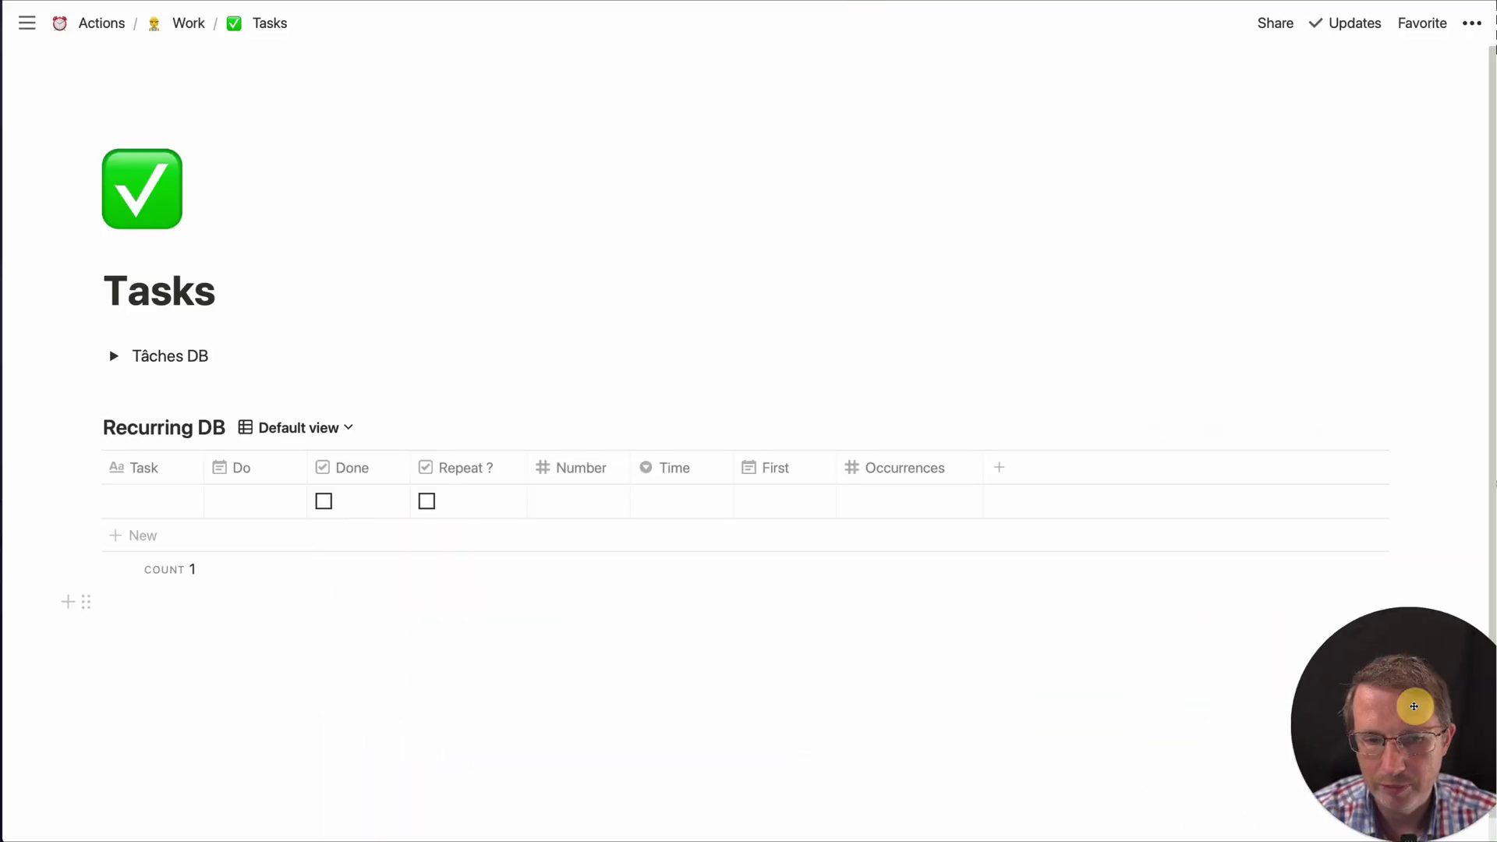
Step: Title the empty Recurring DB row 'Payments'
left_click_drag(1414, 707, 1302, 667)
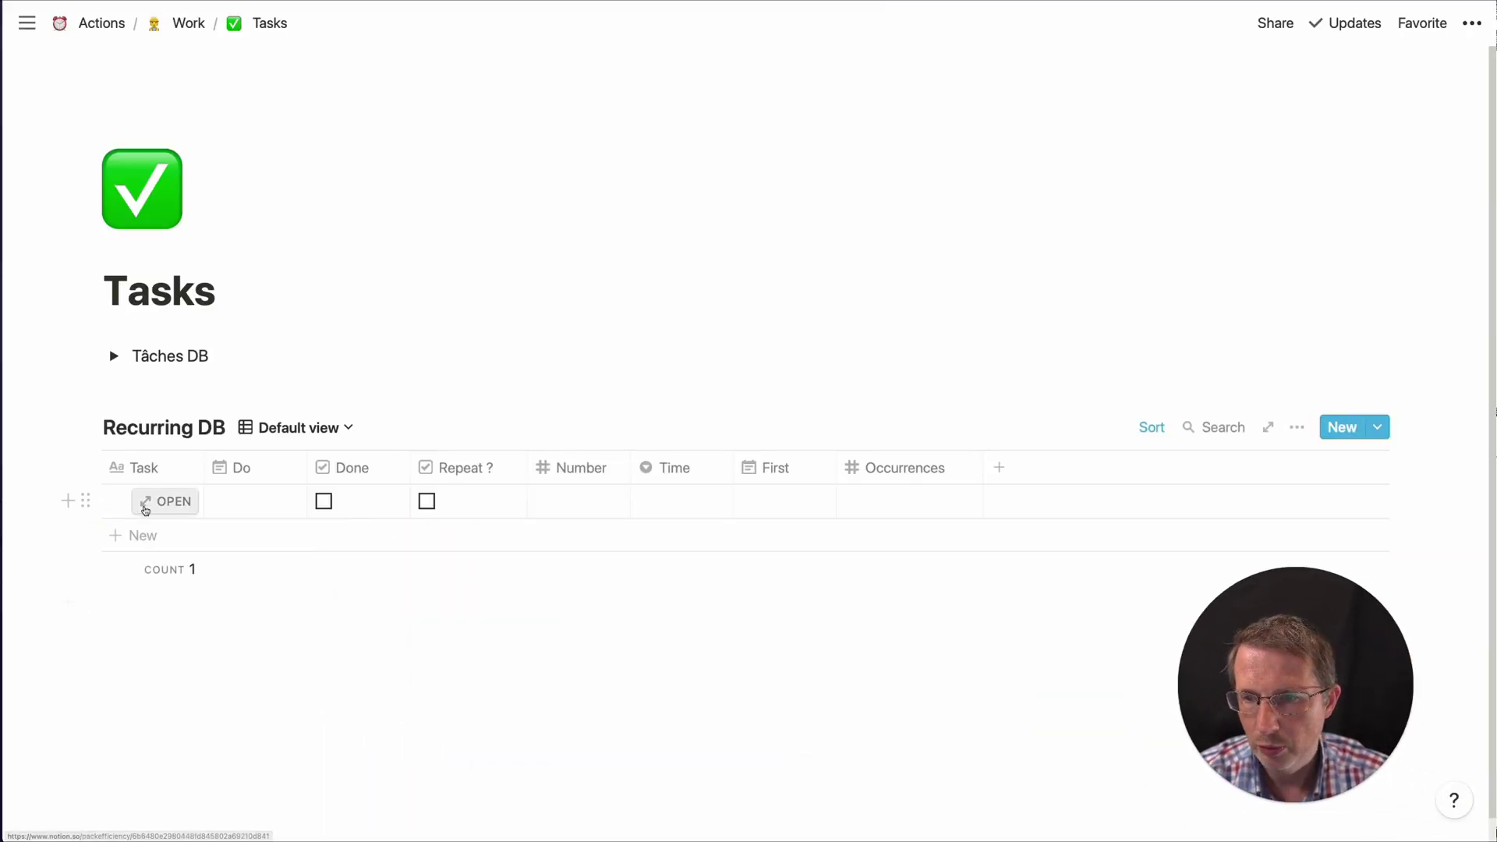
left_click(162, 500)
type("Paymebts")
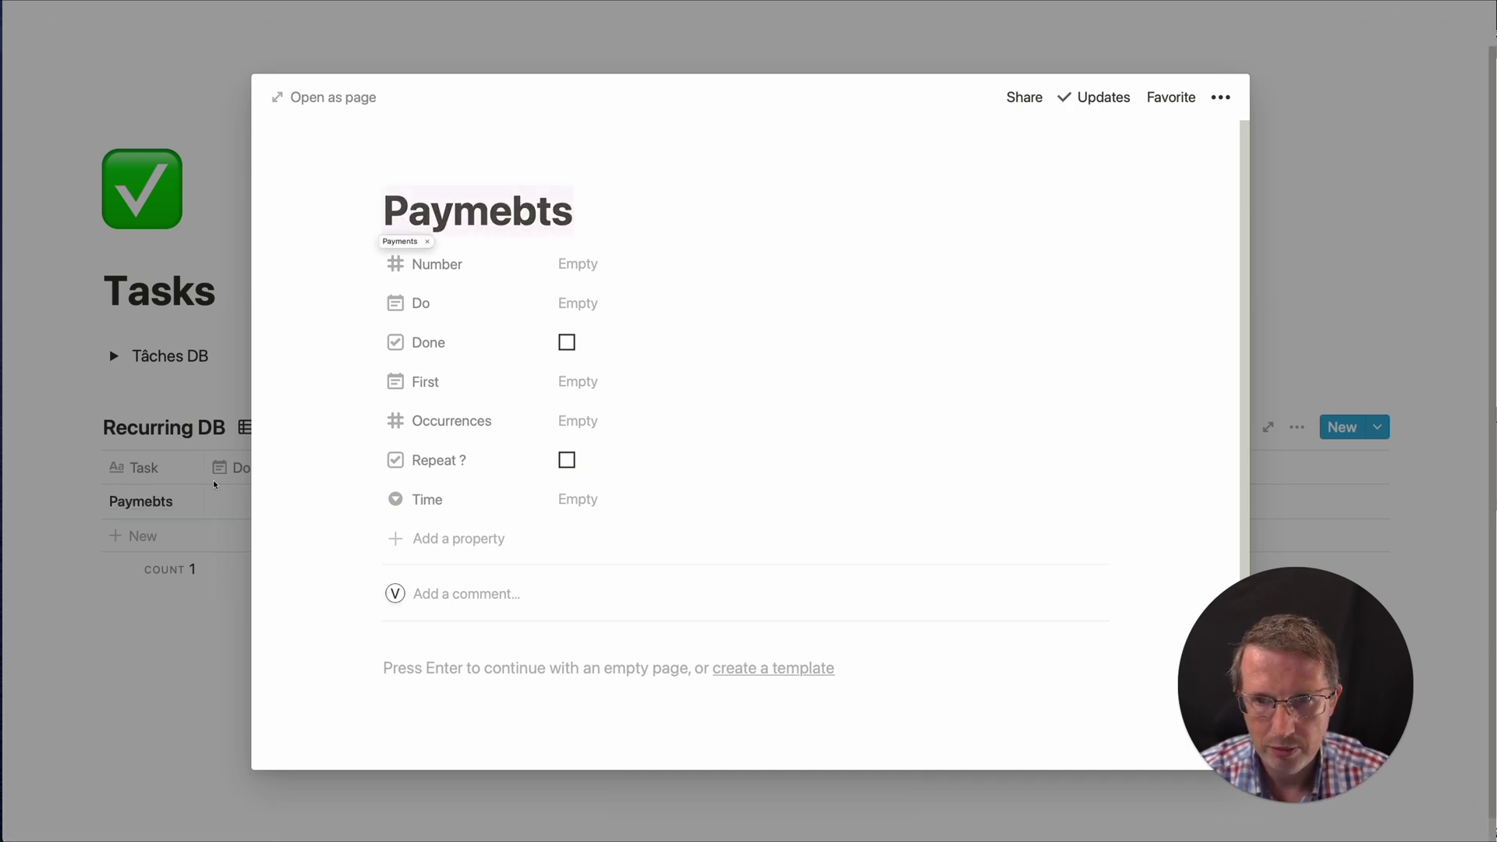
key("BackSpace")
key("BackSpace")
key("BackSpace")
type("nts")
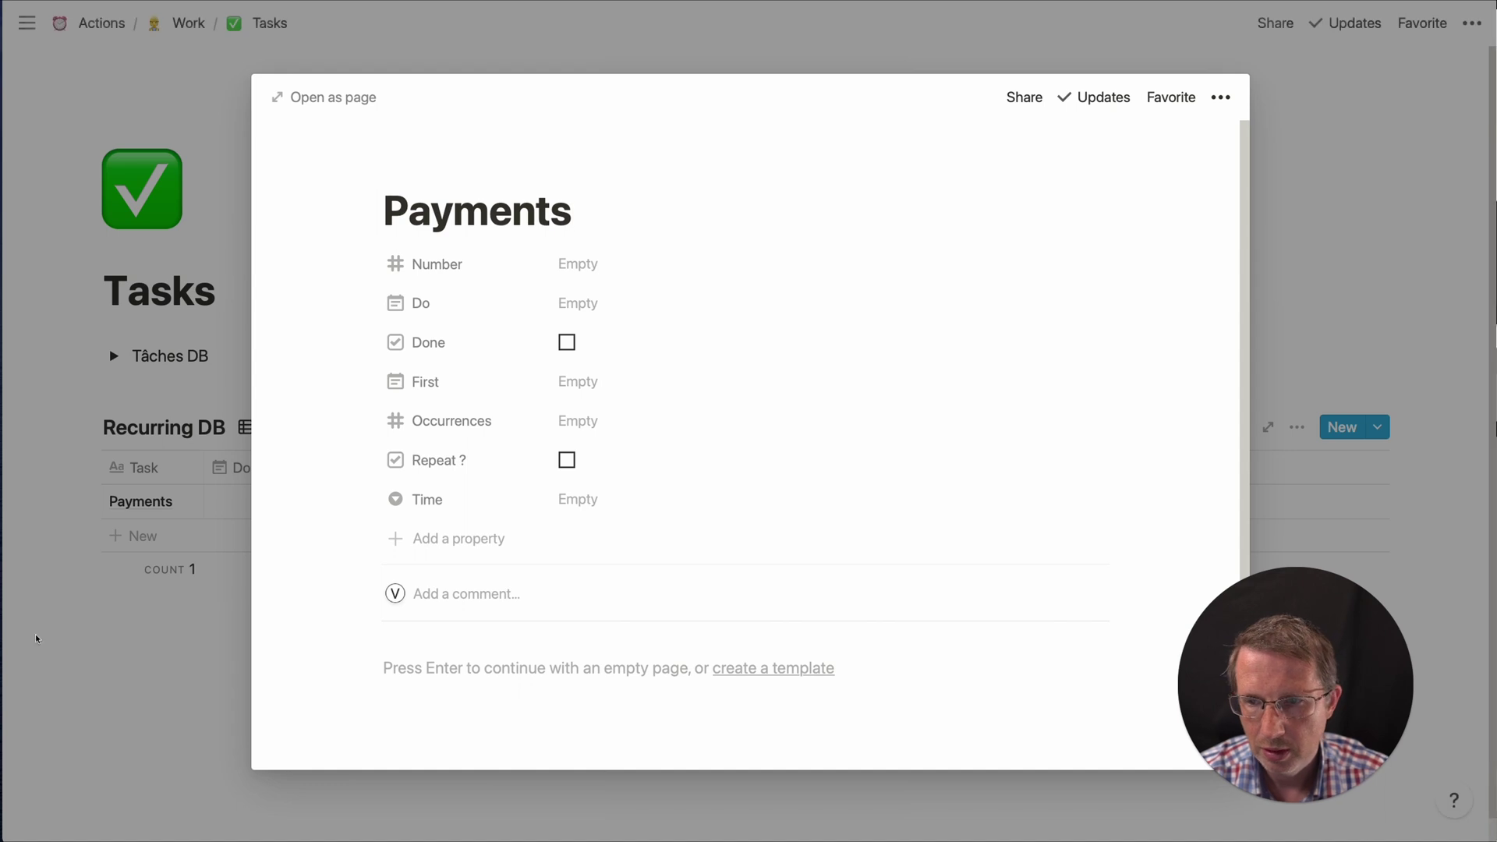
left_click(164, 679)
Step: Set the Payments Do date to May 31, 2021 and delete the extra blank row
left_click(250, 531)
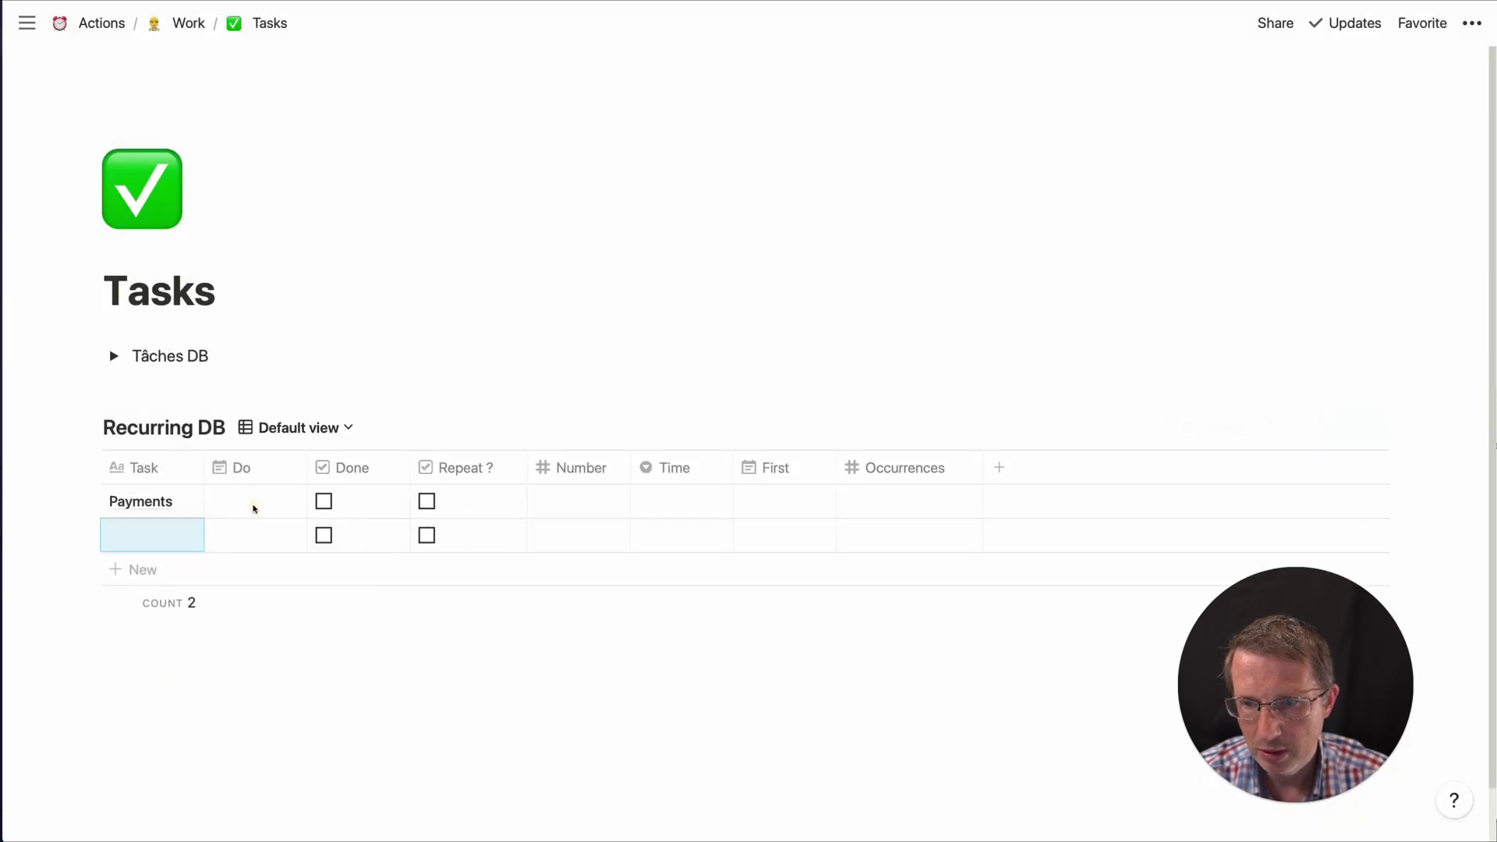
left_click(254, 509)
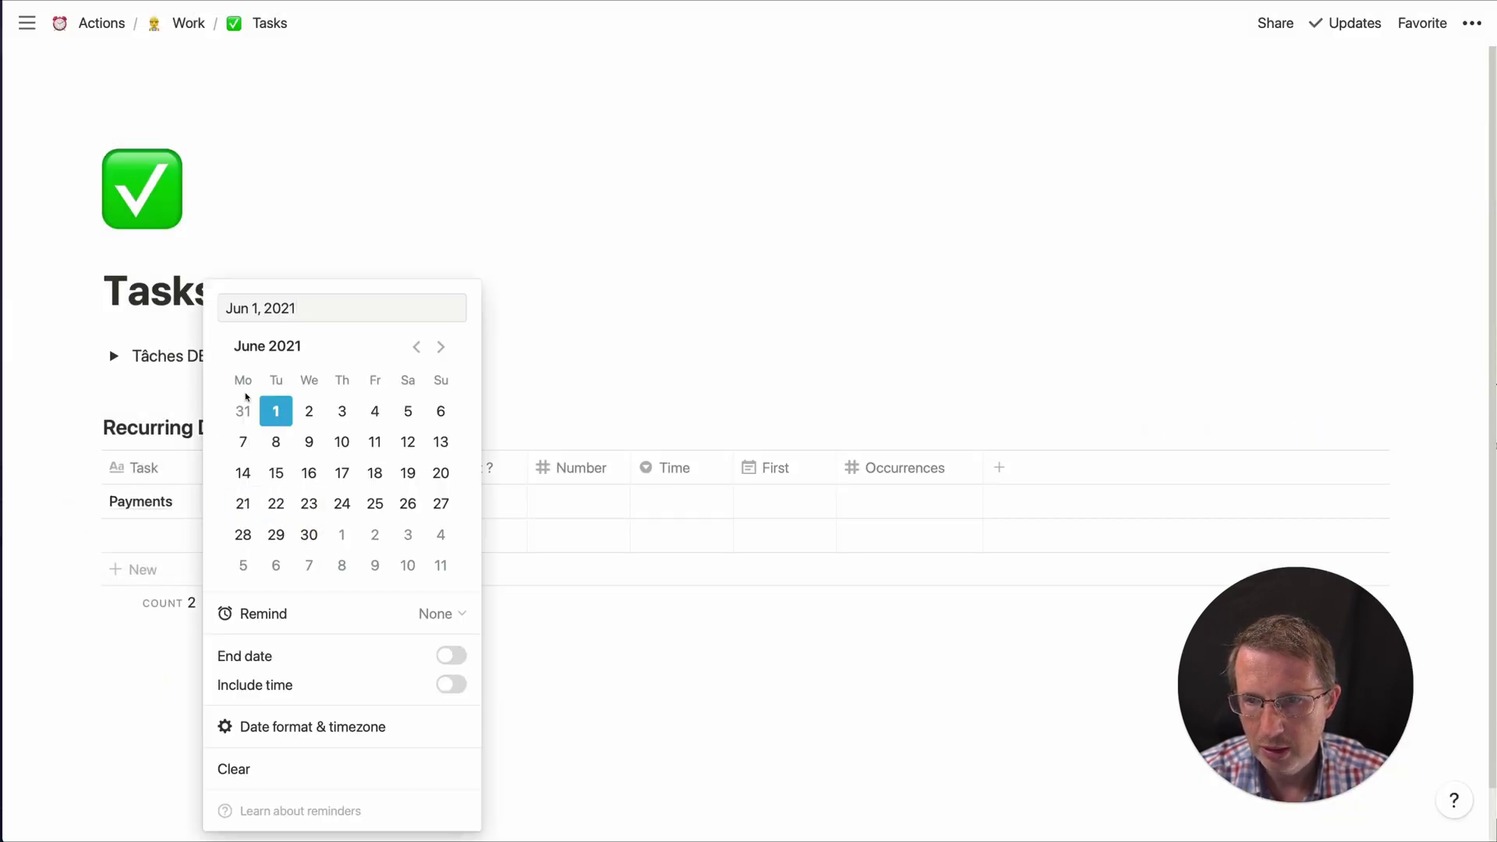
left_click(244, 408)
left_click(90, 621)
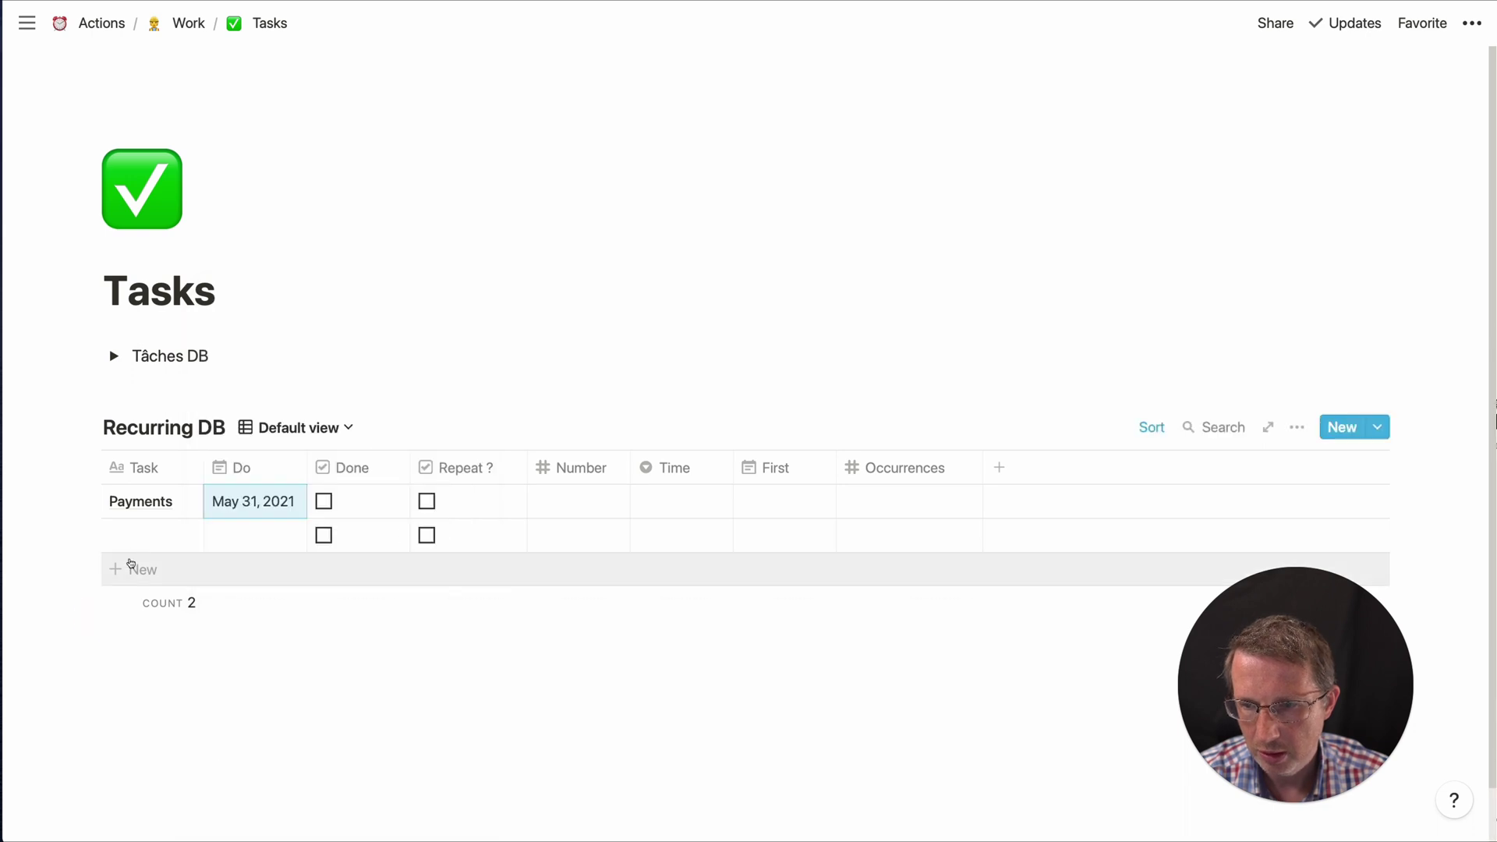
left_click(88, 535)
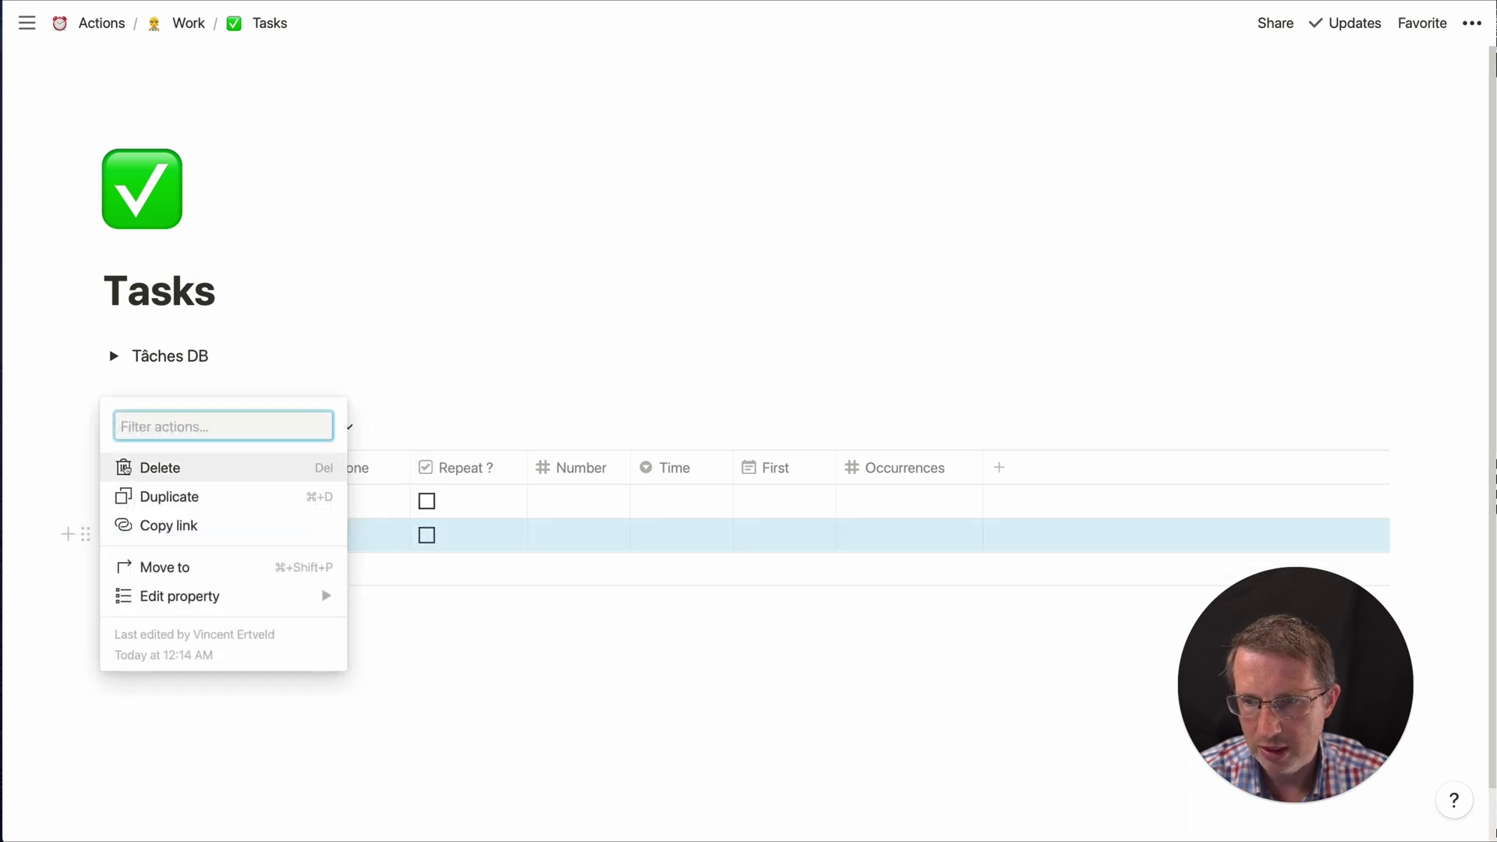
left_click(160, 467)
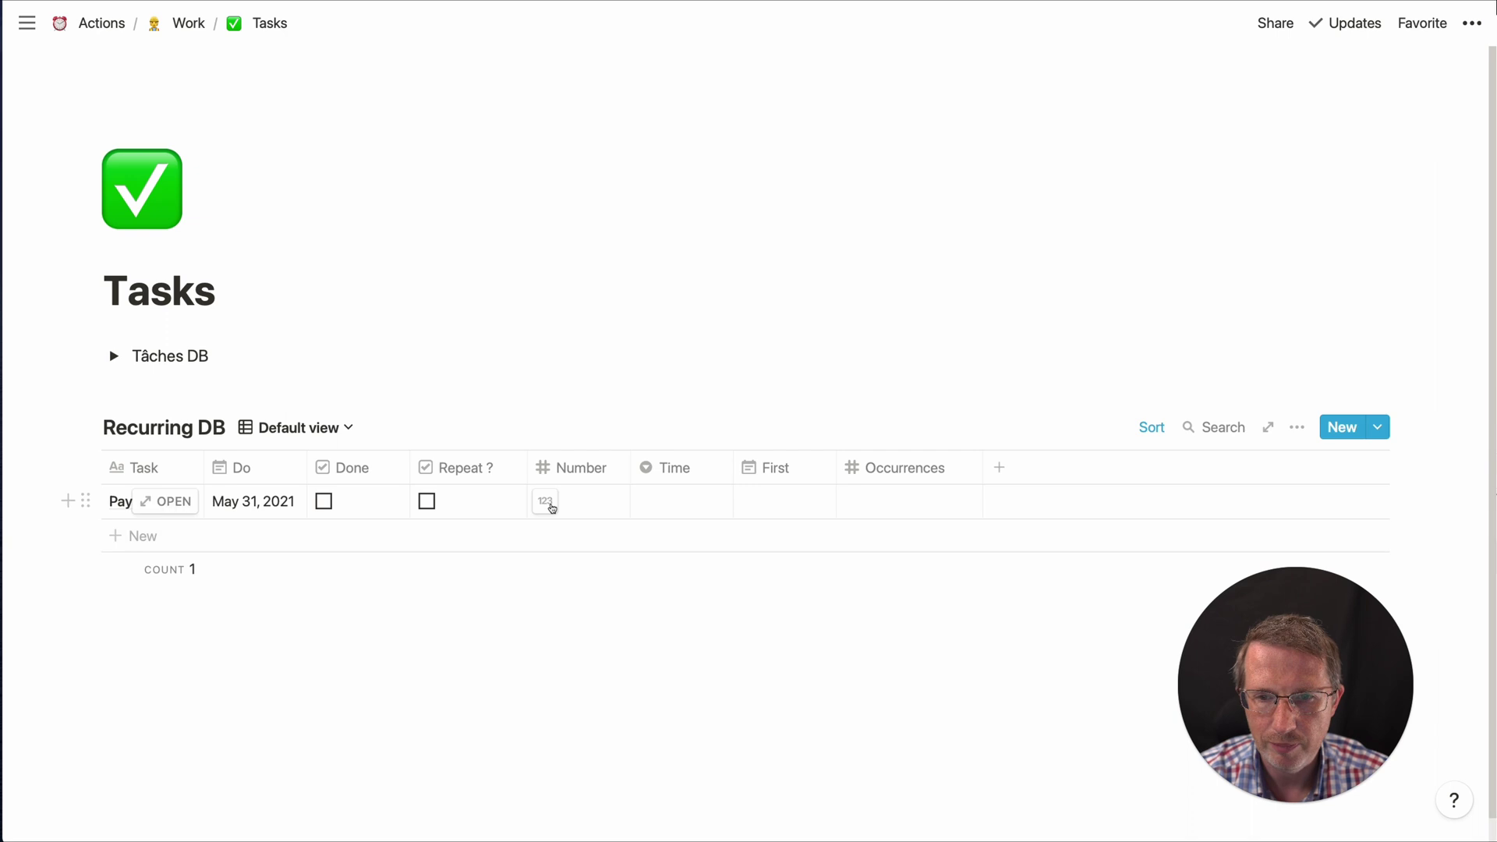
Step: Give the Payments row Number 14 and Time set to days
left_click(580, 507)
type("1")
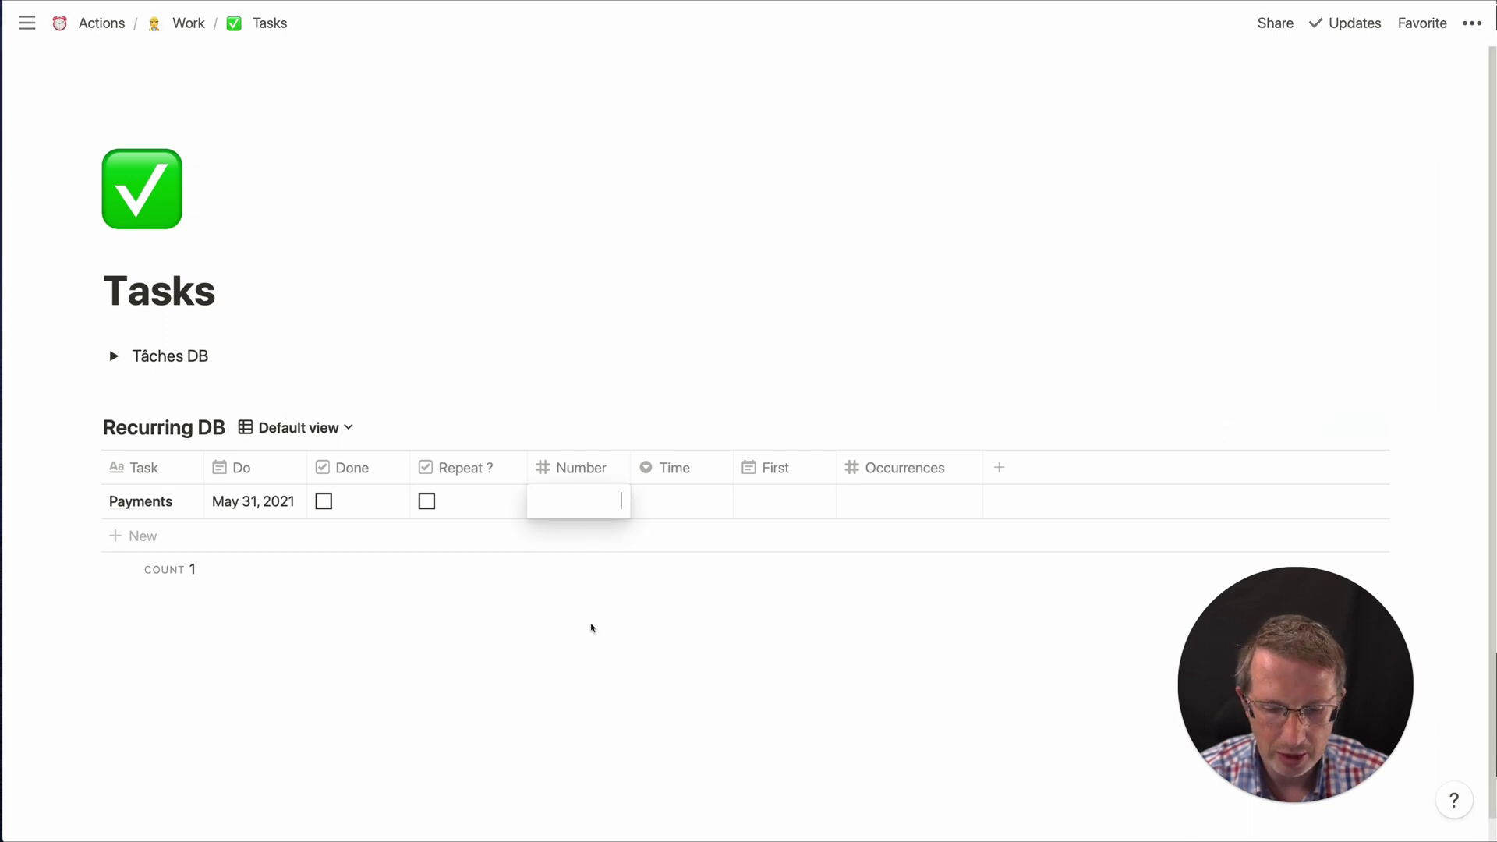
type("4")
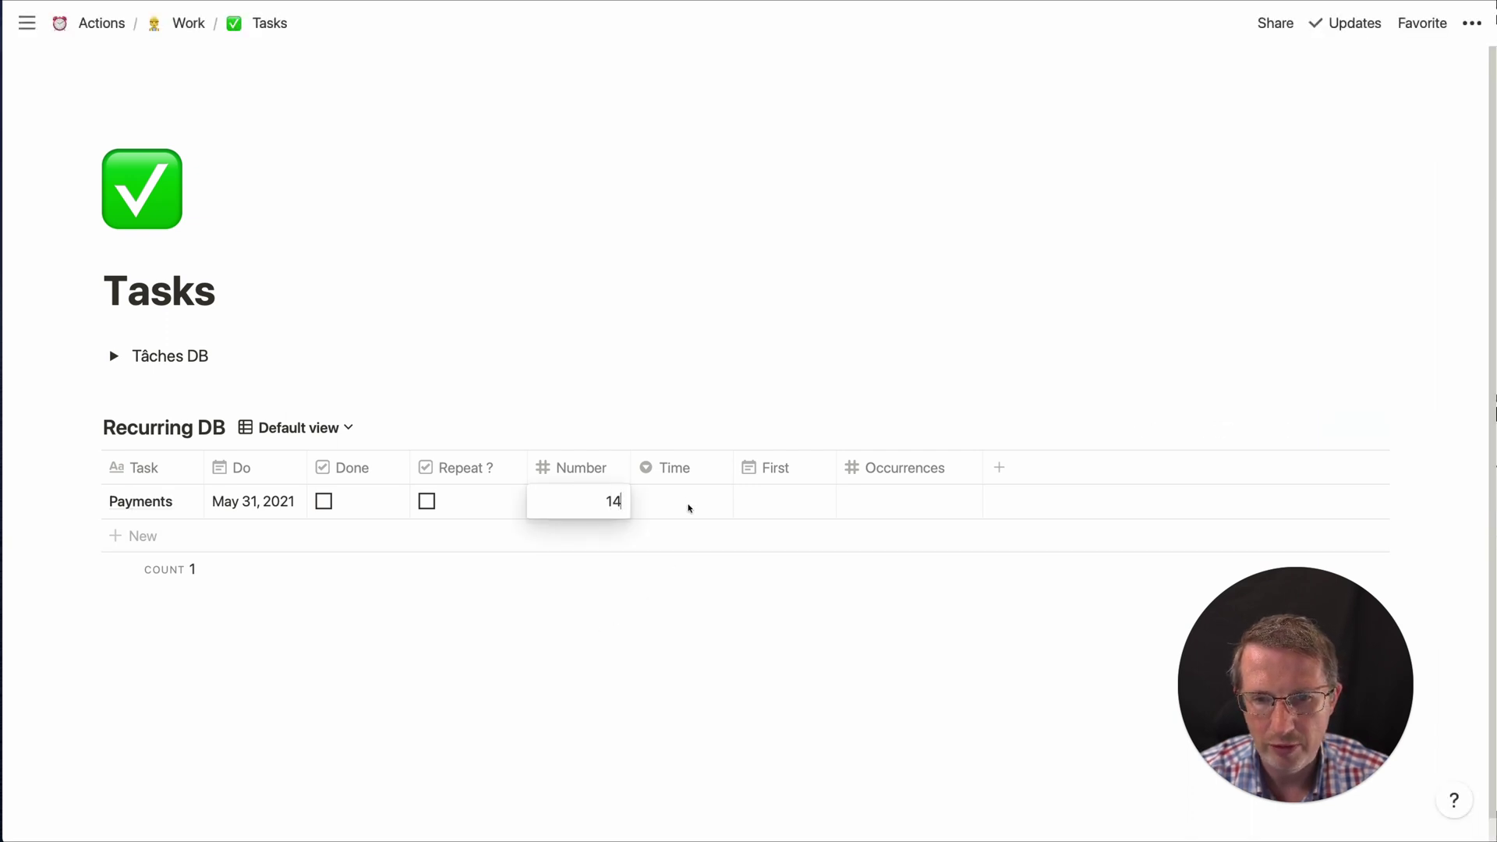
left_click(690, 506)
left_click(710, 503)
left_click(688, 569)
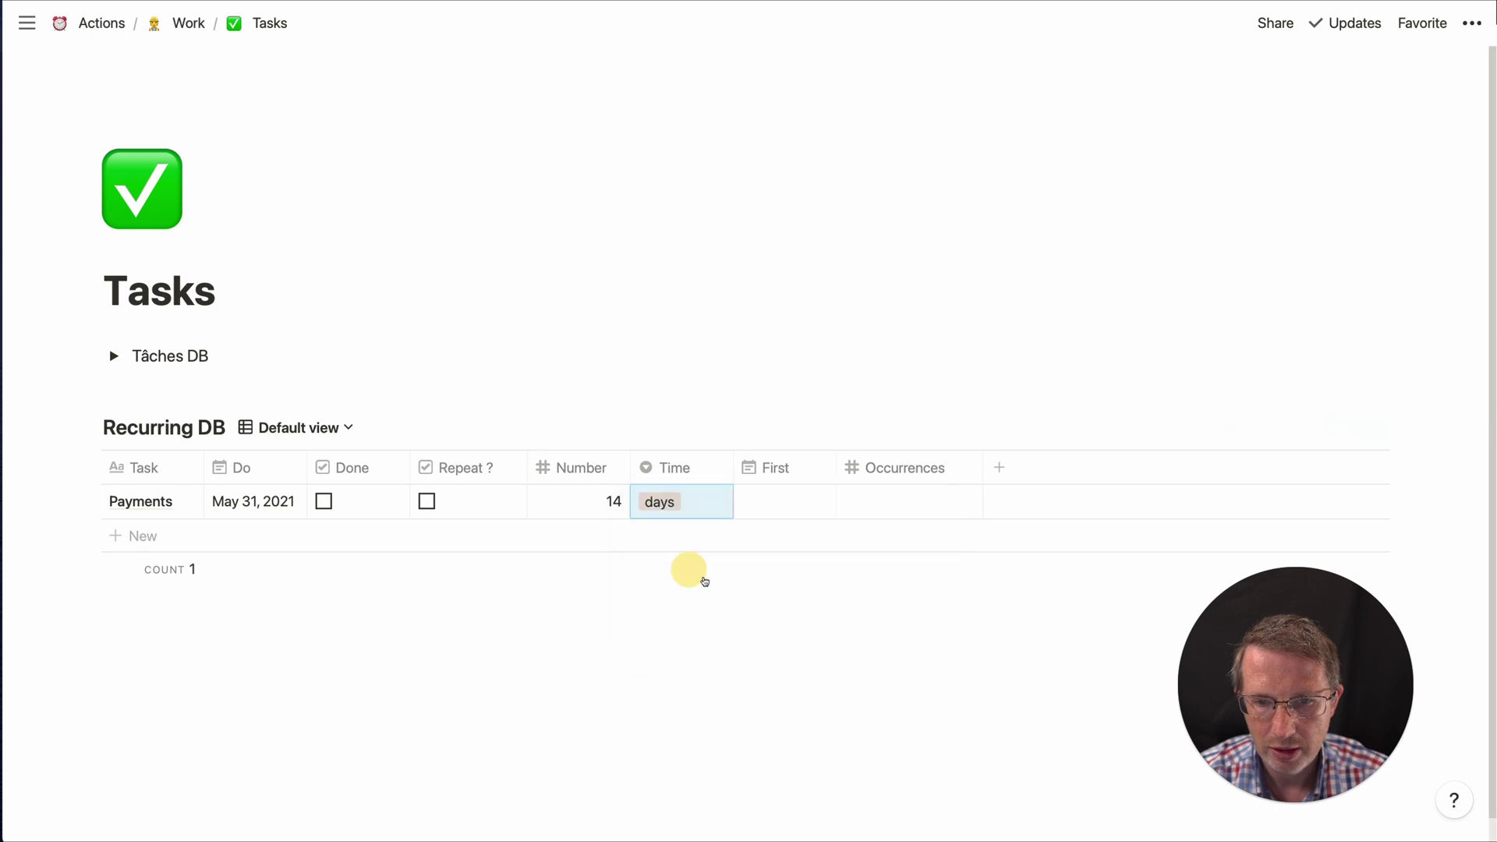
Step: Set the Payments First date to May 31, 2021 and Occurrences to 4
left_click(782, 507)
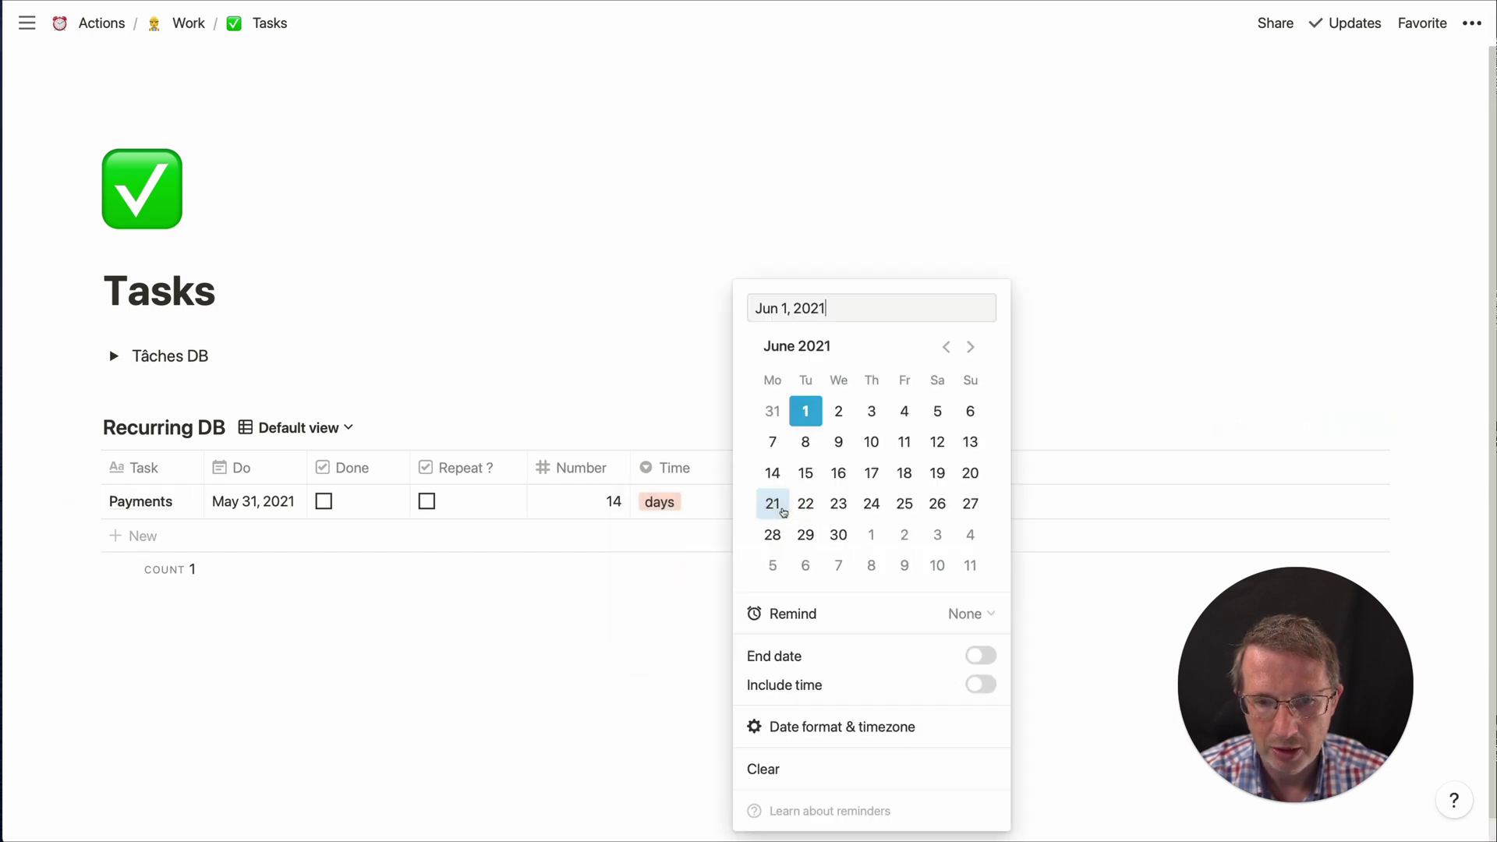
left_click(774, 411)
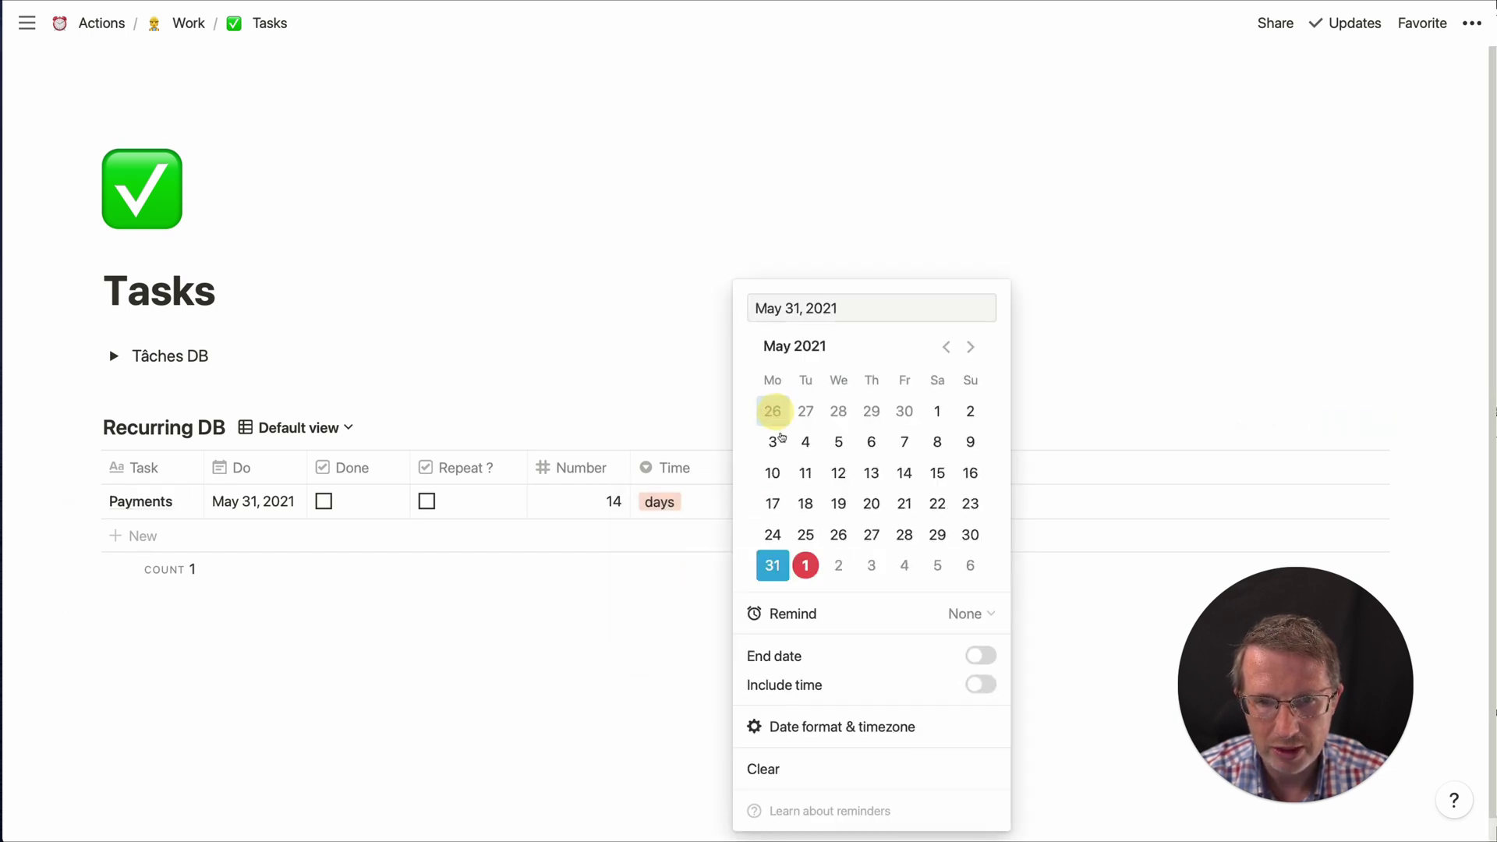
left_click(732, 676)
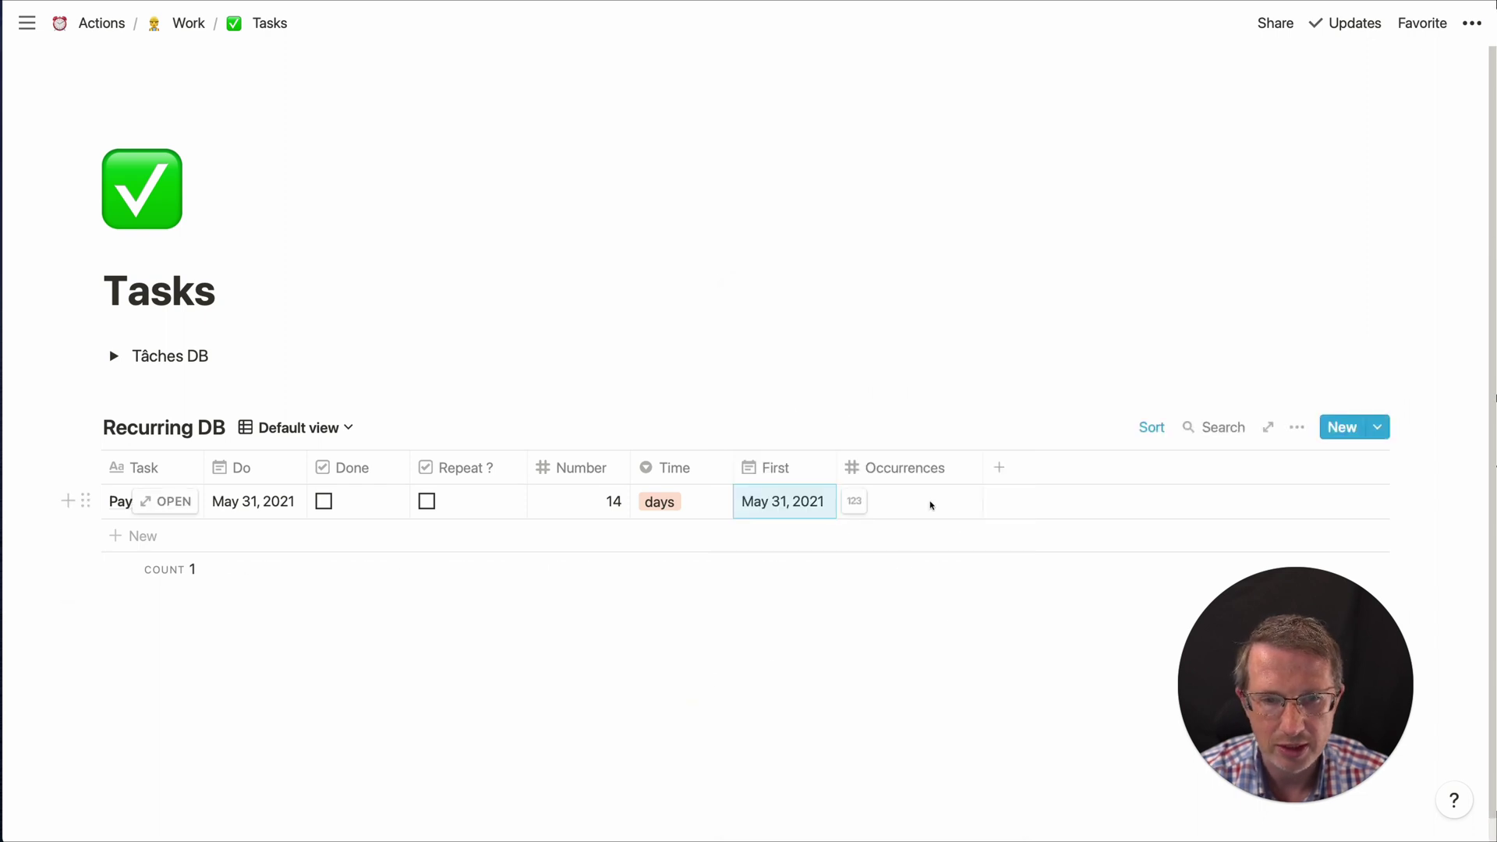
left_click(932, 504)
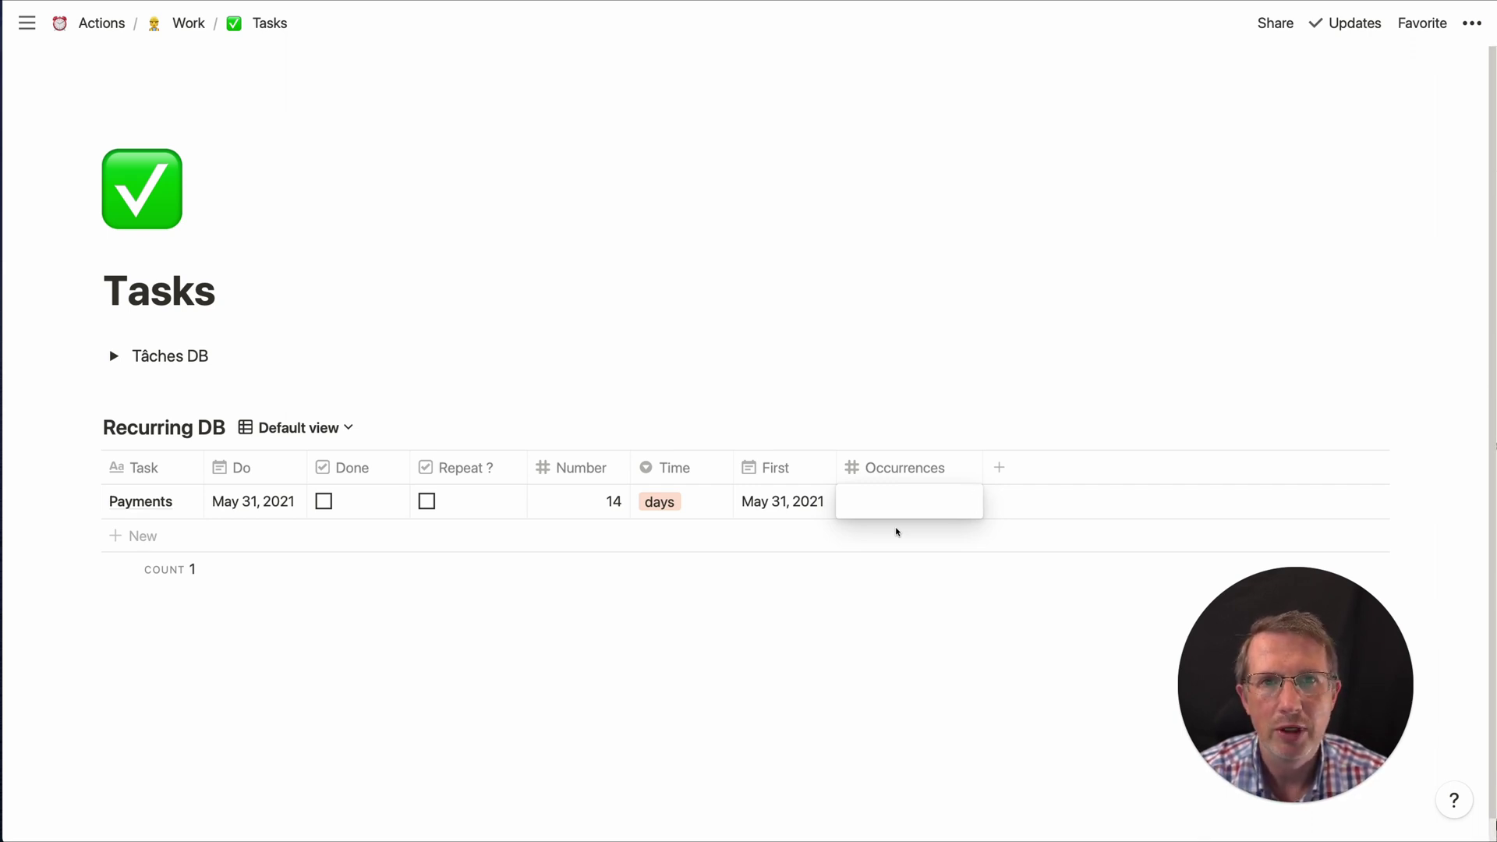
type("4")
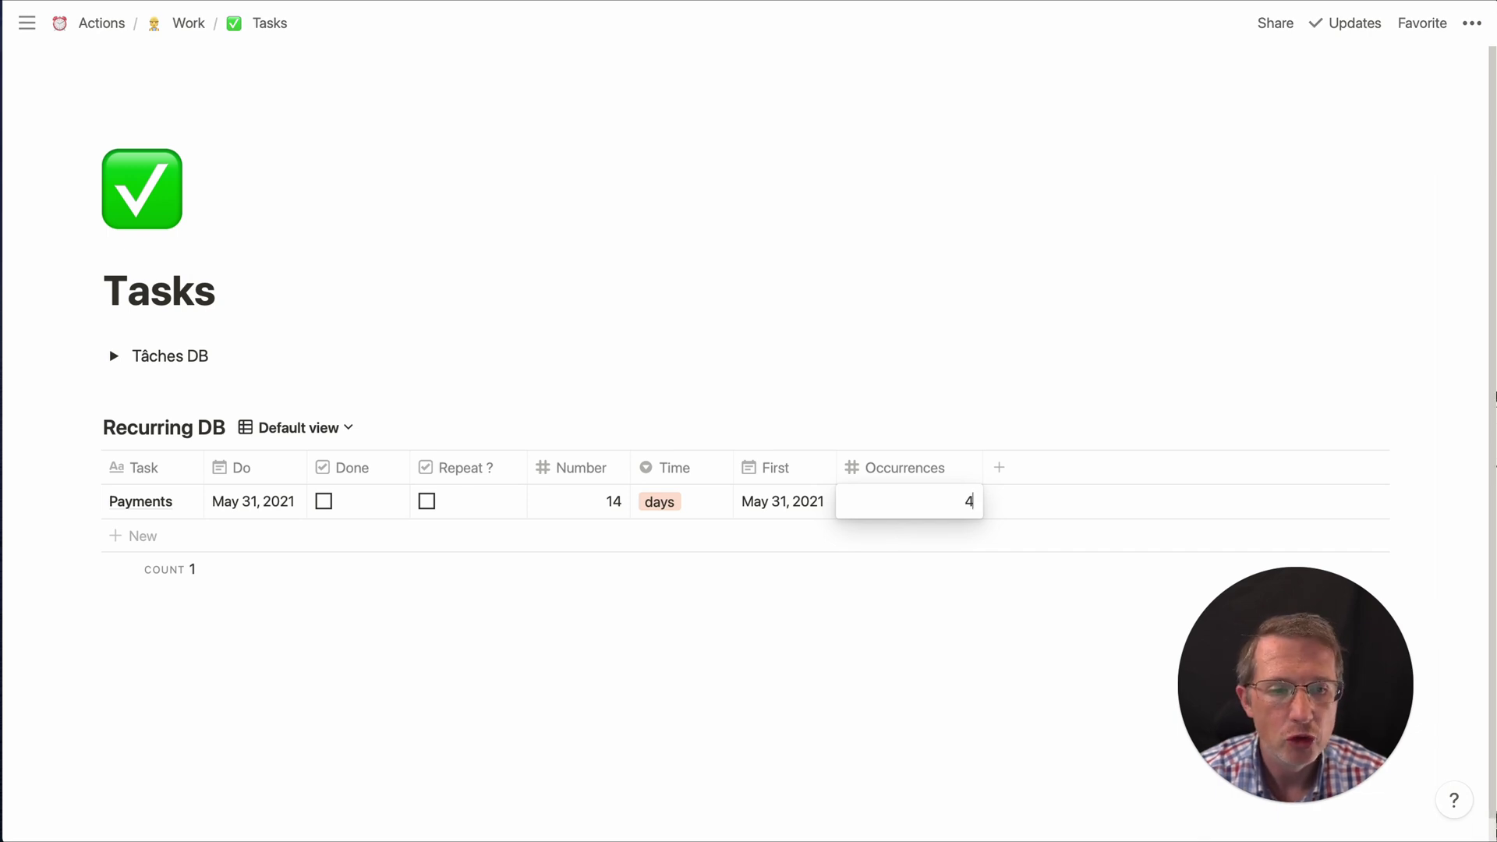
left_click(882, 406)
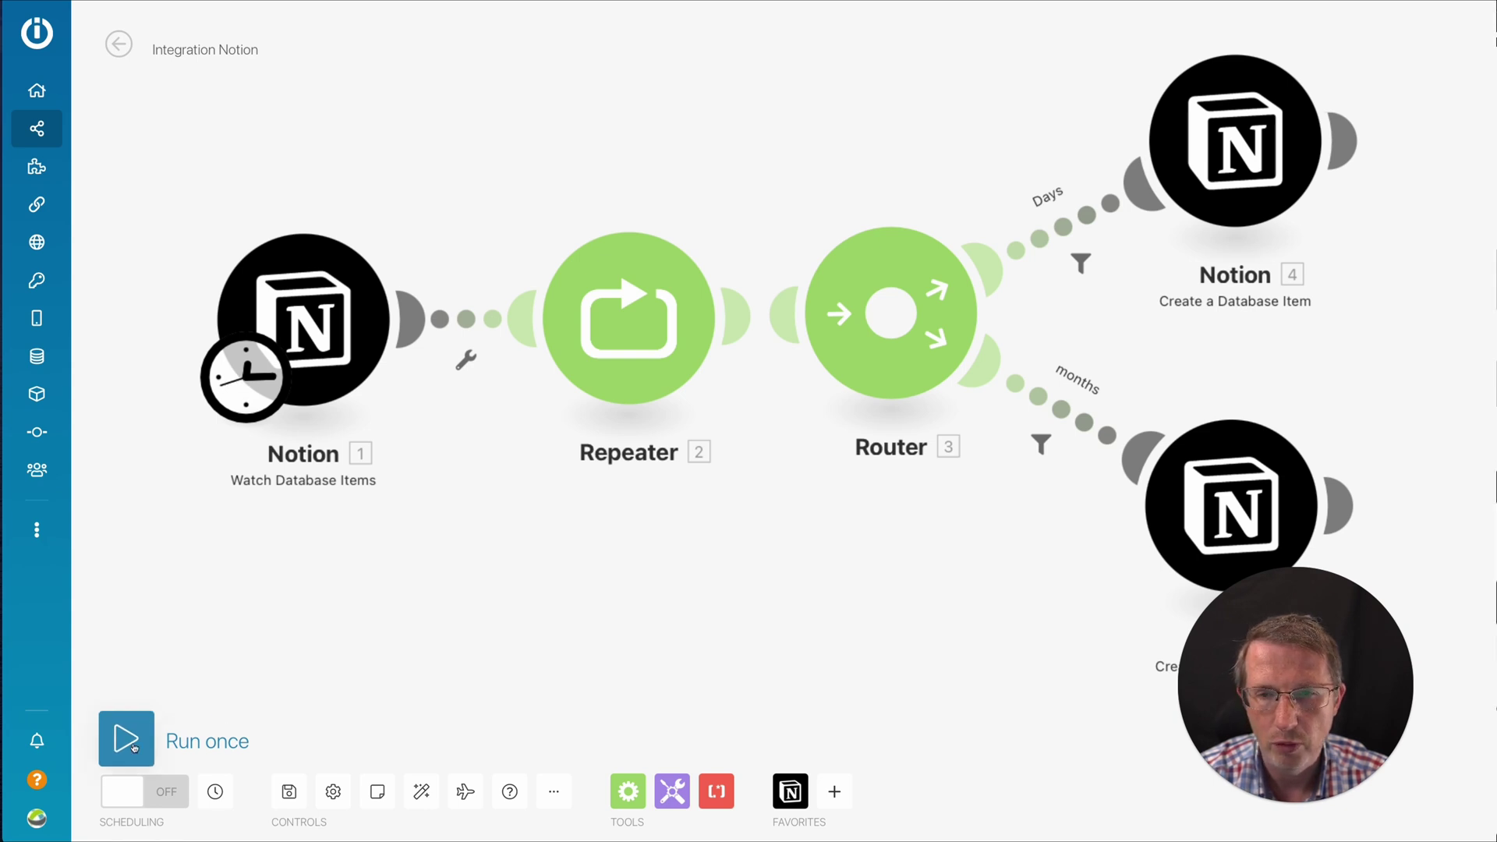
Step: Run the scenario once, then inspect the Repeater's four bundles and the Days filter results
left_click(134, 747)
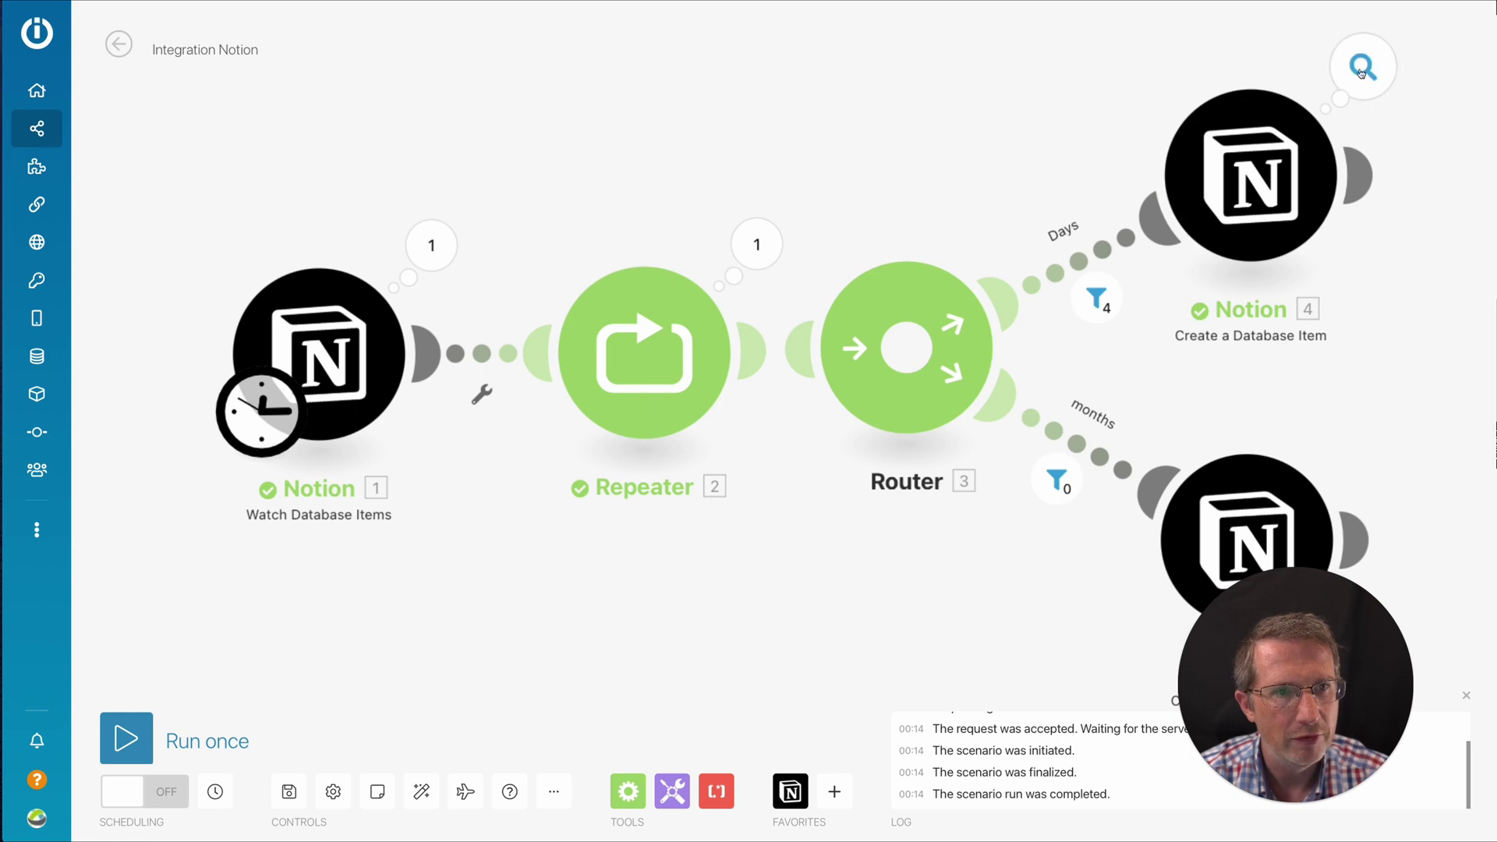
left_click(755, 244)
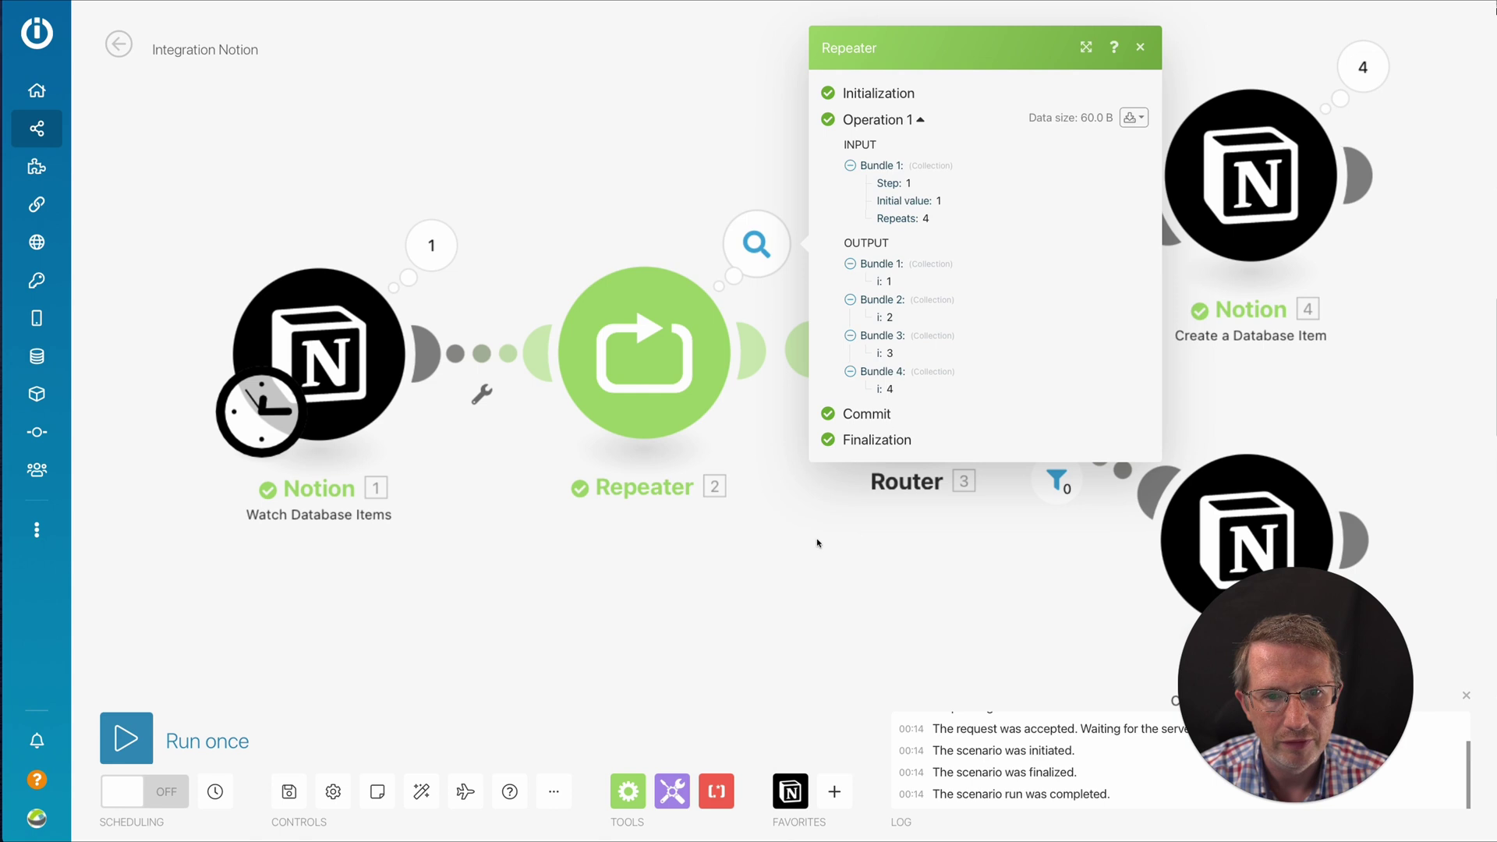
left_click(813, 583)
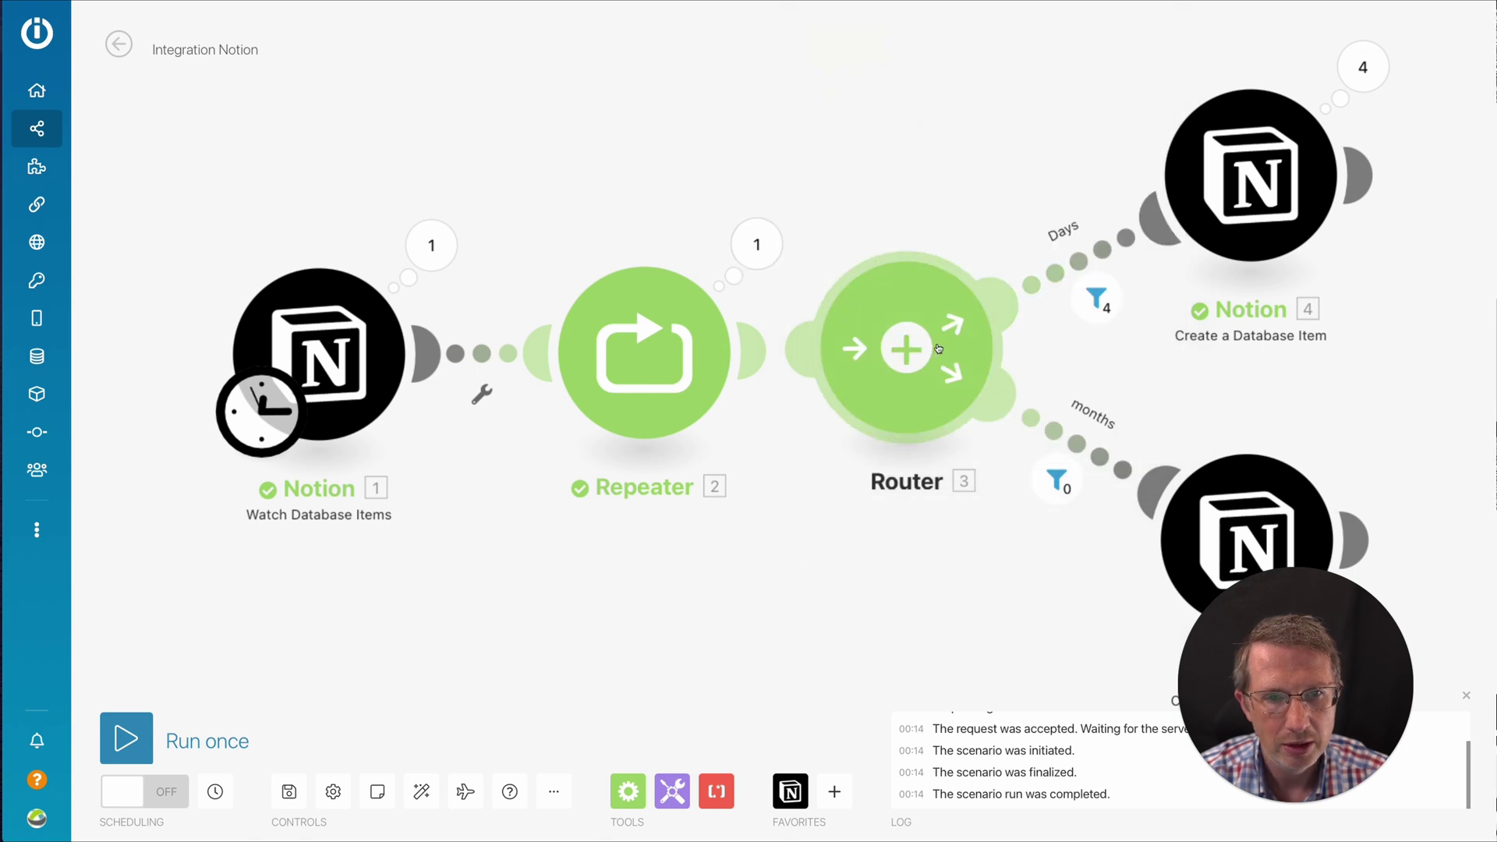
left_click(1095, 297)
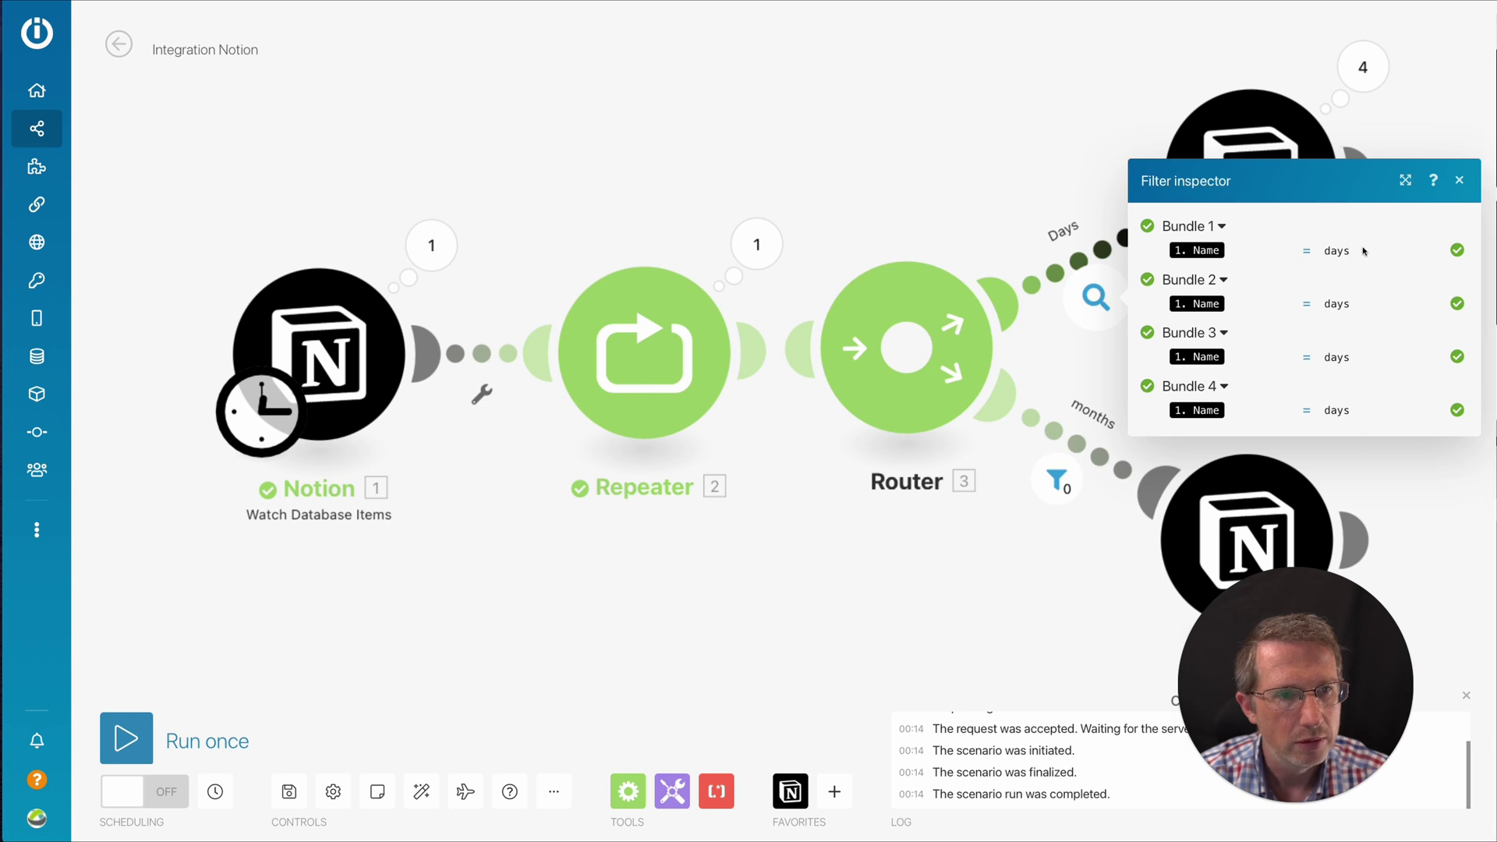
Step: Open Notion module 4's run results and expand Operation 1's output bundle
left_click(1115, 115)
left_click(1363, 67)
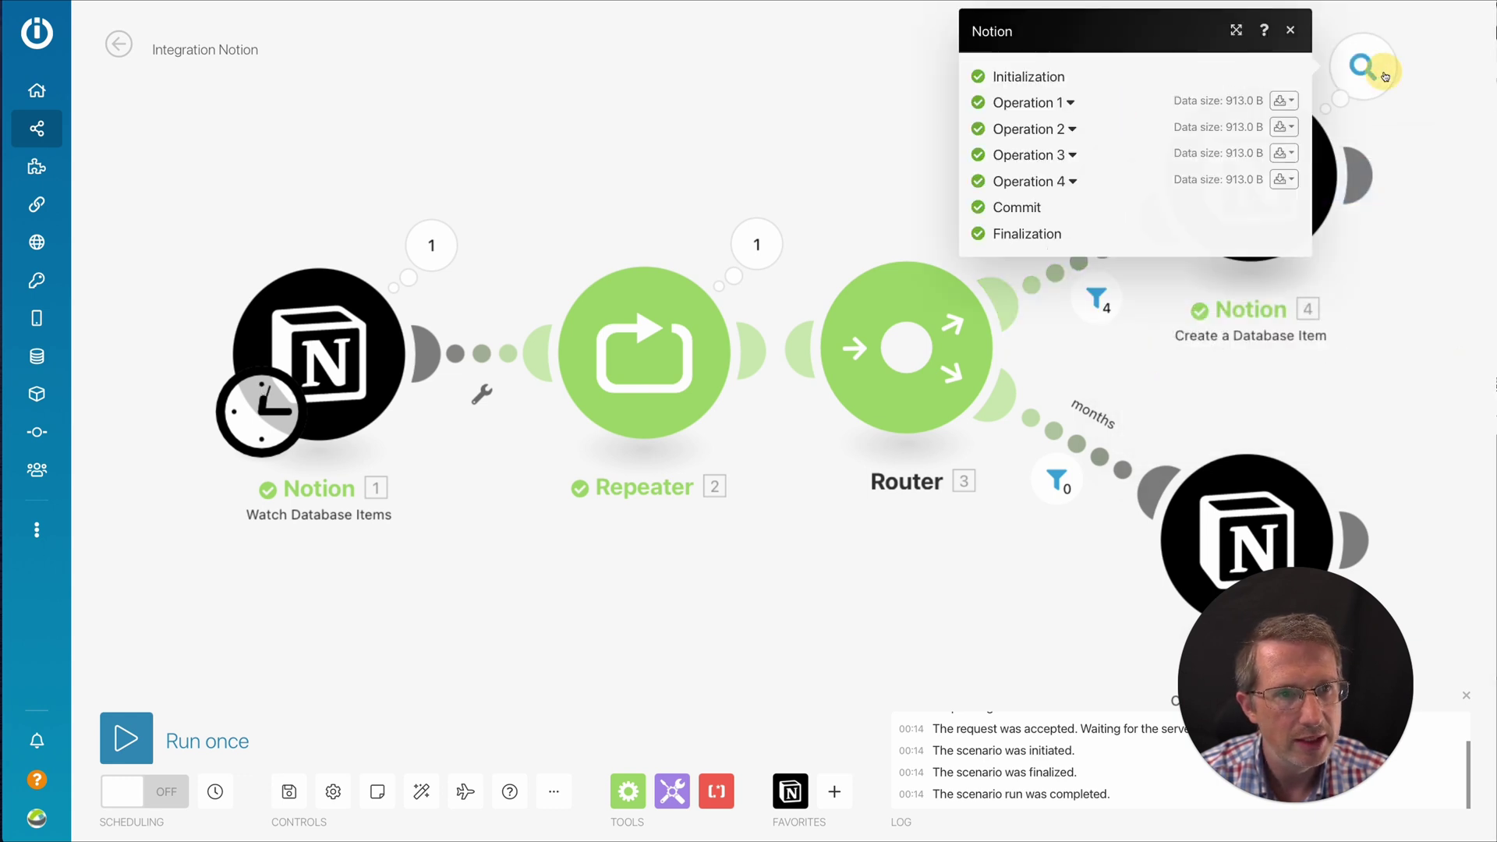
left_click(1067, 104)
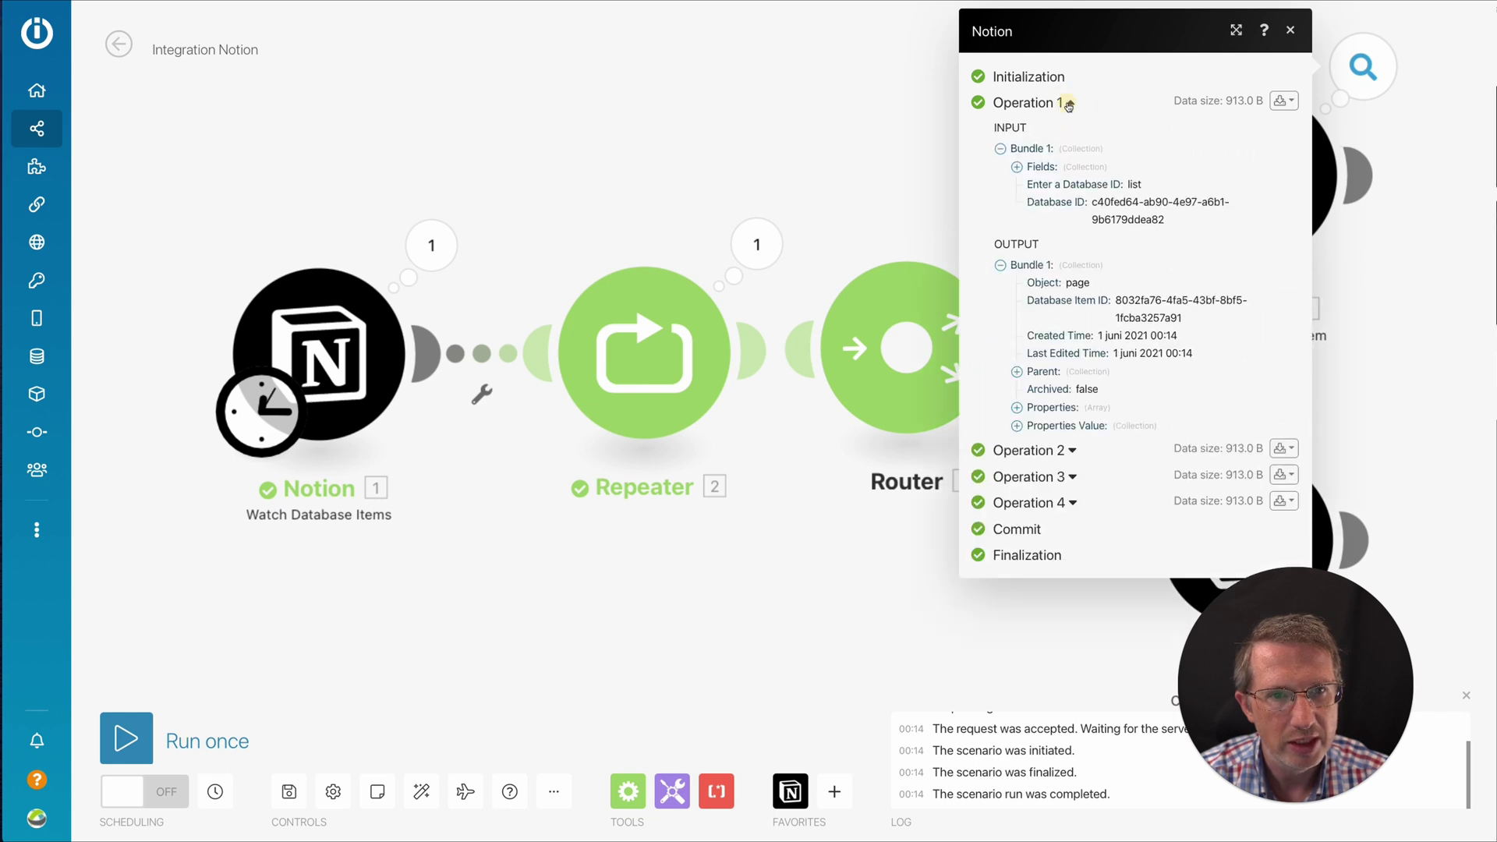
left_click(1001, 265)
left_click(1000, 266)
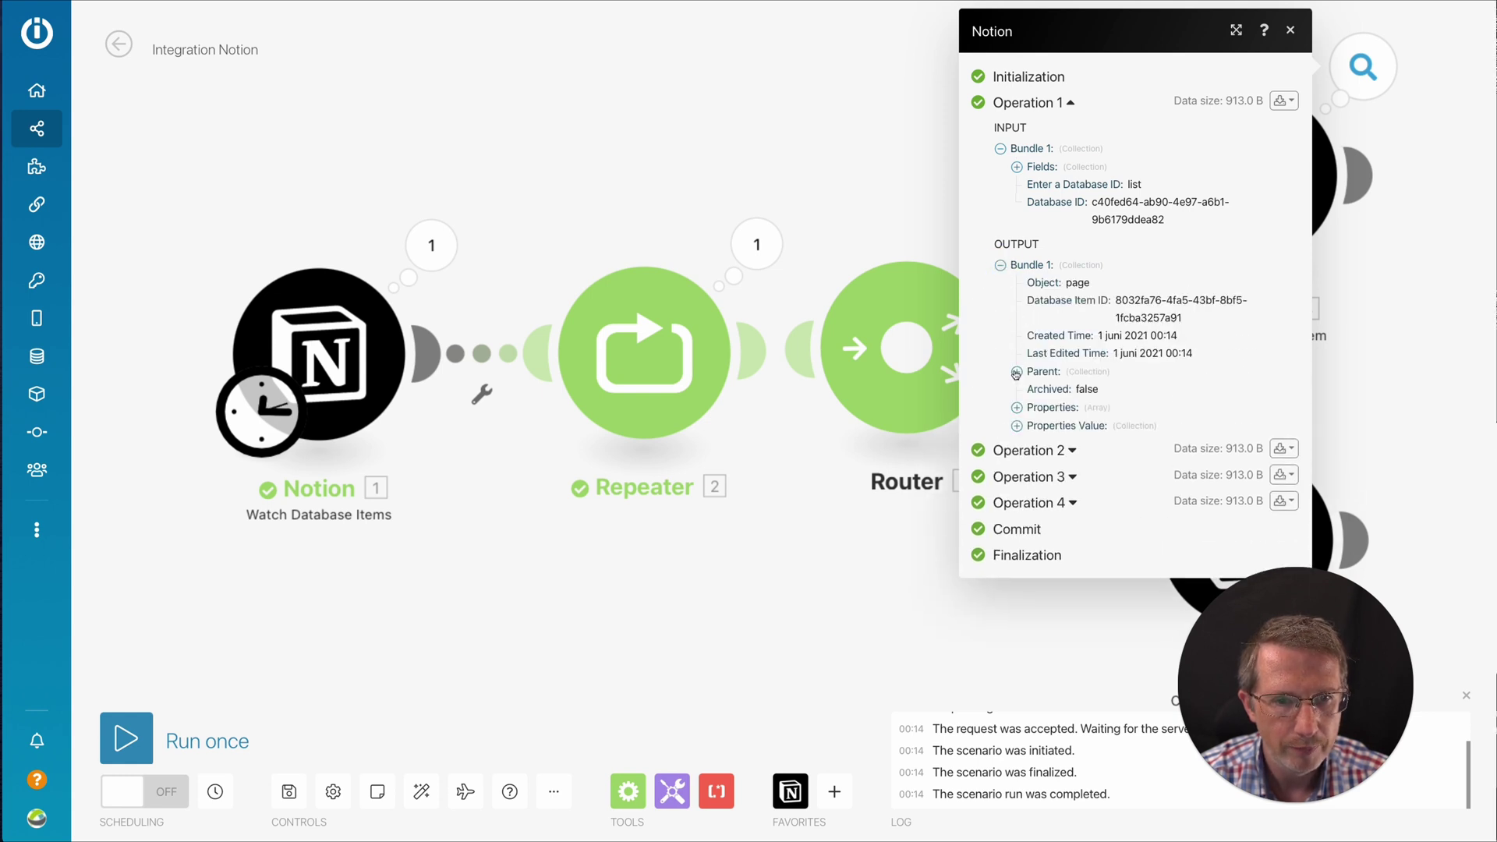
Step: Expand Properties Value to confirm Do 2021-06-14 and task title Payments-1, then close
left_click(1018, 407)
left_click(1018, 407)
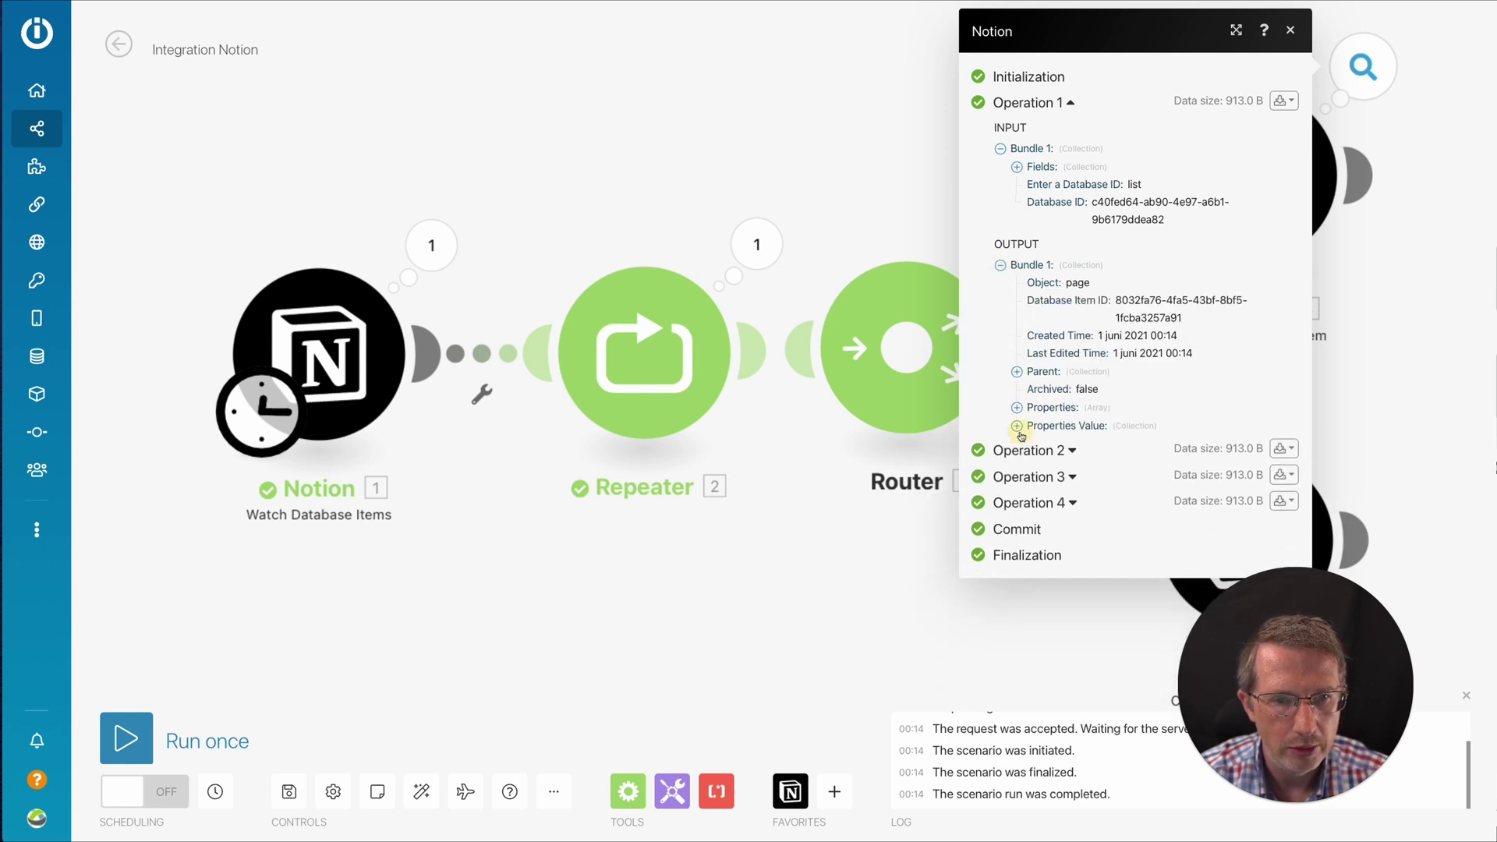
left_click(1017, 426)
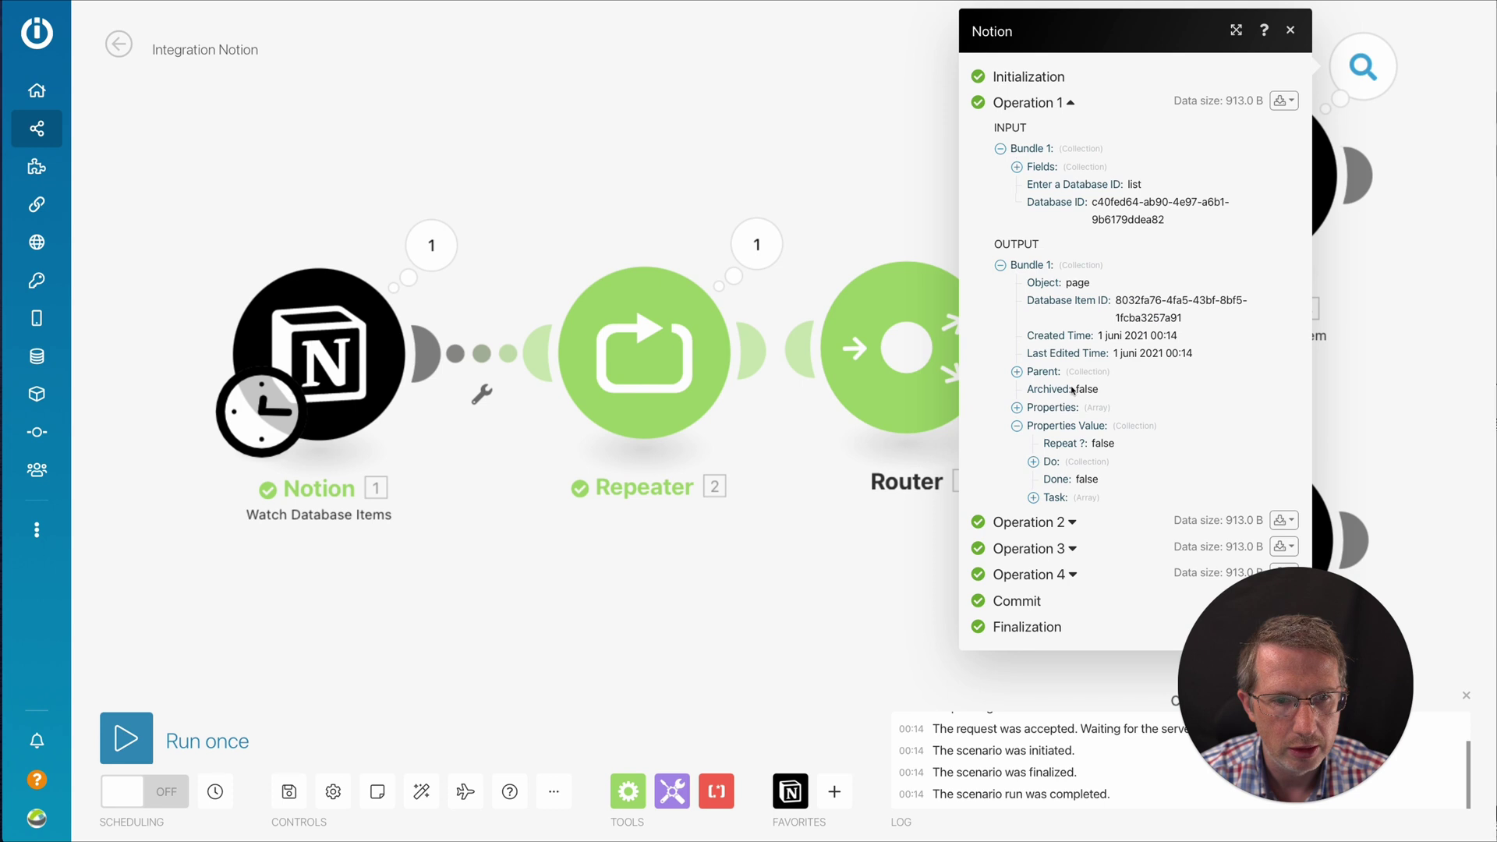
left_click(1034, 462)
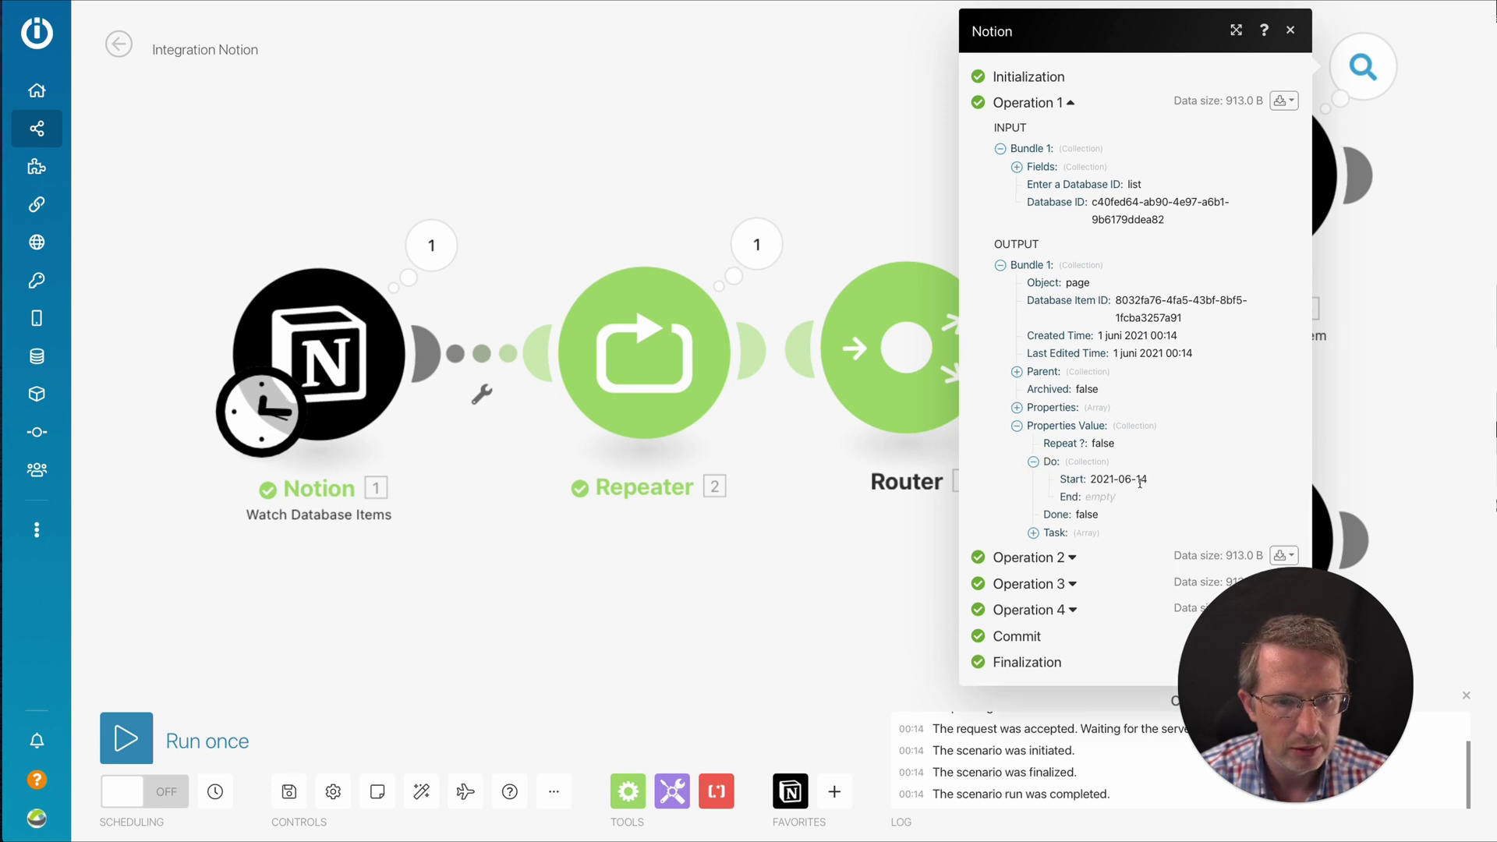
left_click(1034, 533)
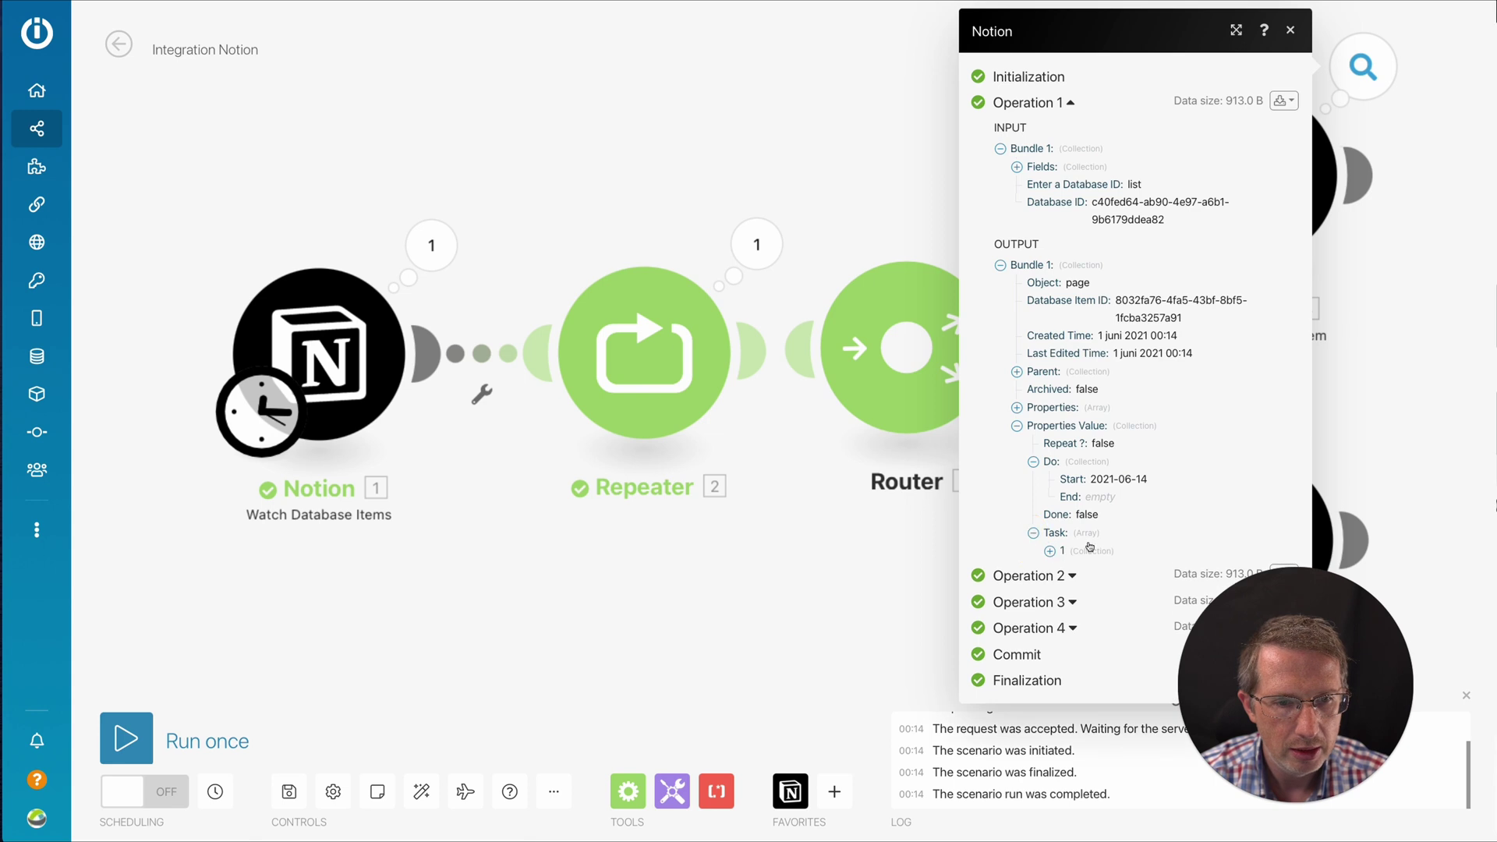
left_click(1051, 552)
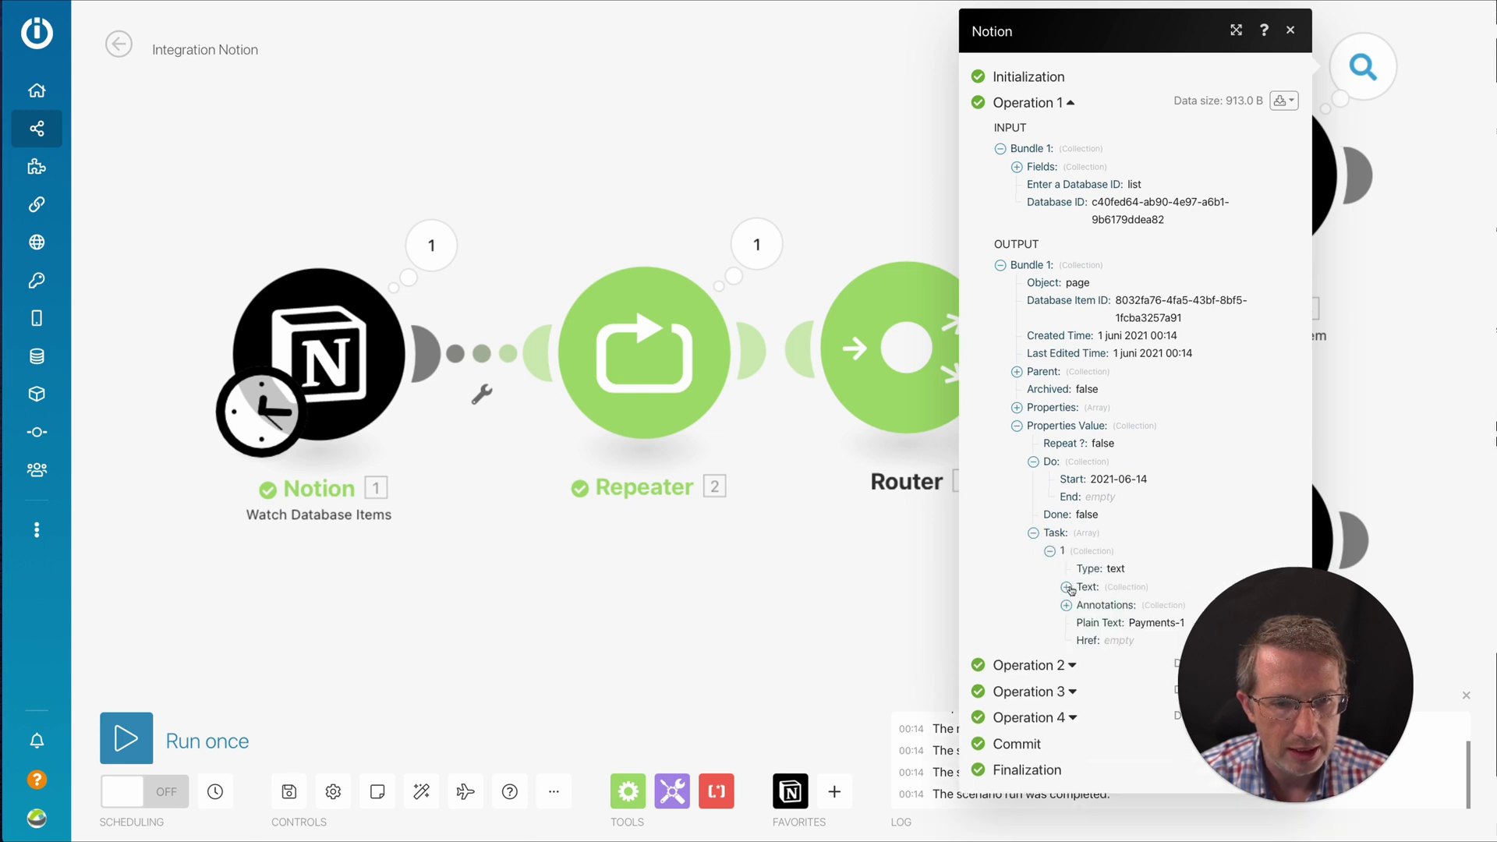
left_click(1067, 587)
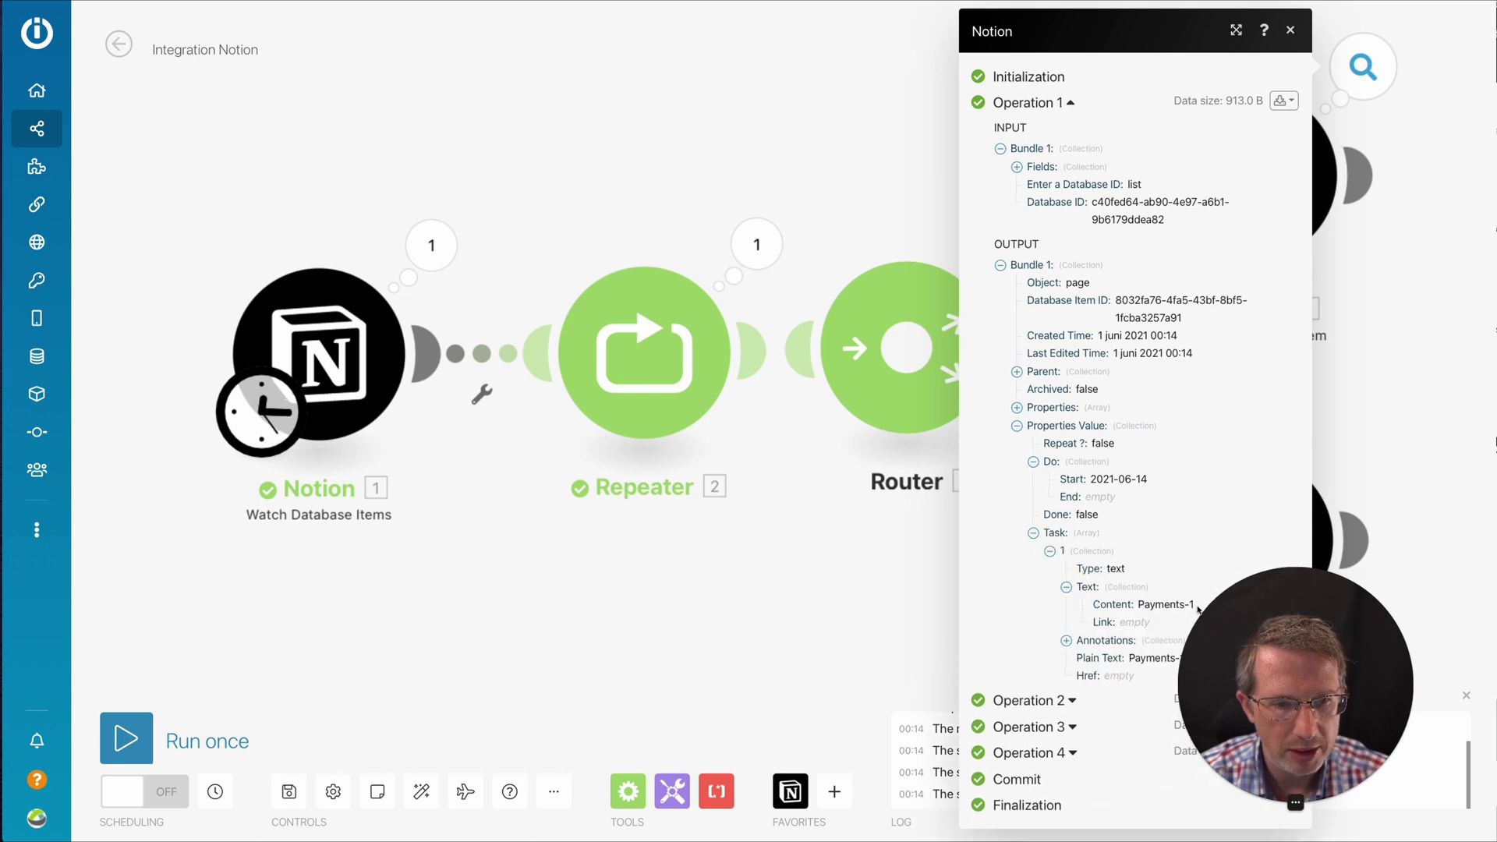
left_click(1293, 30)
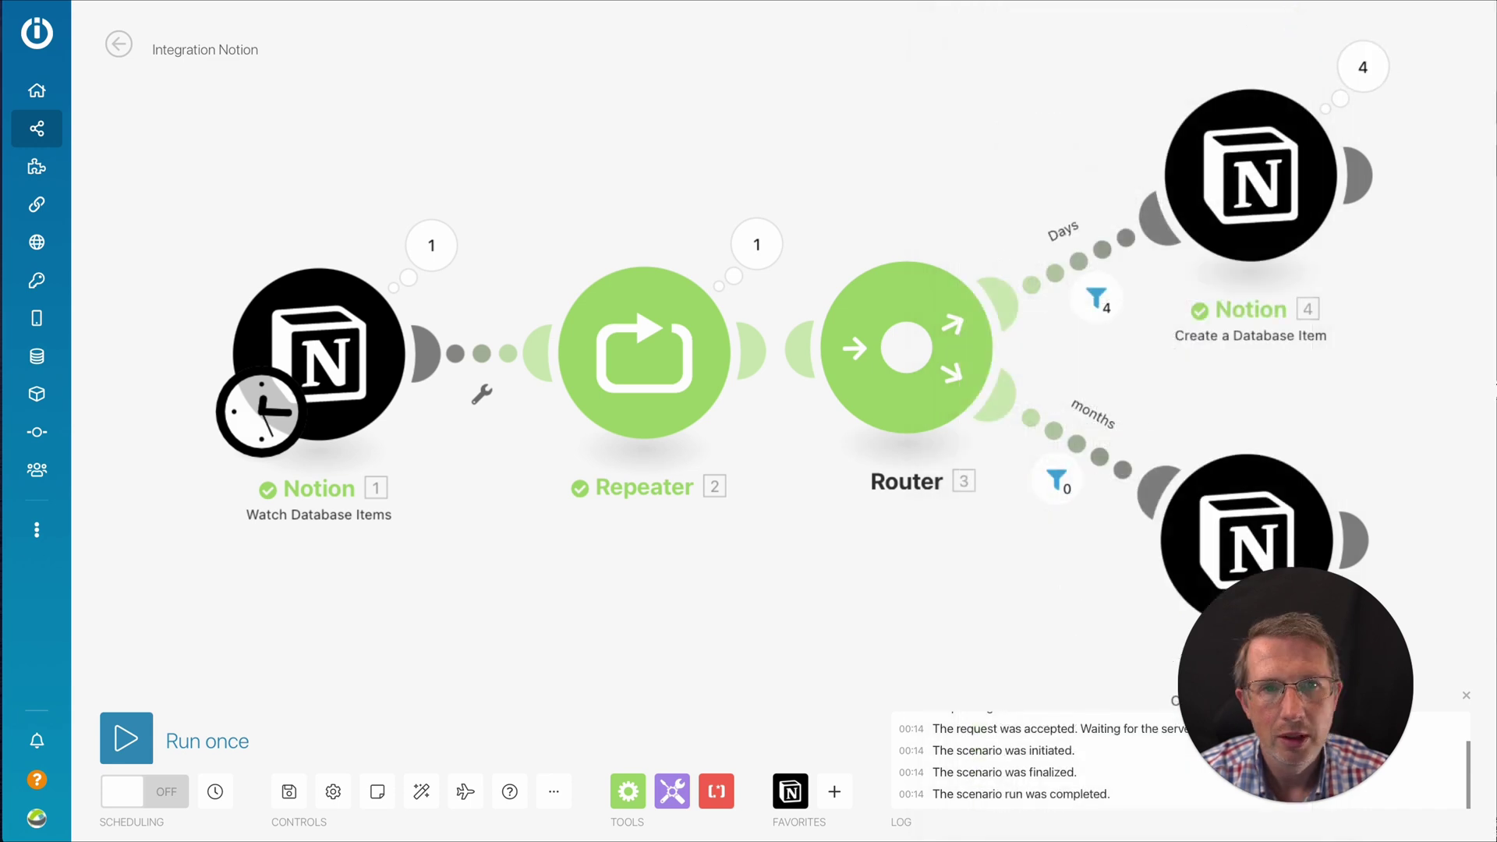
Step: Select all five Payments rows in Notion's Recurring DB and delete them
key("ctrl+Tab")
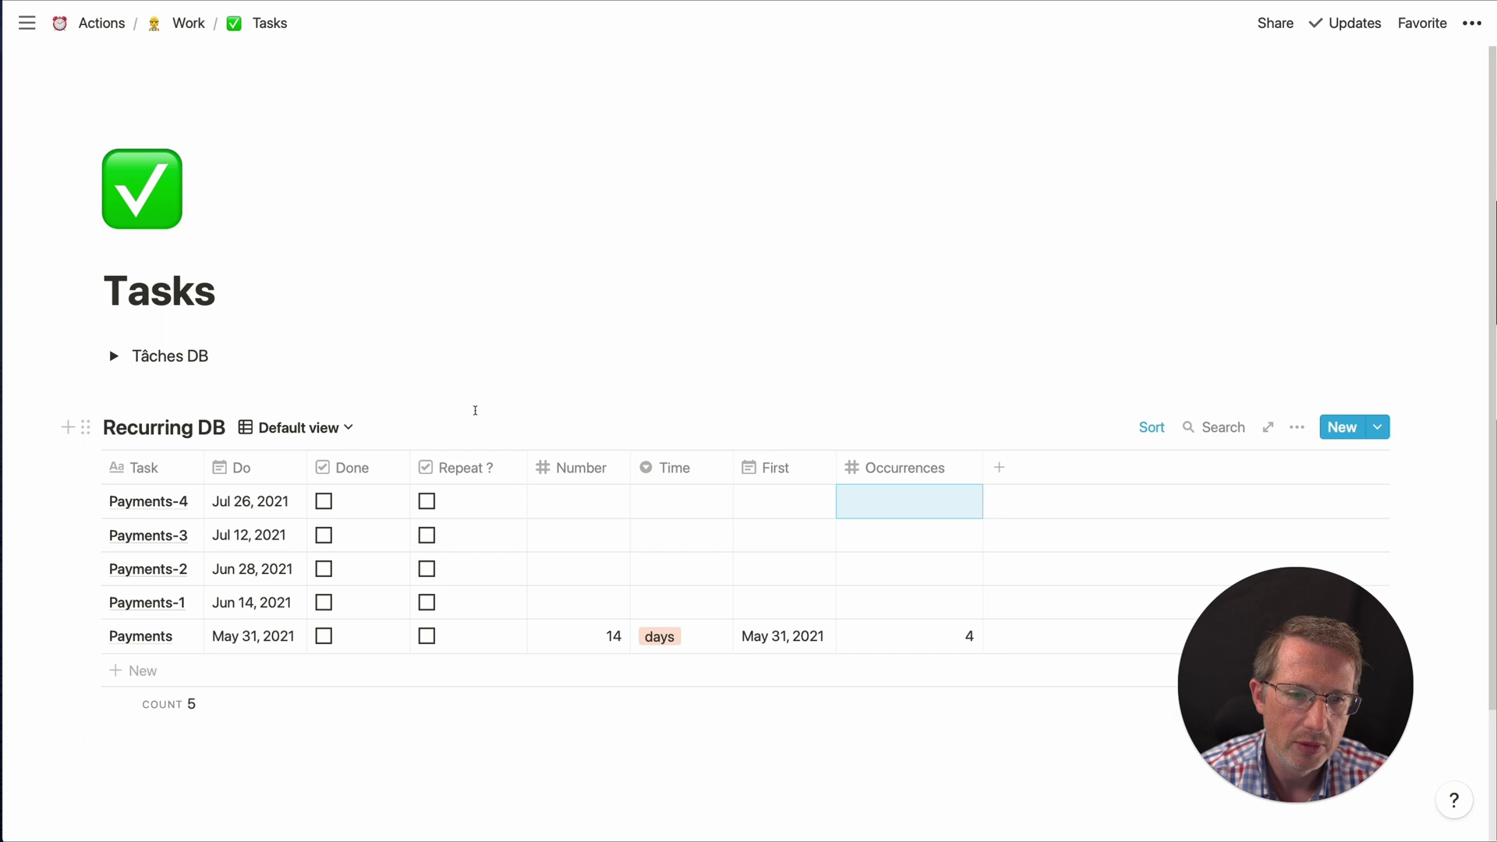
left_click_drag(30, 495, 388, 637)
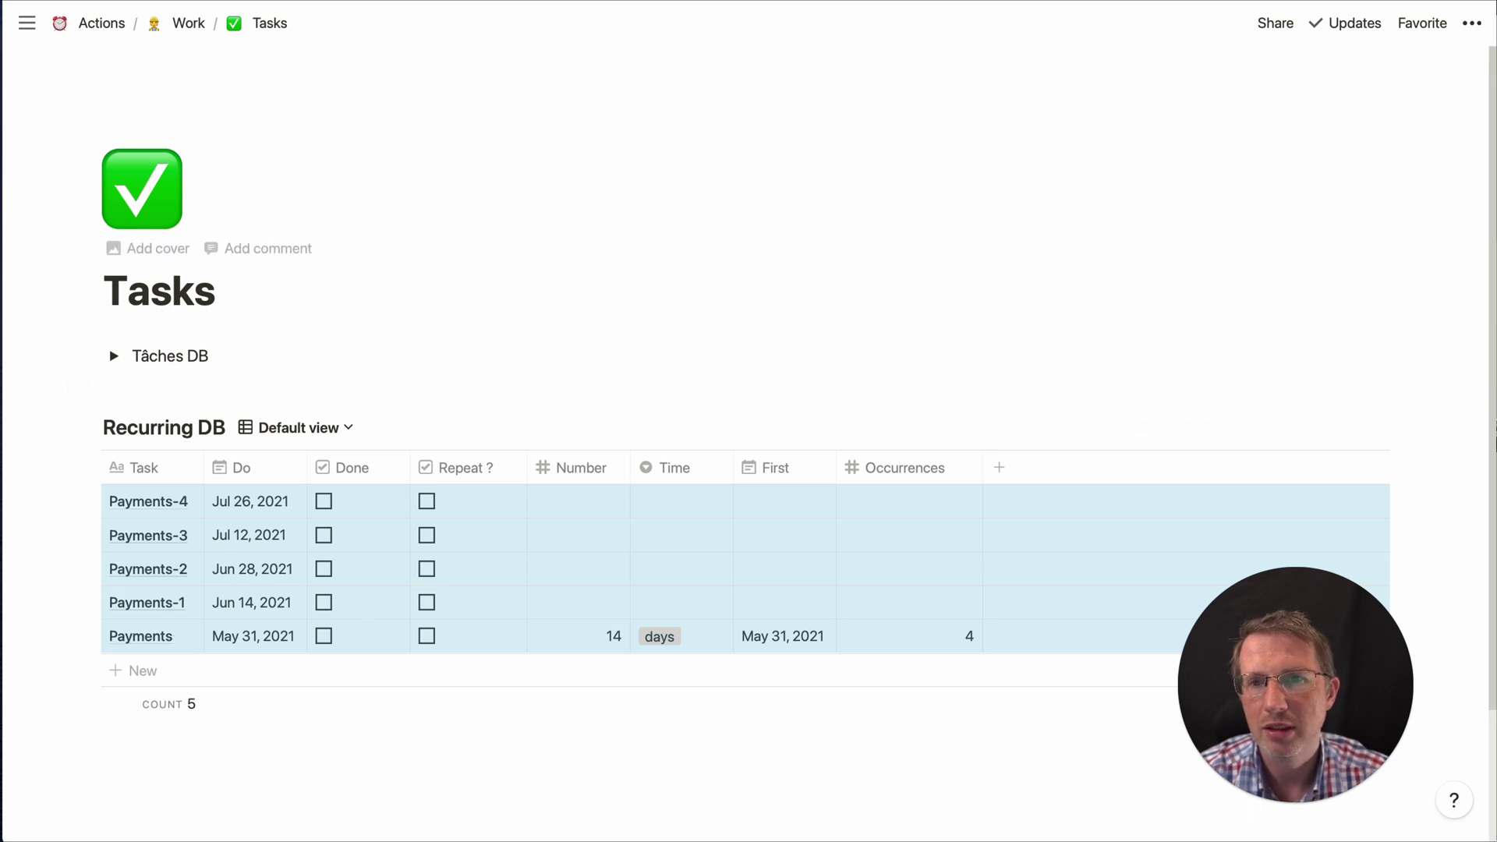
key("super+Tab")
mouse_move(69, 754)
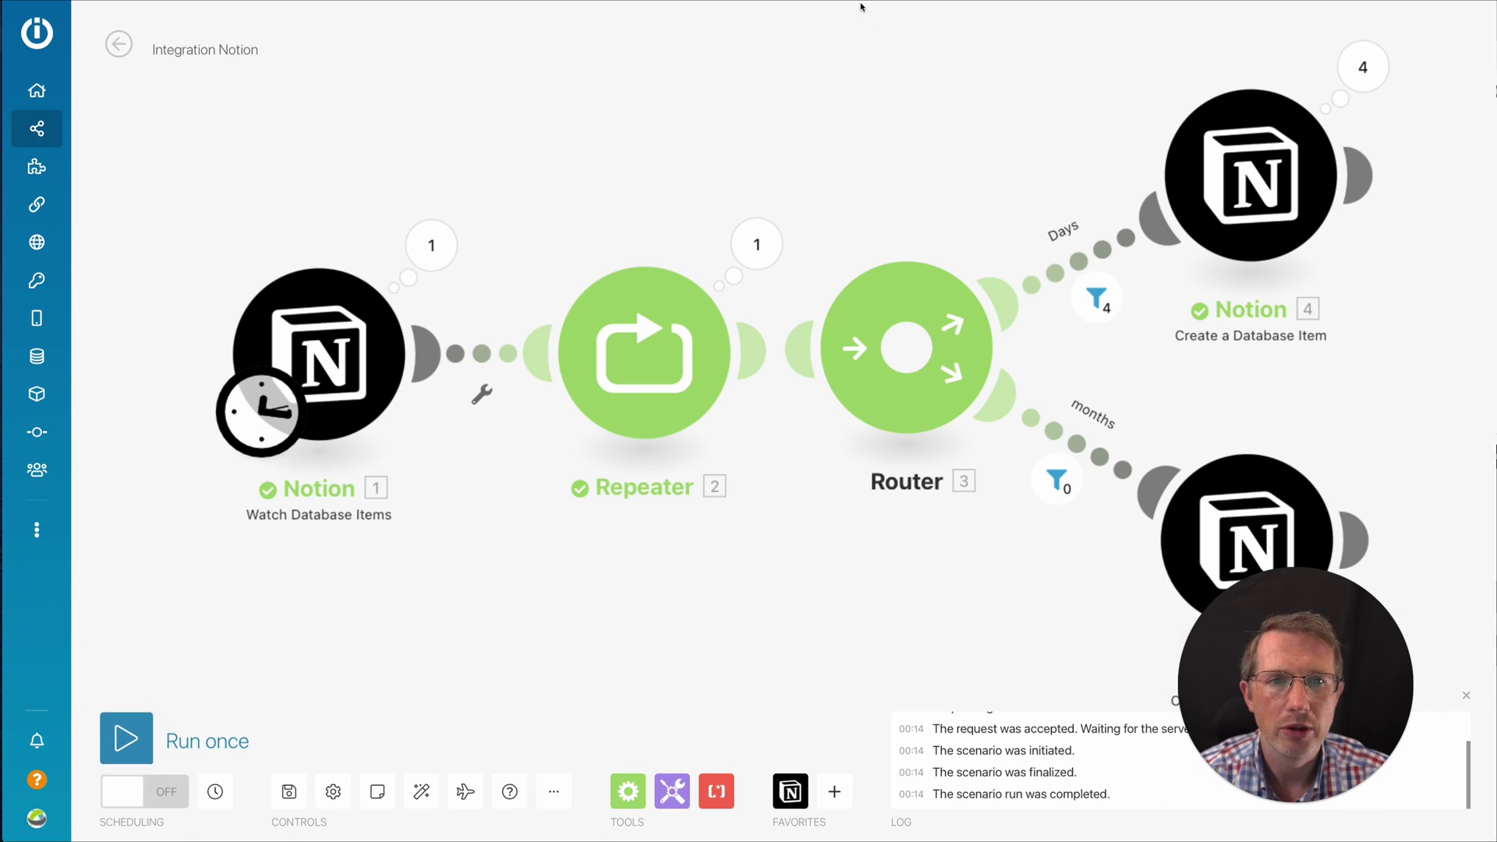
key("super+Tab")
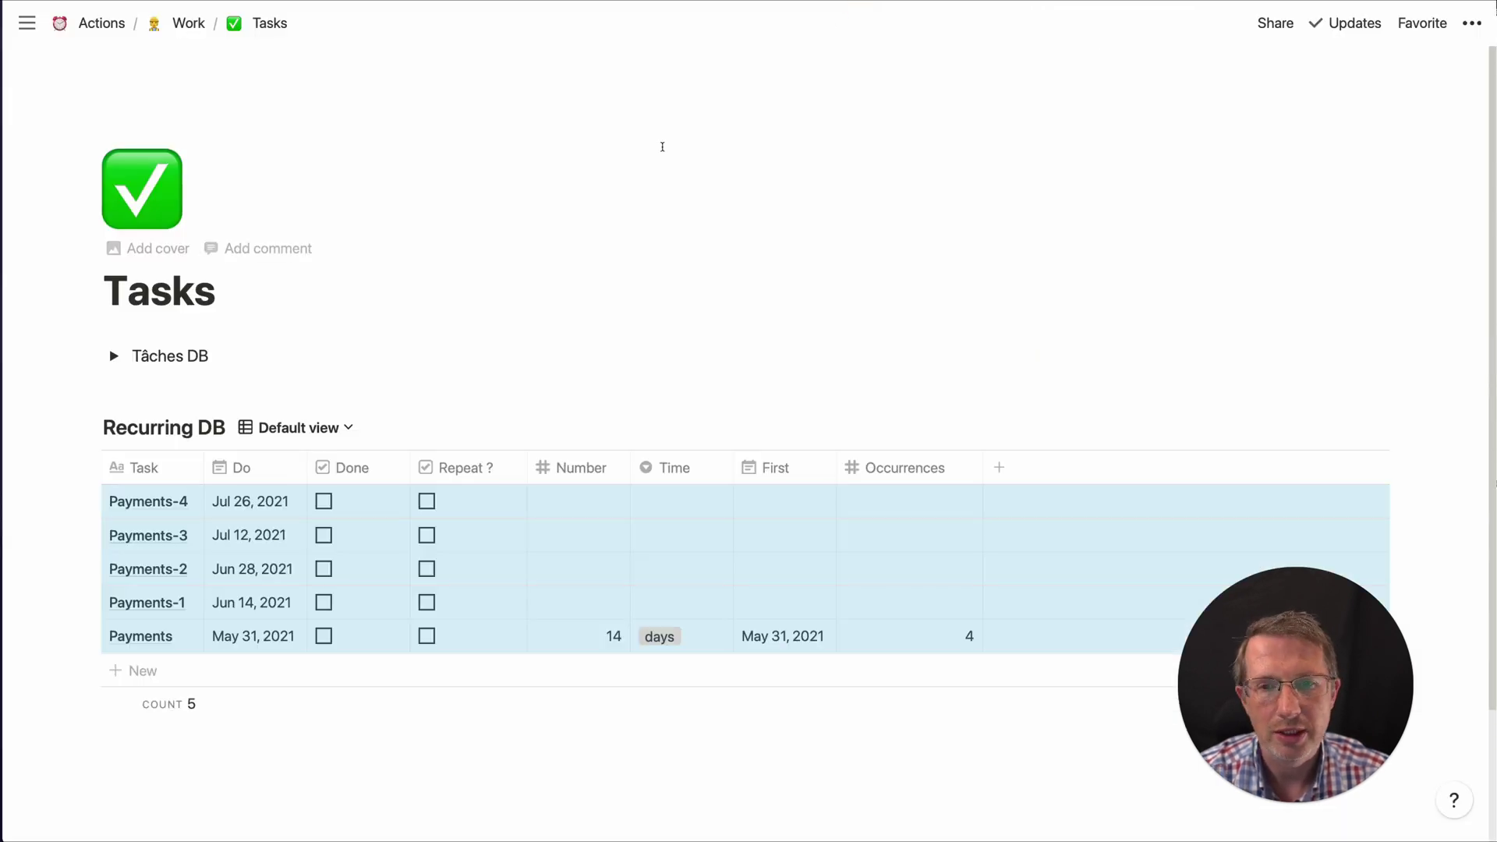
left_click(88, 503)
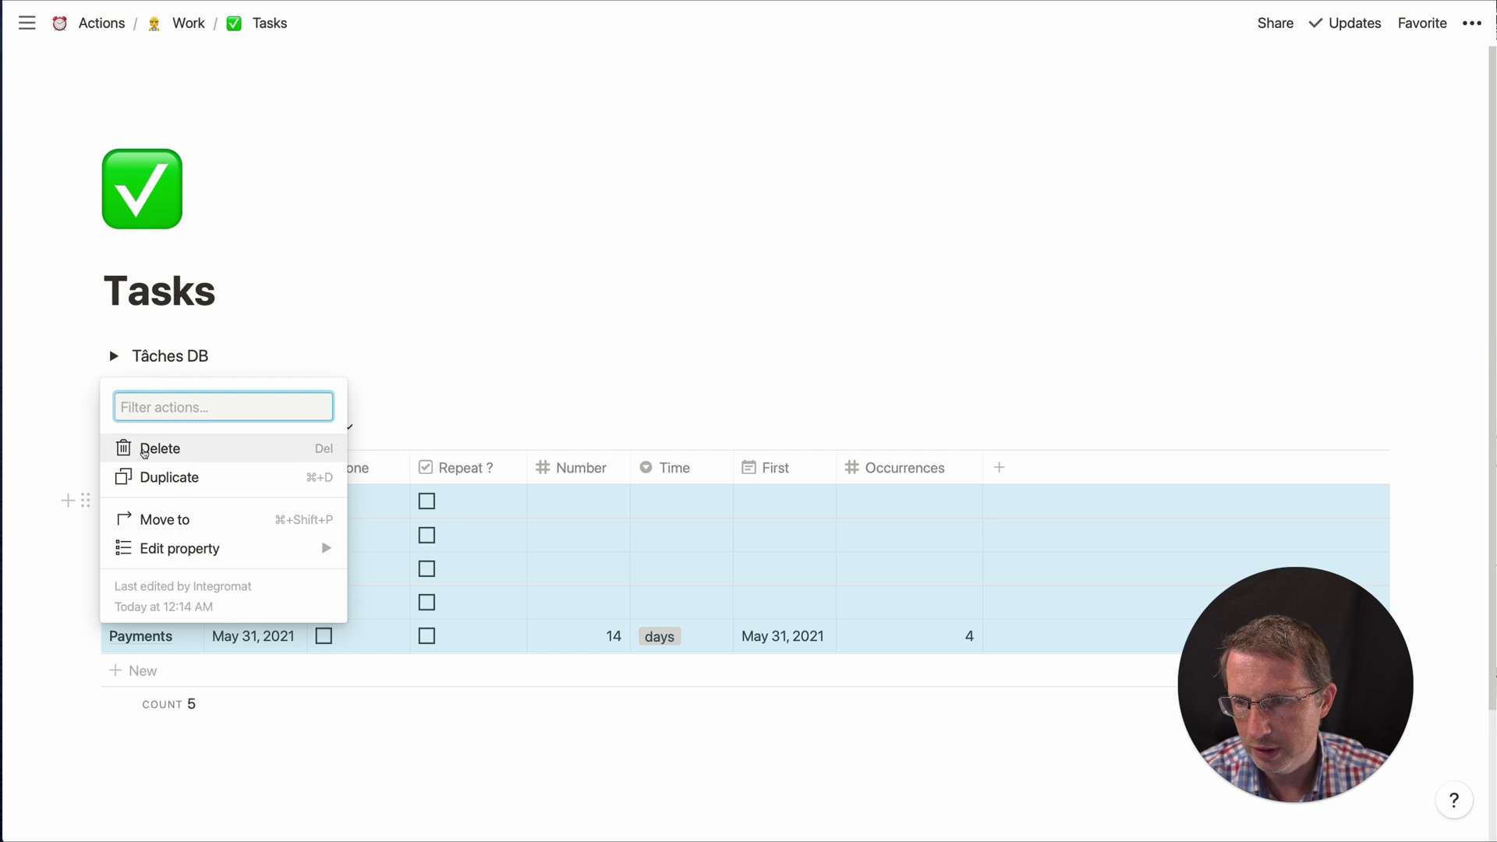
left_click(157, 444)
key("super+Tab")
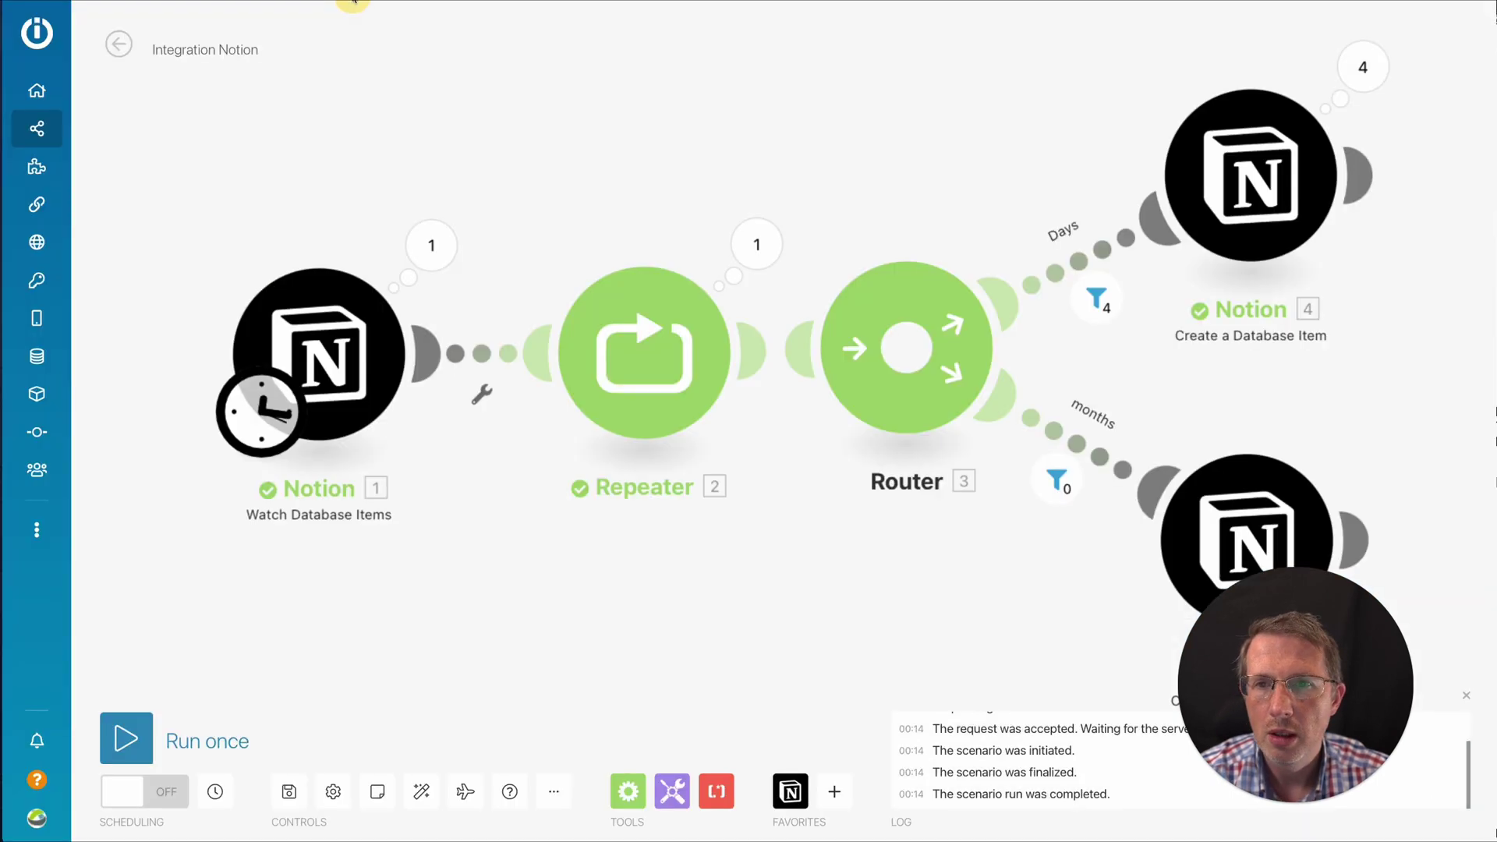
Step: Add a filter on the Notion-to-Repeater link with the condition Done equals true
left_click(483, 395)
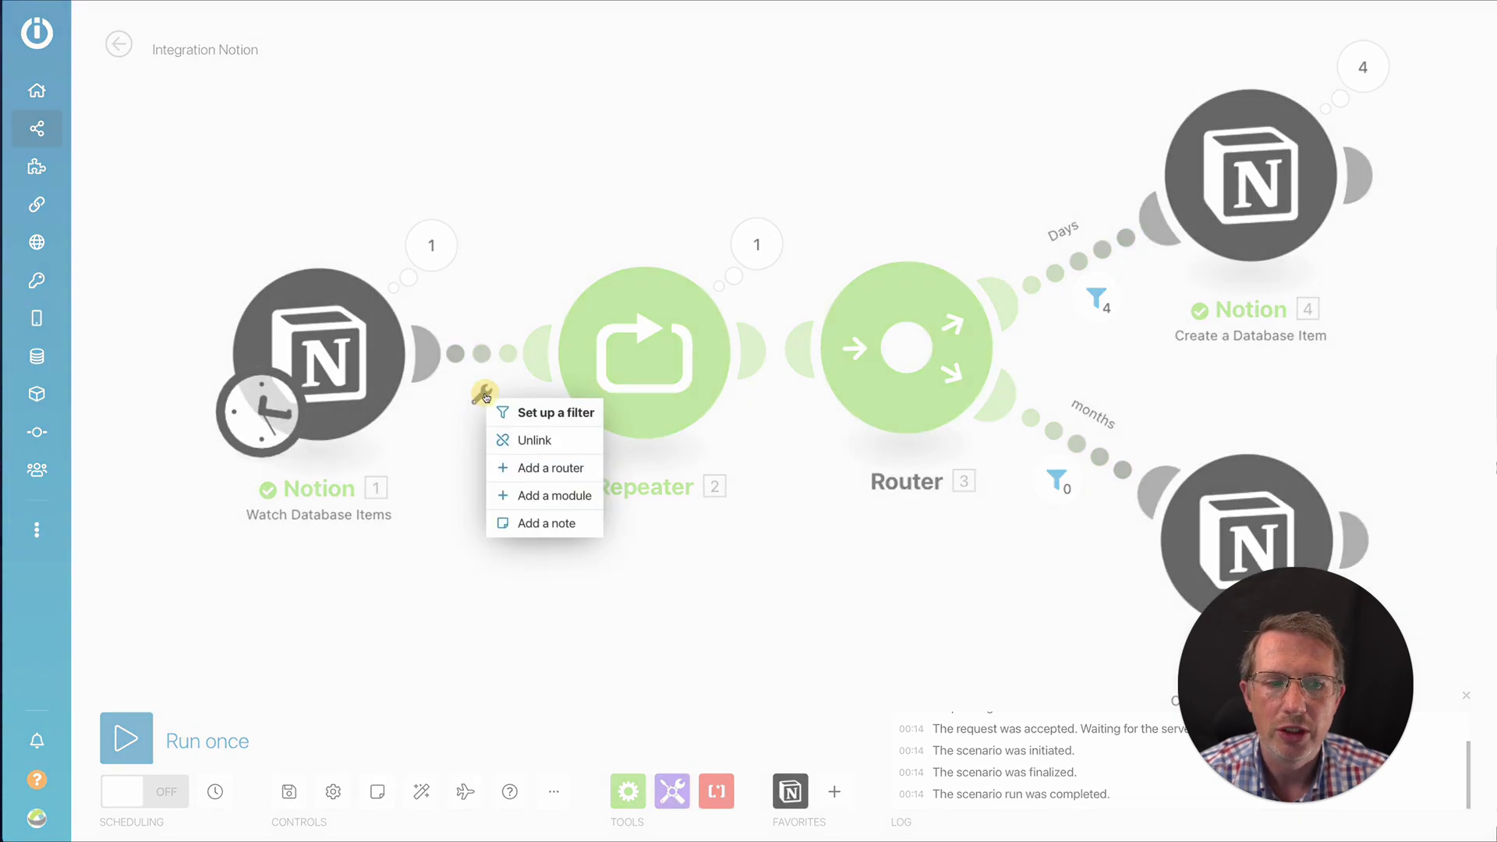
left_click(534, 420)
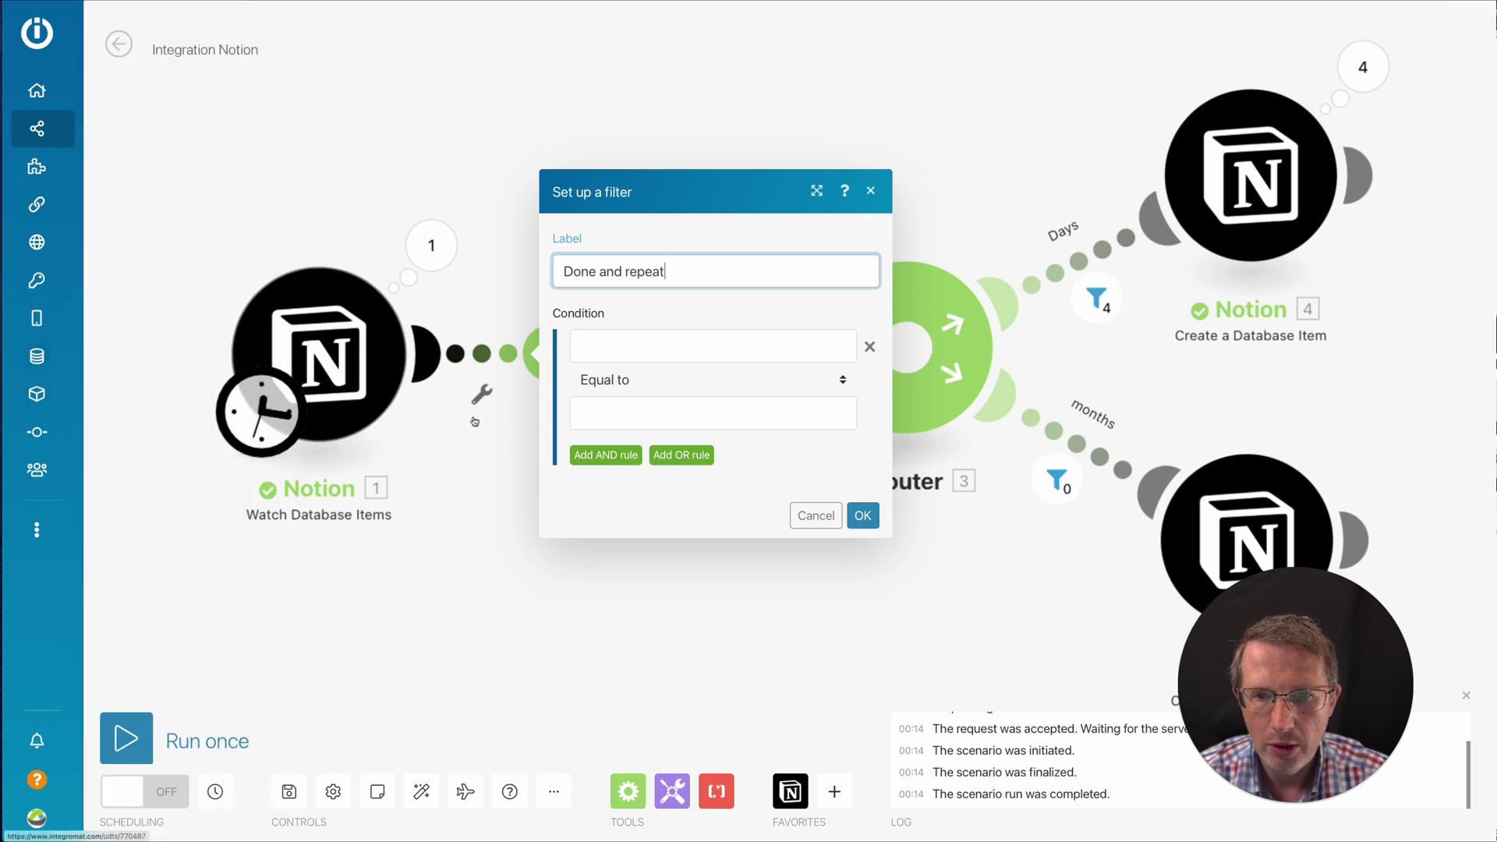
left_click(614, 341)
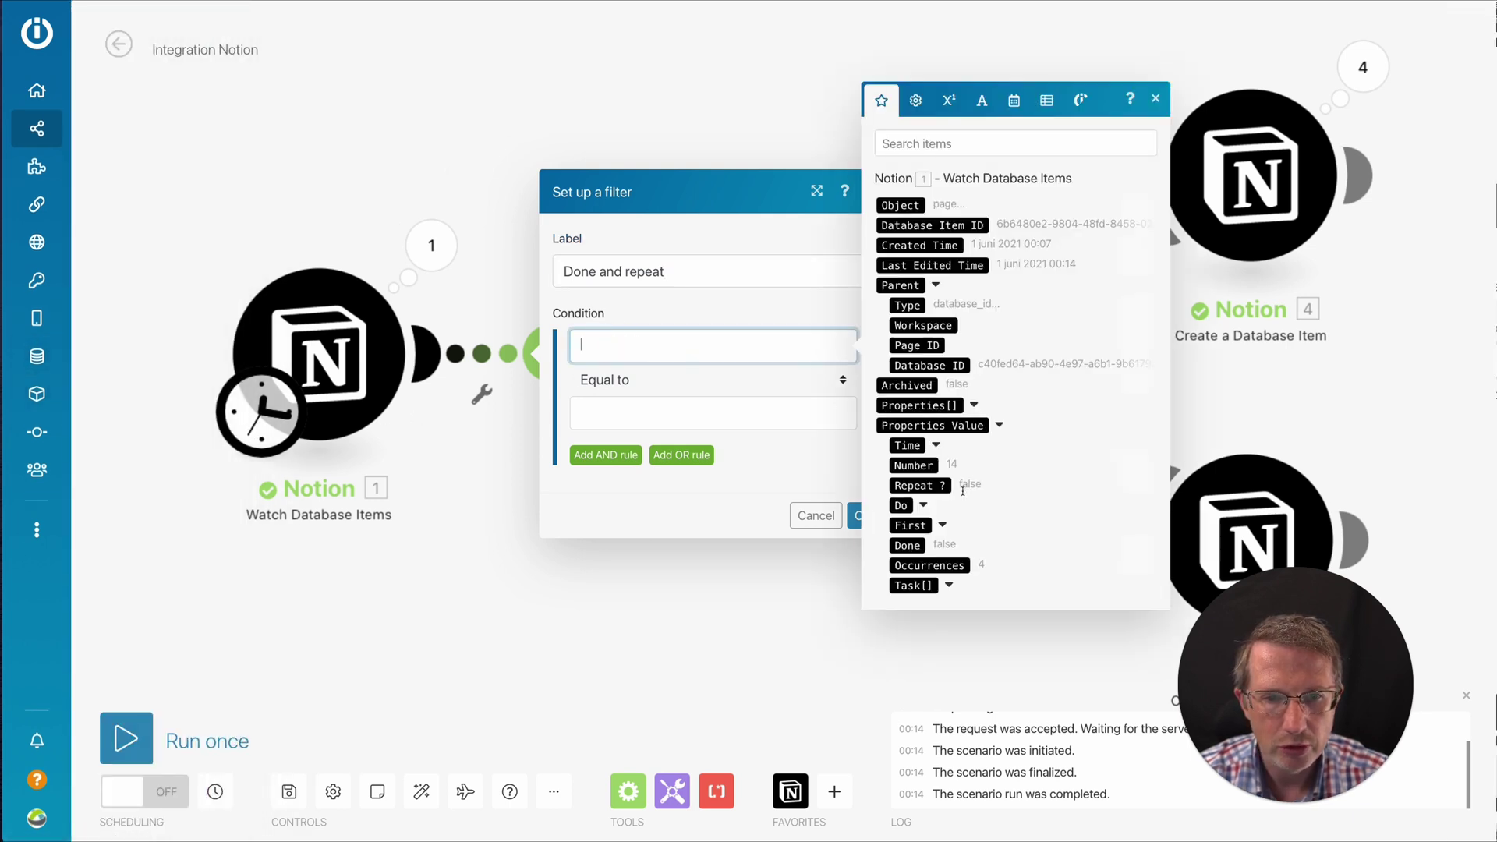
left_click(907, 545)
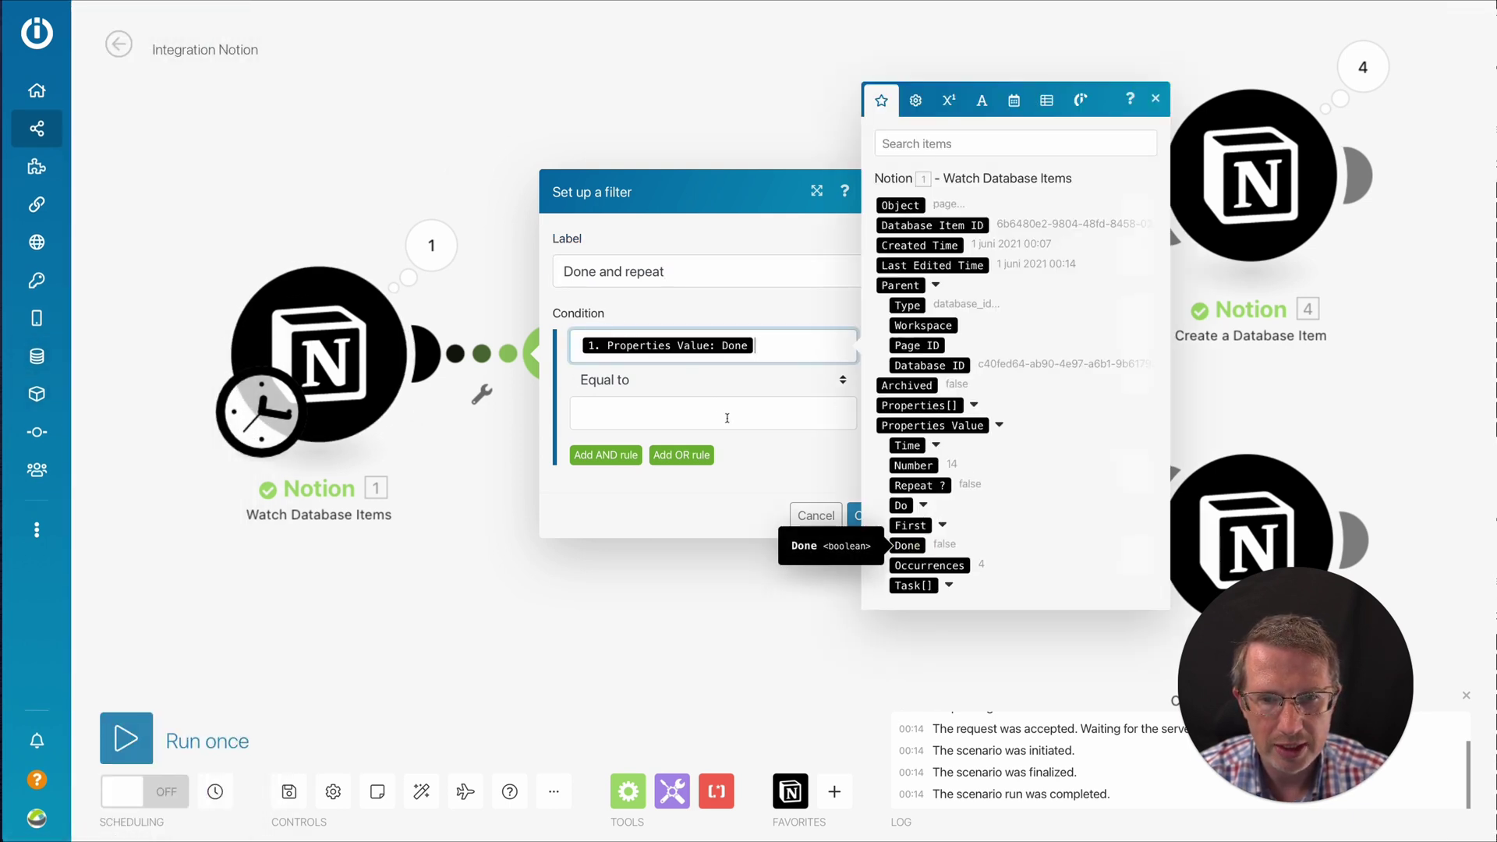
left_click(716, 417)
left_click(916, 168)
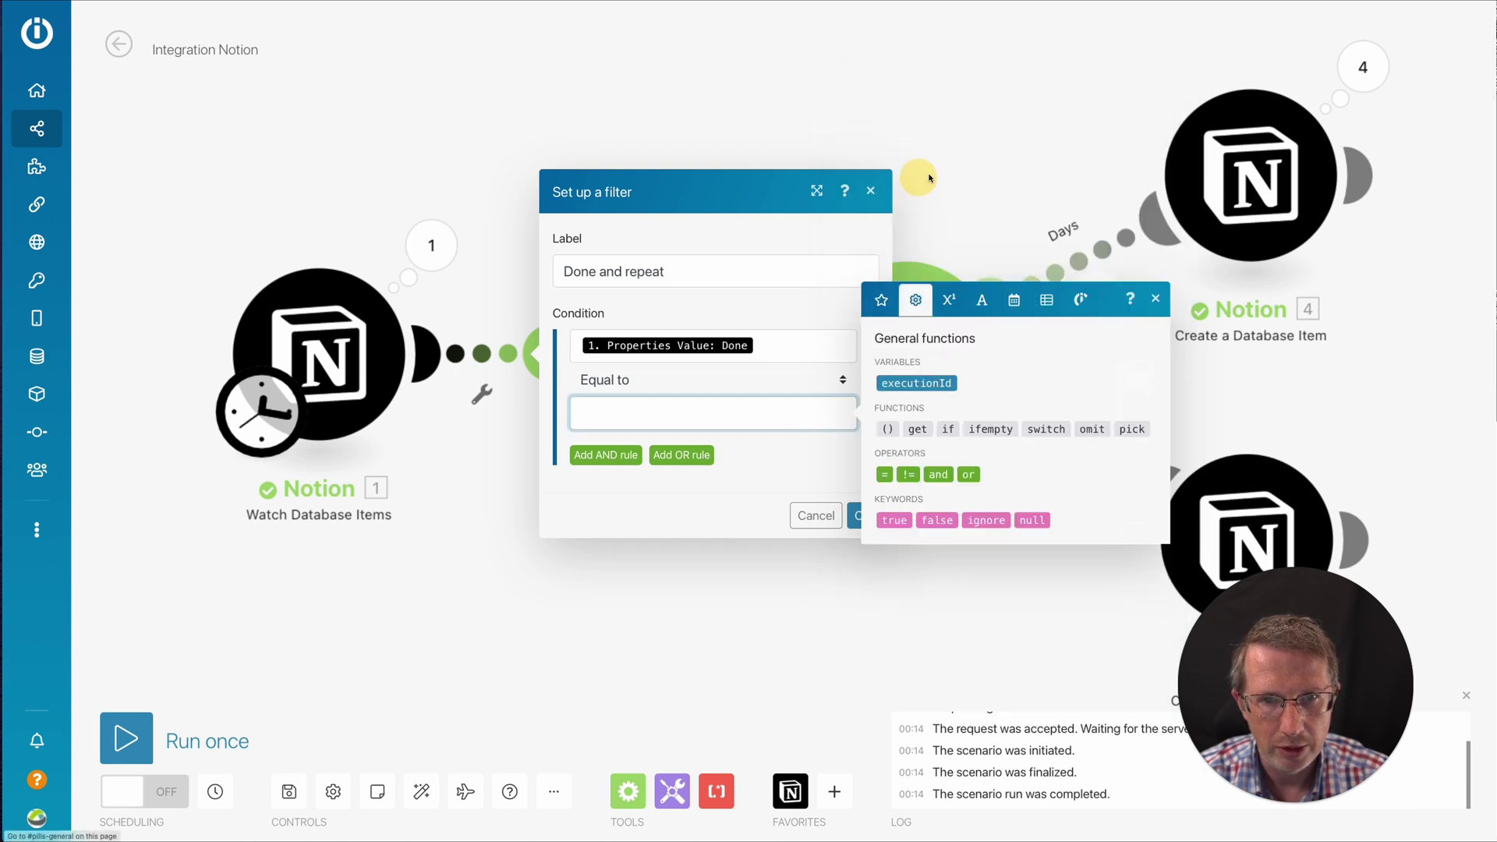
left_click(902, 521)
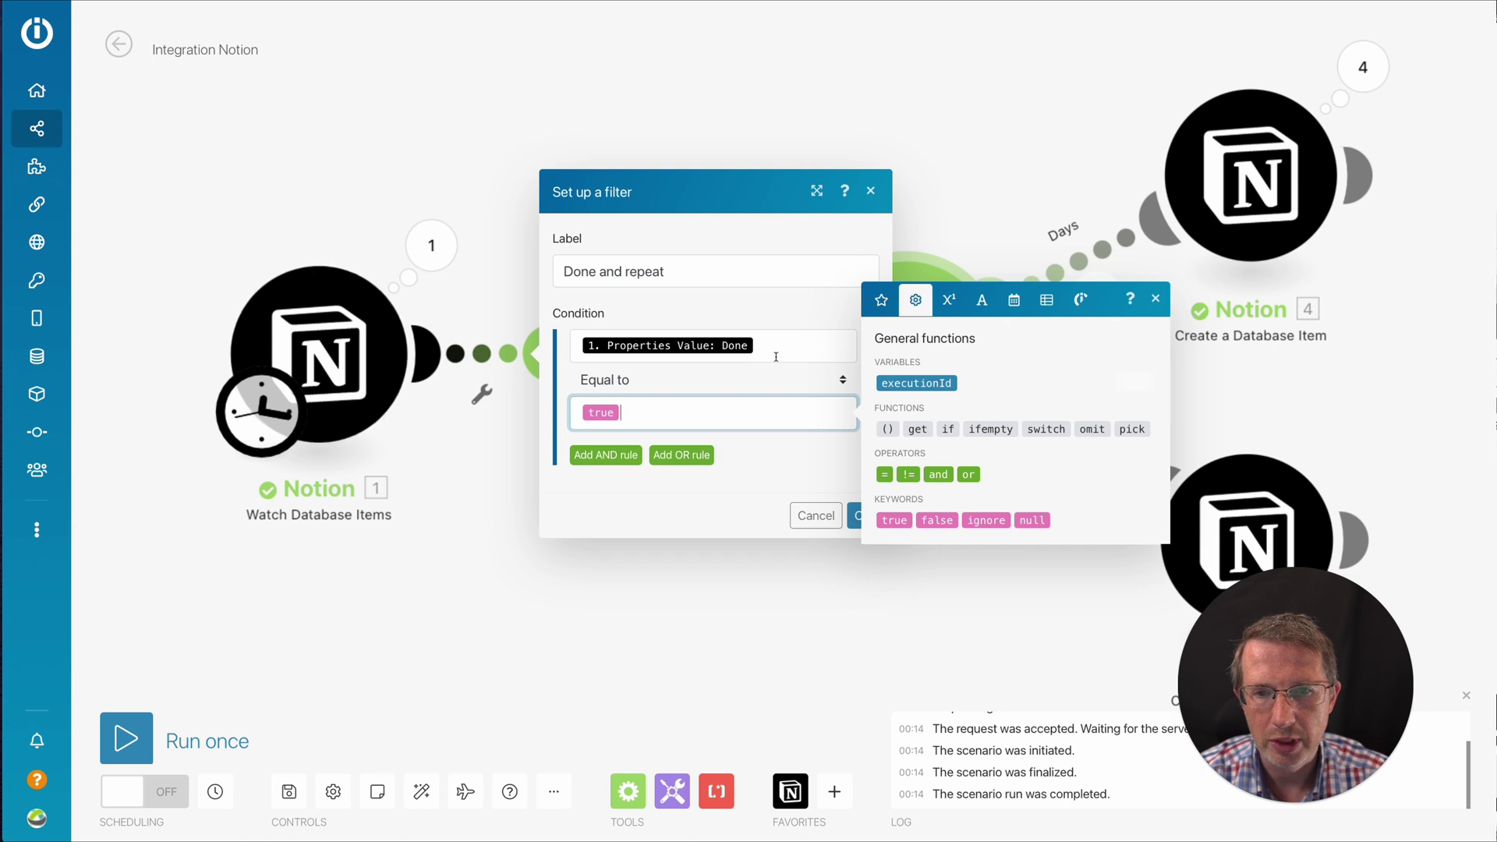
Step: Add an AND condition Repeat ? equals true and save the 'Done and repeat' filter
left_click(605, 456)
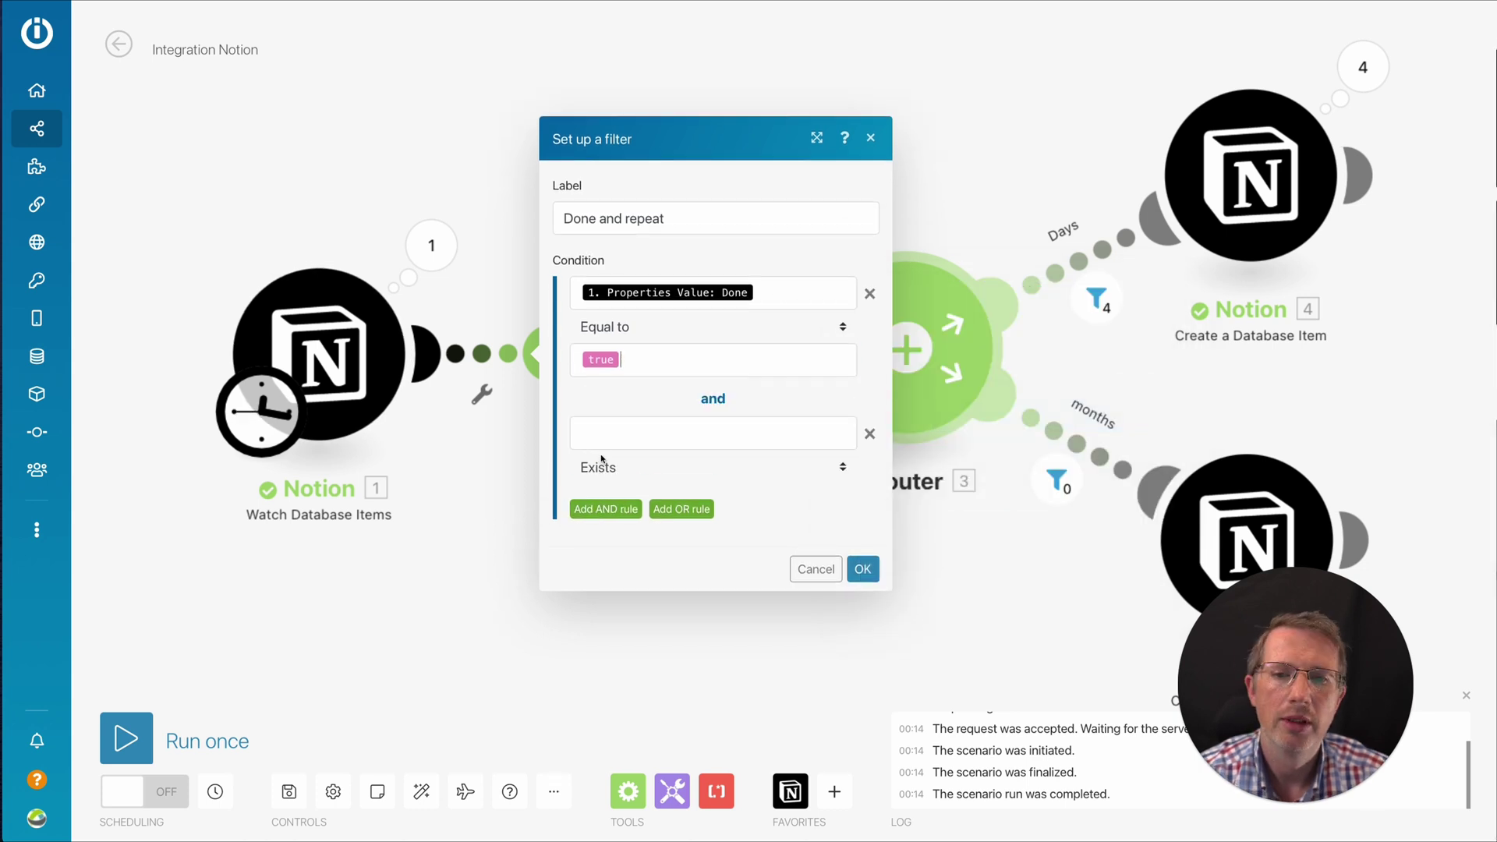
left_click(630, 438)
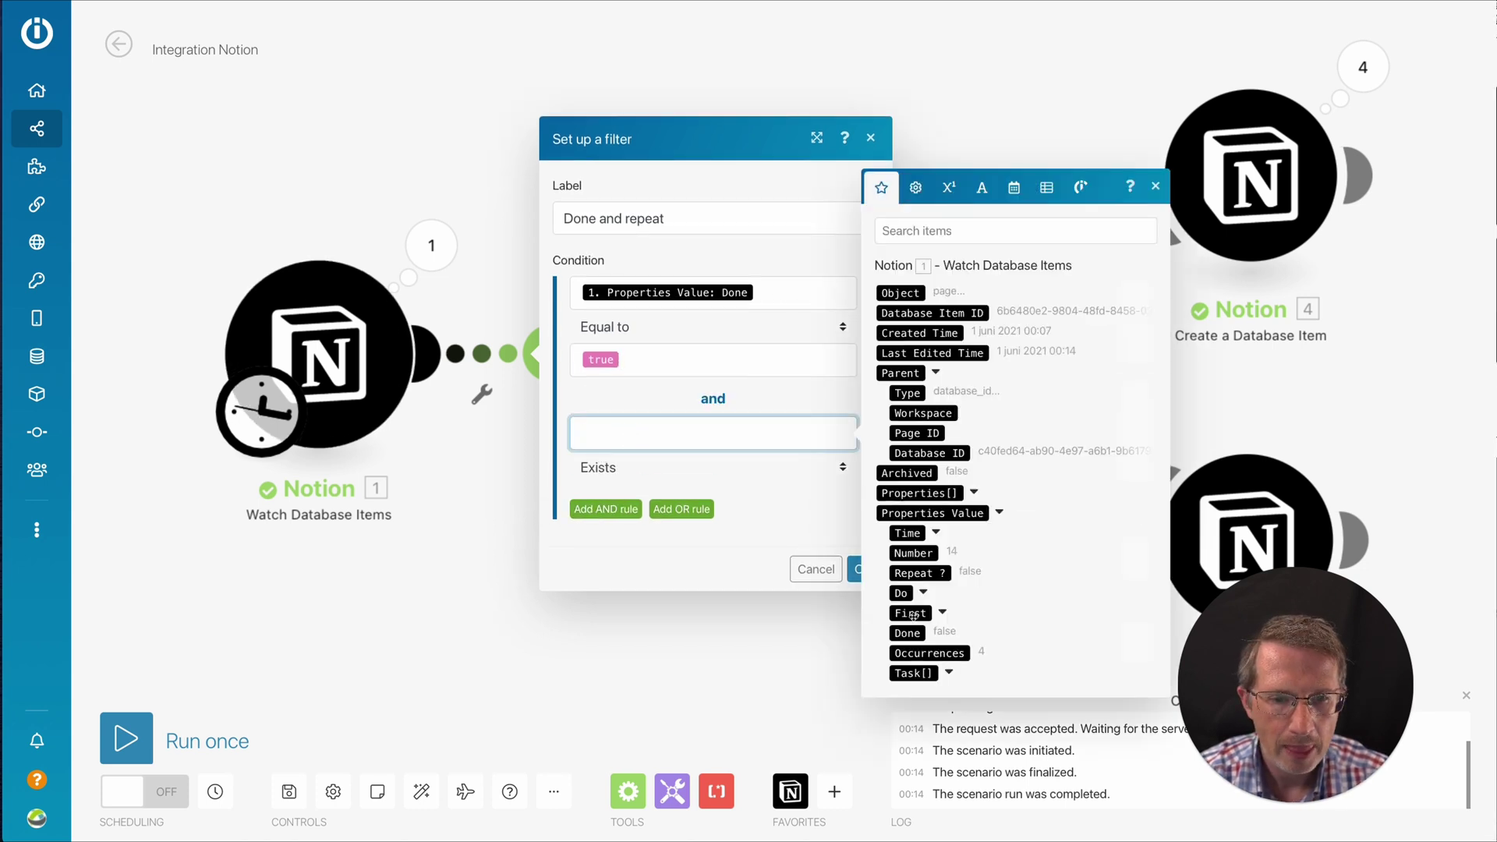
left_click(919, 574)
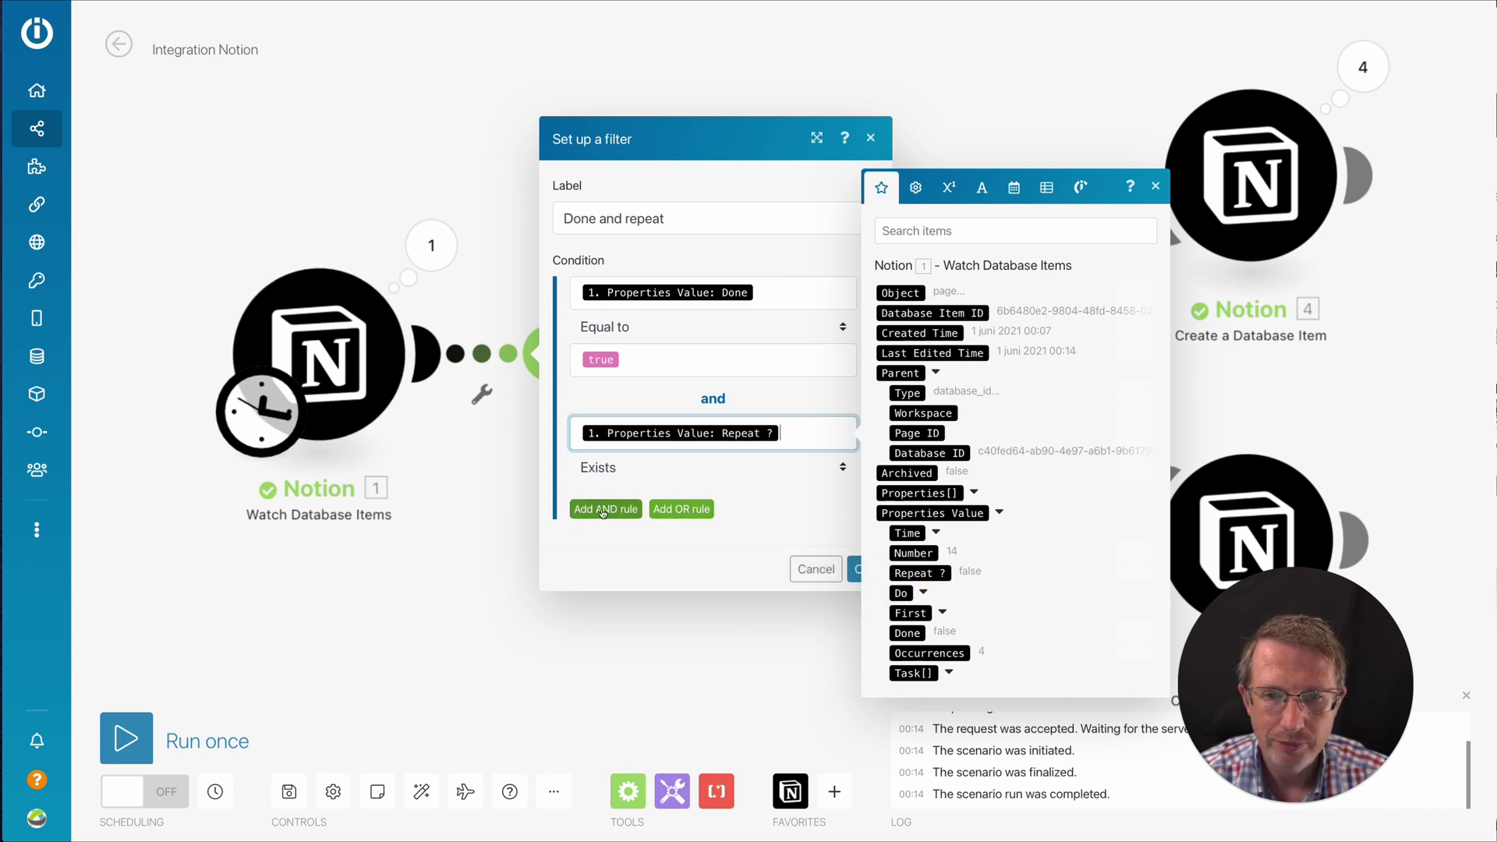
left_click(743, 471)
left_click(653, 524)
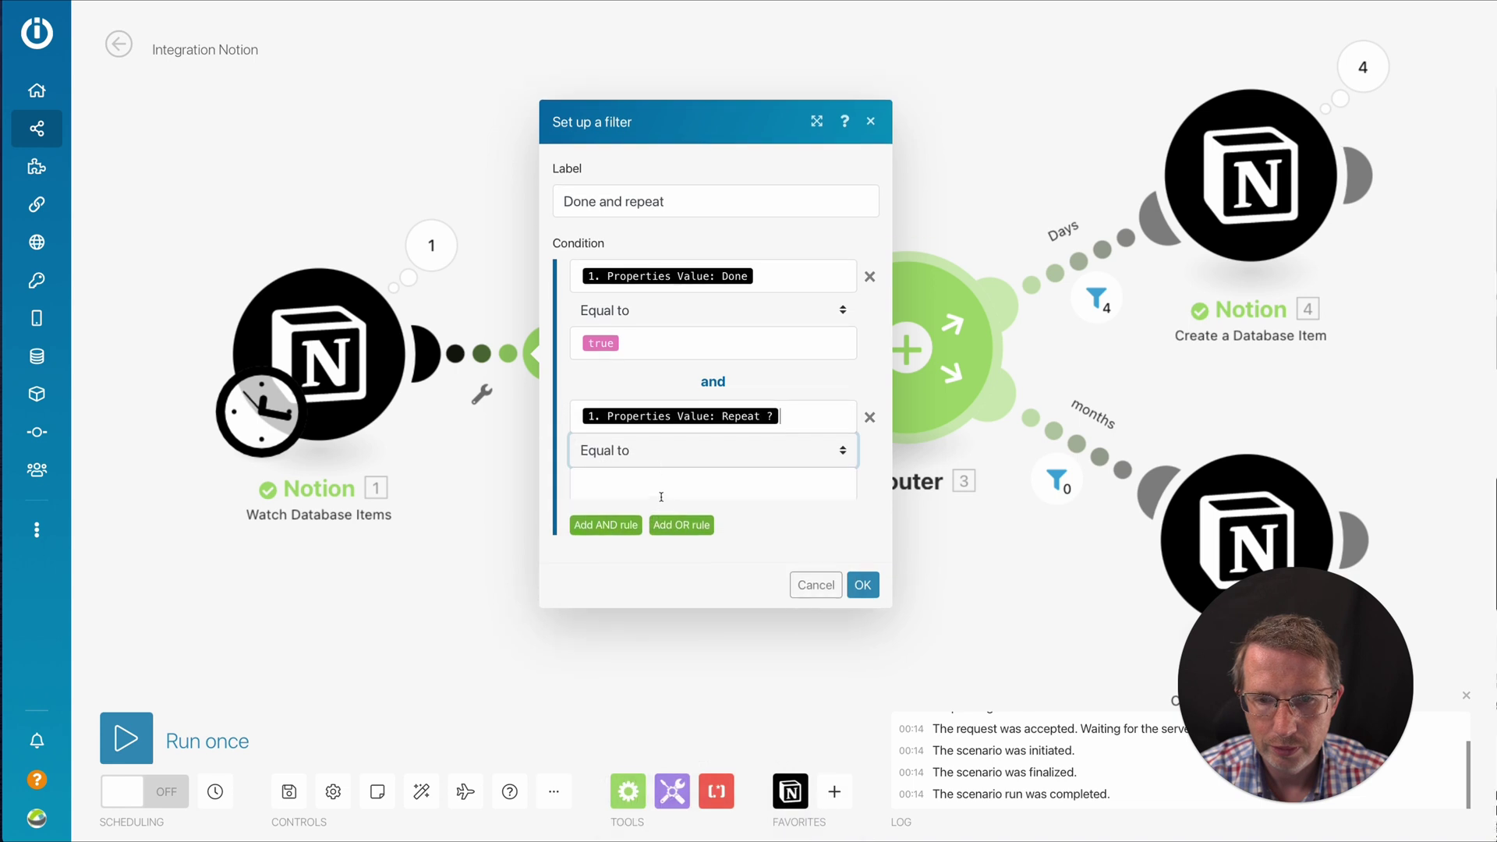
left_click(652, 482)
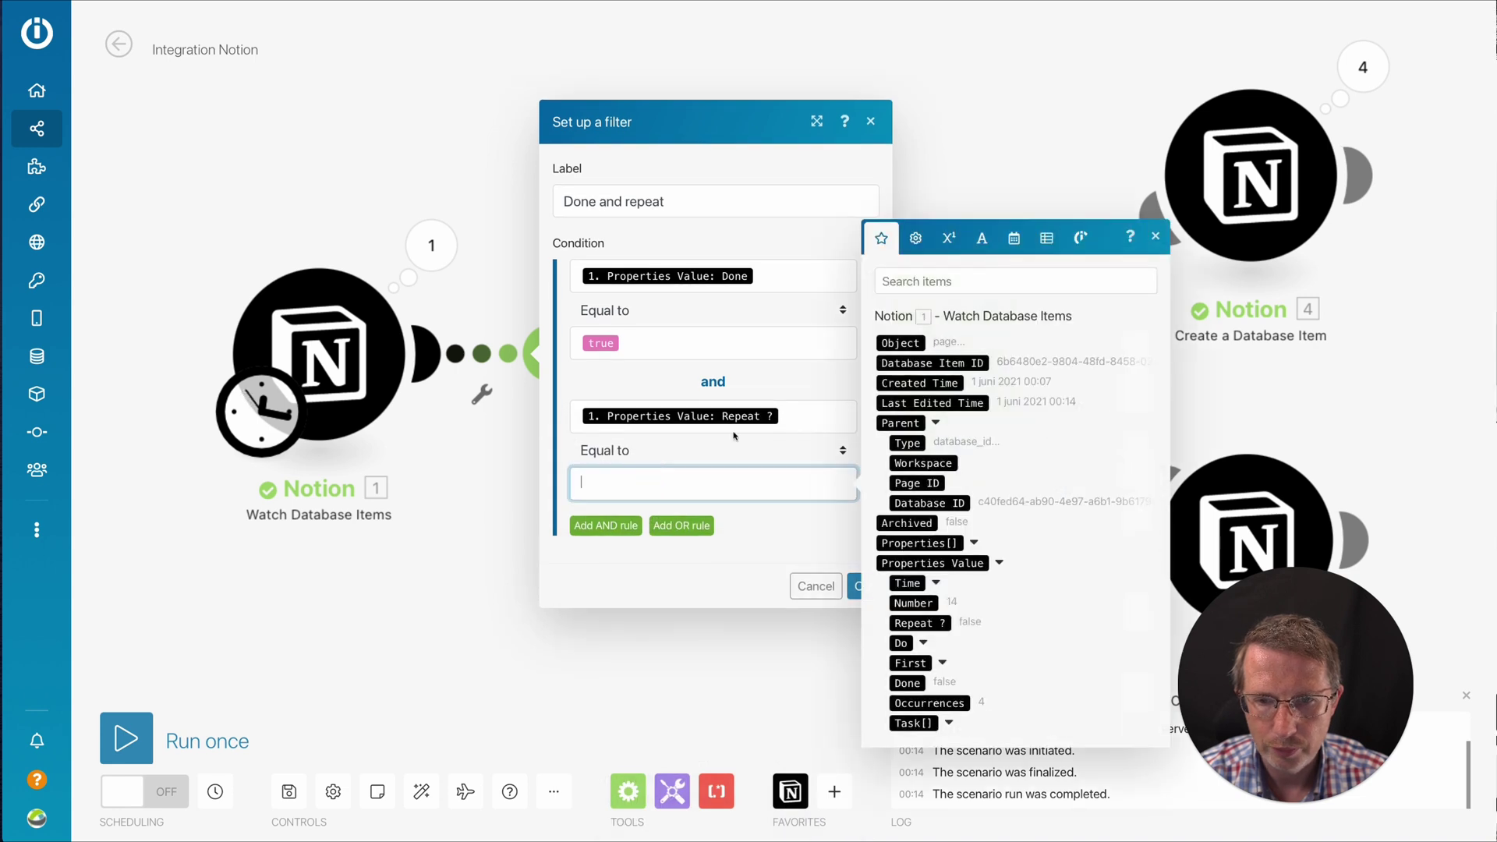
left_click(916, 238)
left_click(889, 586)
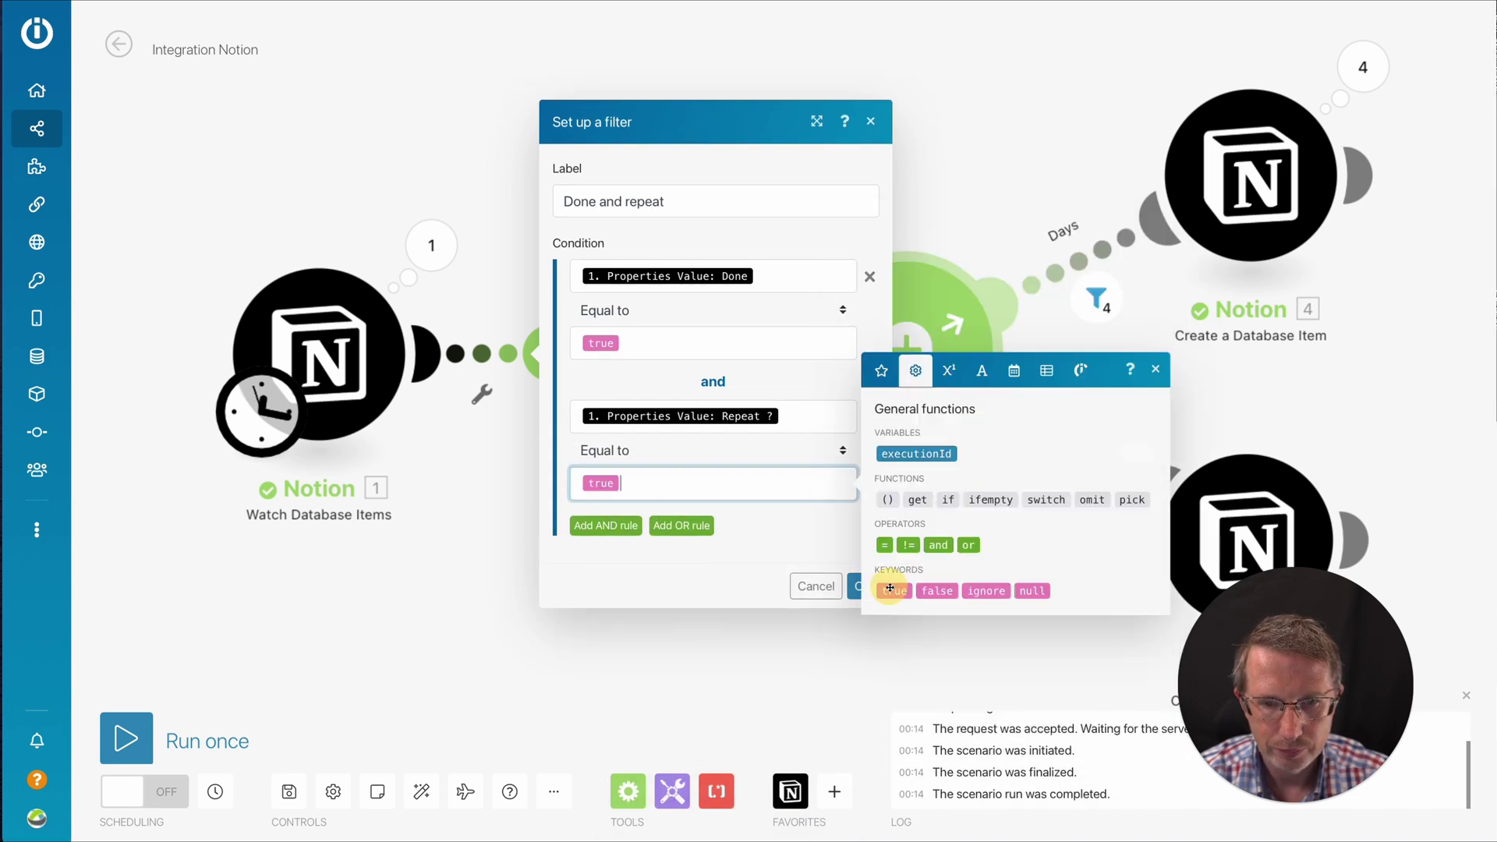
left_click(816, 555)
left_click(862, 586)
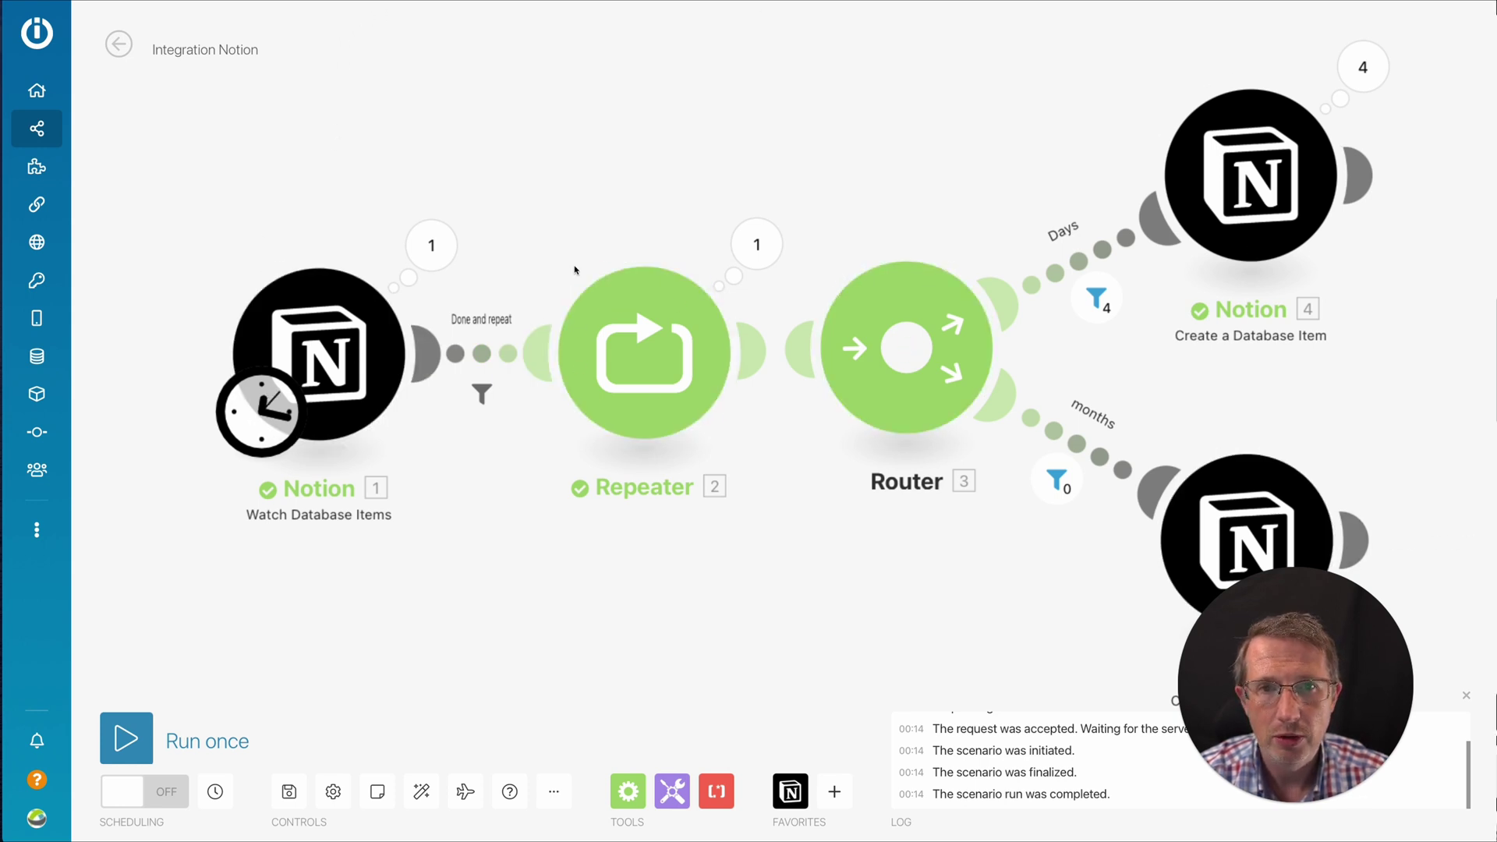
Step: Set the schedule interval to 1 minute, activate it, and save the scenario
left_click(178, 795)
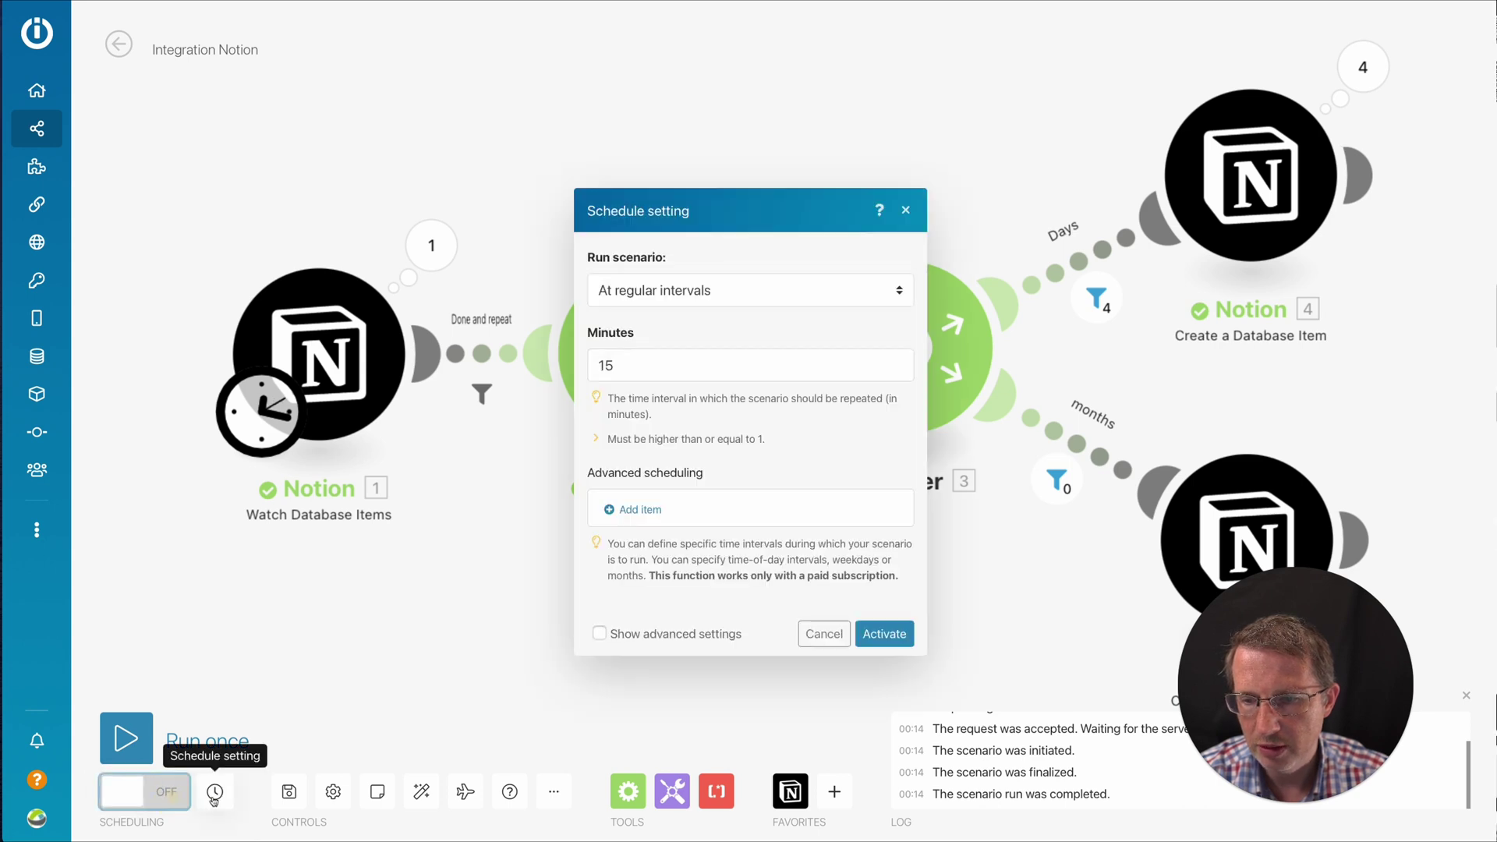
double_click(629, 366)
type("1")
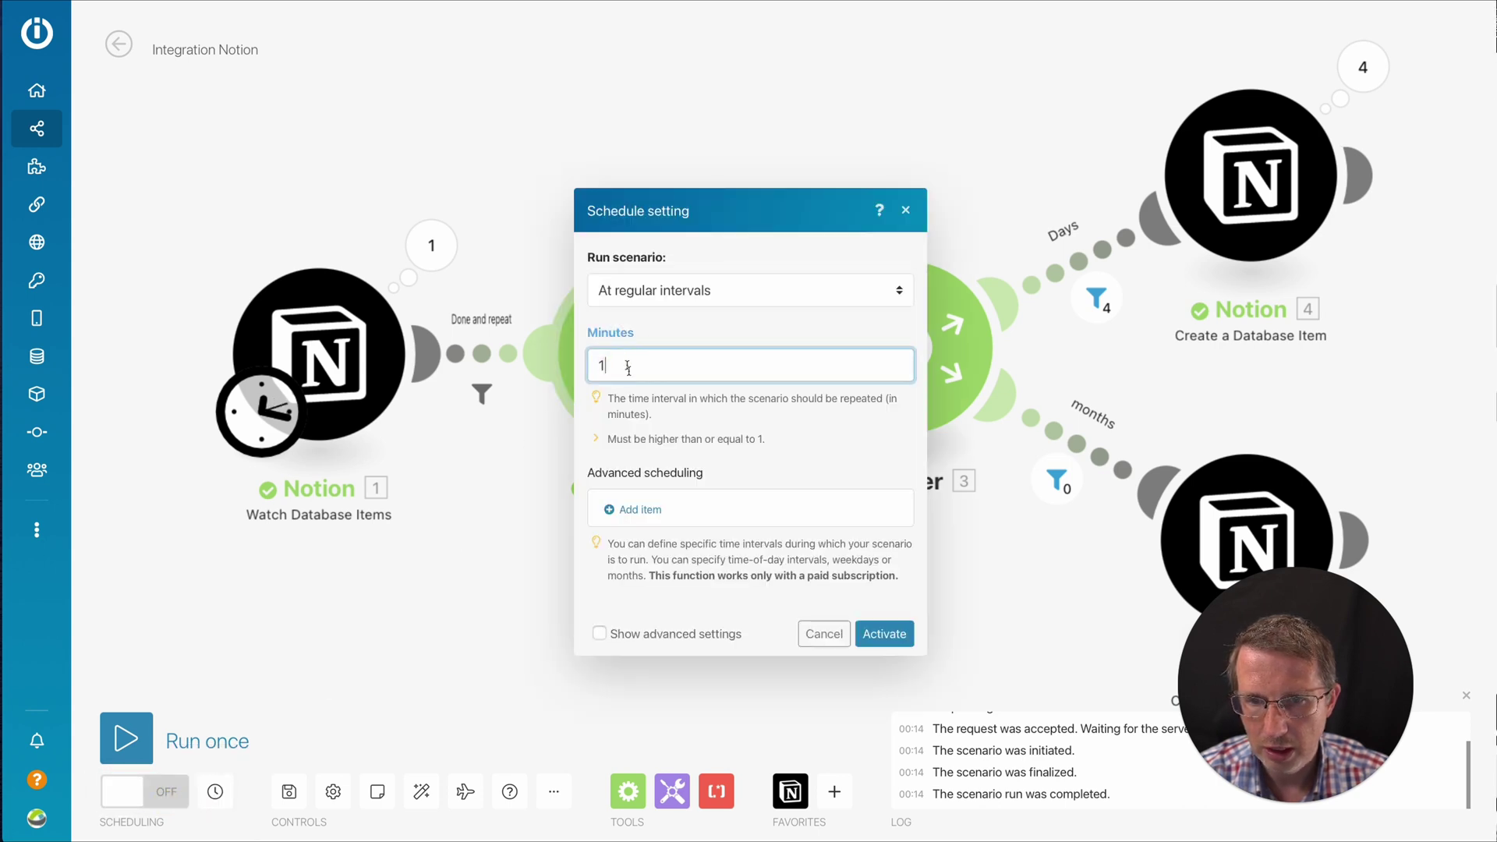
left_click(884, 633)
left_click(289, 791)
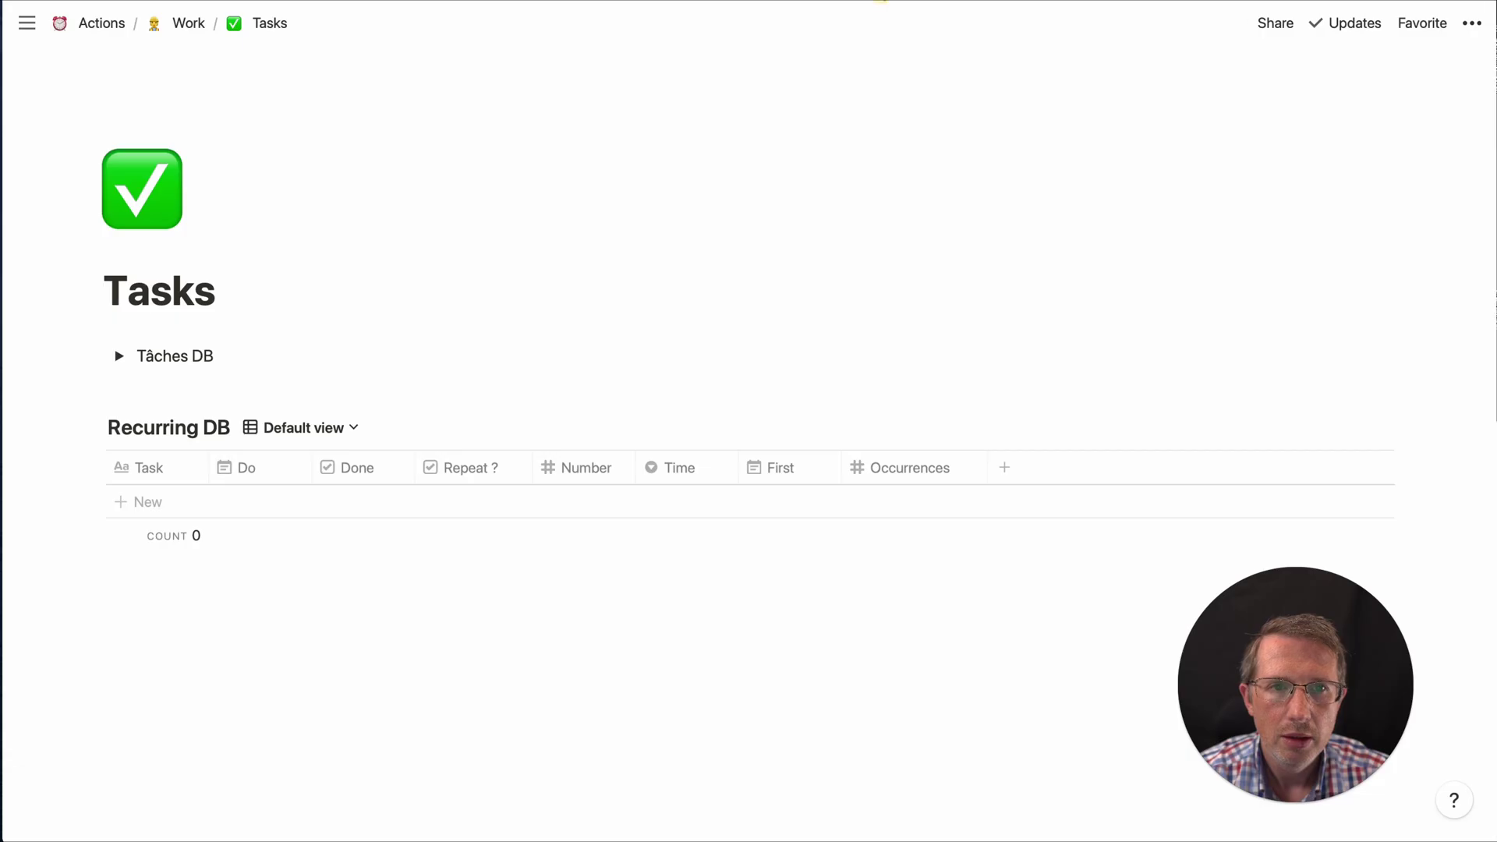
Step: Add a new Payments row to Recurring DB with Do date May 31, 2021
left_click(167, 501)
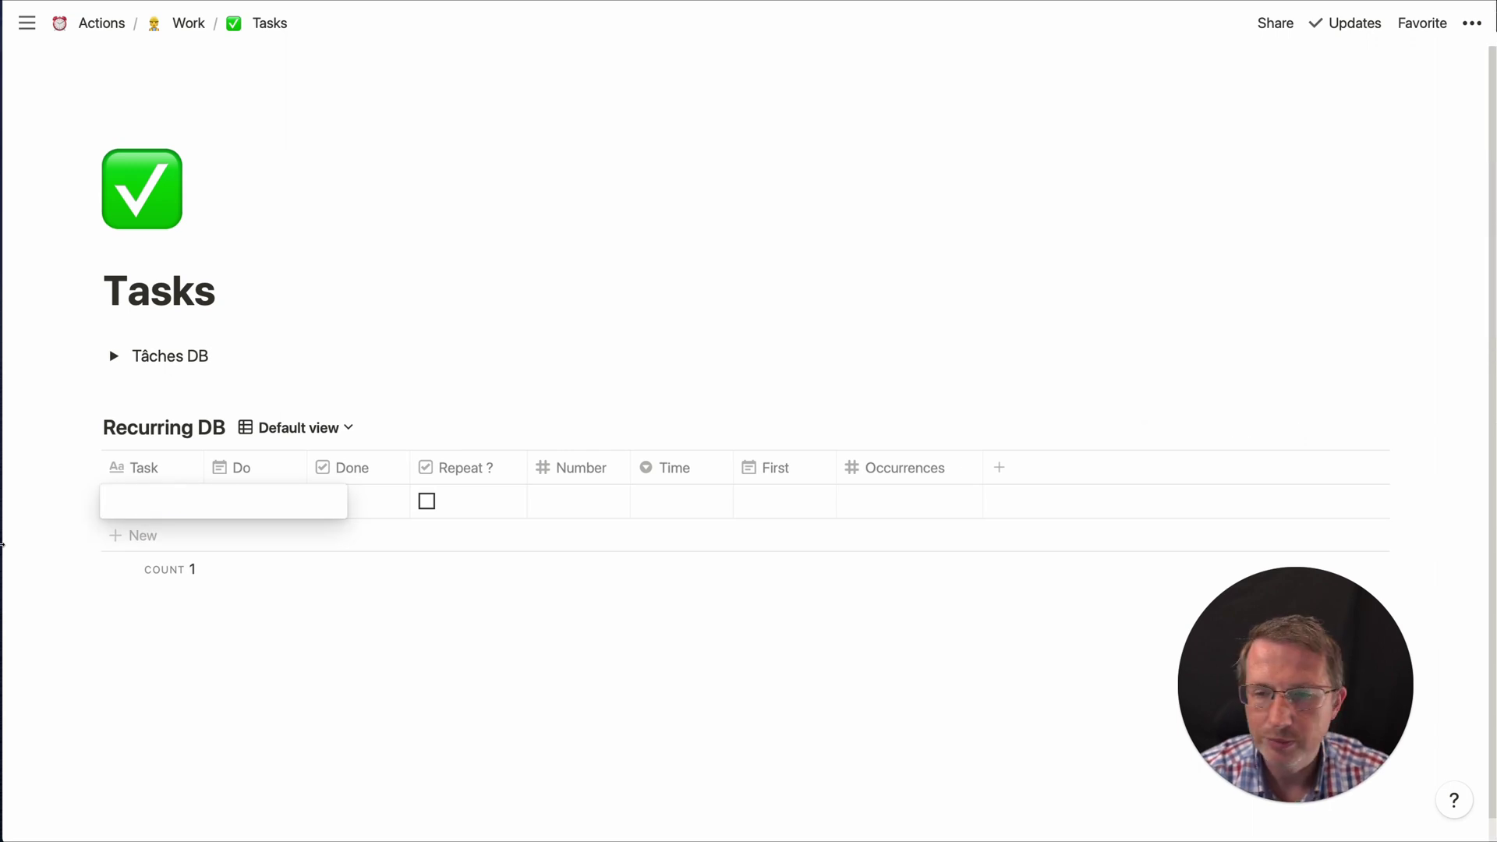
type("Payments")
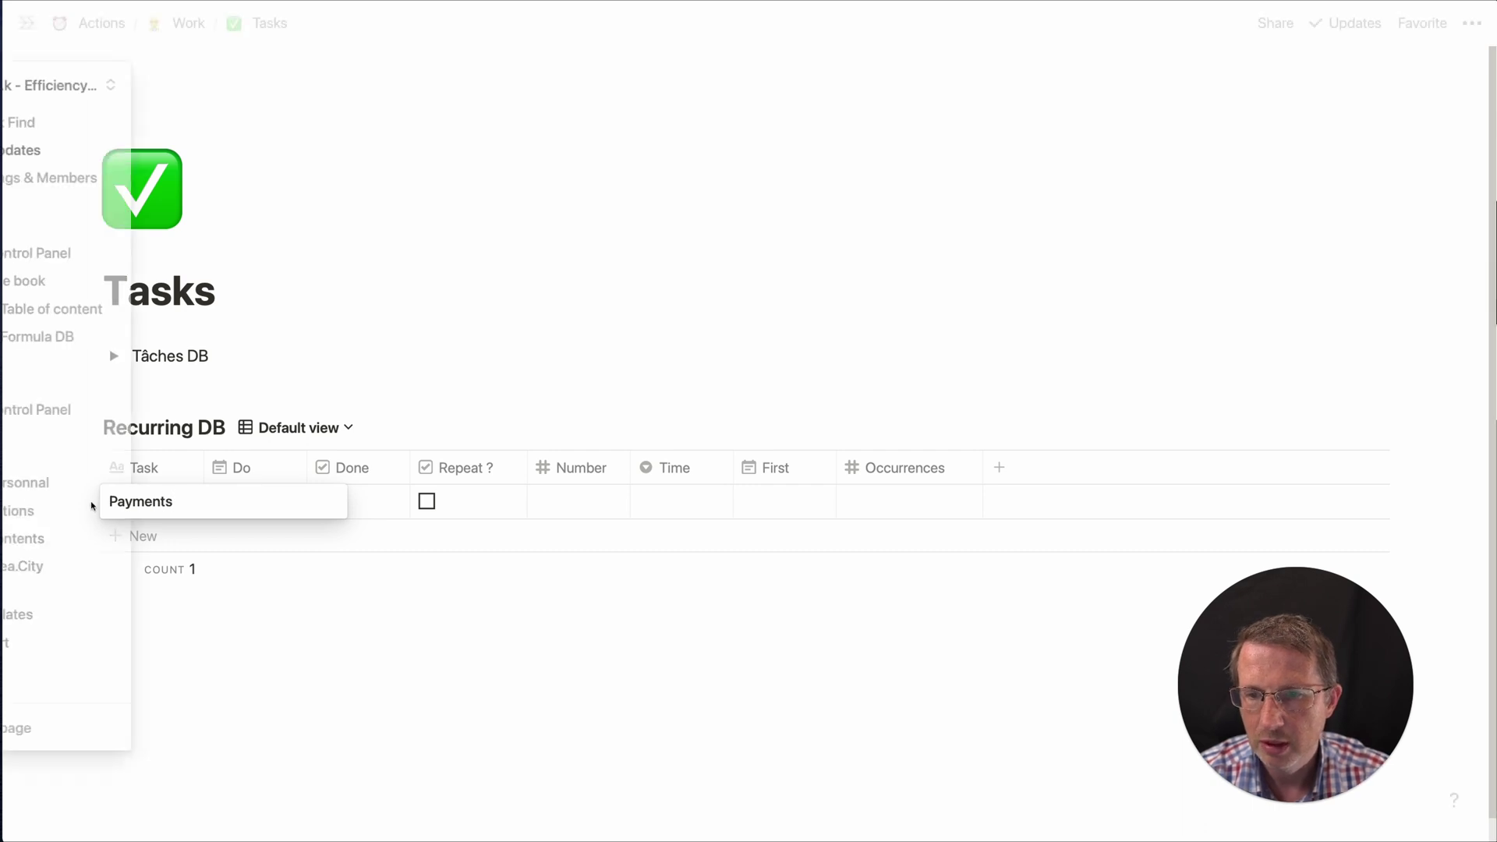
left_click(401, 378)
left_click(273, 501)
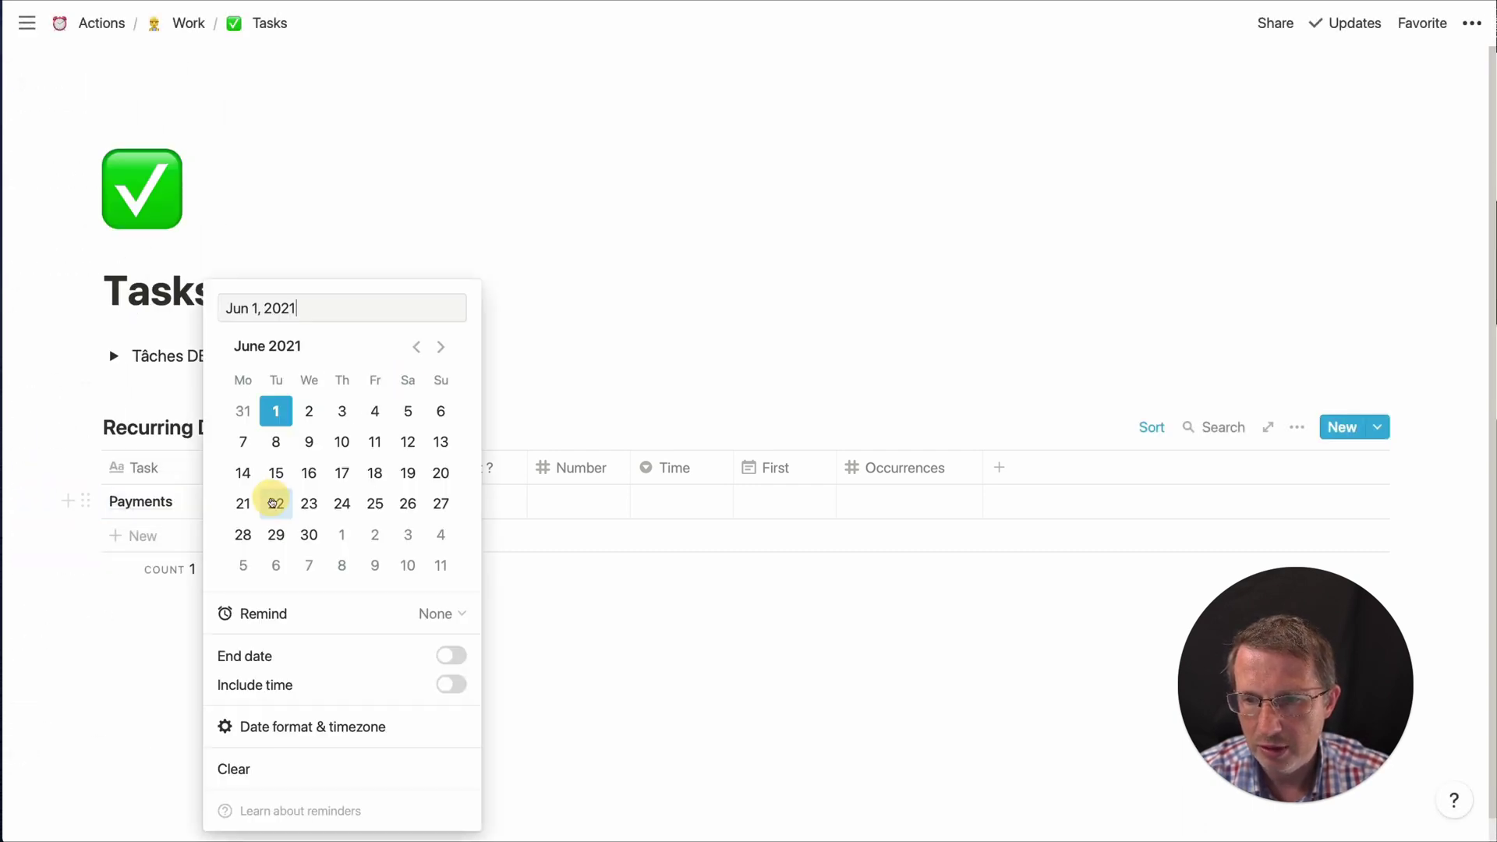
left_click(244, 409)
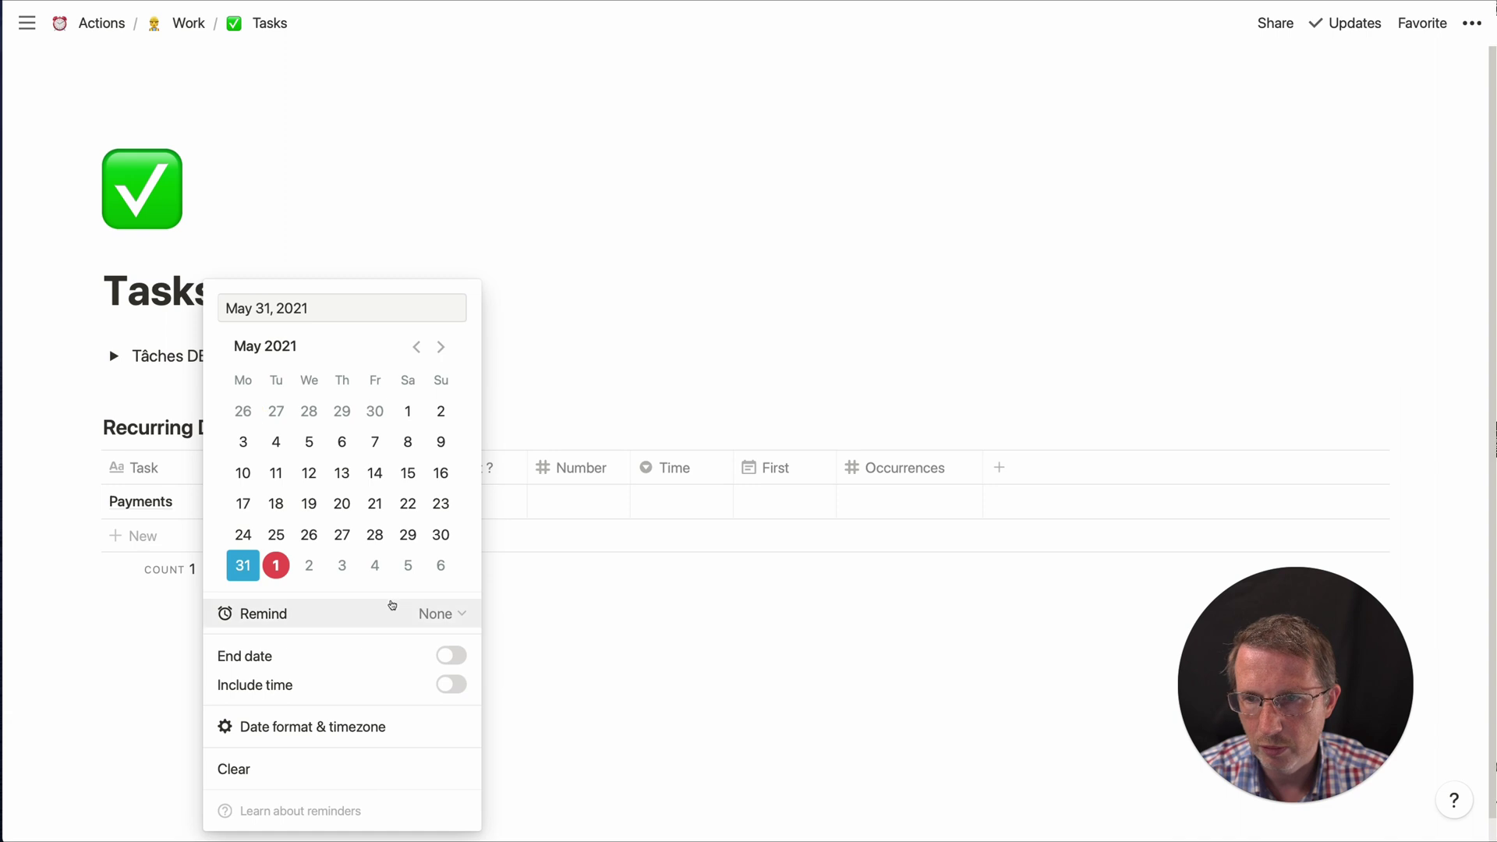
left_click(548, 648)
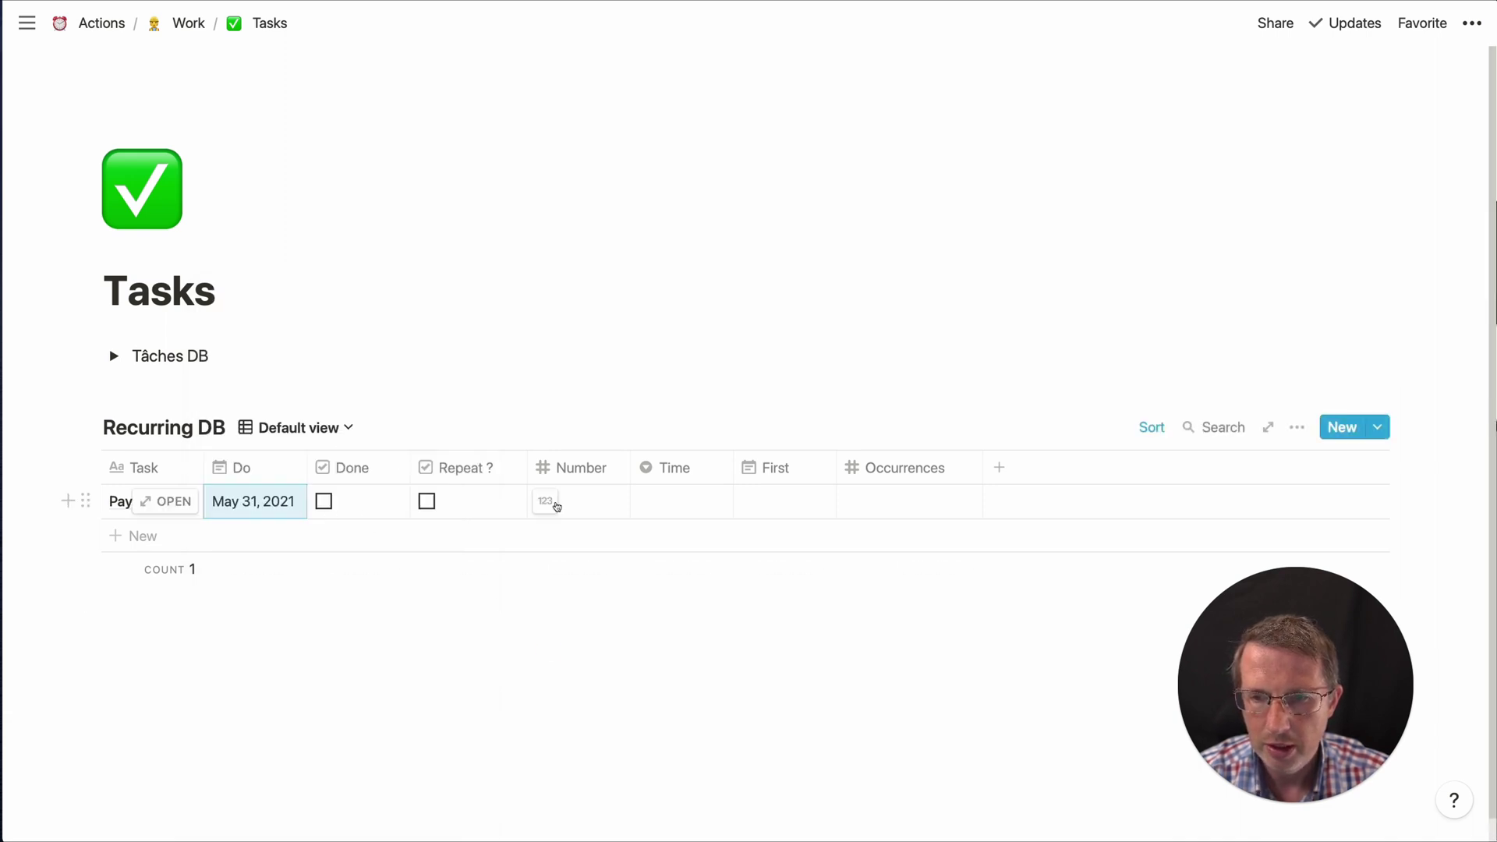
Step: Give the Payments row Number 1 and Time set to months
left_click(567, 501)
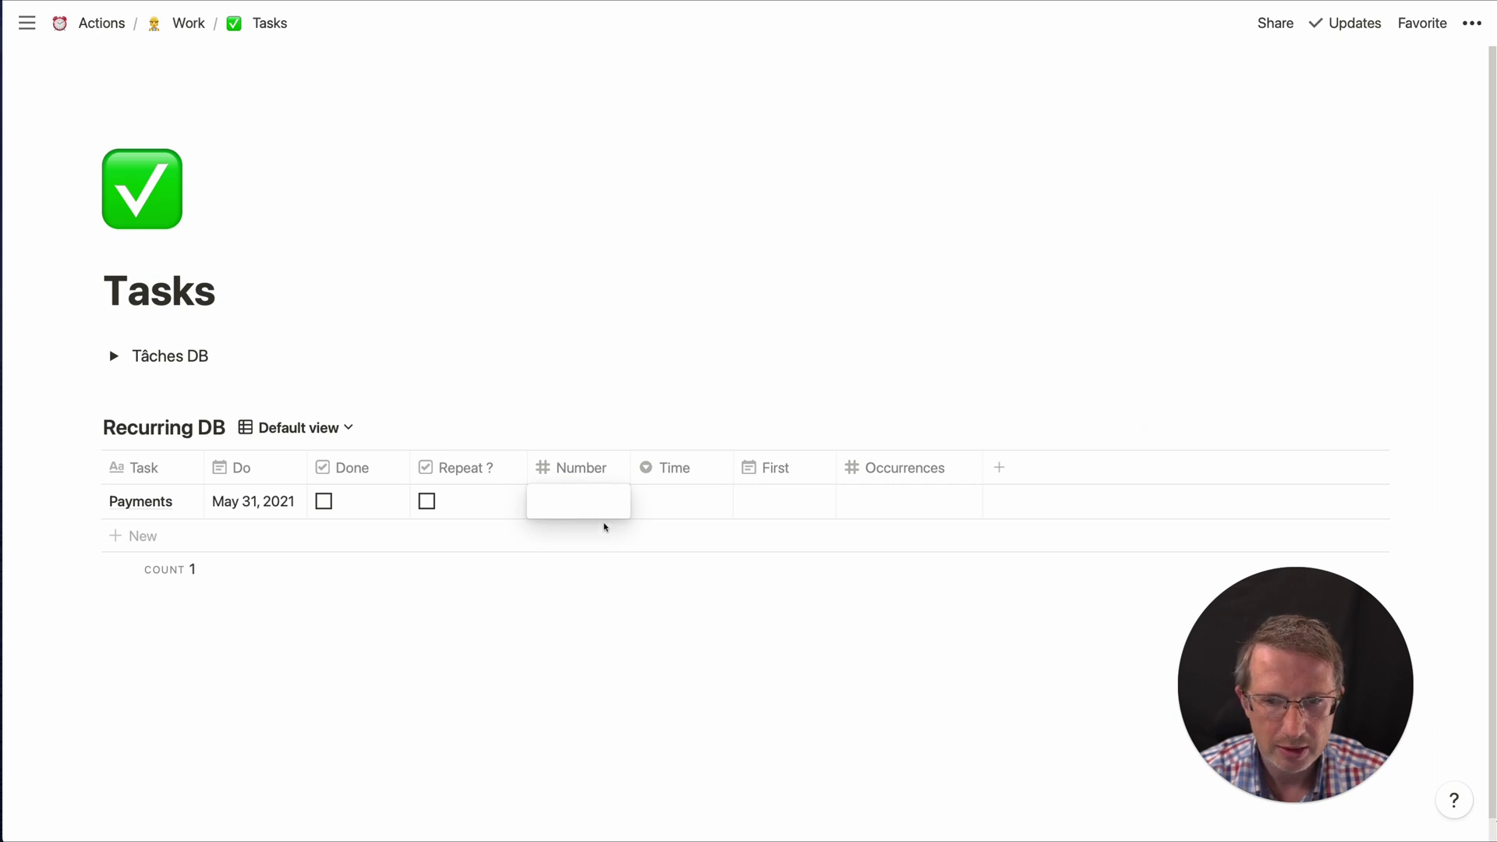
type("12")
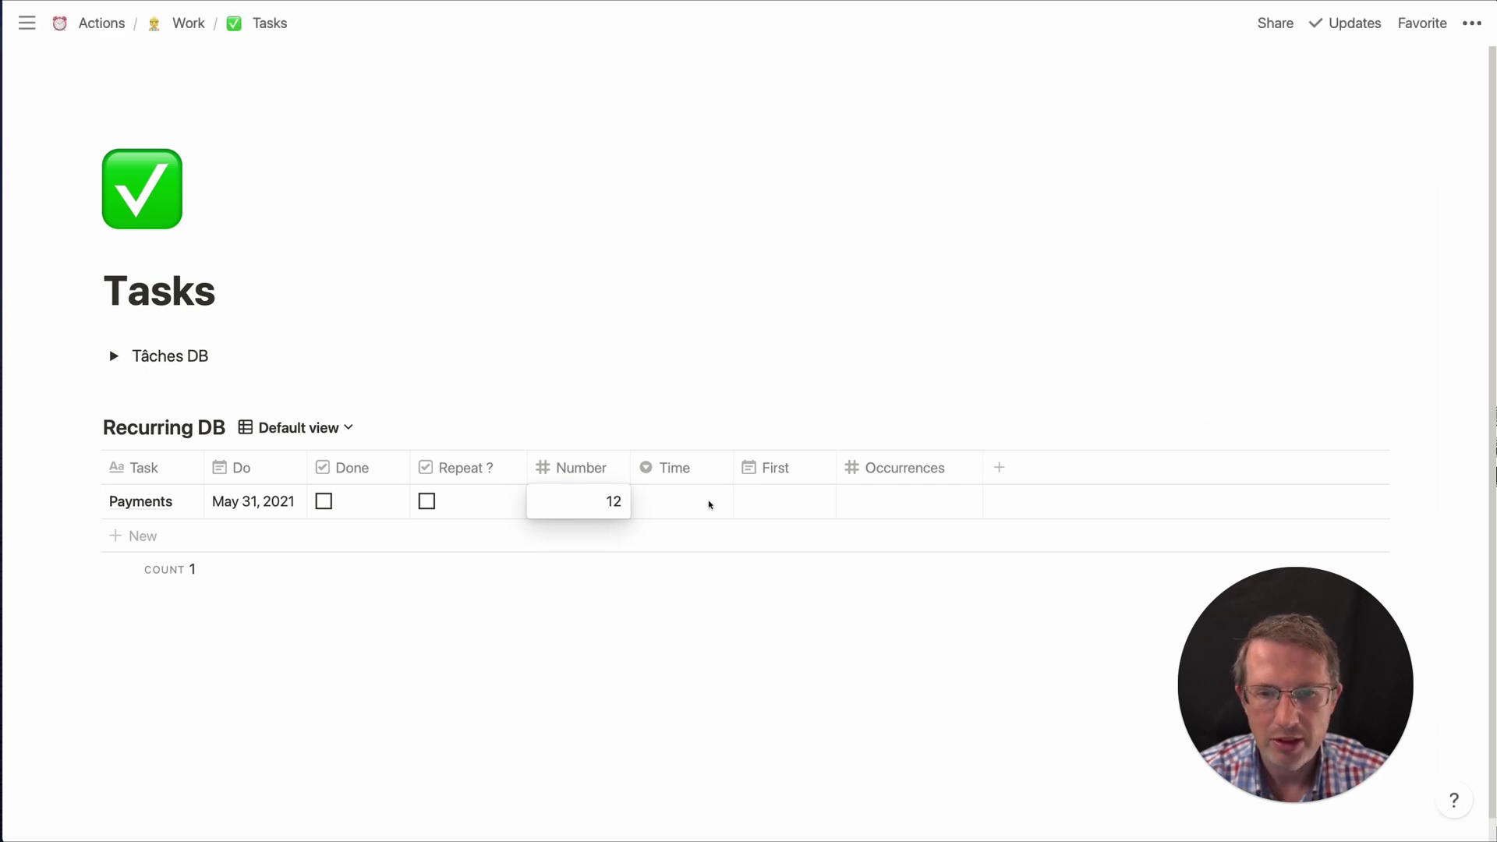
left_click(709, 503)
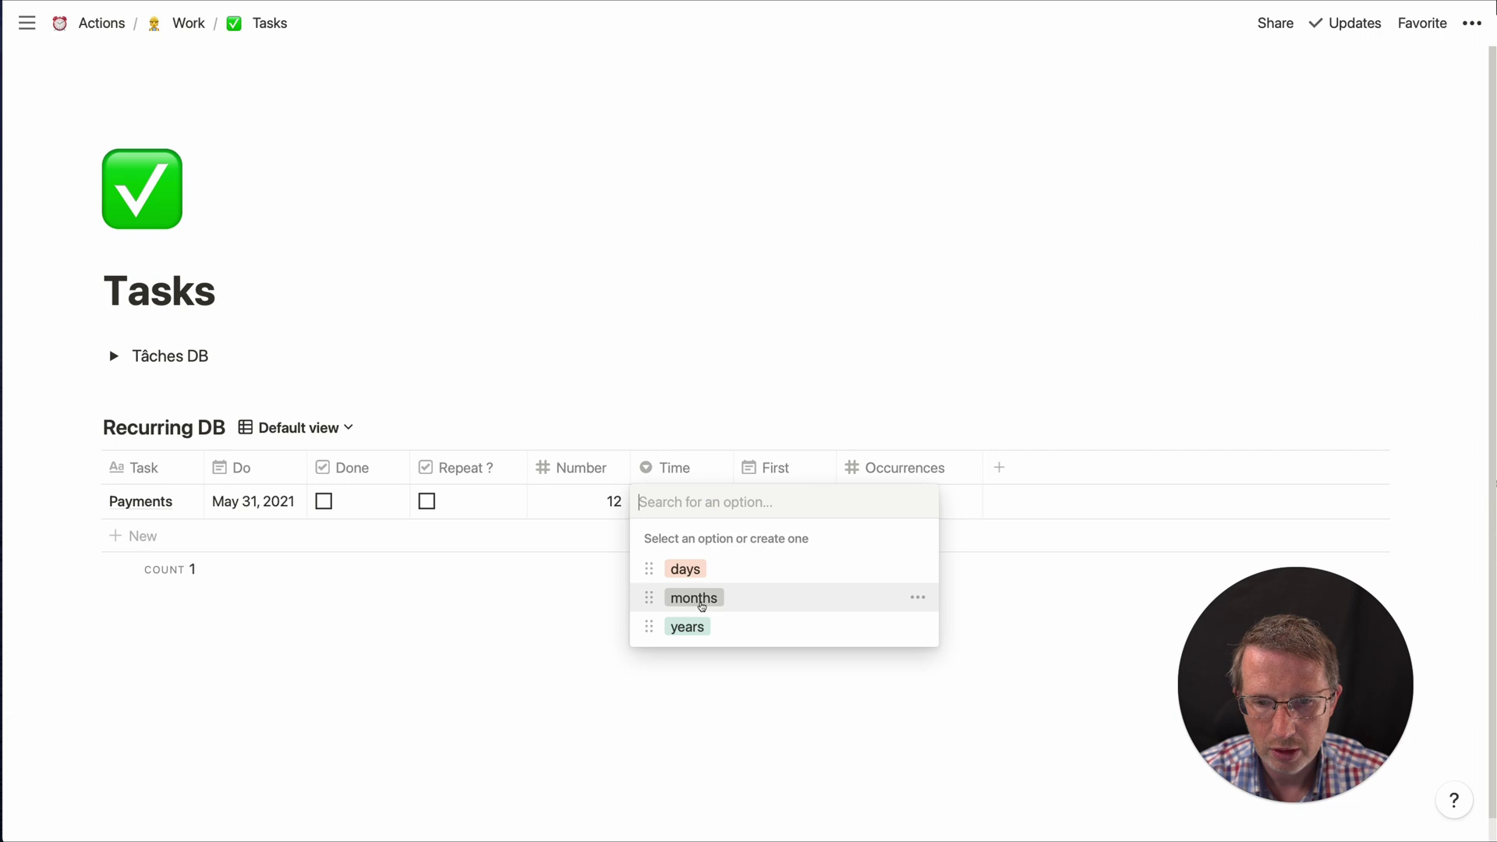
left_click(694, 598)
left_click(612, 503)
key("BackSpace")
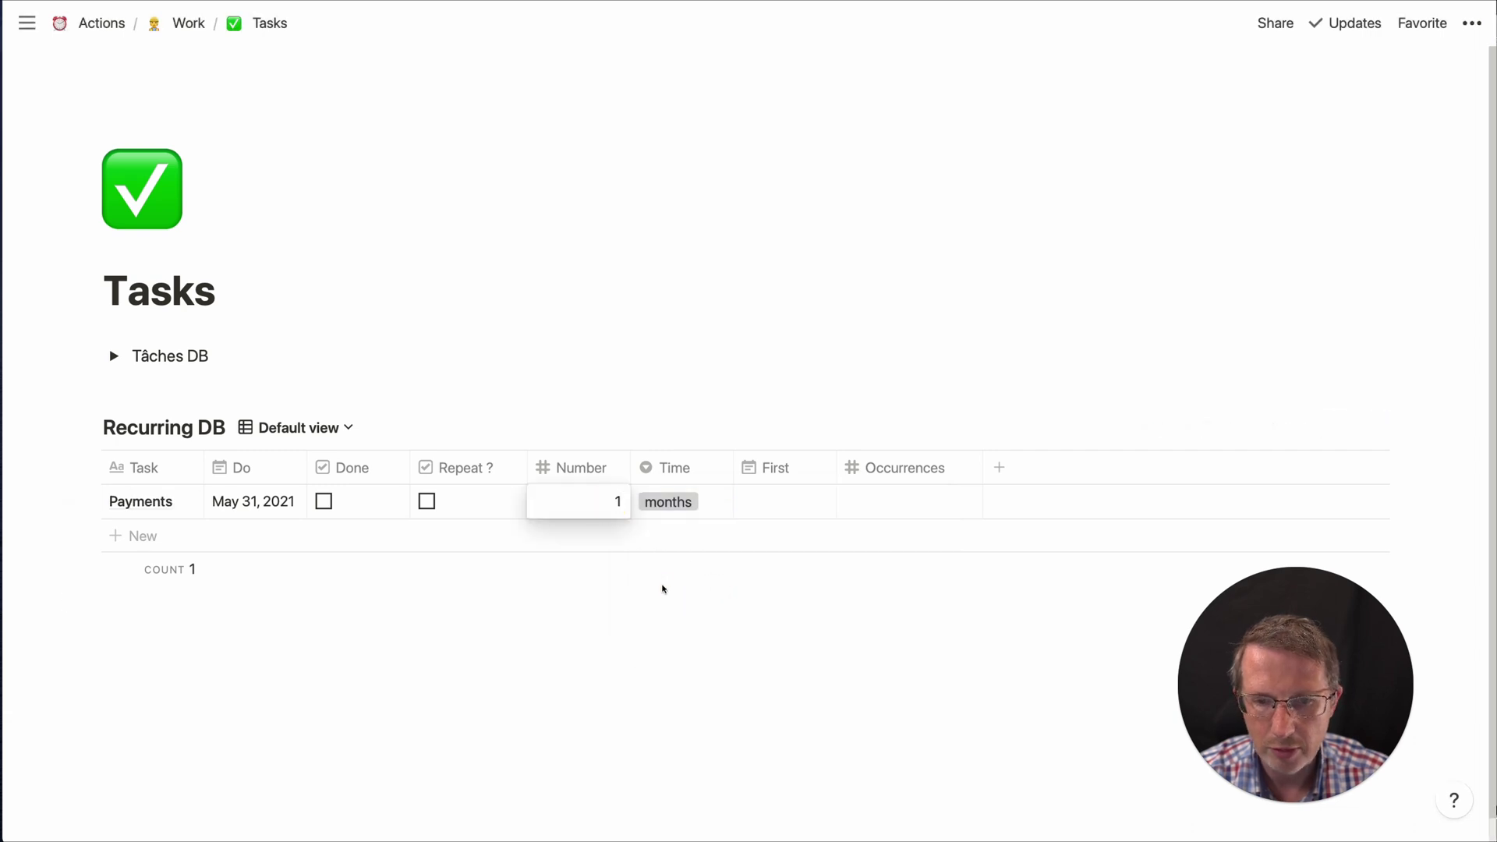
key("Escape")
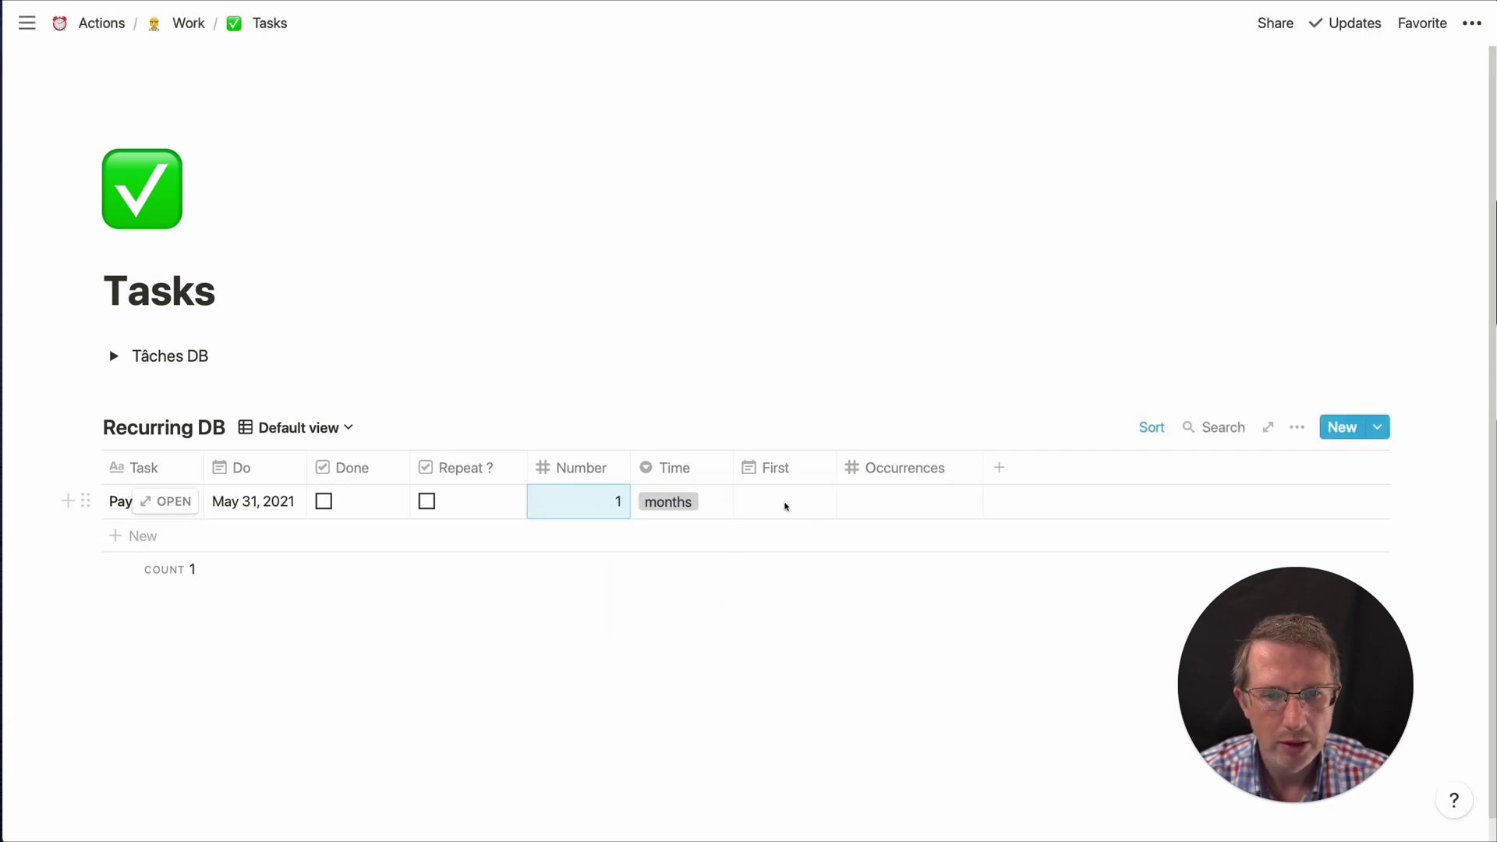
Step: Set the First date to May 31, 2021 and Occurrences to 12
left_click(789, 509)
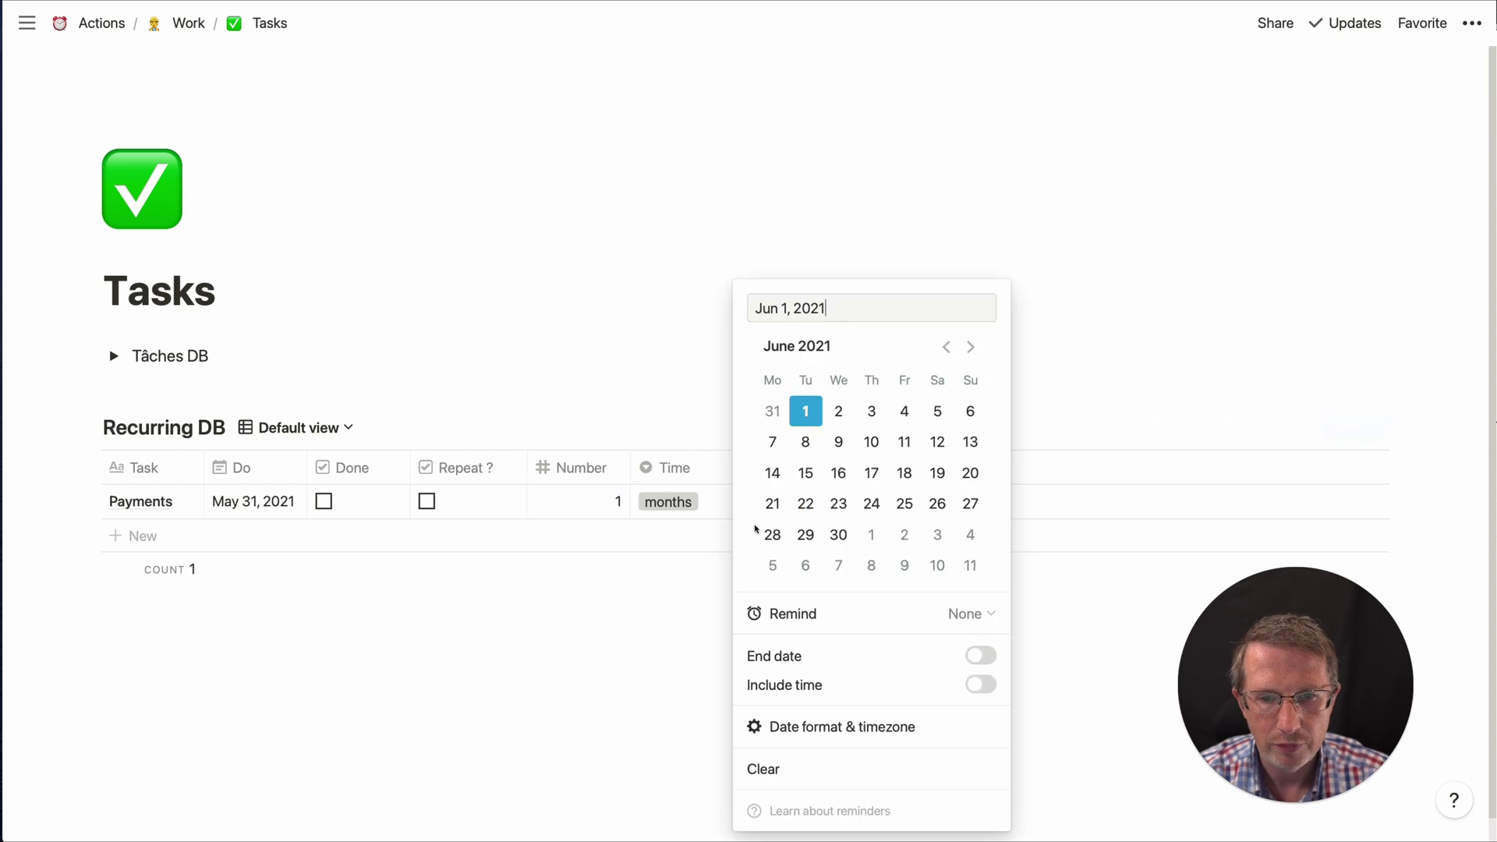
left_click(773, 411)
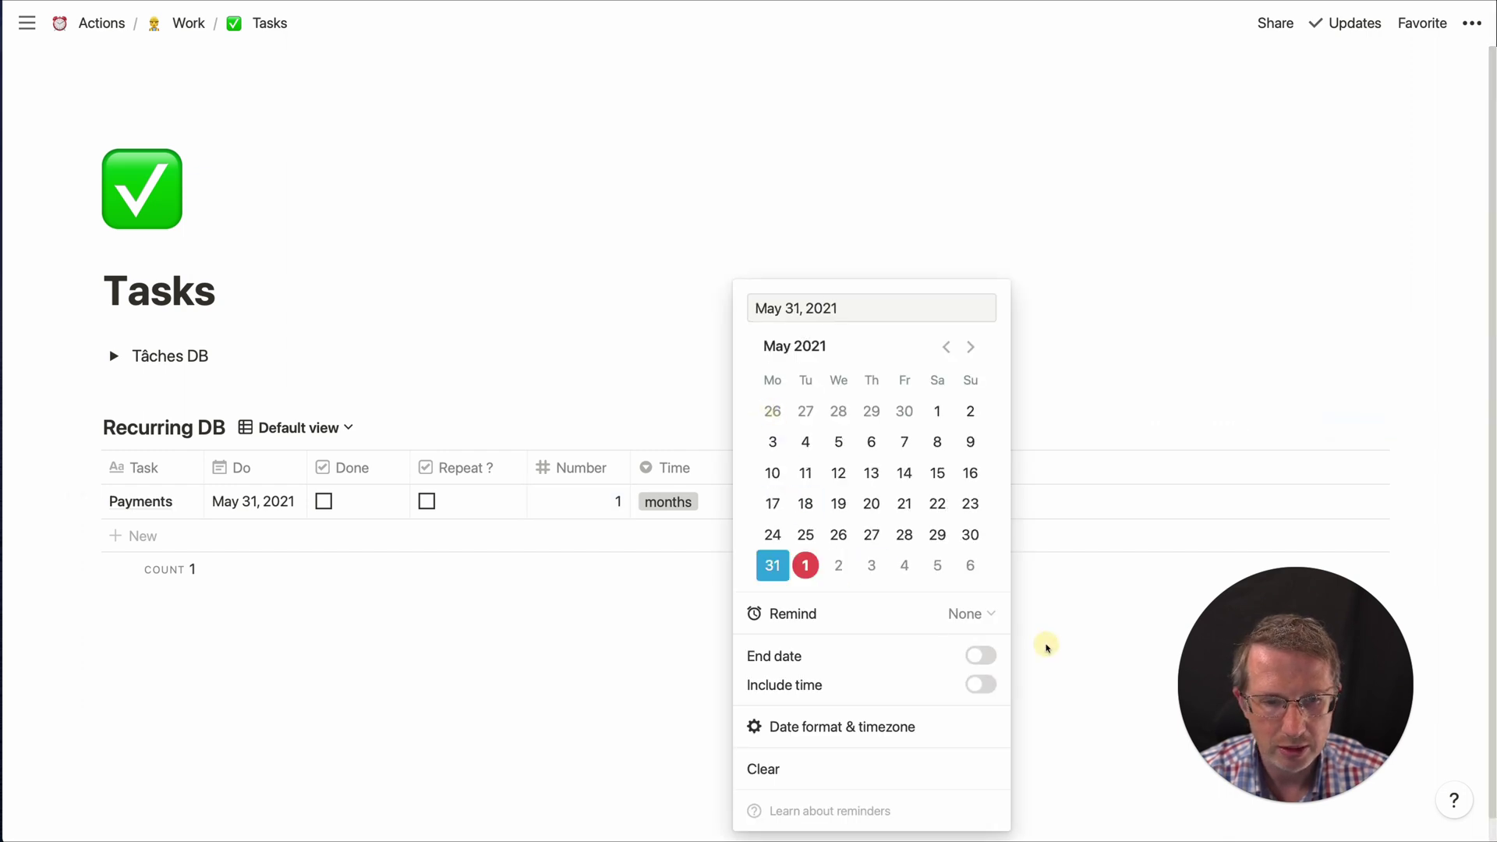
left_click(1046, 644)
left_click(903, 507)
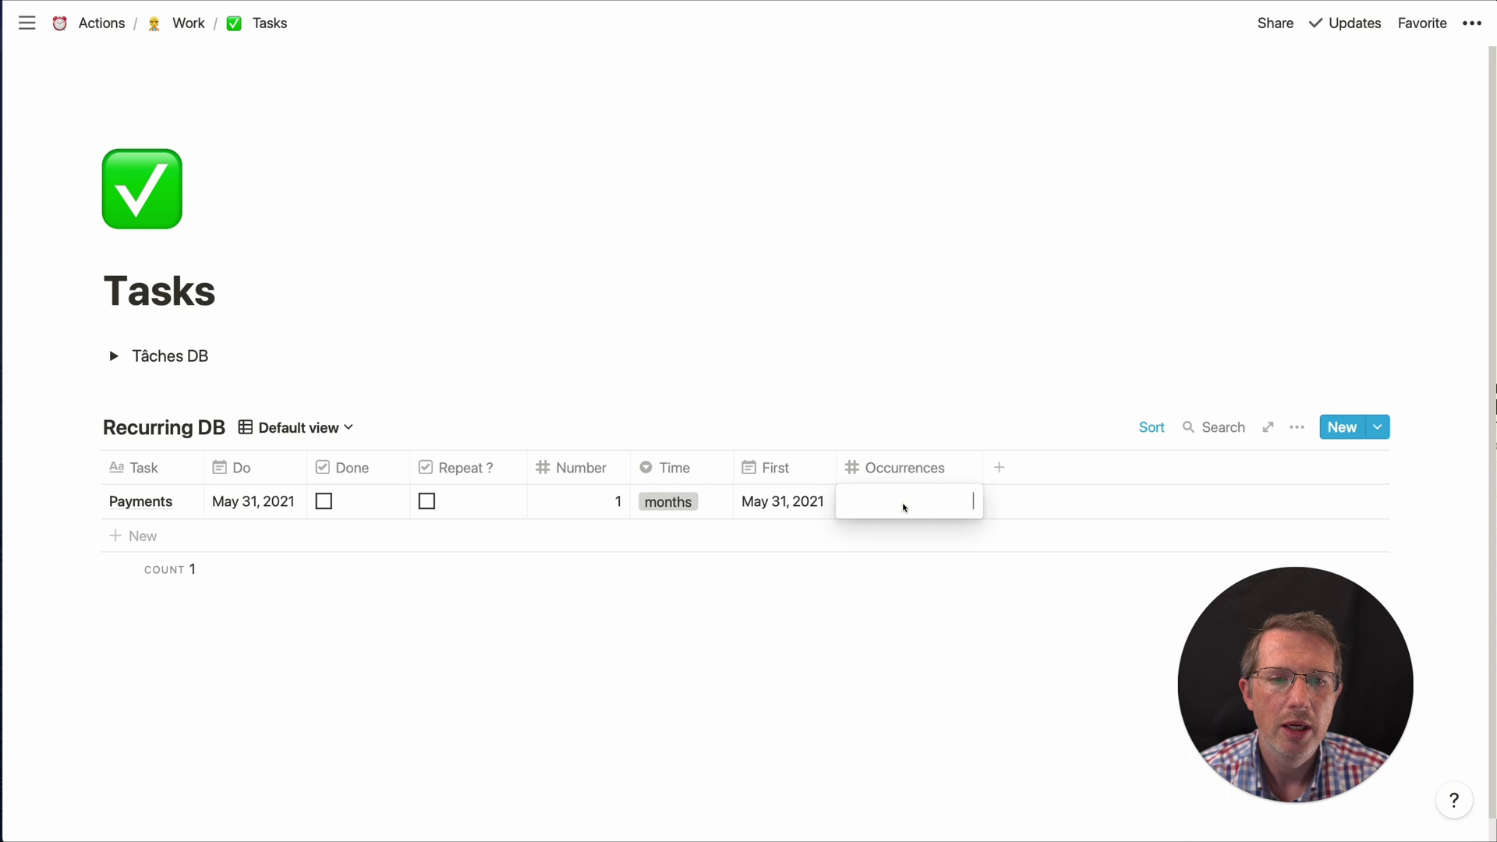
type("12")
left_click(834, 646)
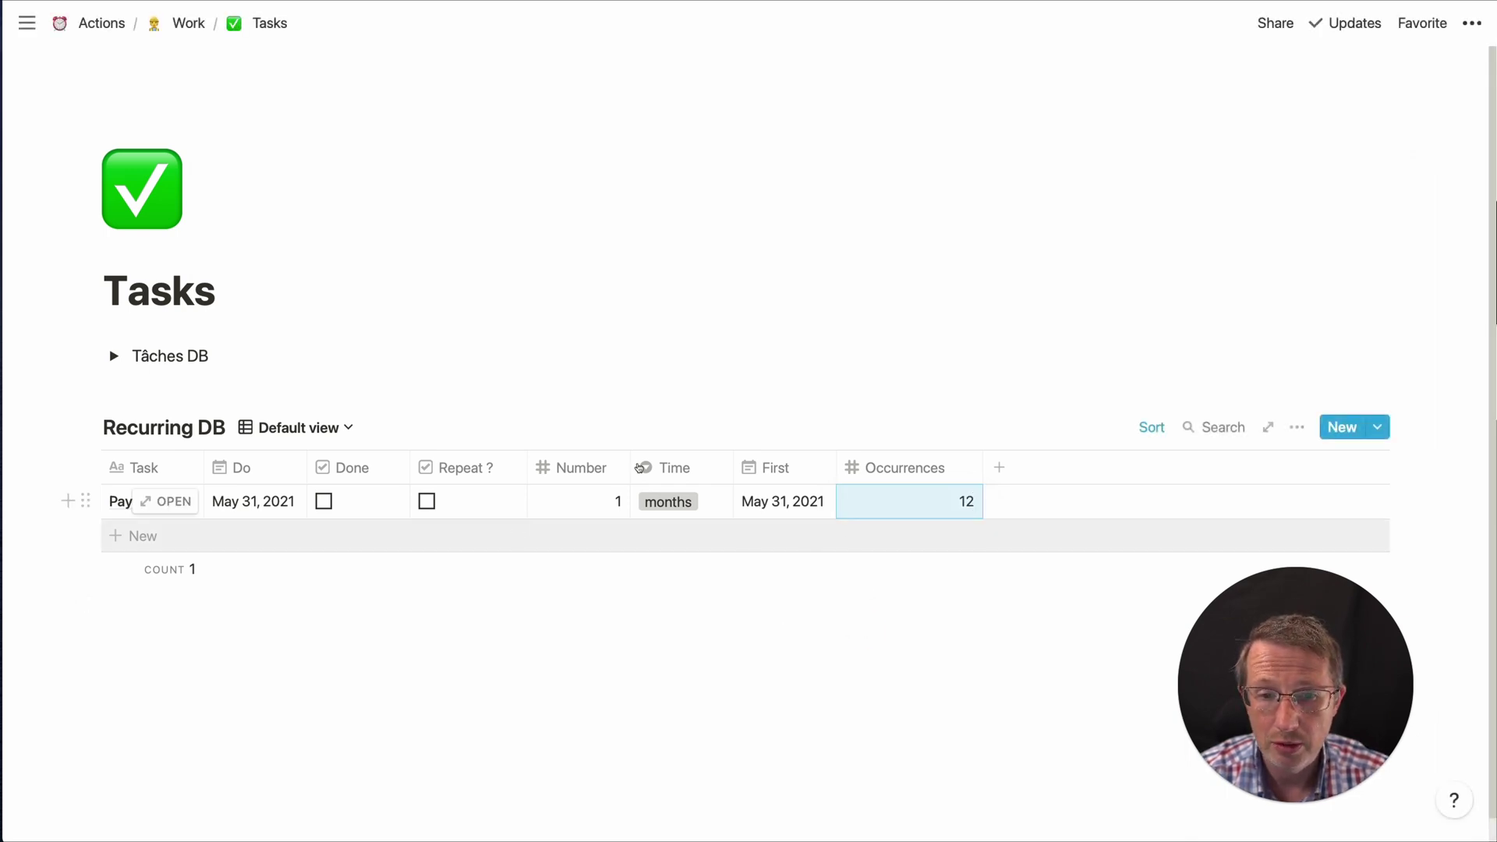
key("super+Tab")
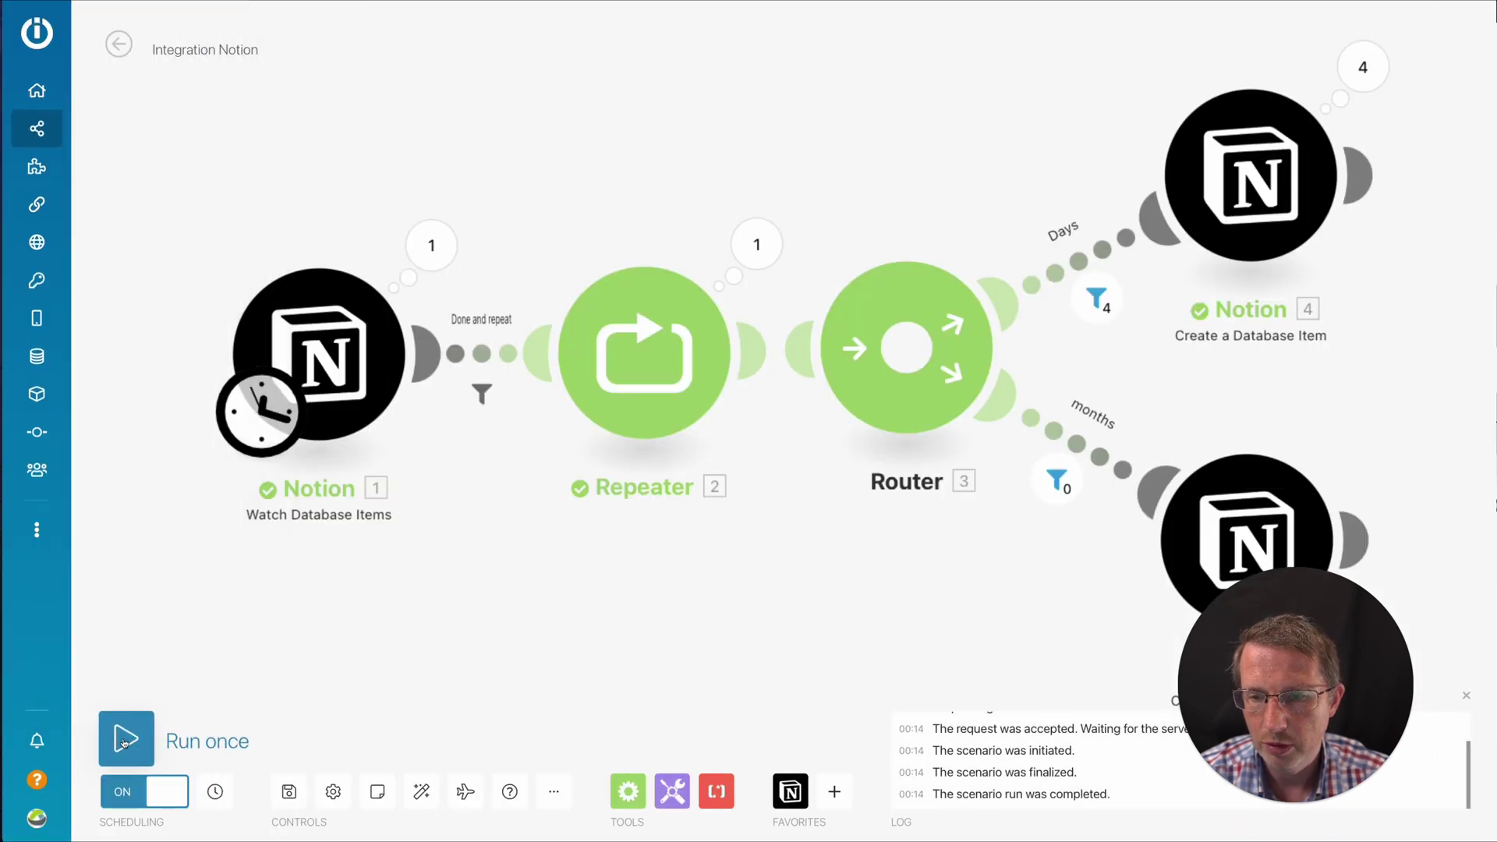
Step: Run the scenario once and inspect the Done and repeat filter that blocked the item
left_click(181, 739)
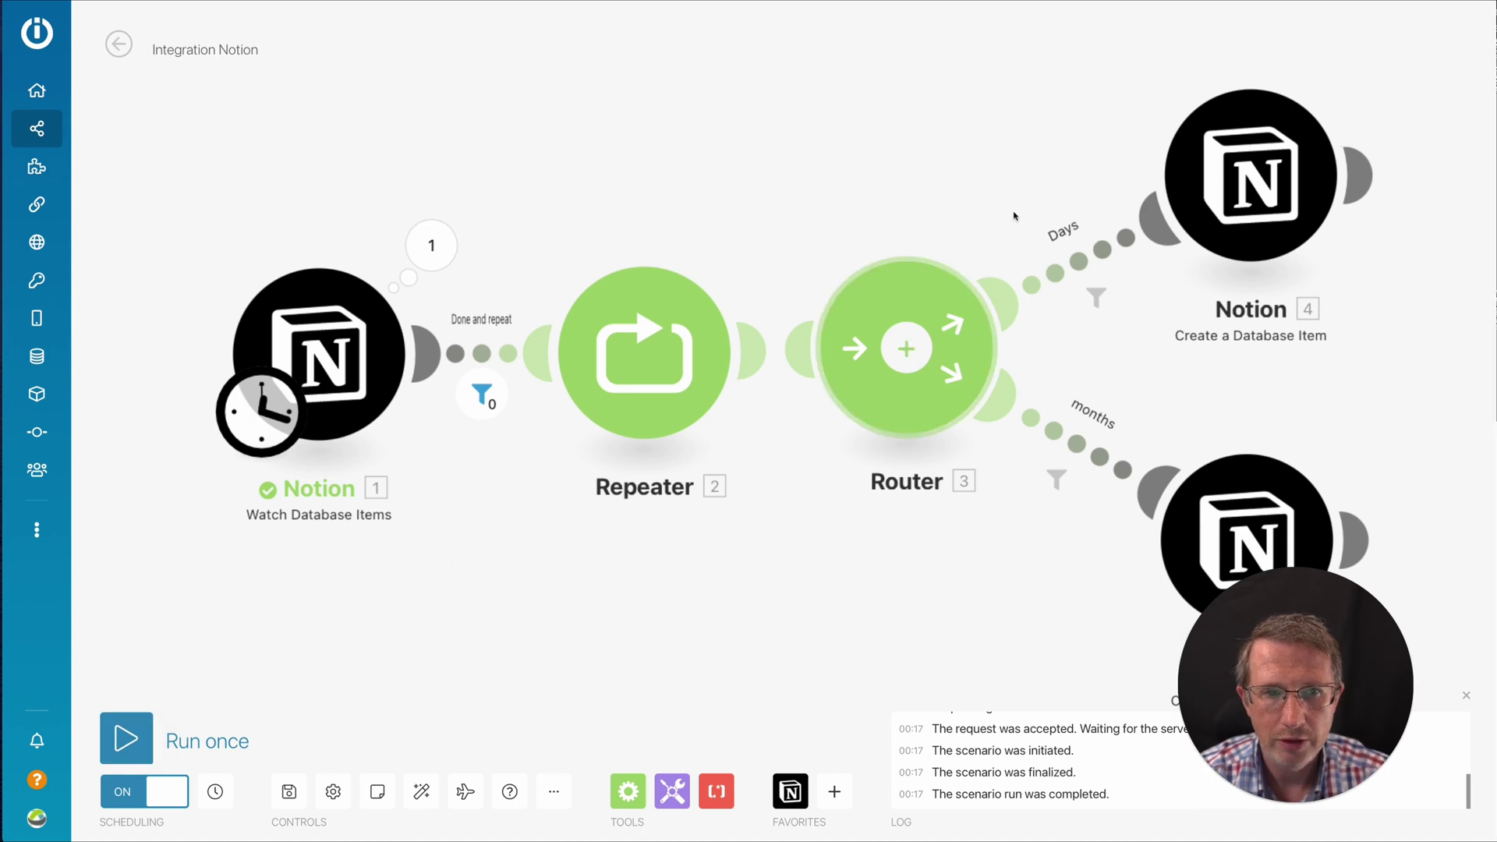
left_click(482, 396)
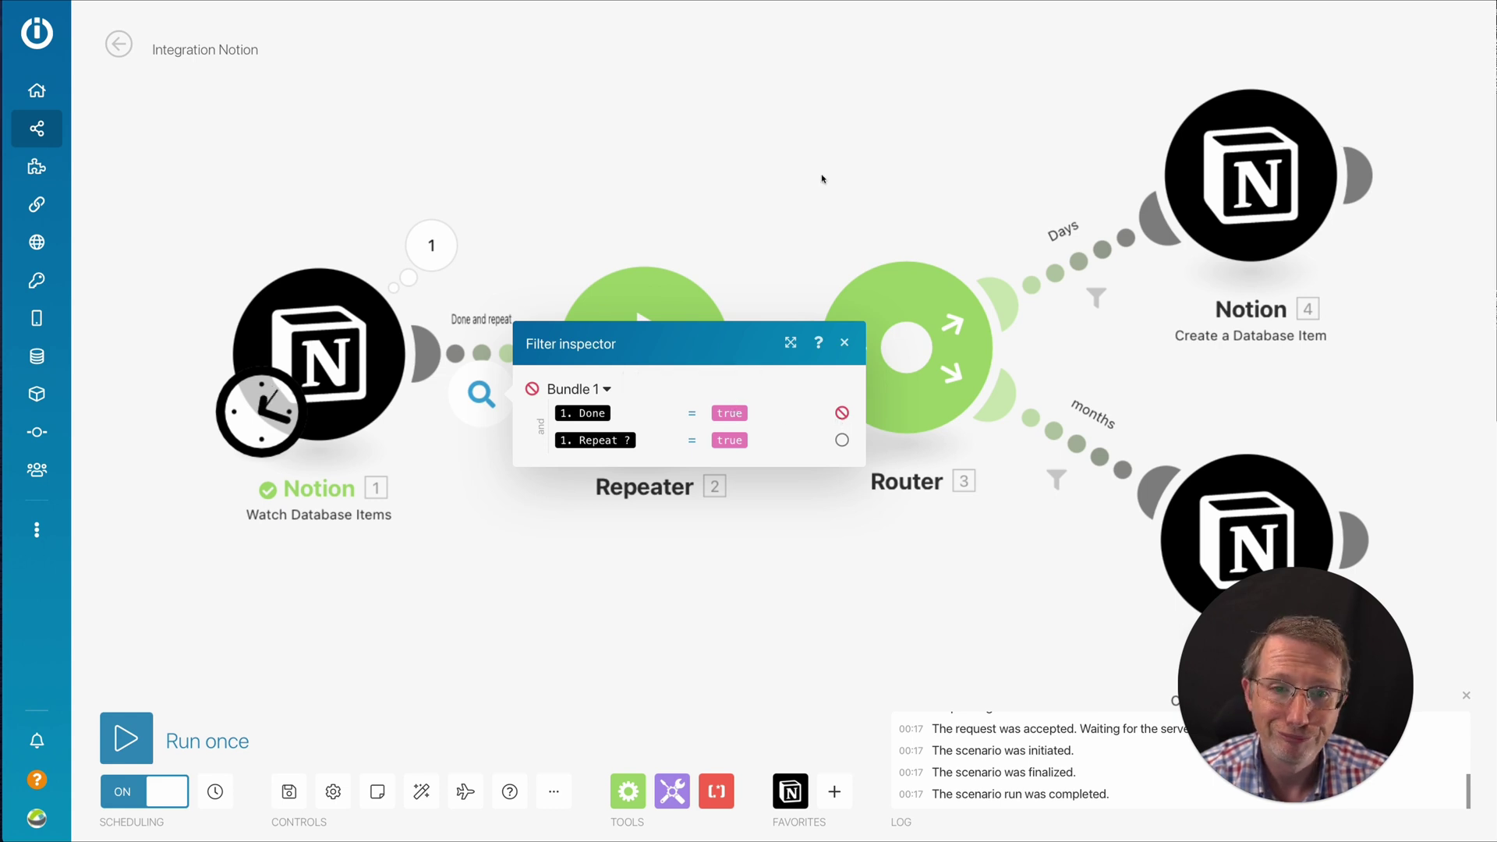
left_click(844, 342)
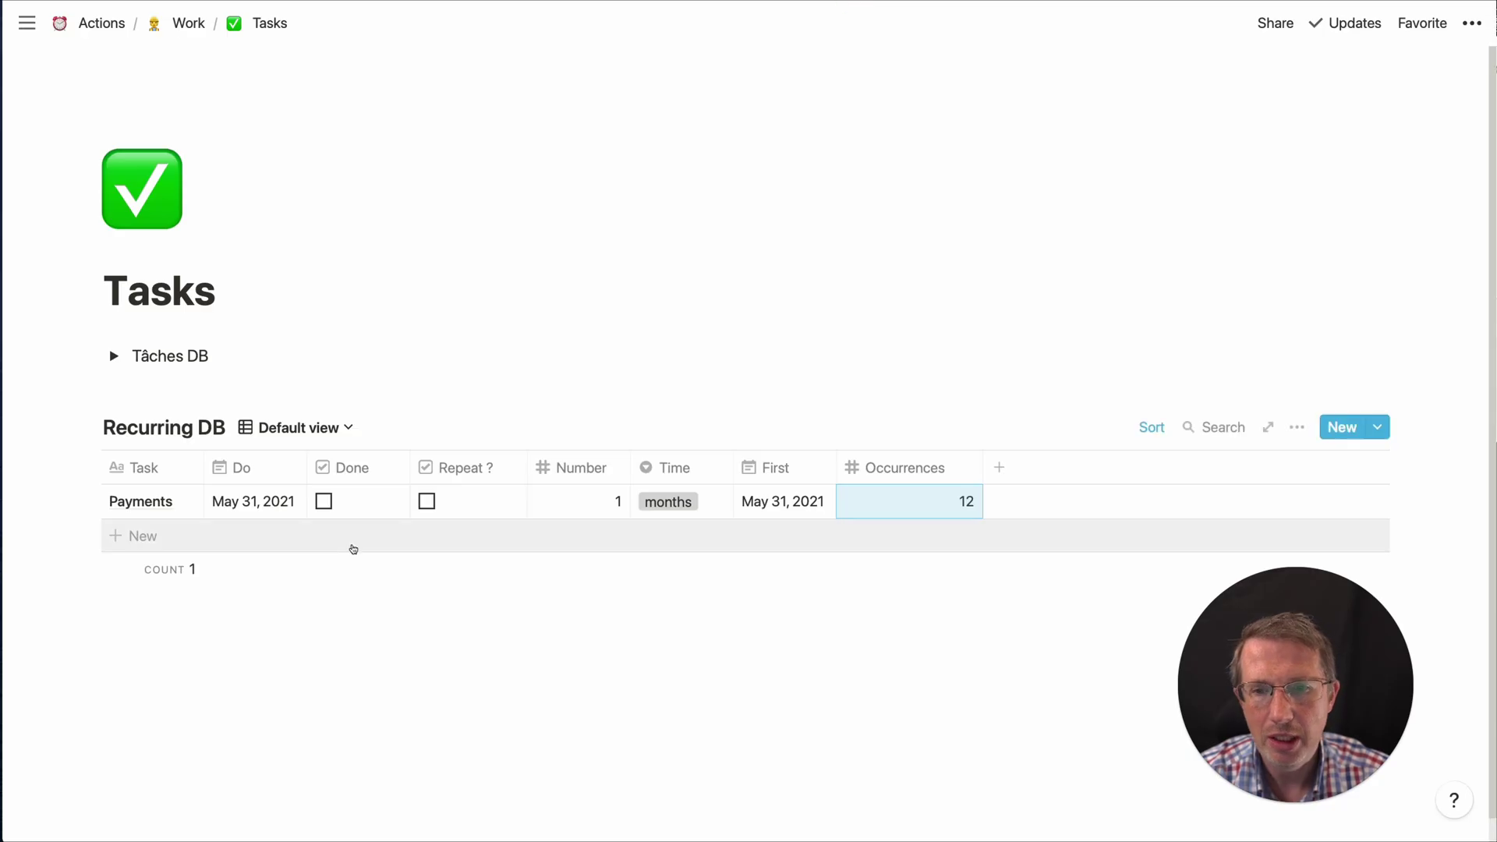
Step: Check both Done and Repeat ? on the Payments row in Notion
left_click(324, 503)
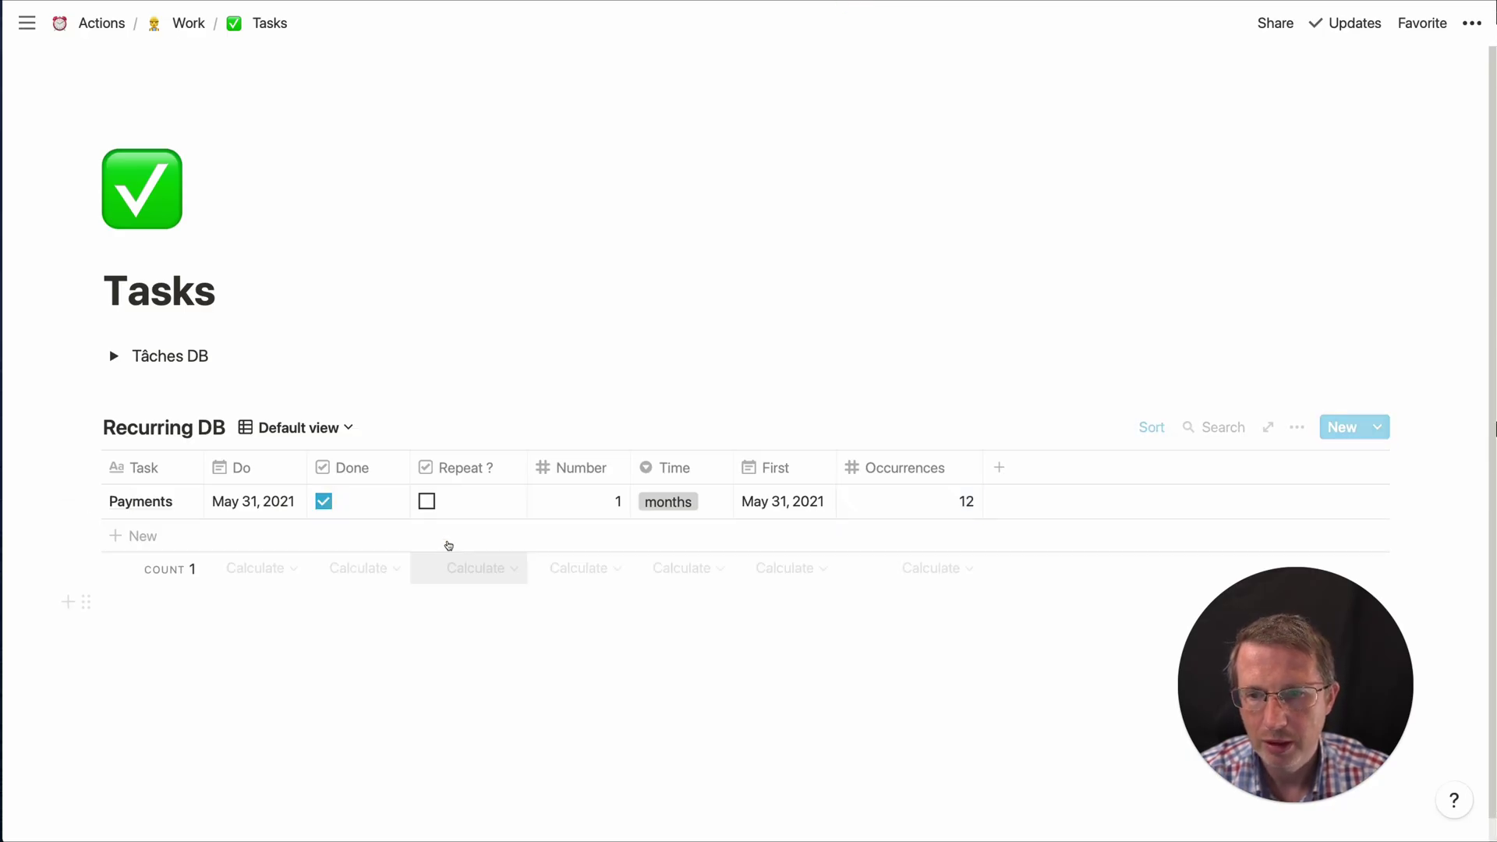
left_click(427, 502)
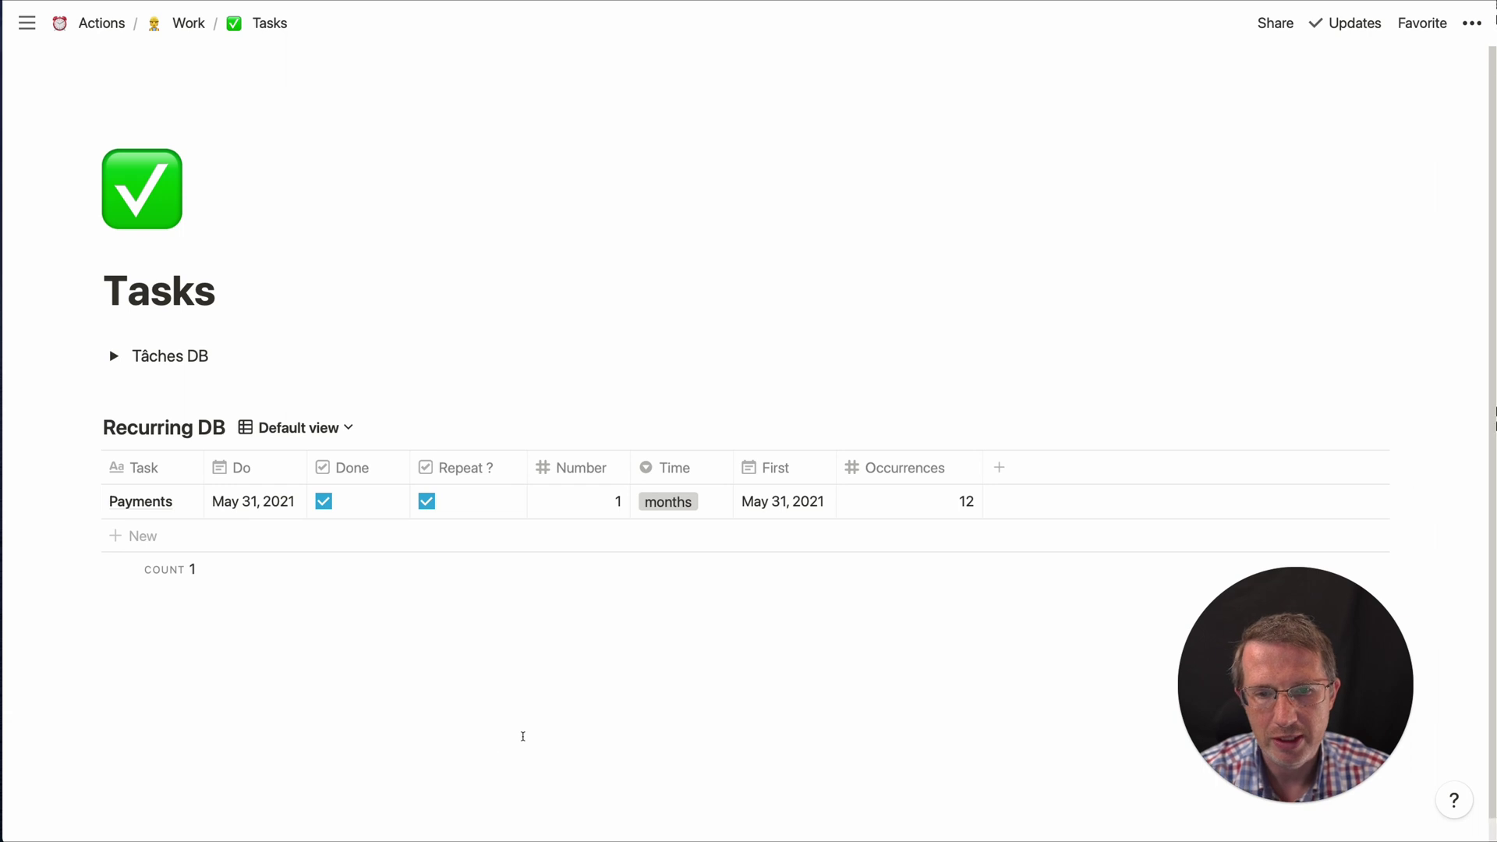